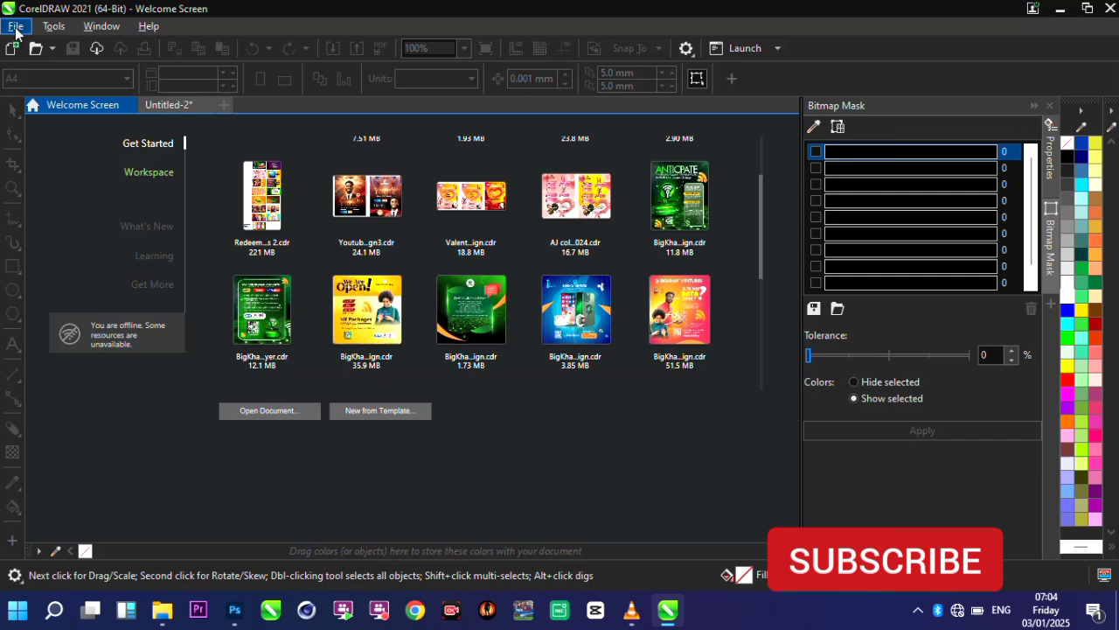
Create a new 210 × 210 mm RGB document at 300 dpi named "banner design".
{"action": "left_click", "coordinate": [16, 28]}
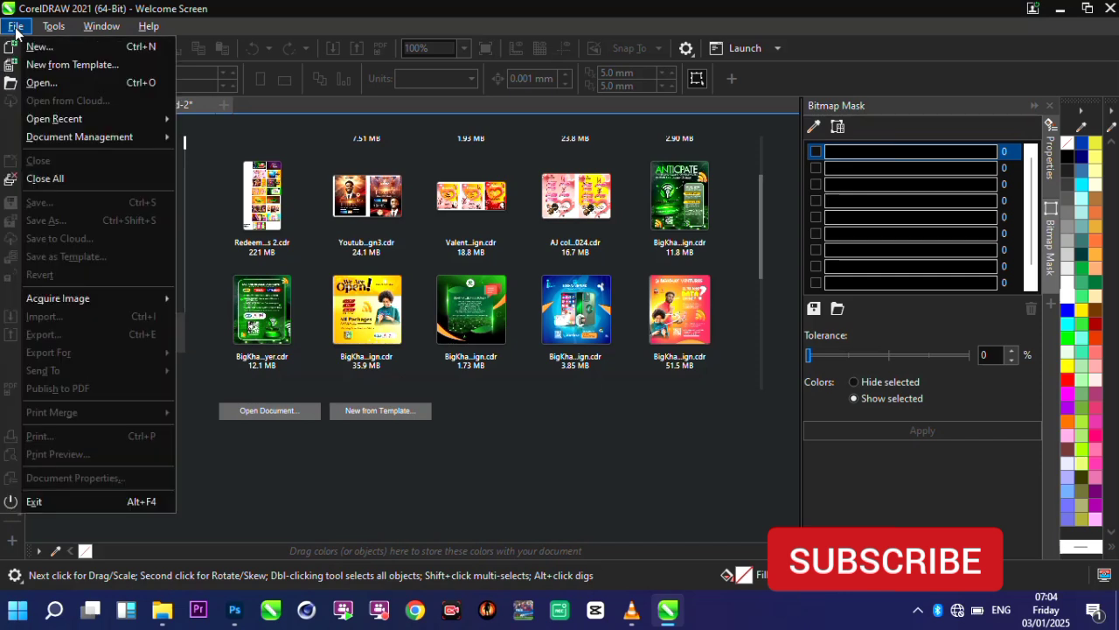
{"action": "left_click", "coordinate": [67, 47]}
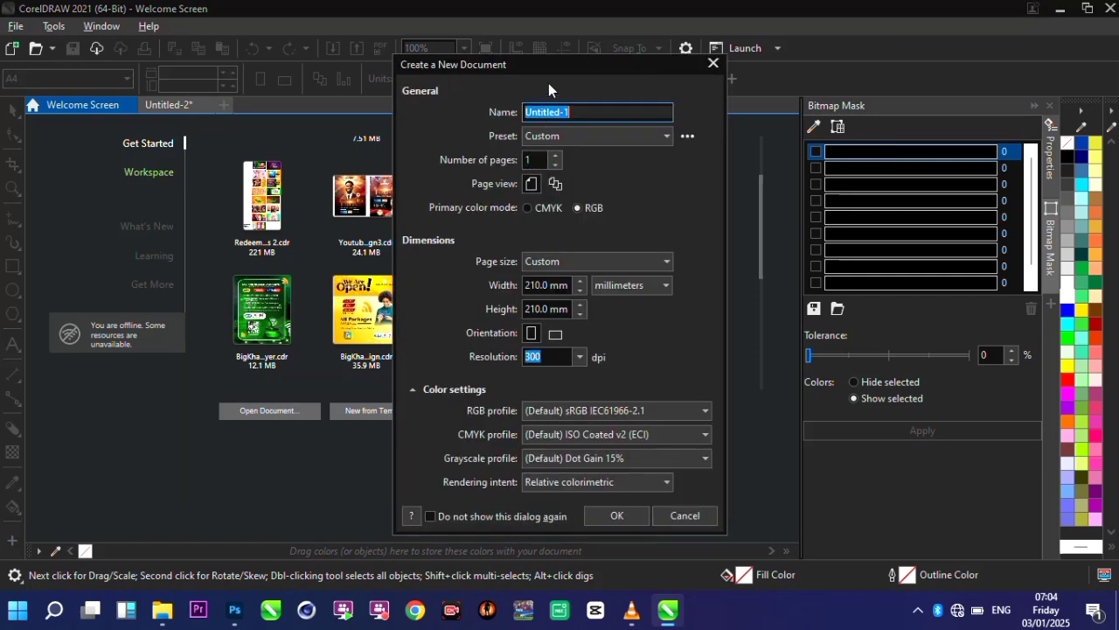
{"action": "left_click_drag", "start_coordinate": [552, 73], "coordinate": [584, 69]}
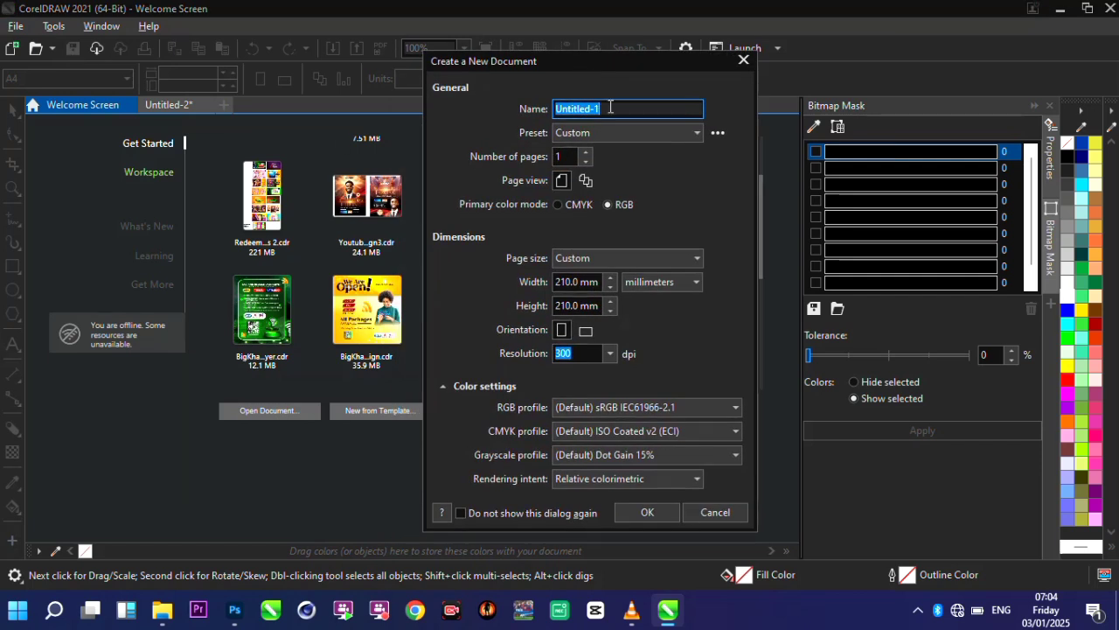
{"action": "left_click", "coordinate": [611, 107]}
{"action": "key", "text": "ctrl+a"}
{"action": "type", "text": "b"}
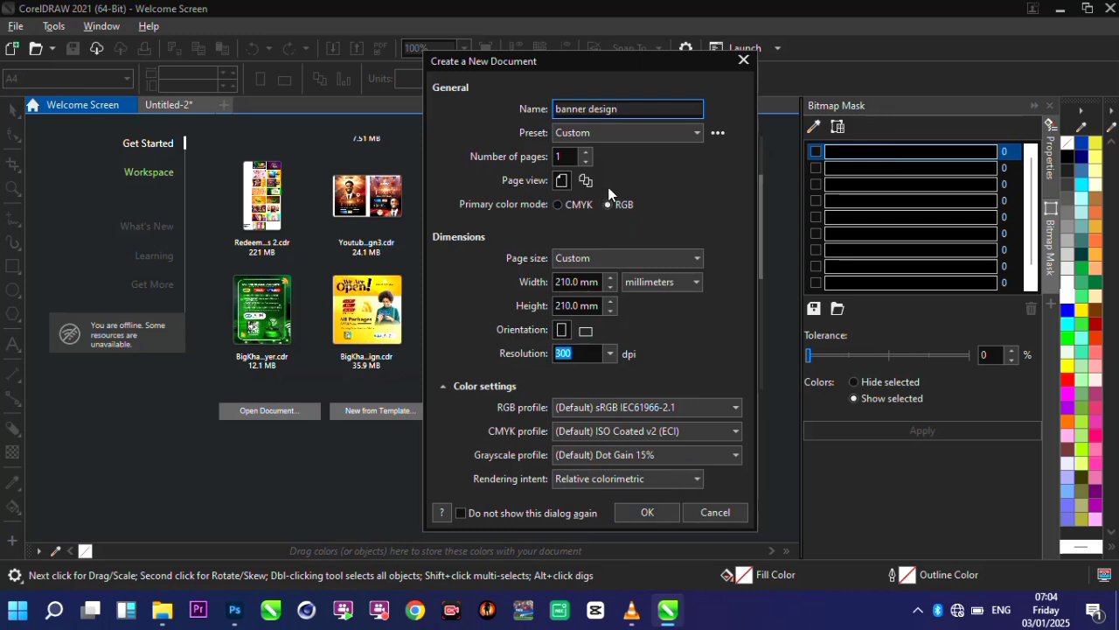
{"action": "left_click", "coordinate": [647, 512]}
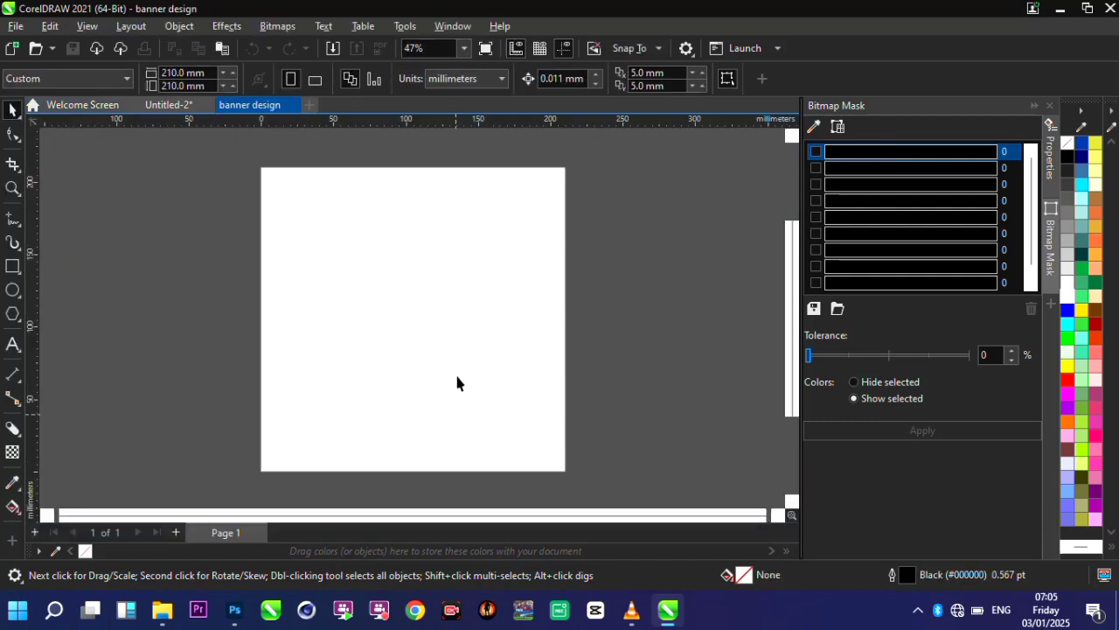
Draw a rectangle on the page and set its width and height to 210 mm each.
{"action": "scroll", "coordinate": [395, 187], "scroll_direction": "up", "scroll_amount": 2}
{"action": "scroll", "coordinate": [396, 188], "scroll_direction": "down", "scroll_amount": 2}
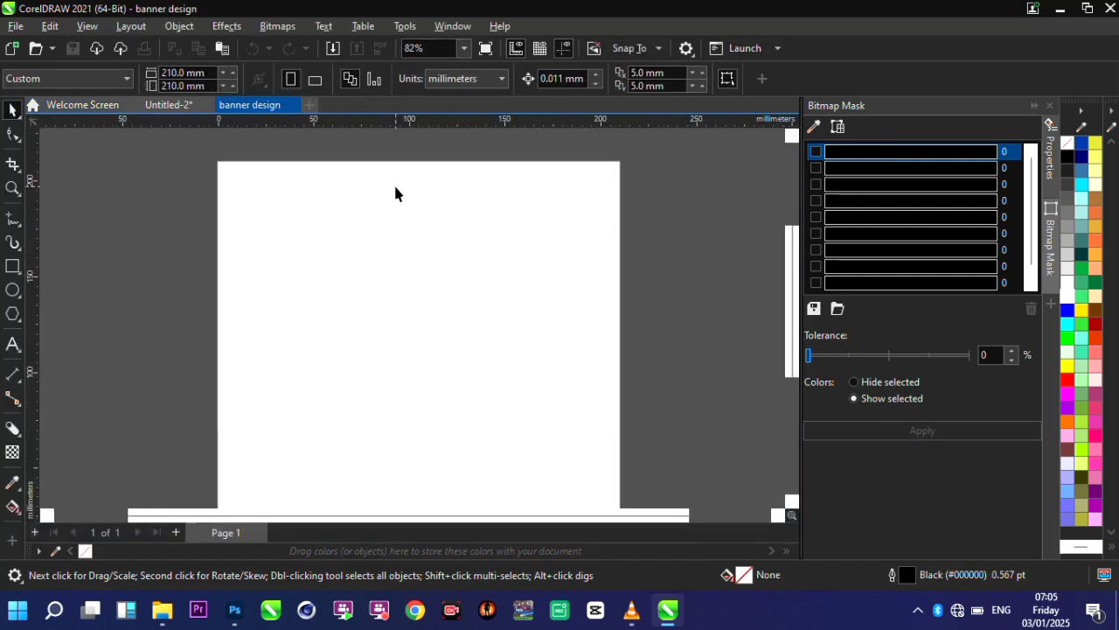
{"action": "left_click", "coordinate": [12, 266]}
{"action": "left_click_drag", "start_coordinate": [316, 237], "coordinate": [511, 389]}
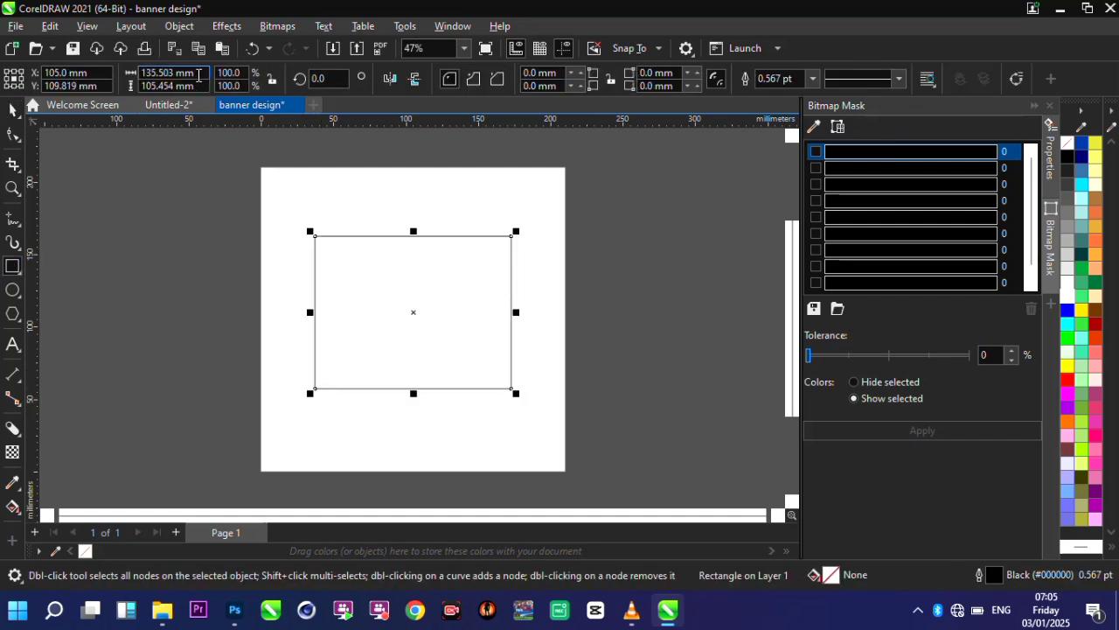
{"action": "left_click", "coordinate": [124, 73]}
{"action": "type", "text": "210"}
{"action": "left_click", "coordinate": [149, 87]}
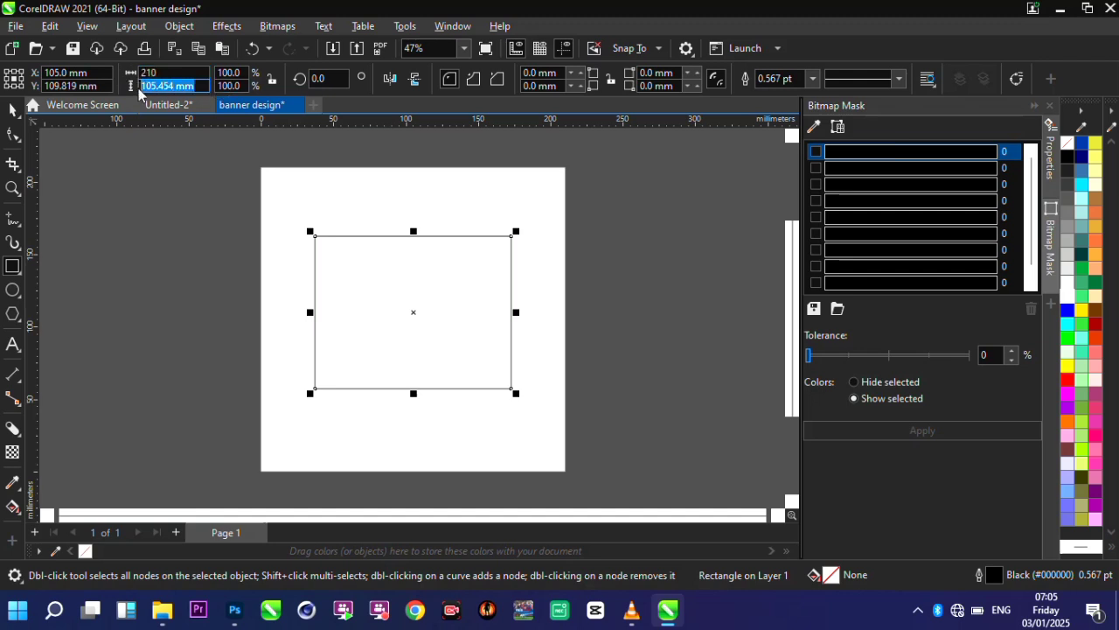
{"action": "type", "text": "210"}
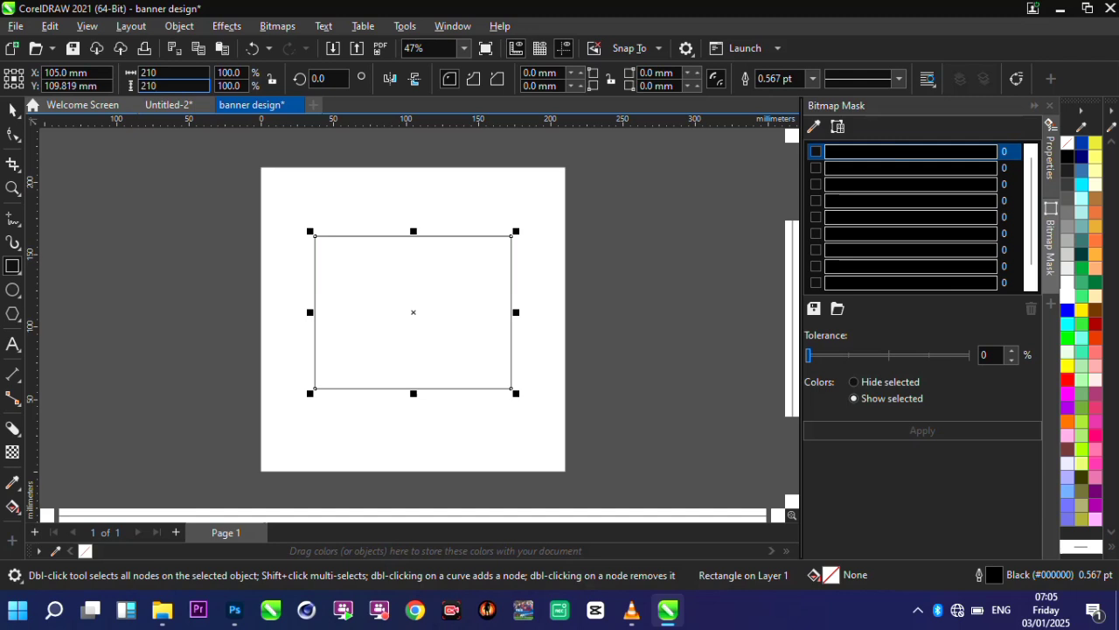
Center the square on the page so that it covers the page exactly.
{"action": "left_click", "coordinate": [51, 26]}
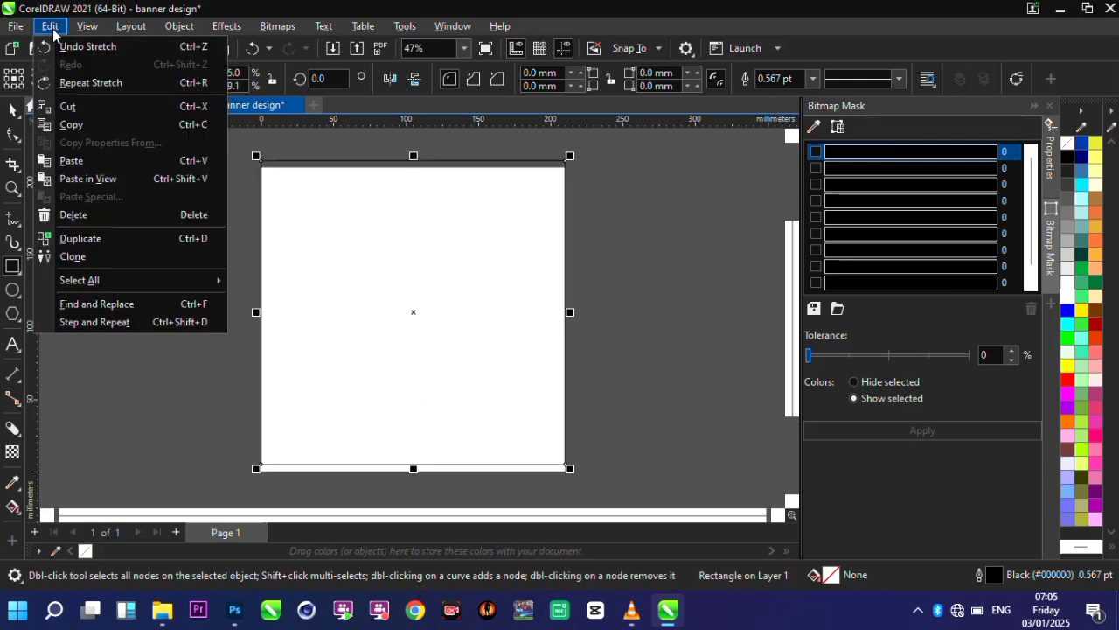
{"action": "left_click", "coordinate": [366, 298]}
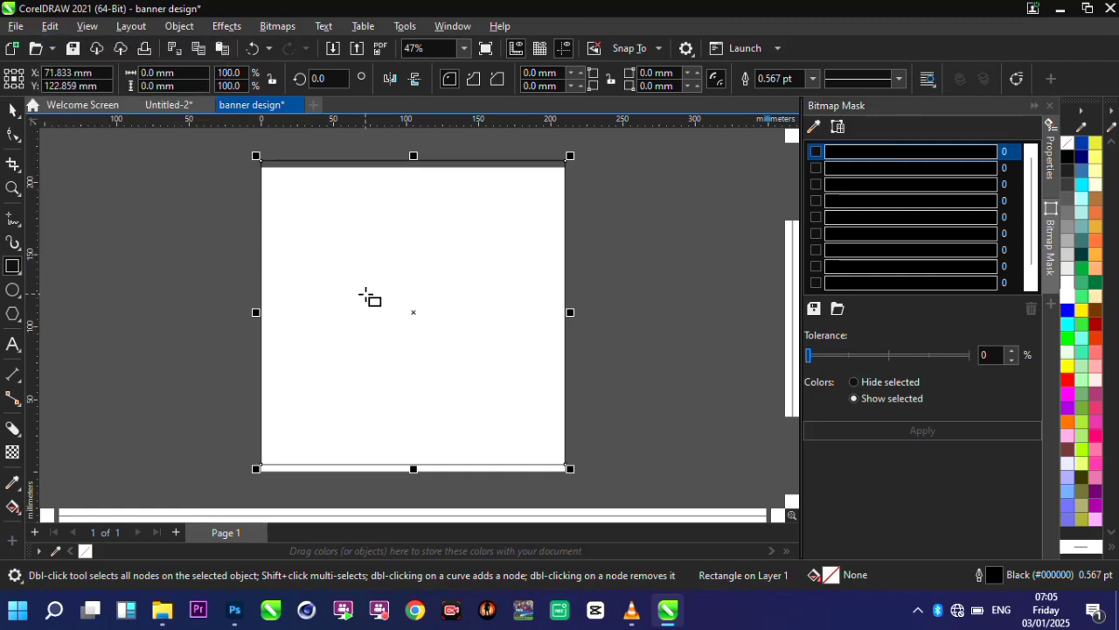
{"action": "key", "text": "p"}
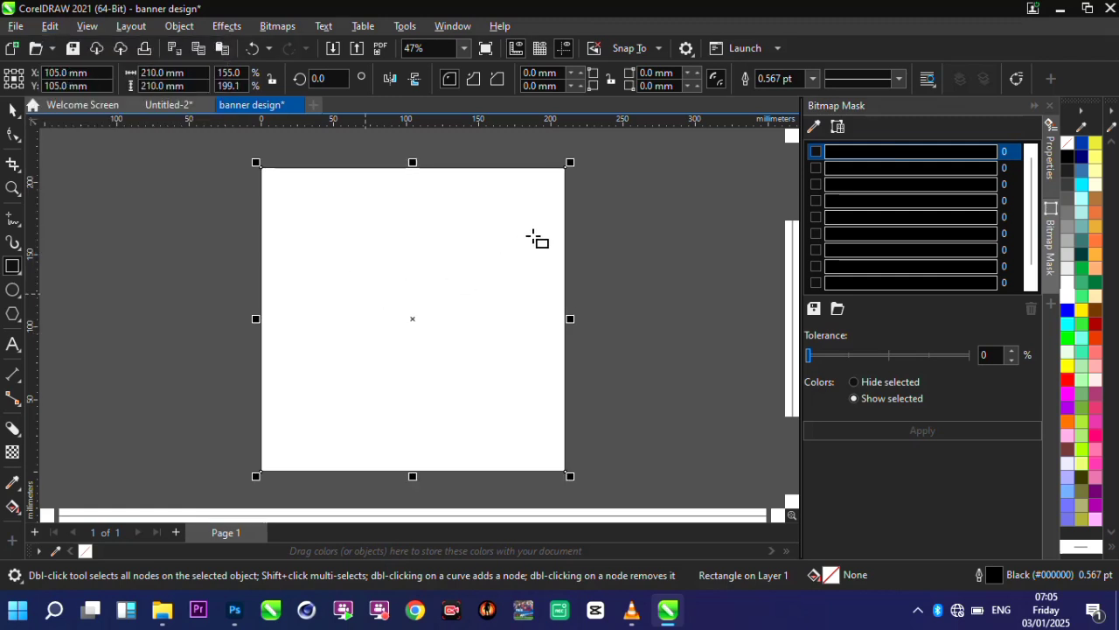
Remove the square's outline by setting its outline width to None.
{"action": "scroll", "coordinate": [560, 230], "scroll_direction": "up", "scroll_amount": 5}
{"action": "scroll", "coordinate": [630, 244], "scroll_direction": "up", "scroll_amount": 5}
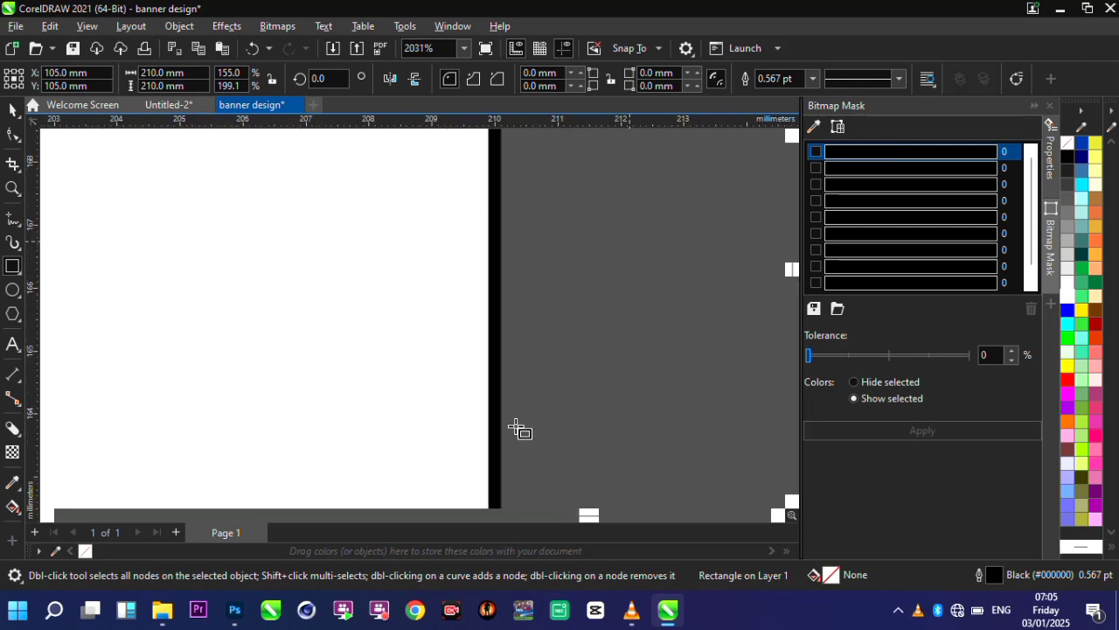
{"action": "left_click", "coordinate": [812, 79]}
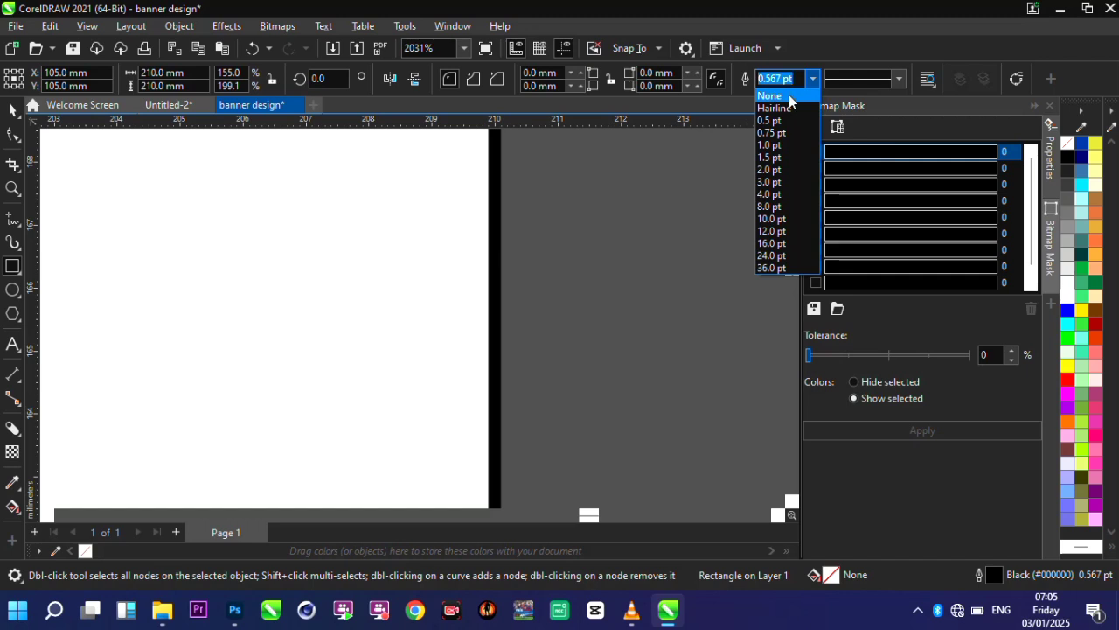
{"action": "left_click", "coordinate": [789, 97]}
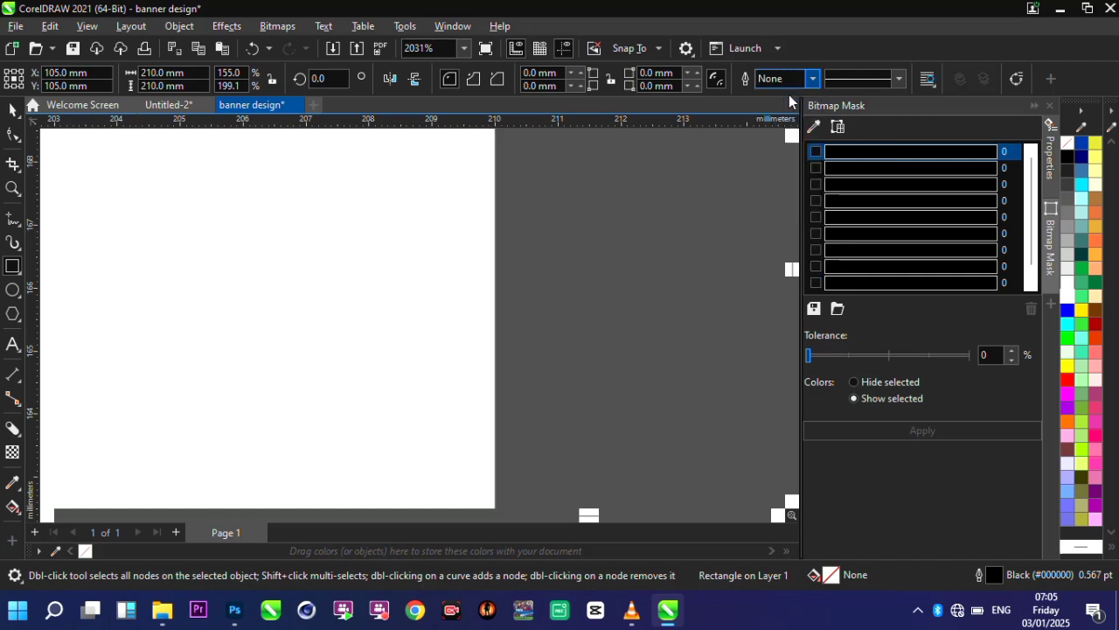
Fill the page-sized square with solid black.
{"action": "double_click", "coordinate": [12, 186]}
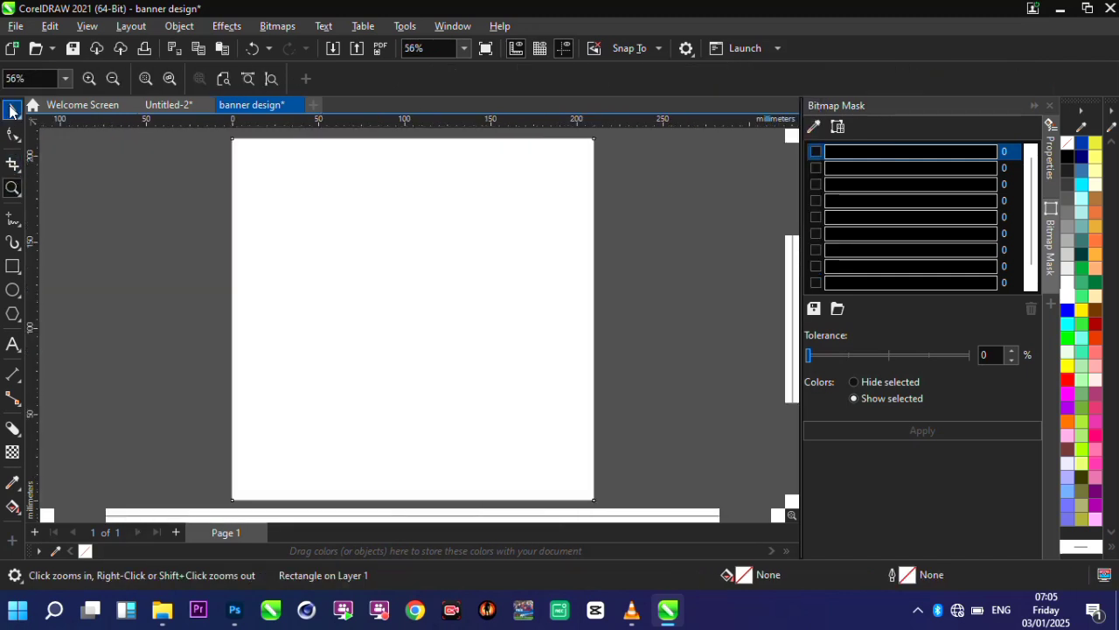
{"action": "left_click", "coordinate": [12, 110]}
{"action": "left_click", "coordinate": [288, 234]}
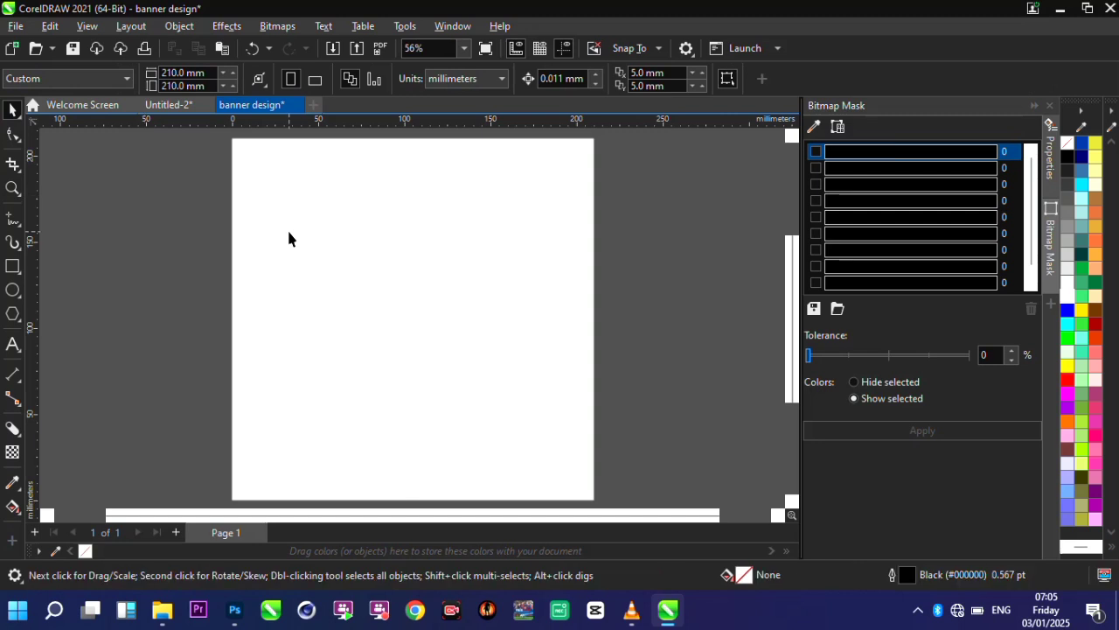
{"action": "left_click", "coordinate": [289, 232]}
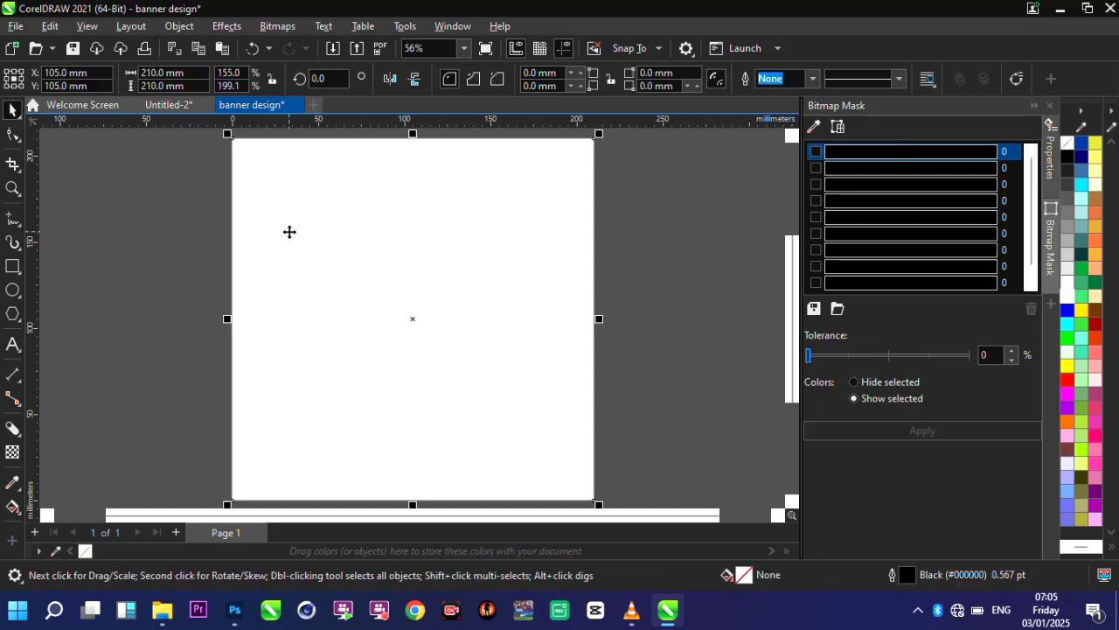
{"action": "left_click", "coordinate": [1066, 159]}
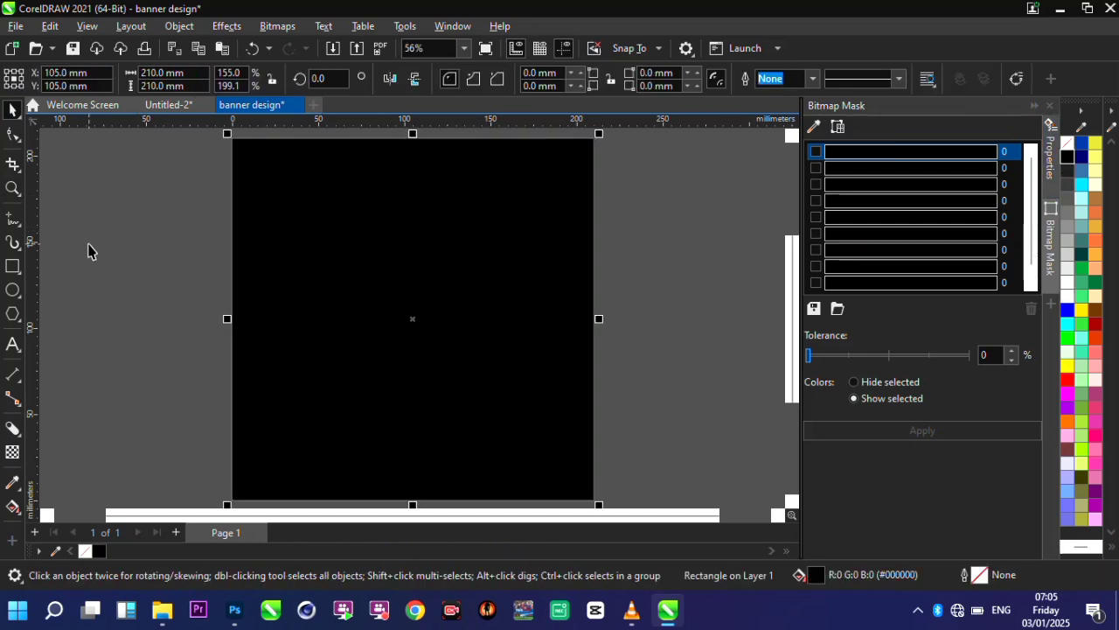
Draw a closed four-sided Pen shape about 306 × 200 mm over the square's lower part, its upper edge sloping down to the right.
{"action": "left_click", "coordinate": [22, 227]}
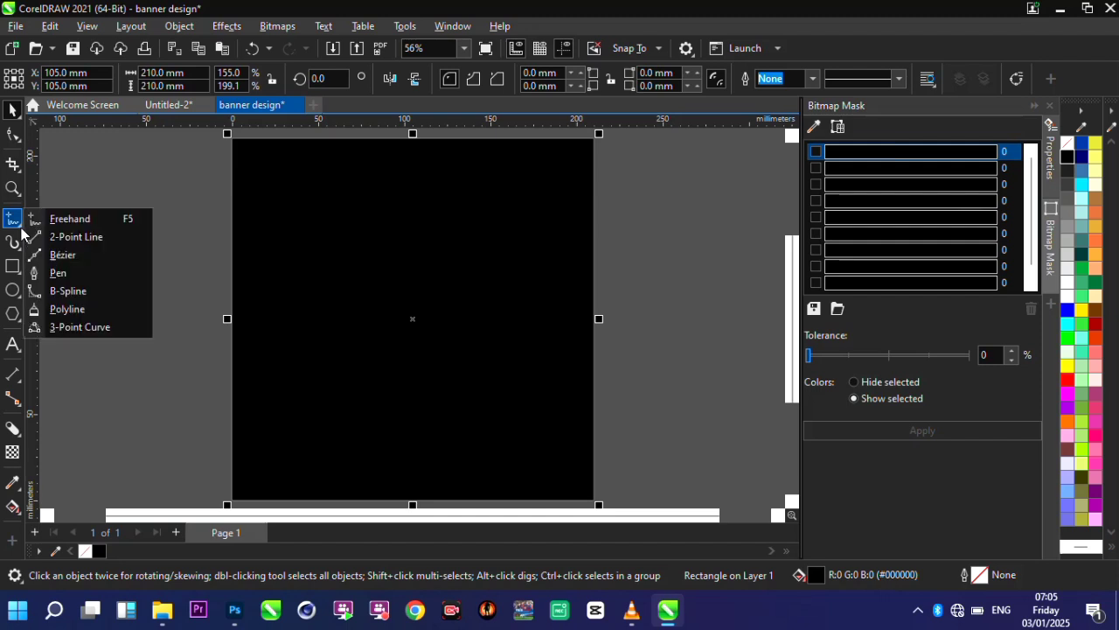
{"action": "left_click", "coordinate": [62, 274]}
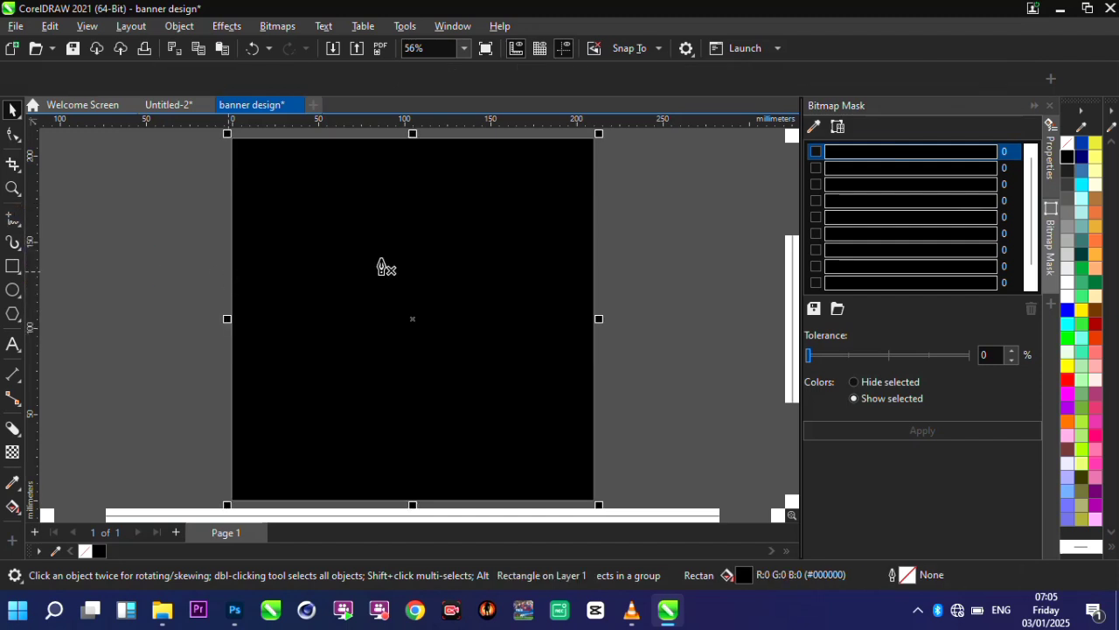
{"action": "scroll", "coordinate": [382, 265], "scroll_direction": "down", "scroll_amount": 2}
{"action": "scroll", "coordinate": [482, 317], "scroll_direction": "up", "scroll_amount": 1}
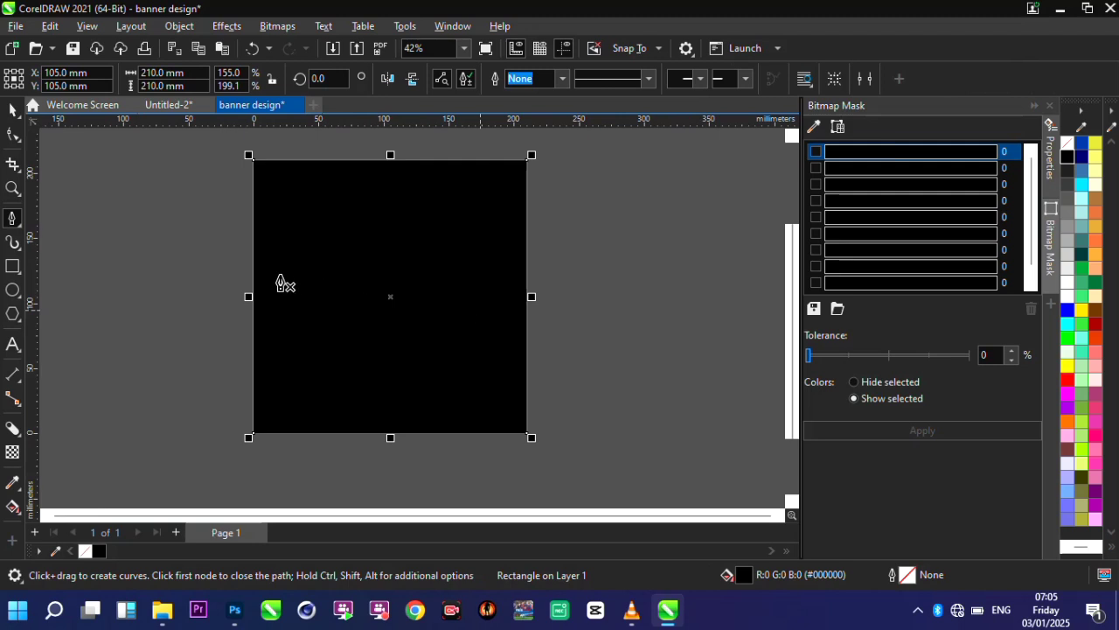
{"action": "left_click", "coordinate": [227, 234]}
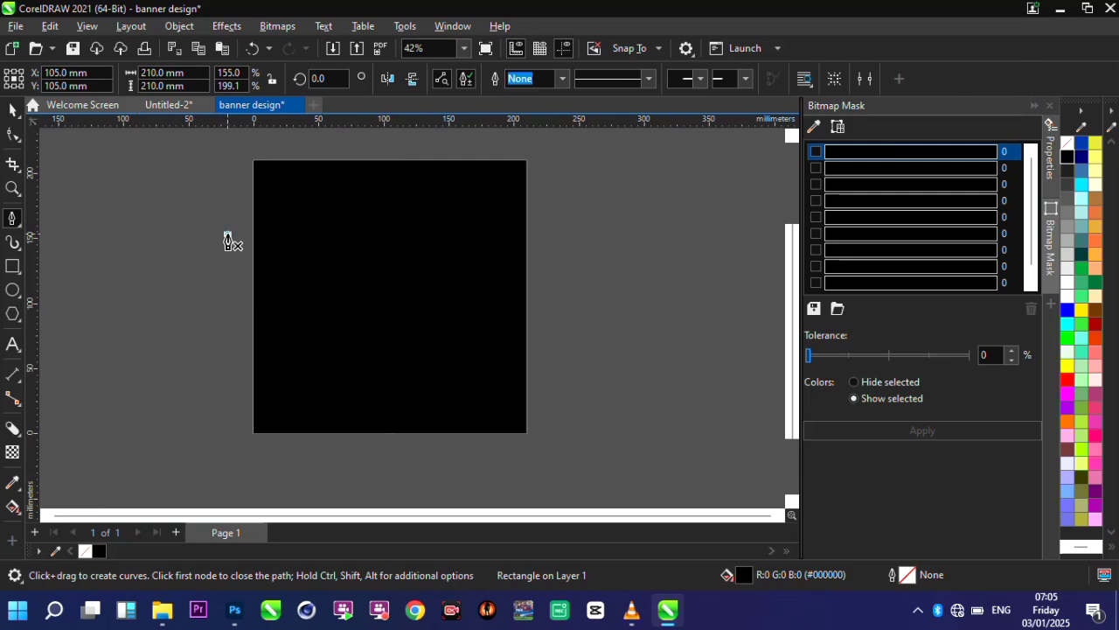
{"action": "left_click", "coordinate": [578, 401]}
{"action": "left_click", "coordinate": [577, 495]}
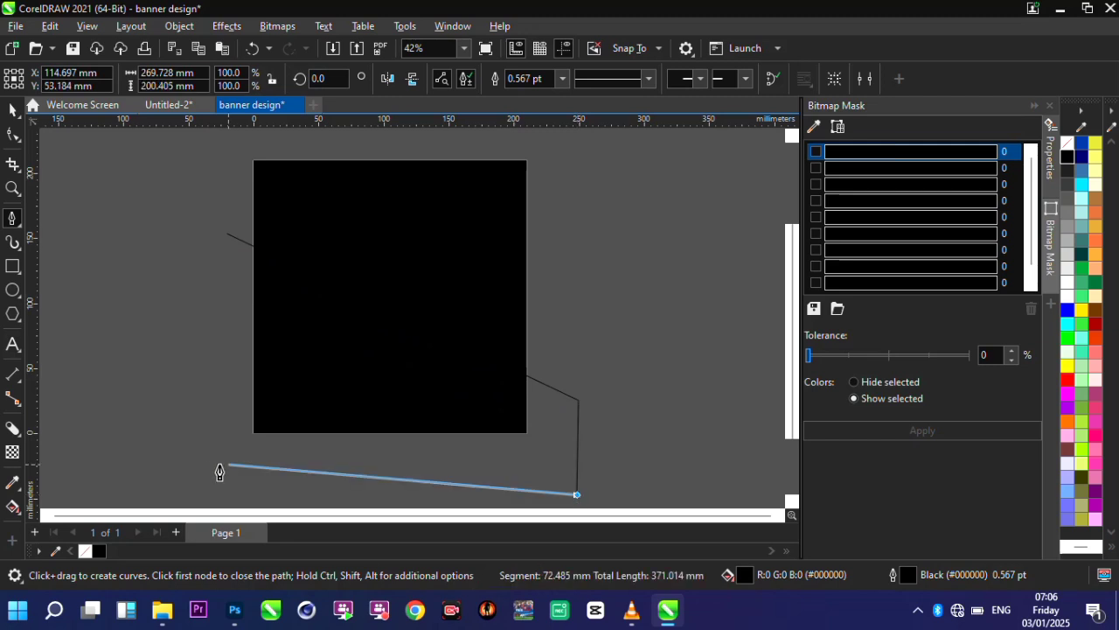
{"action": "left_click", "coordinate": [181, 495]}
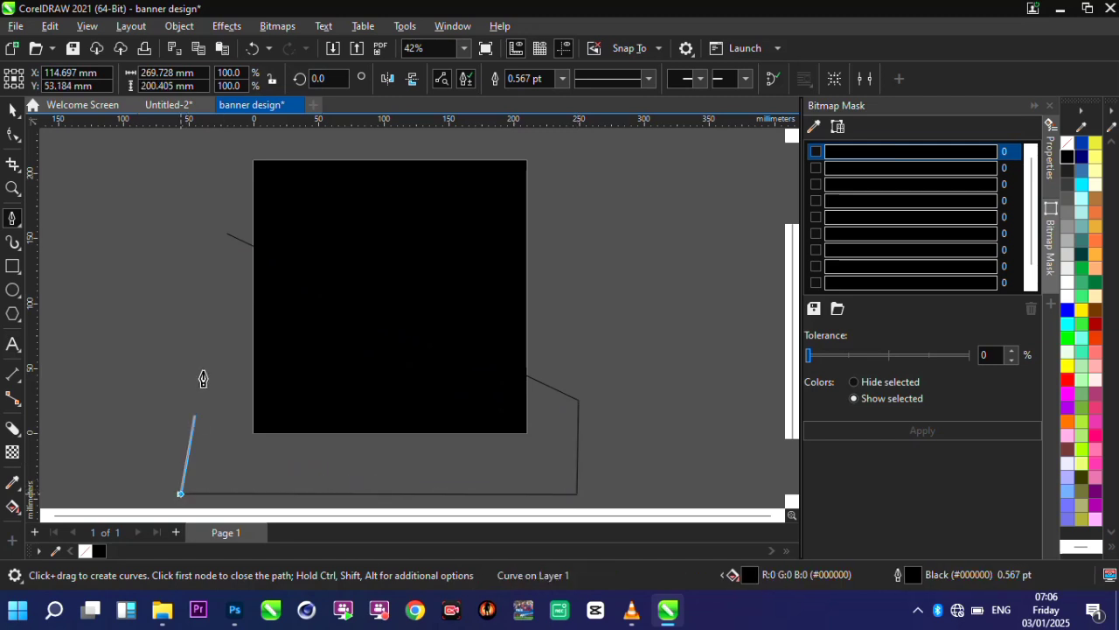
{"action": "left_click", "coordinate": [224, 237]}
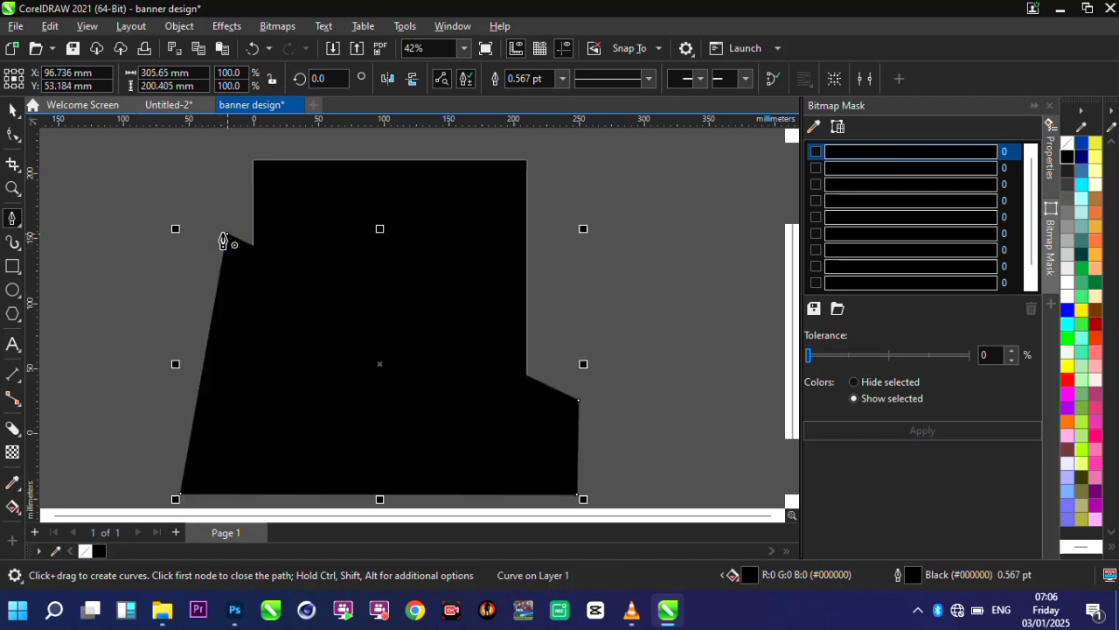
{"action": "left_click", "coordinate": [8, 113]}
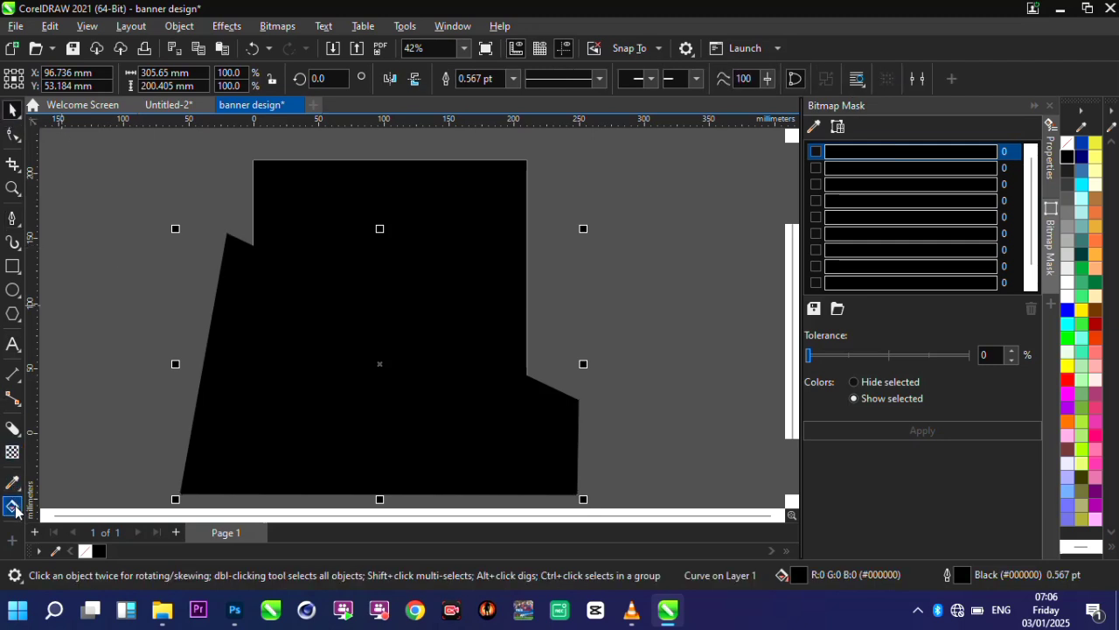
Apply a linear fountain fill to the four-sided shape, running from black at its left edge to red near its right edge.
{"action": "left_click", "coordinate": [12, 506]}
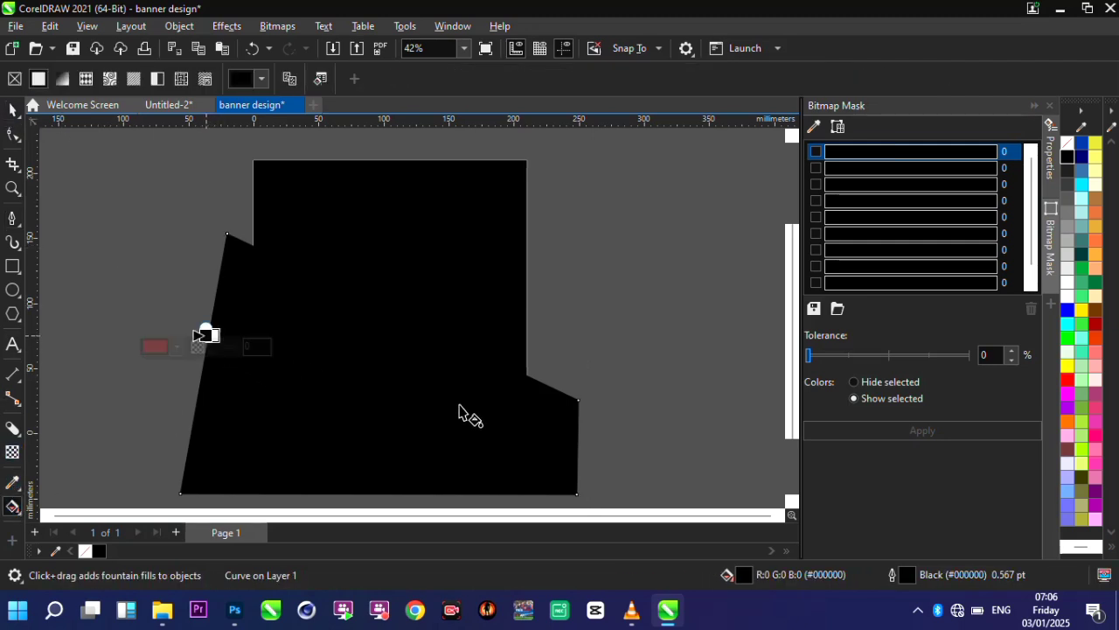
{"action": "left_click_drag", "start_coordinate": [206, 335], "coordinate": [522, 421]}
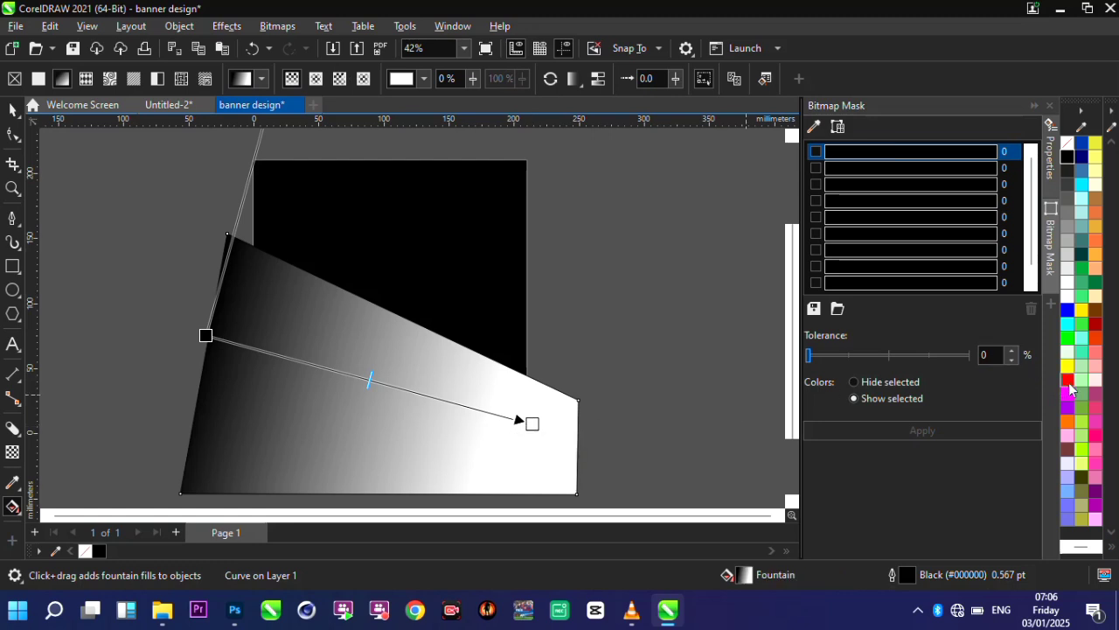
{"action": "left_click", "coordinate": [1069, 381]}
{"action": "left_click", "coordinate": [530, 422]}
{"action": "left_click_drag", "start_coordinate": [531, 422], "coordinate": [546, 423]}
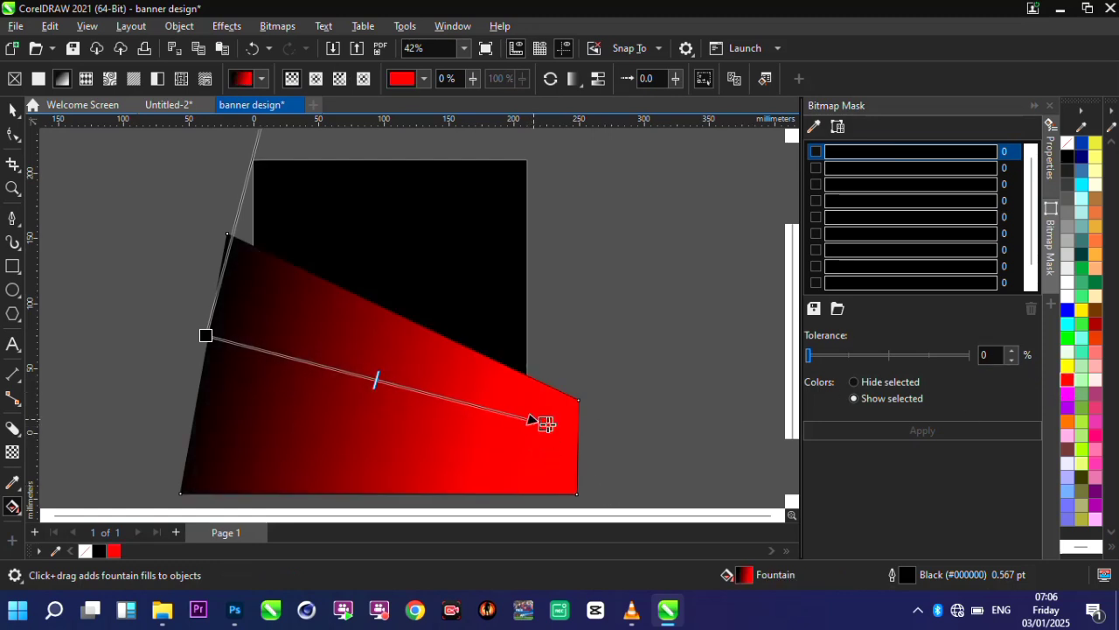
{"action": "left_click_drag", "start_coordinate": [205, 335], "coordinate": [193, 328]}
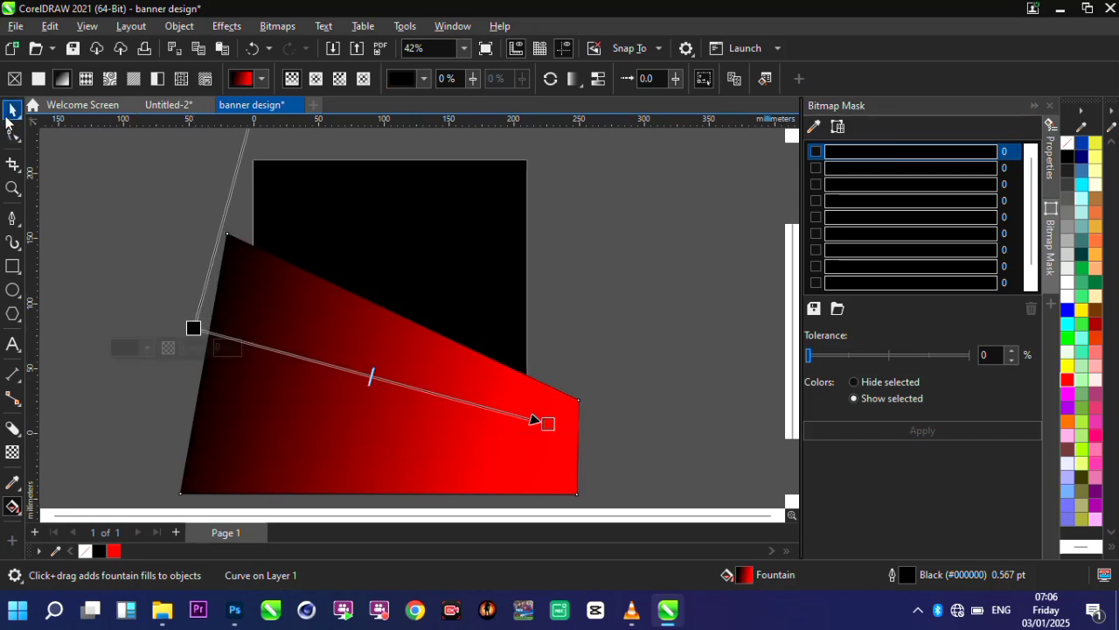
PowerClip the black-to-red gradient shape inside the black square.
{"action": "left_click", "coordinate": [12, 111]}
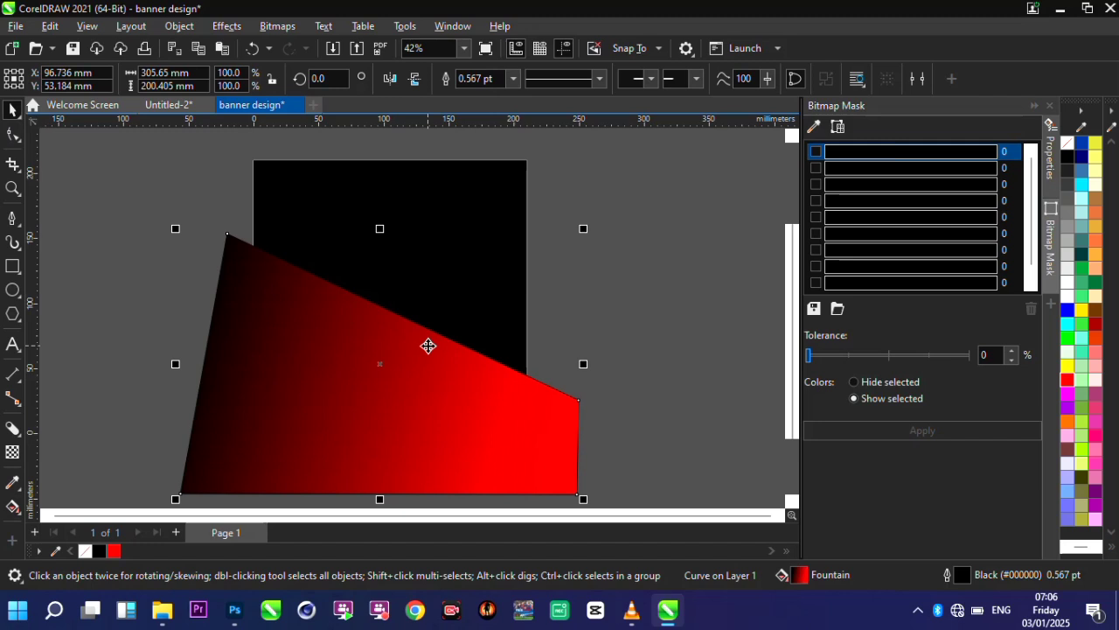
{"action": "right_click", "coordinate": [428, 346]}
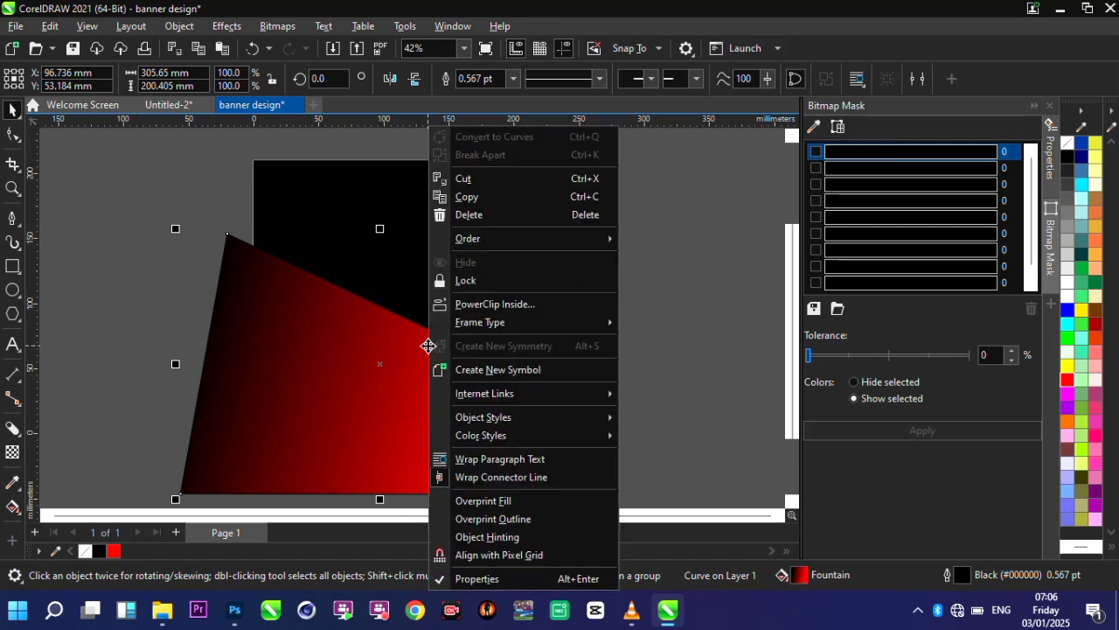
{"action": "left_click", "coordinate": [507, 304]}
{"action": "left_click", "coordinate": [481, 225]}
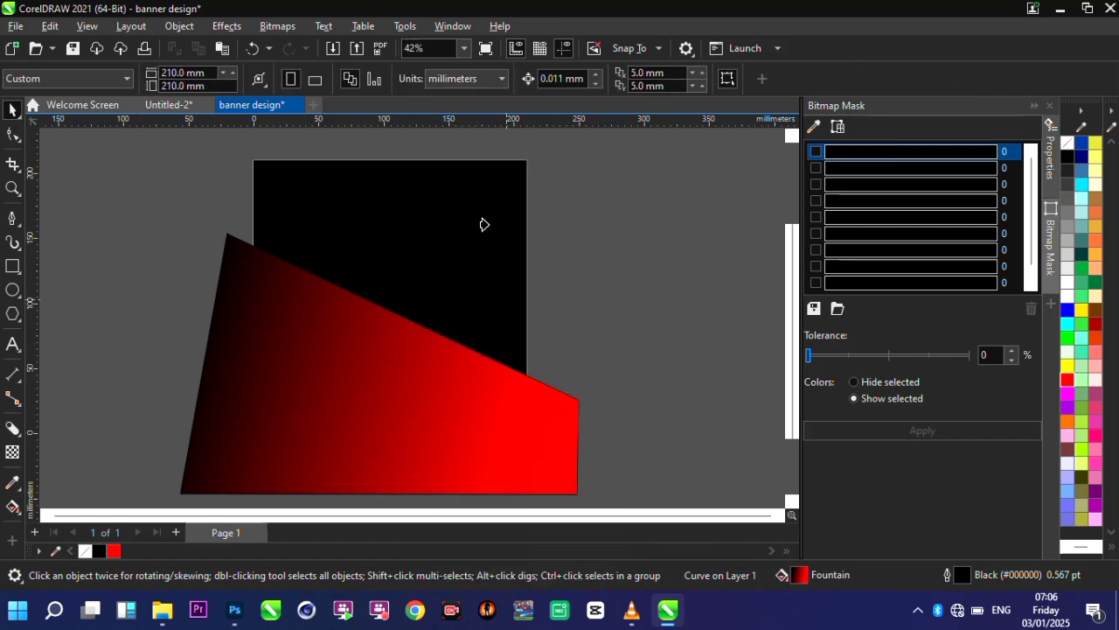
{"action": "double_click", "coordinate": [12, 190]}
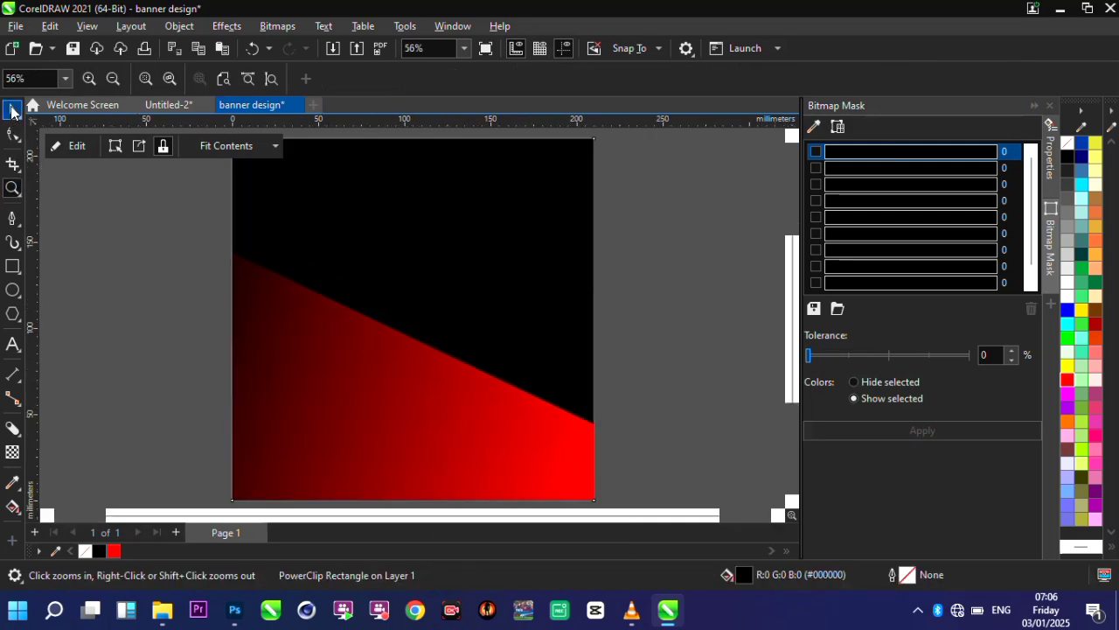
Import the headphones image pngwing.com (22) from New folder on the desktop.
{"action": "key", "text": "space"}
{"action": "left_click", "coordinate": [133, 223]}
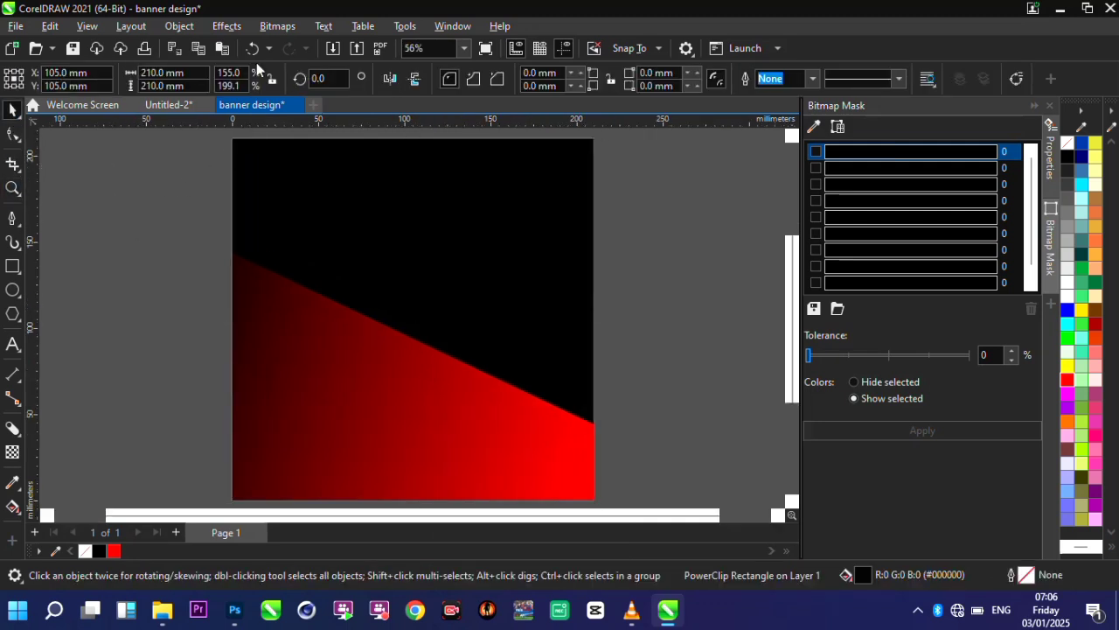
{"action": "left_click", "coordinate": [339, 51]}
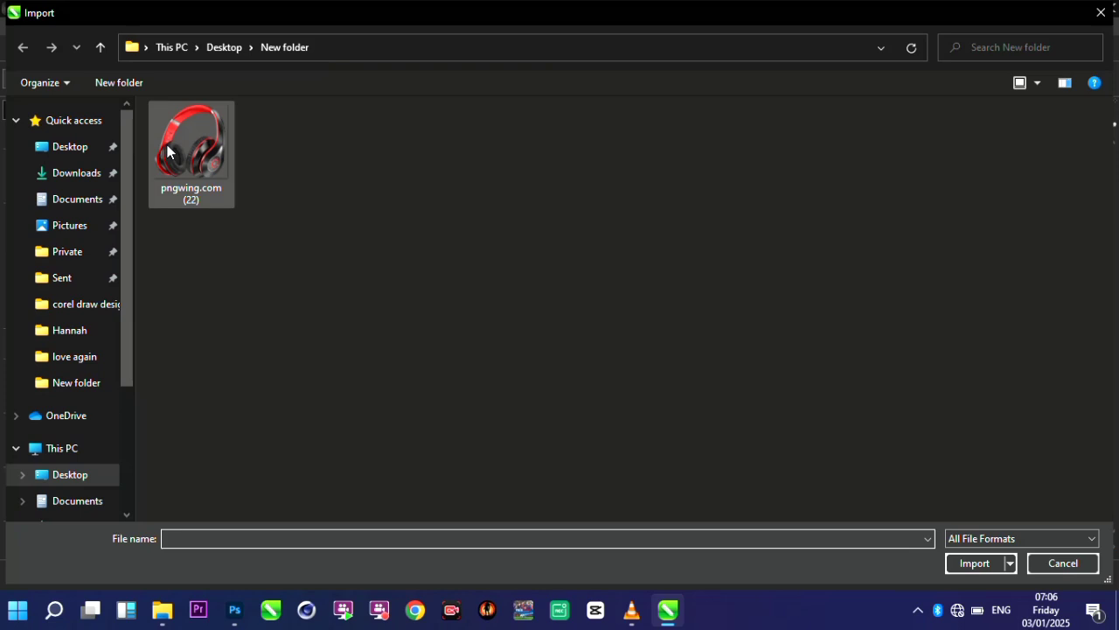
{"action": "left_click", "coordinate": [168, 152]}
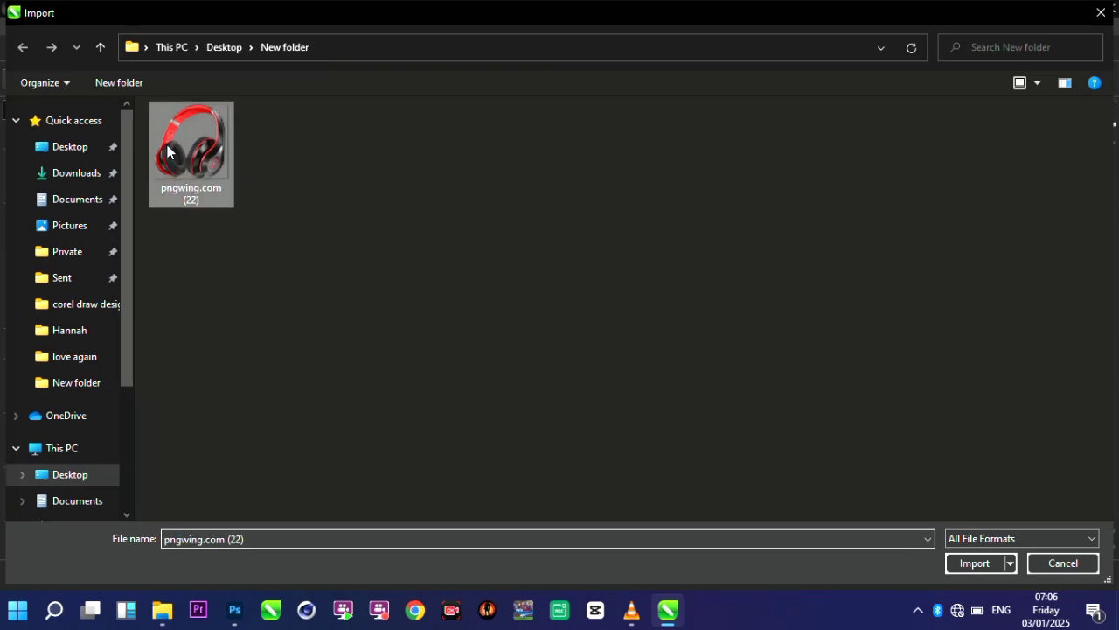
{"action": "left_click", "coordinate": [971, 564]}
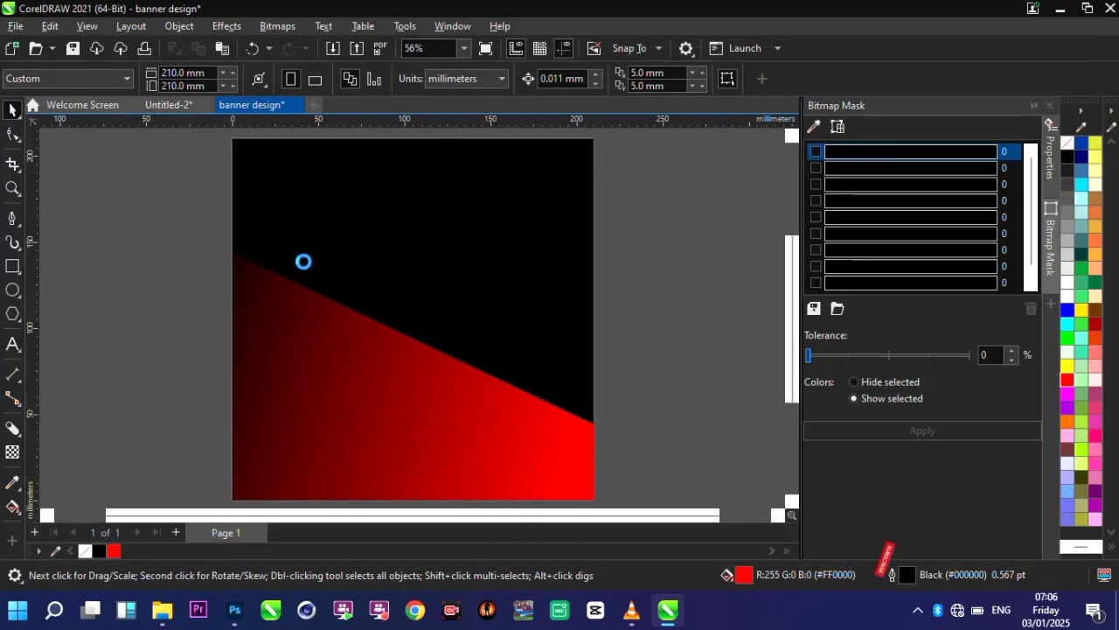
Place the headphones image about 129 mm square near the centre of the banner.
{"action": "left_click_drag", "start_coordinate": [280, 220], "coordinate": [576, 438]}
{"action": "mouse_move", "coordinate": [505, 216]}
{"action": "left_mouse_down"}
{"action": "mouse_move", "coordinate": [517, 219]}
{"action": "mouse_move", "coordinate": [512, 208]}
{"action": "left_mouse_up"}
{"action": "left_click_drag", "start_coordinate": [453, 340], "coordinate": [457, 324]}
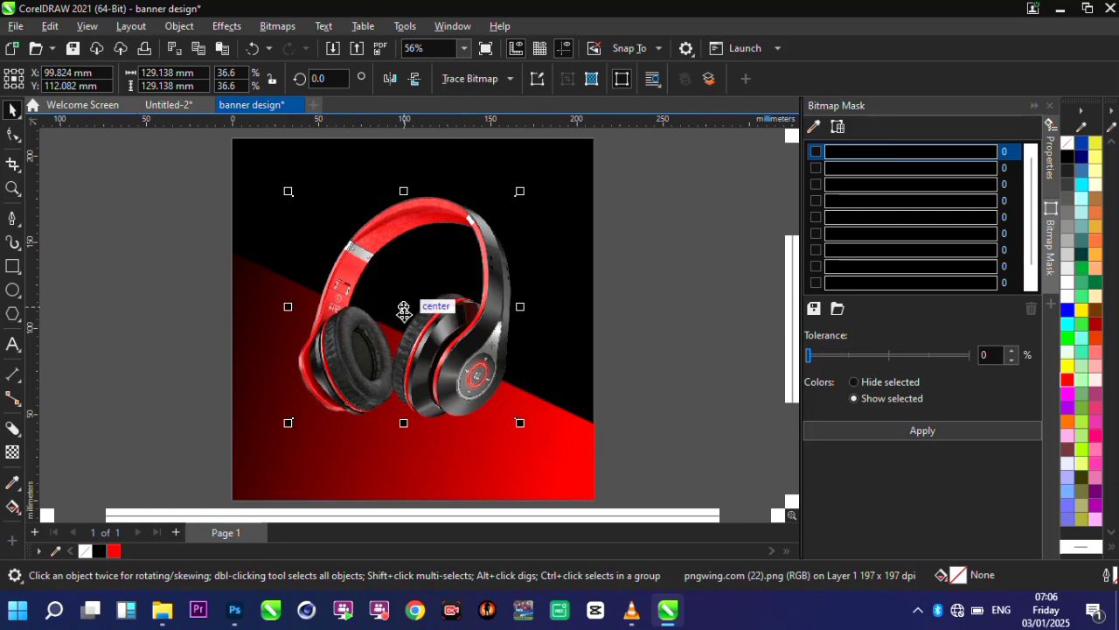
Draw a flat horizontal ellipse about 123 × 27 mm directly beneath the headphones.
{"action": "scroll", "coordinate": [407, 421], "scroll_direction": "up", "scroll_amount": 3}
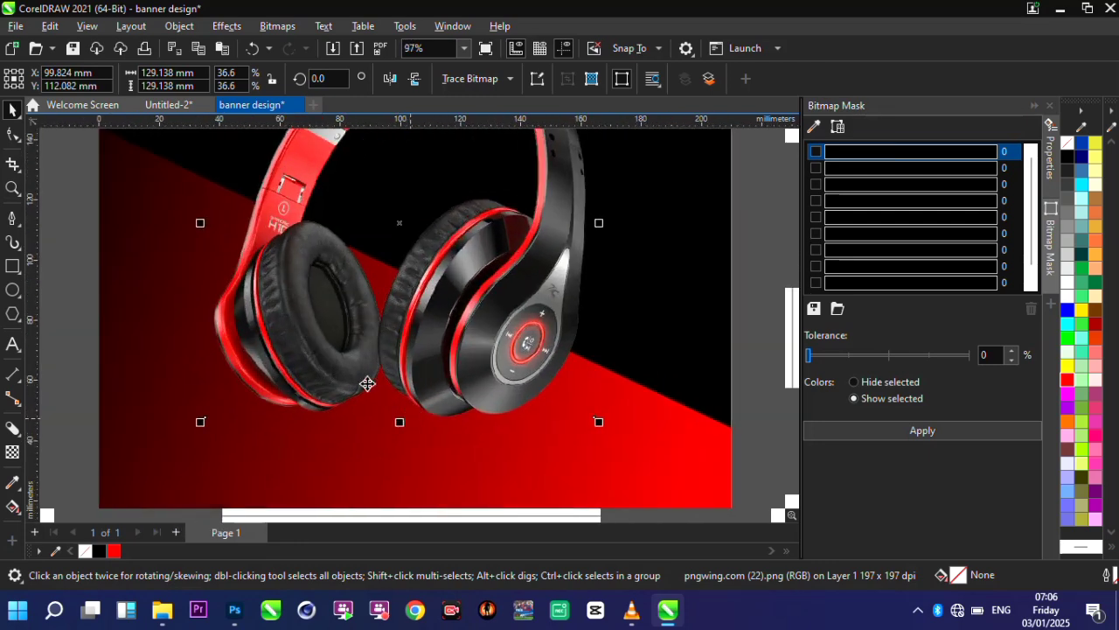
{"action": "scroll", "coordinate": [367, 383], "scroll_direction": "down", "scroll_amount": 3}
{"action": "scroll", "coordinate": [461, 343], "scroll_direction": "up", "scroll_amount": 1}
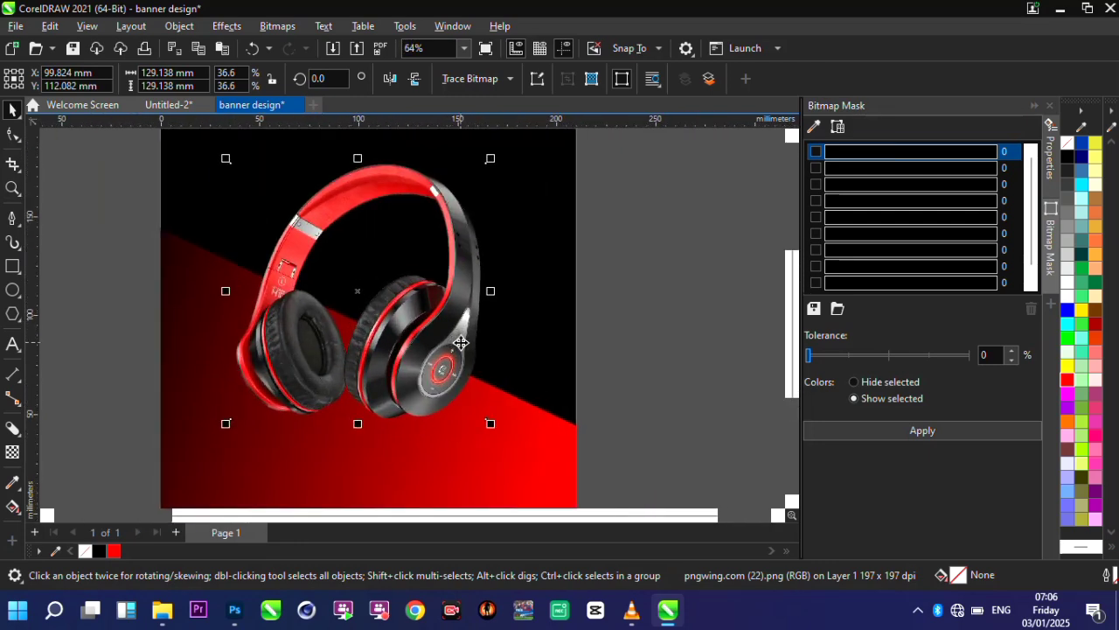
{"action": "left_click", "coordinate": [13, 291]}
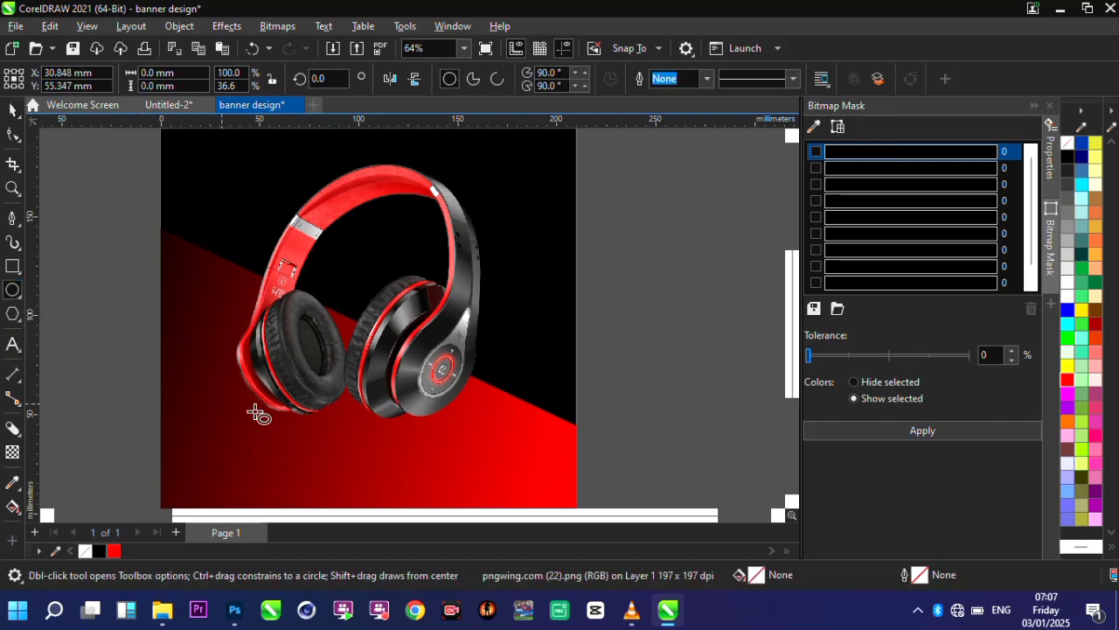
{"action": "left_click_drag", "start_coordinate": [222, 404], "coordinate": [483, 461]}
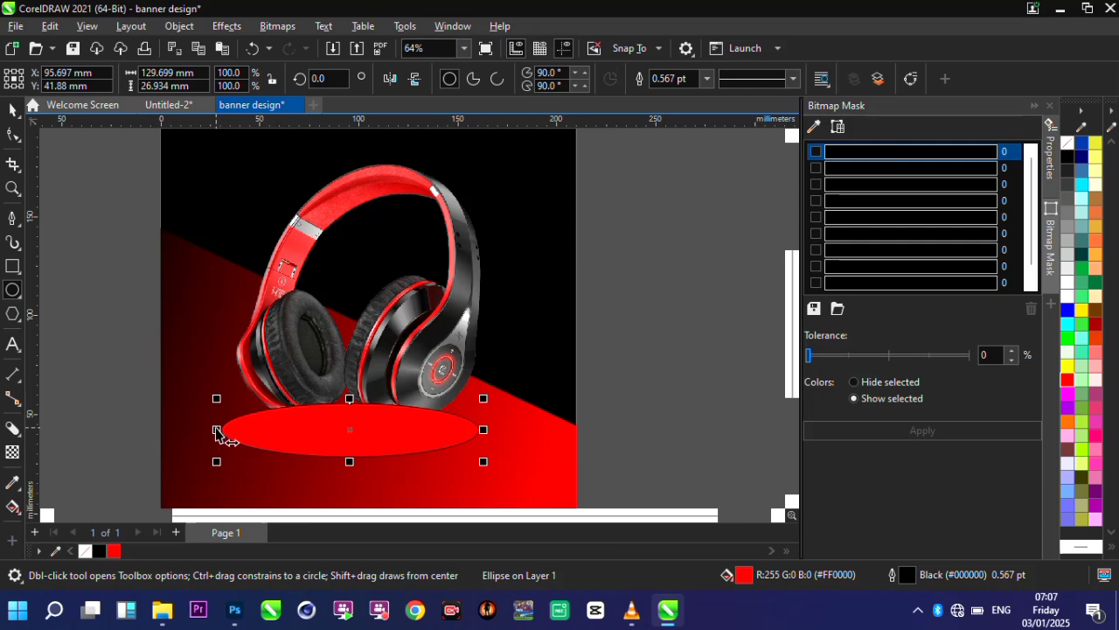
{"action": "left_click_drag", "start_coordinate": [217, 434], "coordinate": [231, 435]}
Extrude the red ellipse straight down, with its vanishing point about 50 mm below it.
{"action": "scroll", "coordinate": [423, 474], "scroll_direction": "up", "scroll_amount": 1}
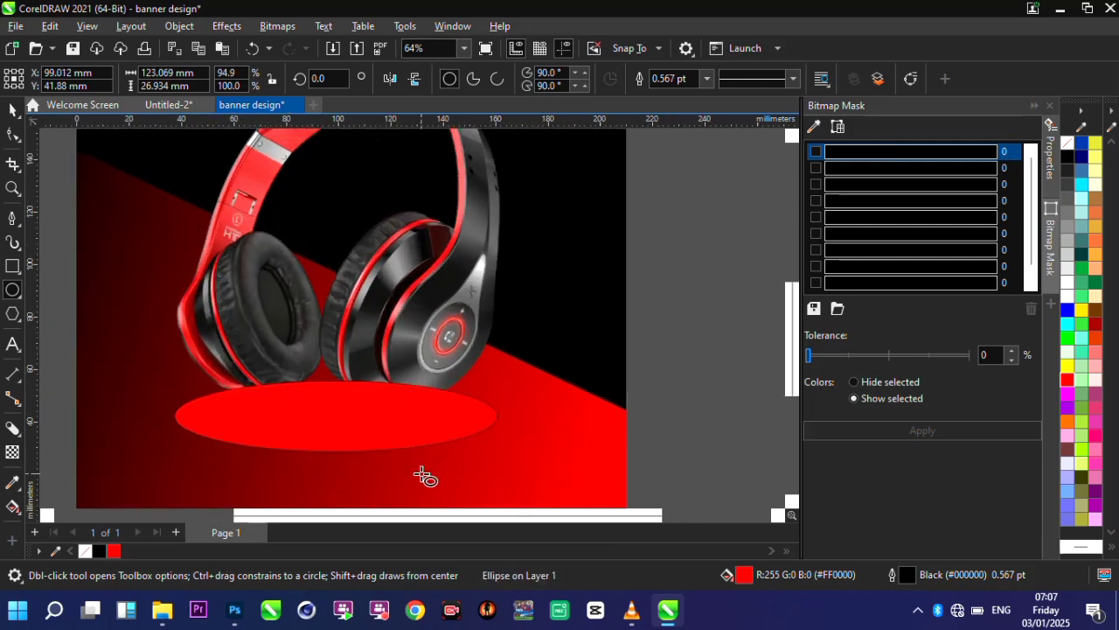
{"action": "scroll", "coordinate": [423, 475], "scroll_direction": "up", "scroll_amount": 2}
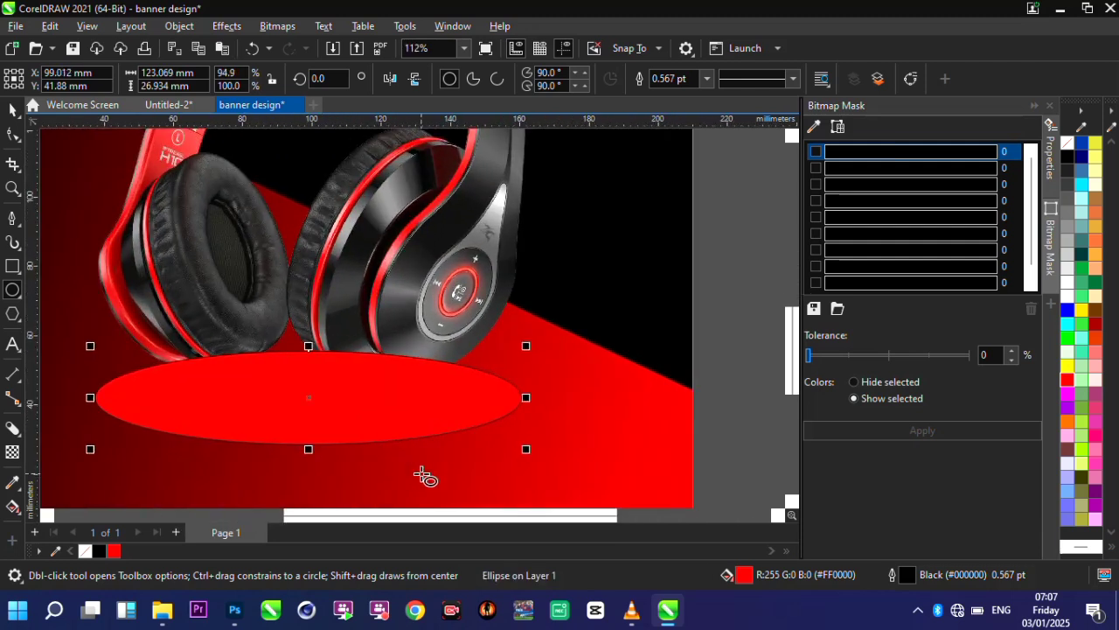
{"action": "left_click", "coordinate": [21, 437]}
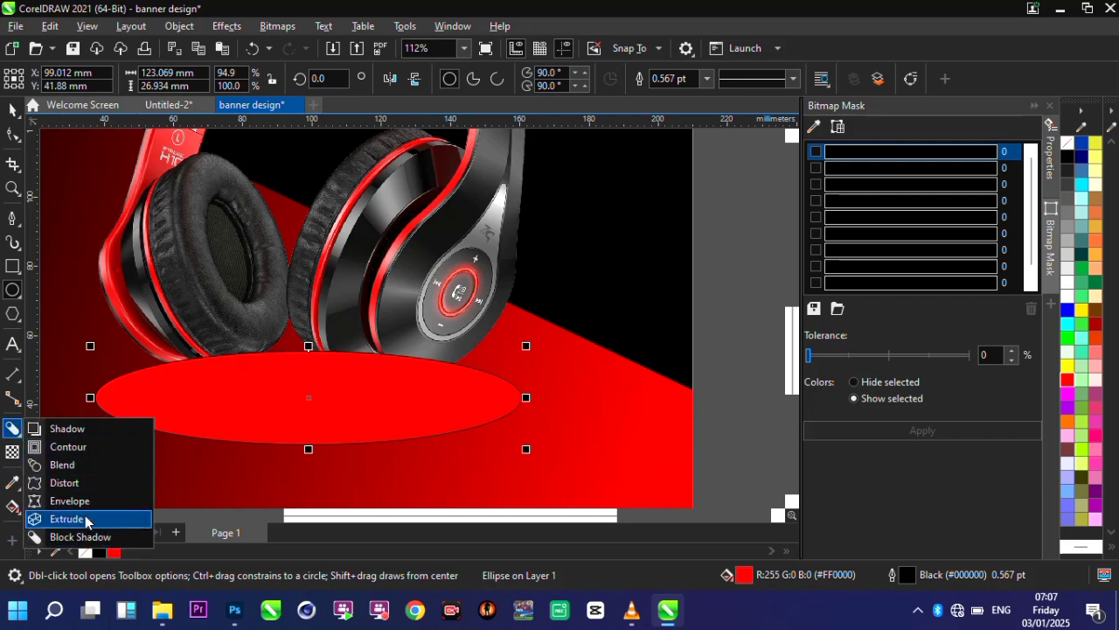
{"action": "left_click", "coordinate": [85, 520]}
{"action": "scroll", "coordinate": [350, 387], "scroll_direction": "down", "scroll_amount": 2}
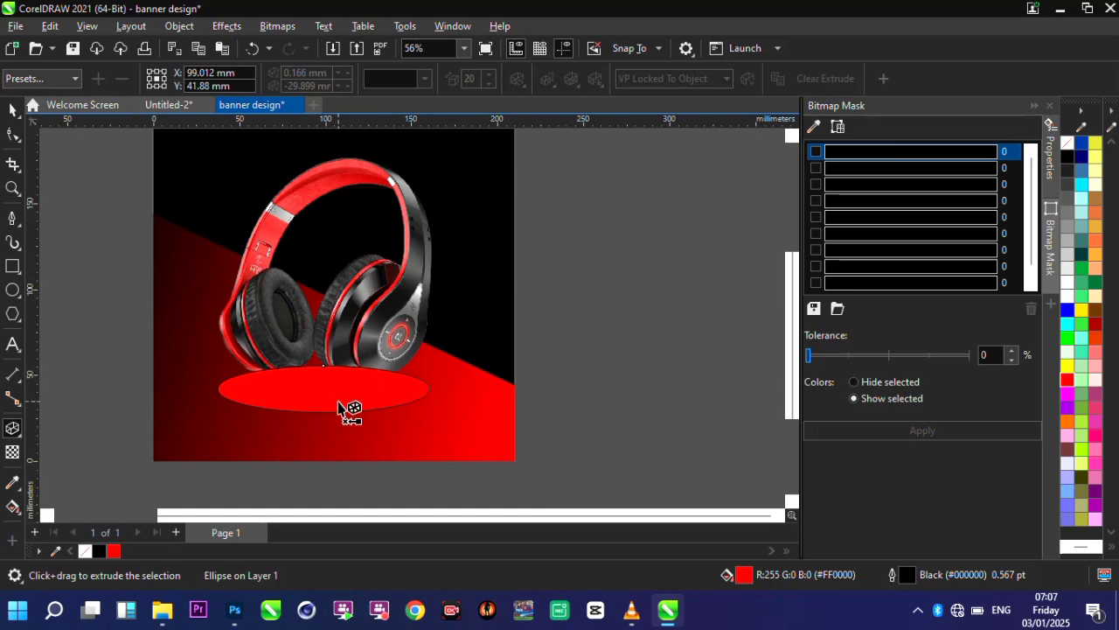
{"action": "scroll", "coordinate": [350, 407], "scroll_direction": "up", "scroll_amount": 2}
{"action": "mouse_move", "coordinate": [308, 345]}
{"action": "left_mouse_down"}
{"action": "mouse_move", "coordinate": [310, 510]}
{"action": "mouse_move", "coordinate": [310, 463]}
{"action": "mouse_move", "coordinate": [305, 502]}
{"action": "left_mouse_up"}
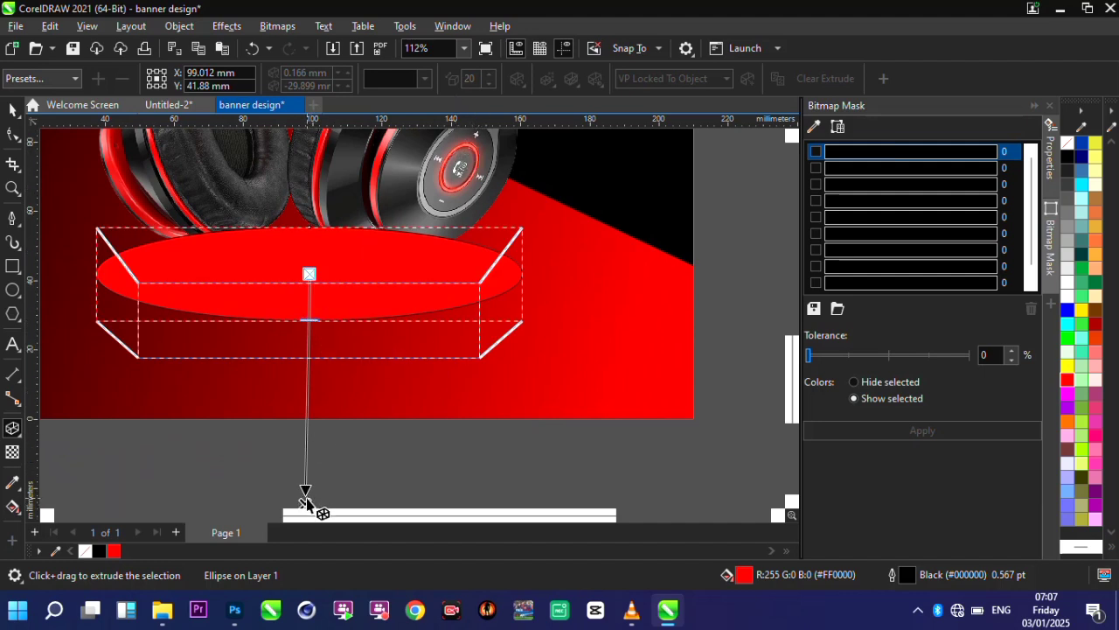
{"action": "left_click_drag", "start_coordinate": [320, 477], "coordinate": [316, 486]}
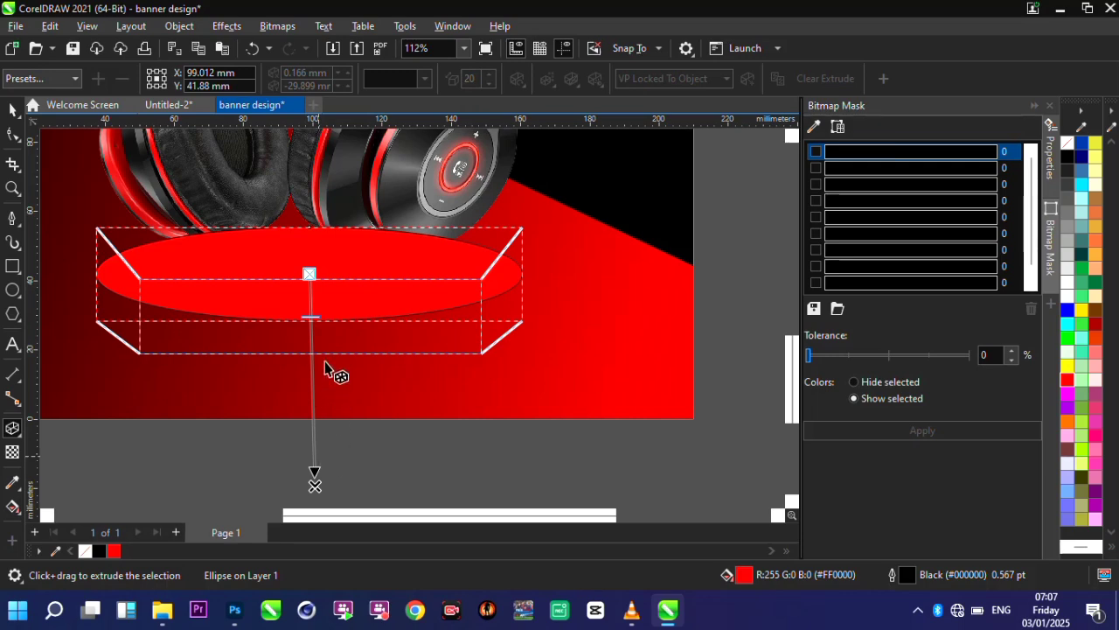
{"action": "scroll", "coordinate": [374, 280], "scroll_direction": "down", "scroll_amount": 2}
{"action": "scroll", "coordinate": [334, 252], "scroll_direction": "up", "scroll_amount": 2}
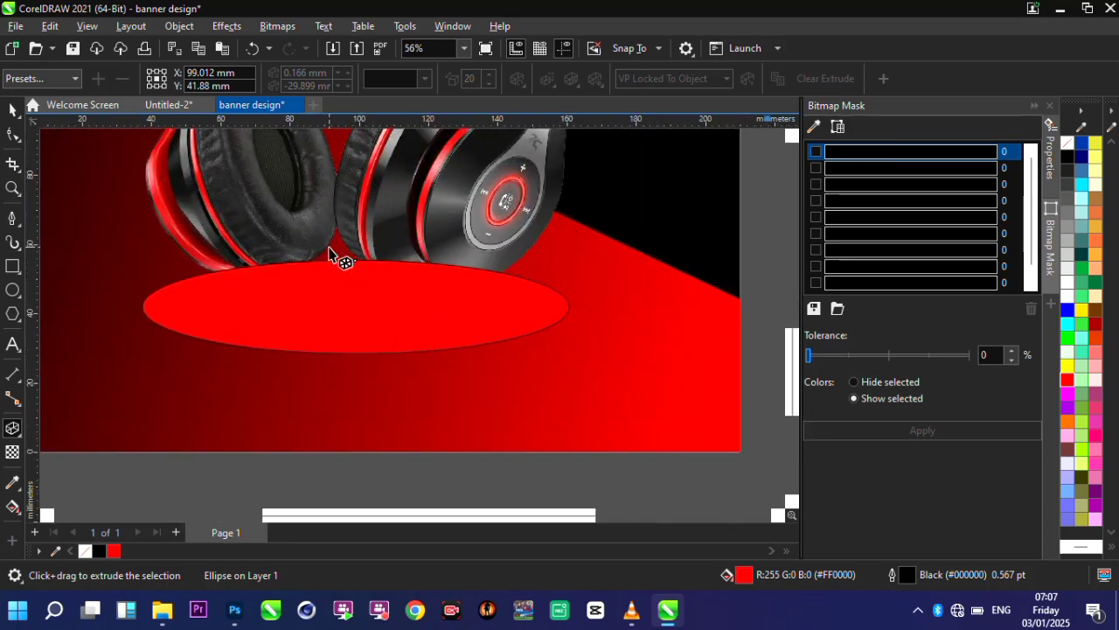
{"action": "left_click_drag", "start_coordinate": [365, 266], "coordinate": [355, 464]}
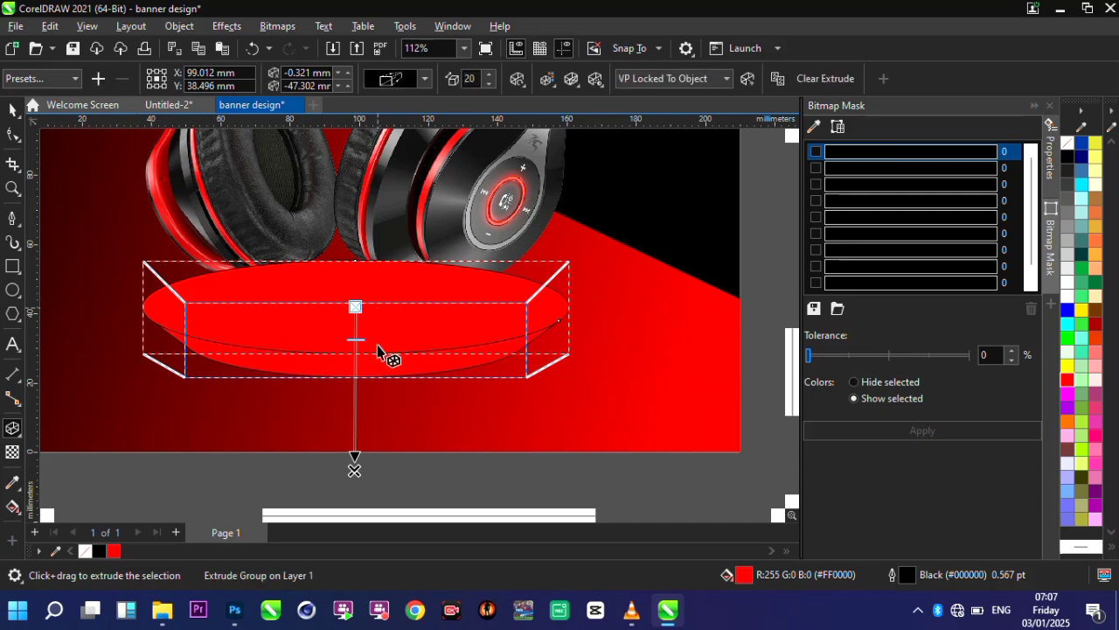
{"action": "left_click_drag", "start_coordinate": [354, 467], "coordinate": [353, 480]}
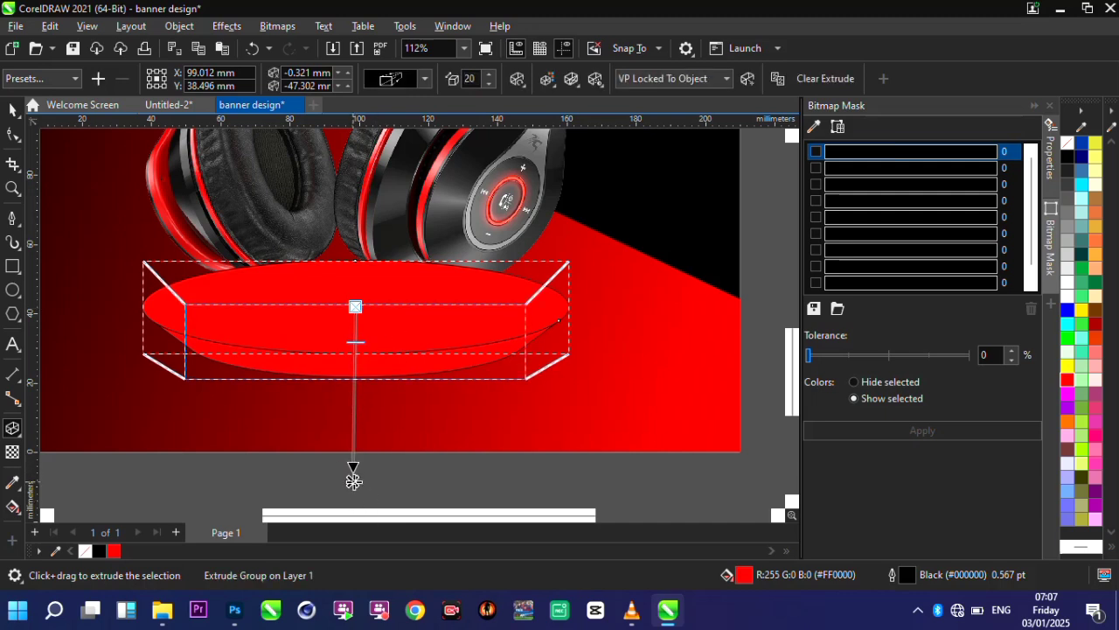
Switch the ellipse's extrusion to a parallel type and shorten its depth to about 31 mm, forming a cylinder podium.
{"action": "left_click", "coordinate": [424, 79]}
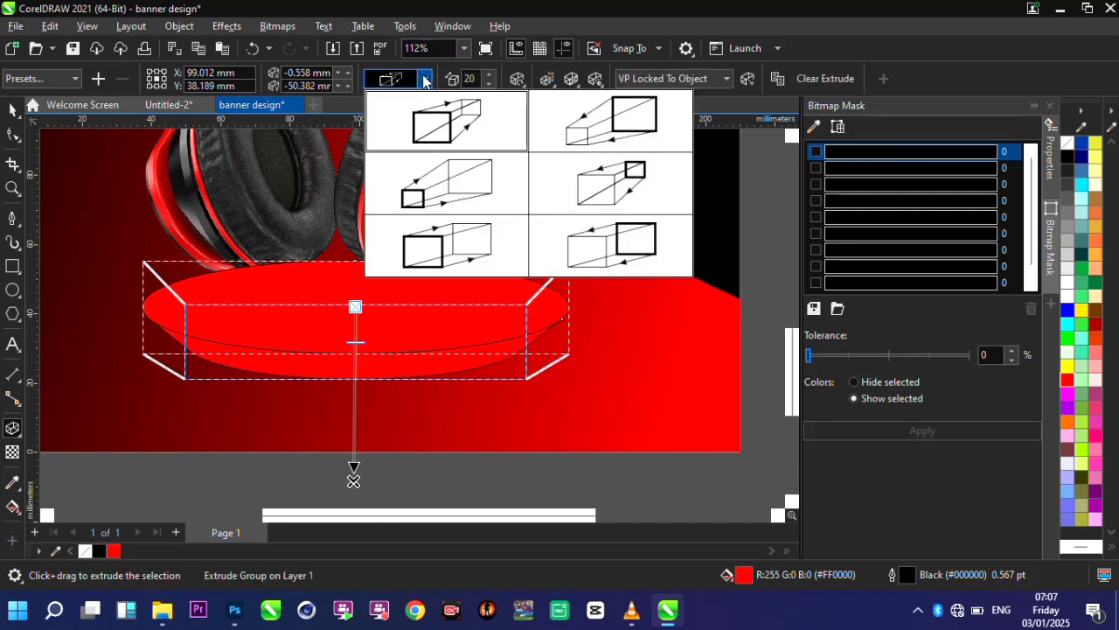
{"action": "left_click", "coordinate": [475, 243]}
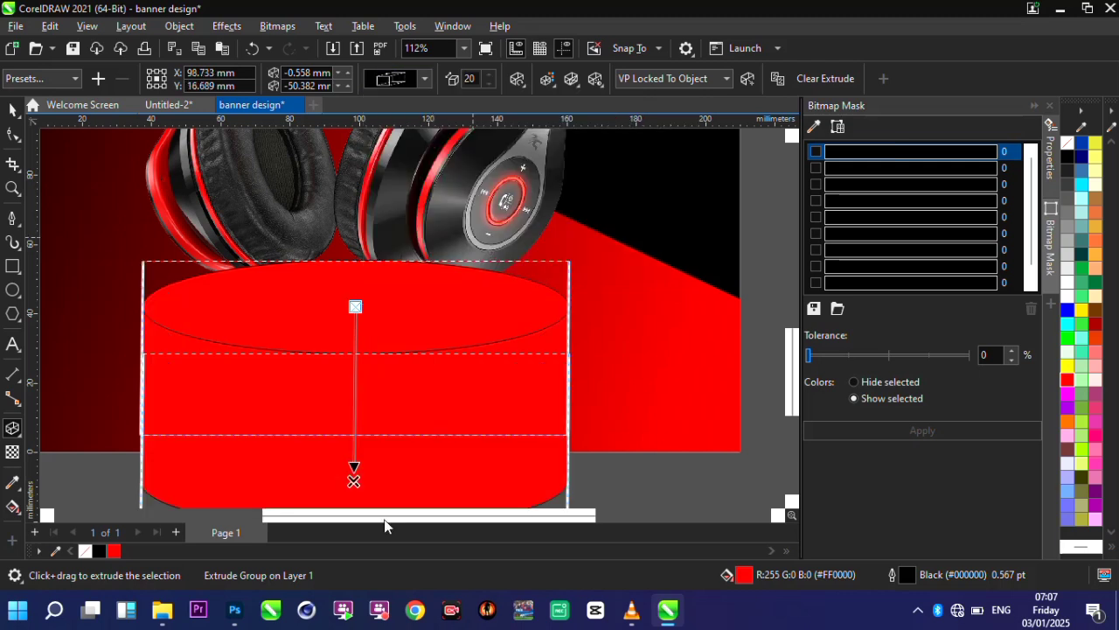
{"action": "left_click_drag", "start_coordinate": [352, 480], "coordinate": [359, 413]}
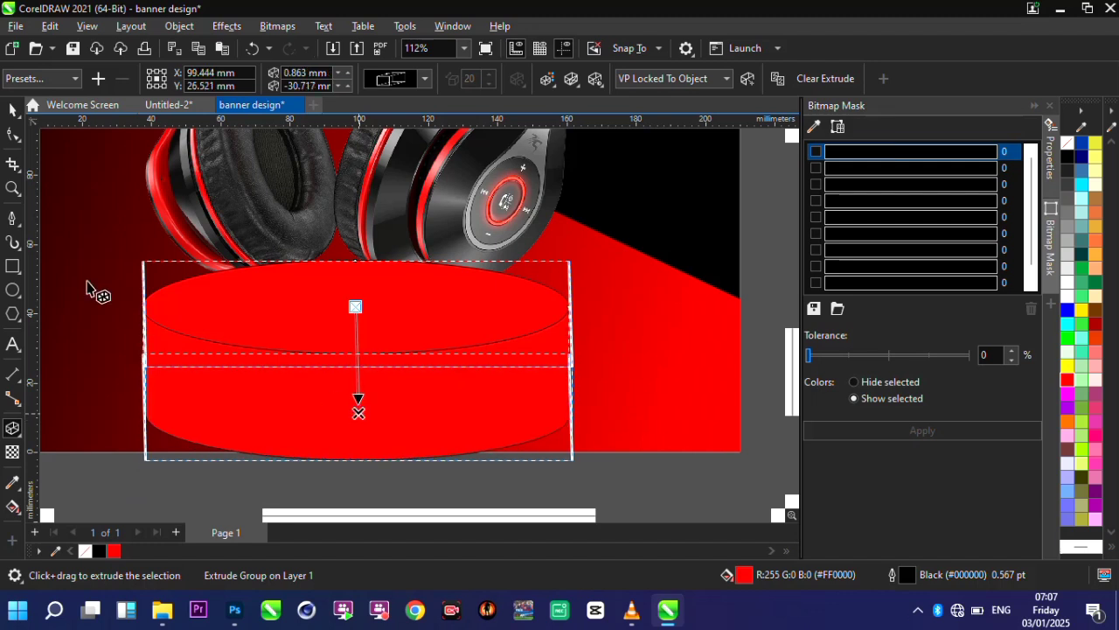
Break the podium's extrude group apart into separate top and side objects and deselect them.
{"action": "left_click", "coordinate": [14, 113]}
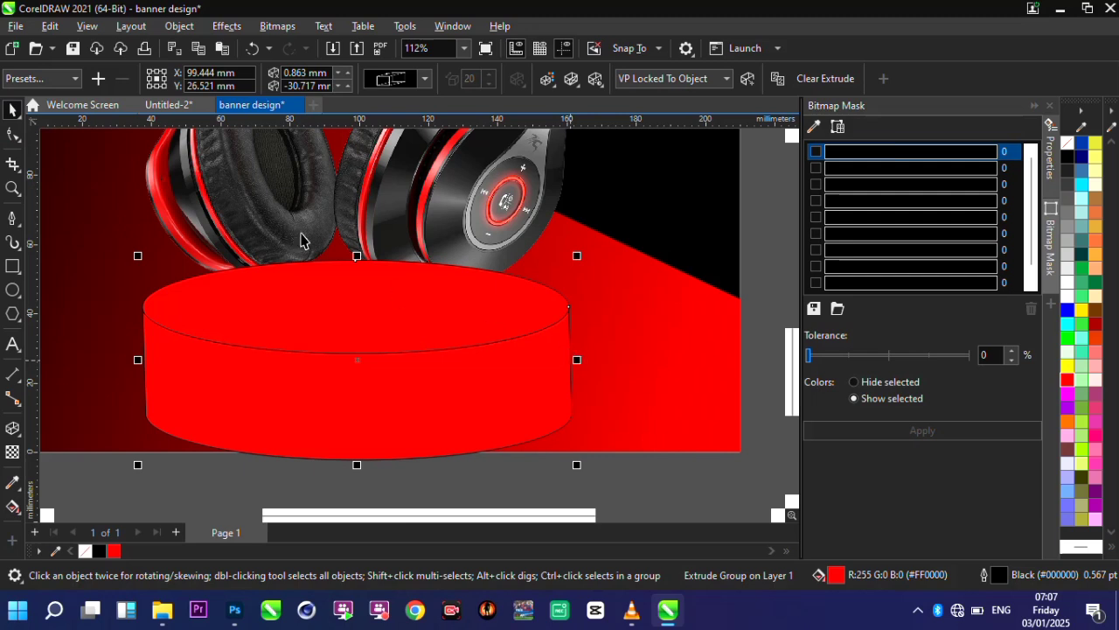
{"action": "left_click", "coordinate": [191, 29]}
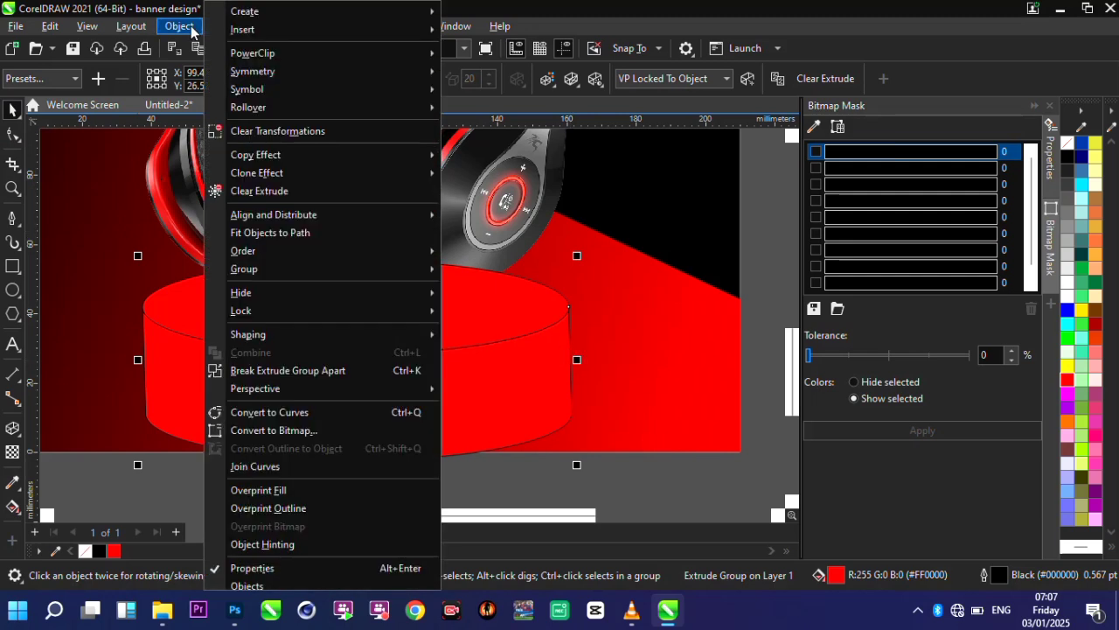
{"action": "left_click", "coordinate": [288, 371]}
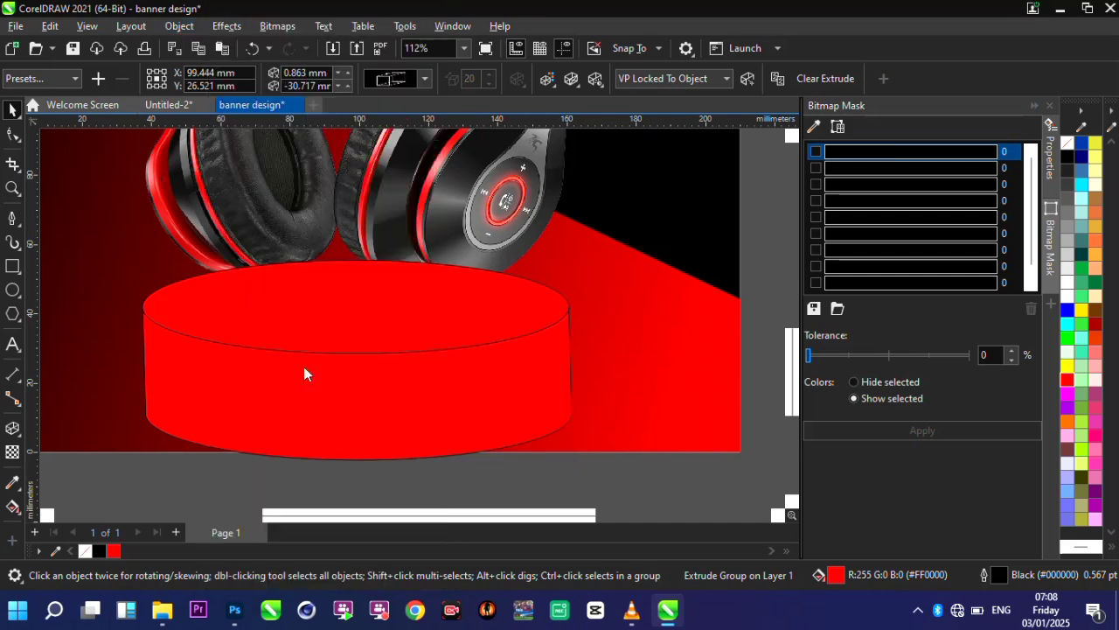
{"action": "left_click", "coordinate": [622, 368]}
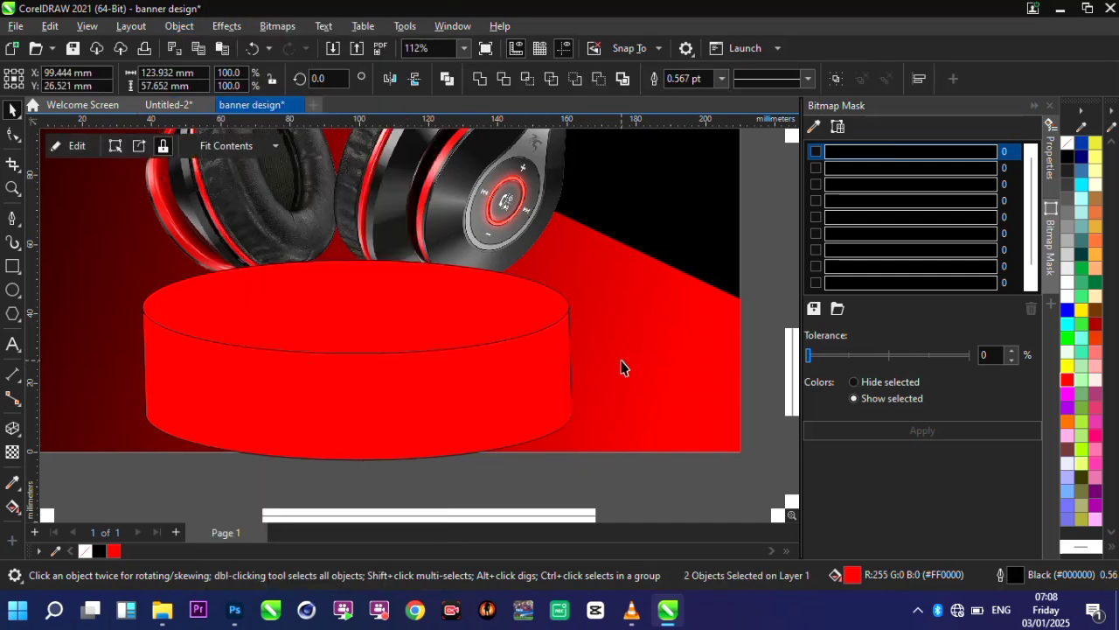
Try moving the podium's top ellipse and side piece apart, and undo both moves.
{"action": "left_click", "coordinate": [391, 305]}
{"action": "left_click_drag", "start_coordinate": [391, 300], "coordinate": [385, 213]}
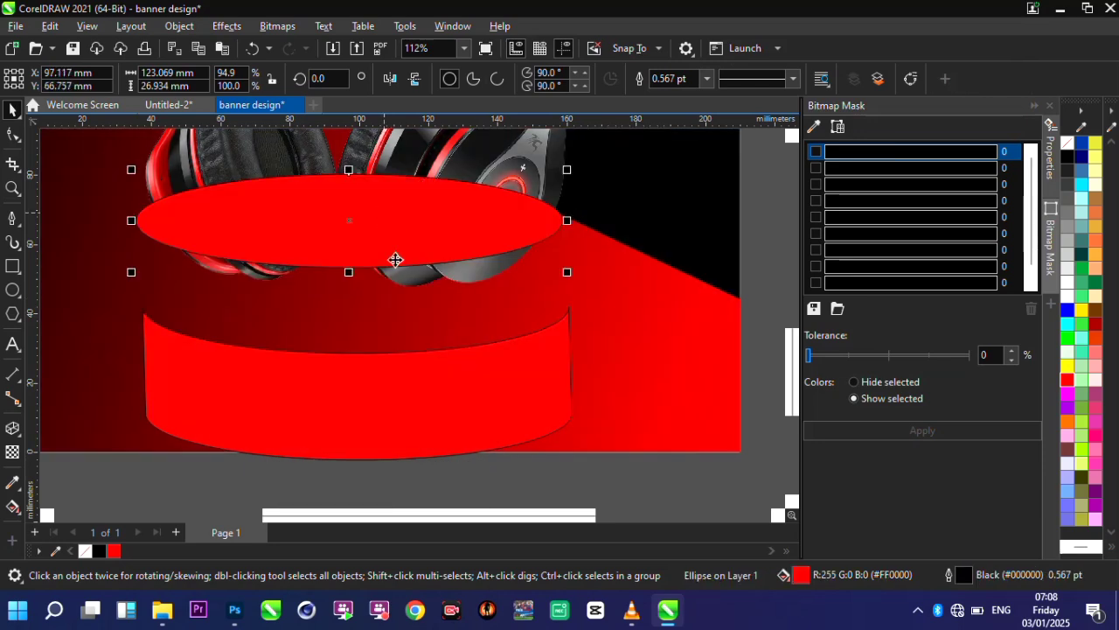
{"action": "left_click", "coordinate": [425, 426]}
{"action": "left_click_drag", "start_coordinate": [425, 426], "coordinate": [544, 423]}
{"action": "key", "text": "ctrl+z"}
{"action": "key", "text": "ctrl+z"}
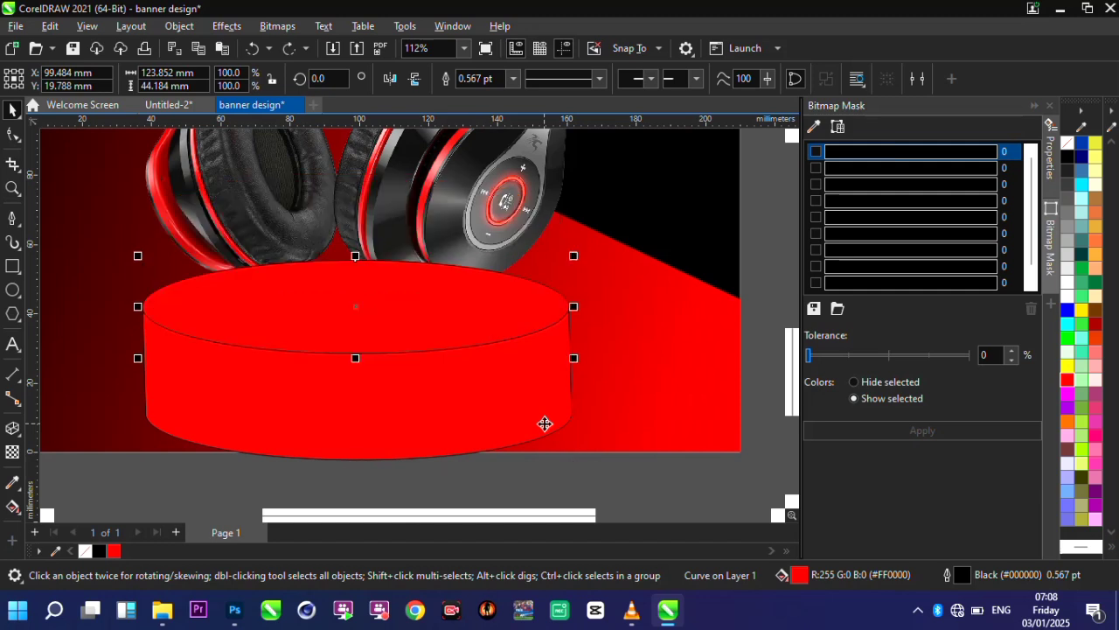
Apply a linear fountain fill to the podium's top ellipse, running from red at its left edge to black at its right.
{"action": "scroll", "coordinate": [394, 411], "scroll_direction": "down", "scroll_amount": 1}
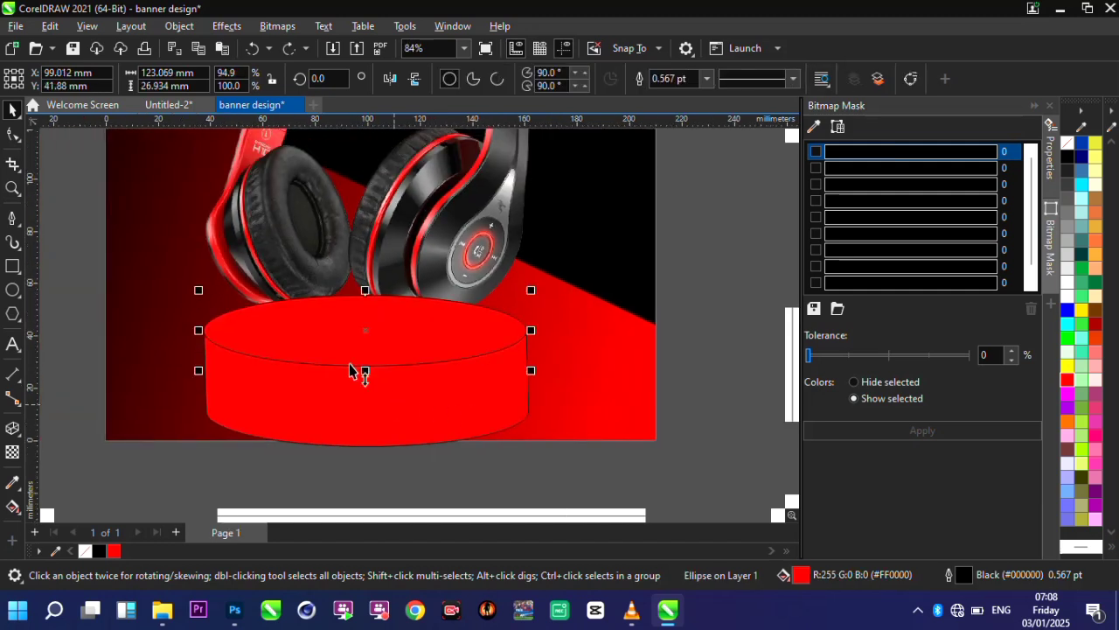
{"action": "scroll", "coordinate": [318, 312], "scroll_direction": "up", "scroll_amount": 1}
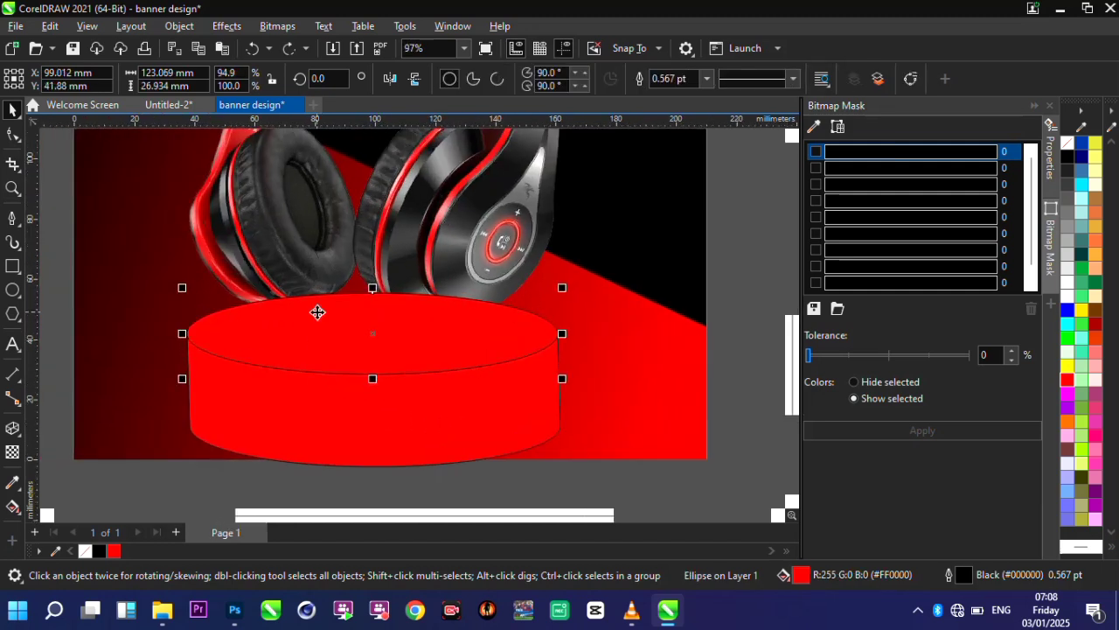
{"action": "left_click", "coordinate": [13, 507]}
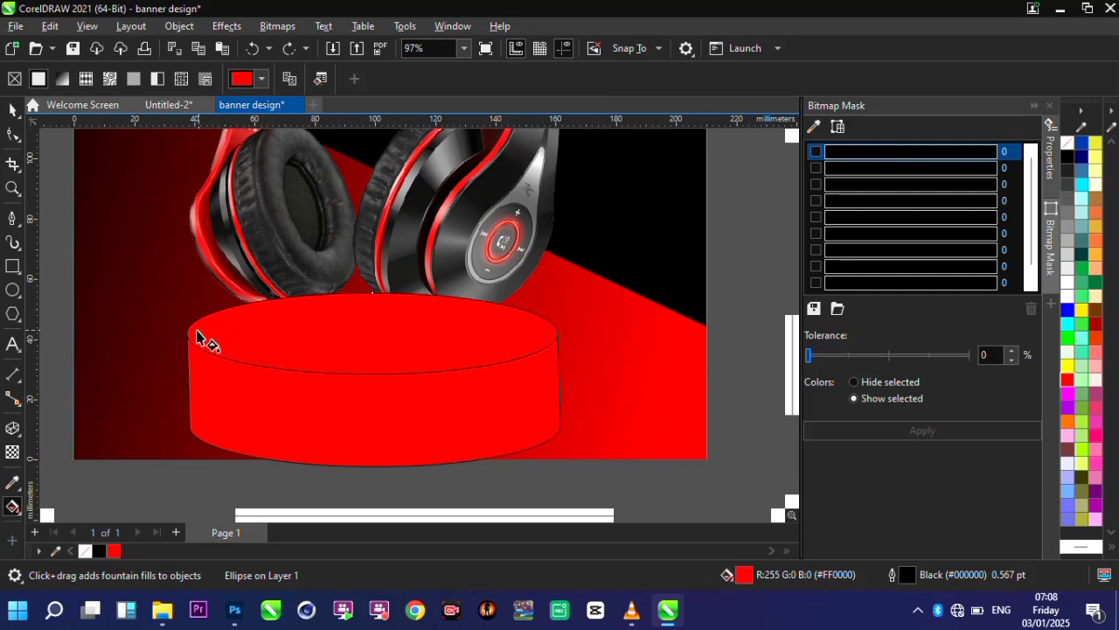
{"action": "left_click_drag", "start_coordinate": [197, 331], "coordinate": [540, 318]}
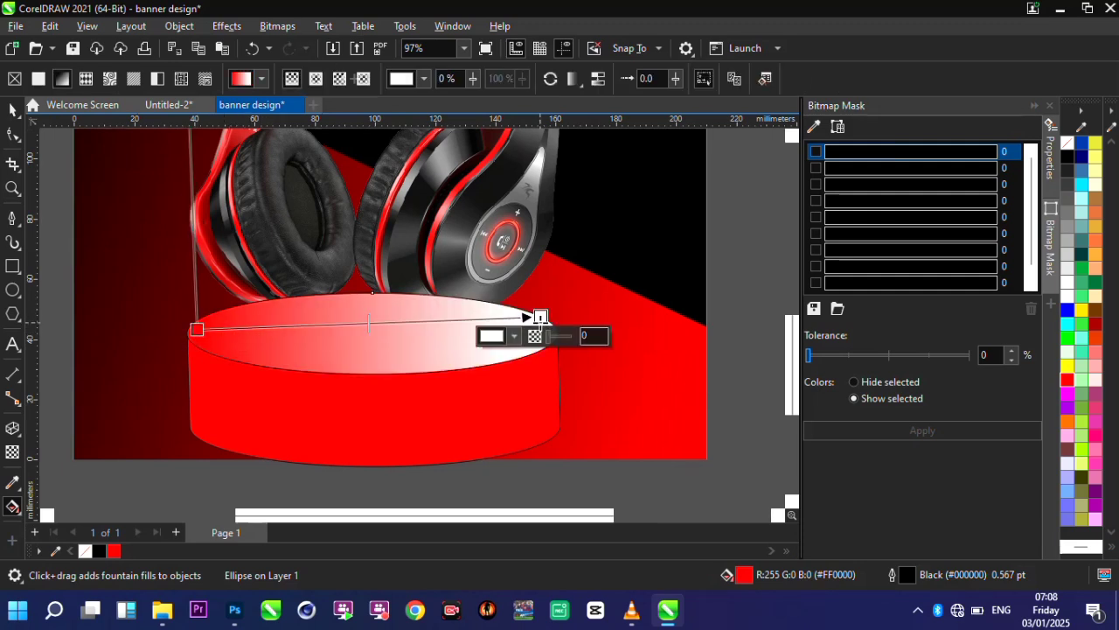
{"action": "left_click", "coordinate": [99, 551]}
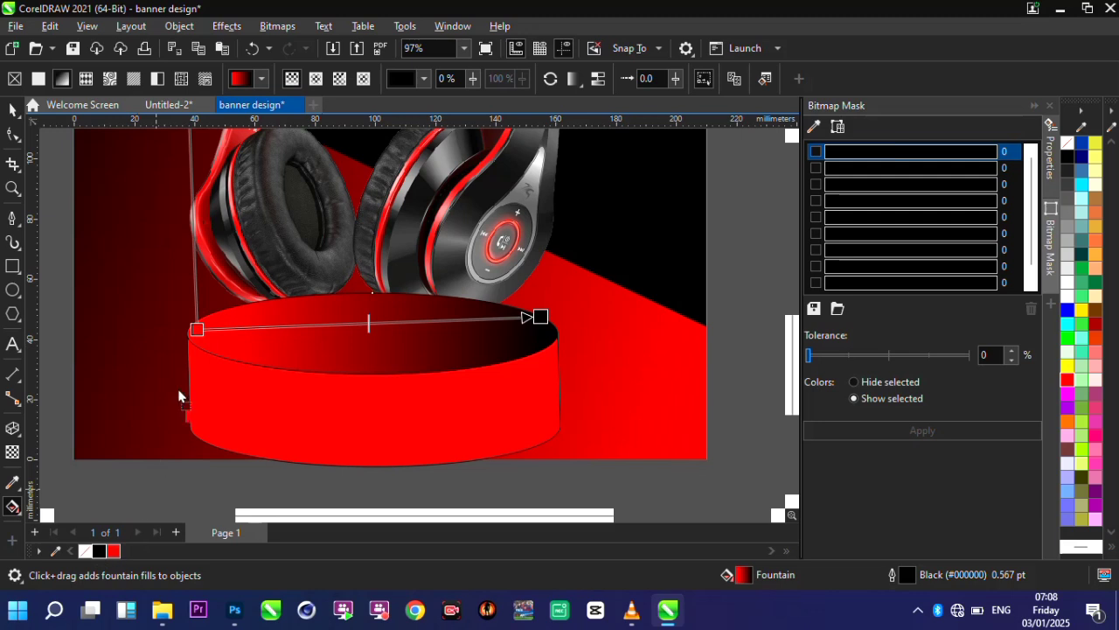
{"action": "left_click", "coordinate": [195, 328]}
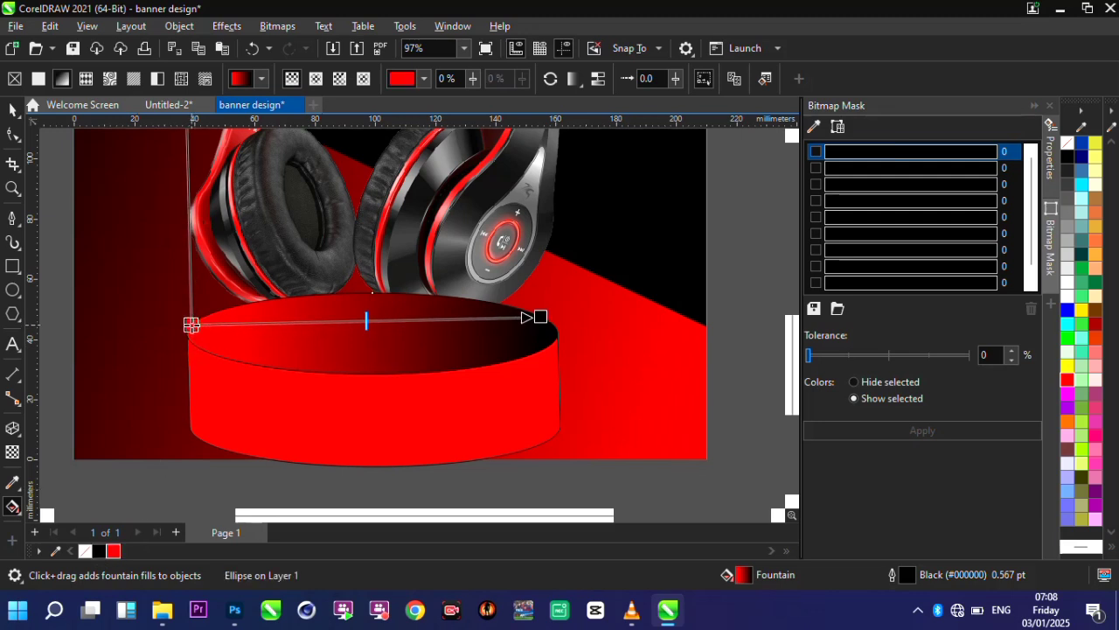
Copy the top ellipse's red-to-black fountain fill onto the podium's side piece.
{"action": "left_click", "coordinate": [341, 411]}
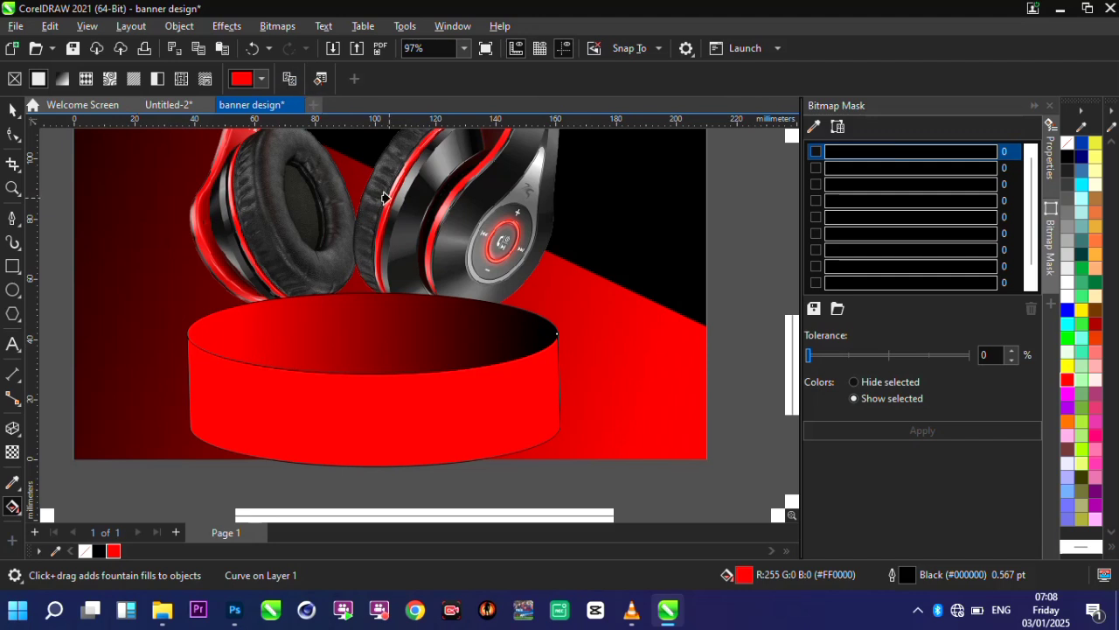
{"action": "left_click", "coordinate": [454, 340]}
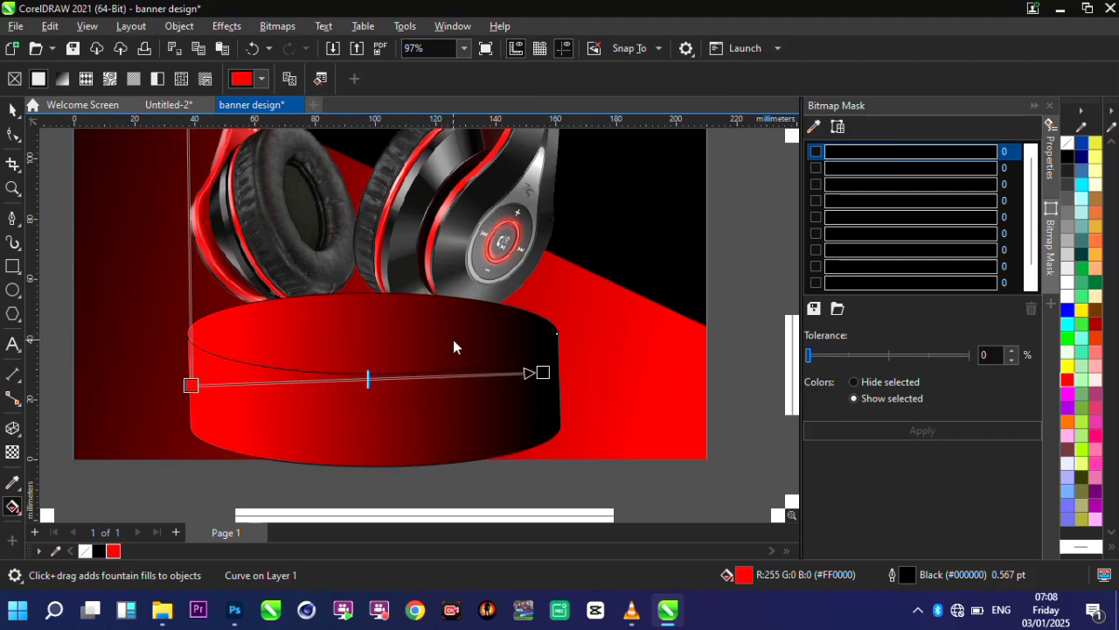
Reverse the fountain fill on the podium's side piece to run from black at its left to red at its right, extending beyond both edges.
{"action": "left_click_drag", "start_coordinate": [191, 385], "coordinate": [569, 358]}
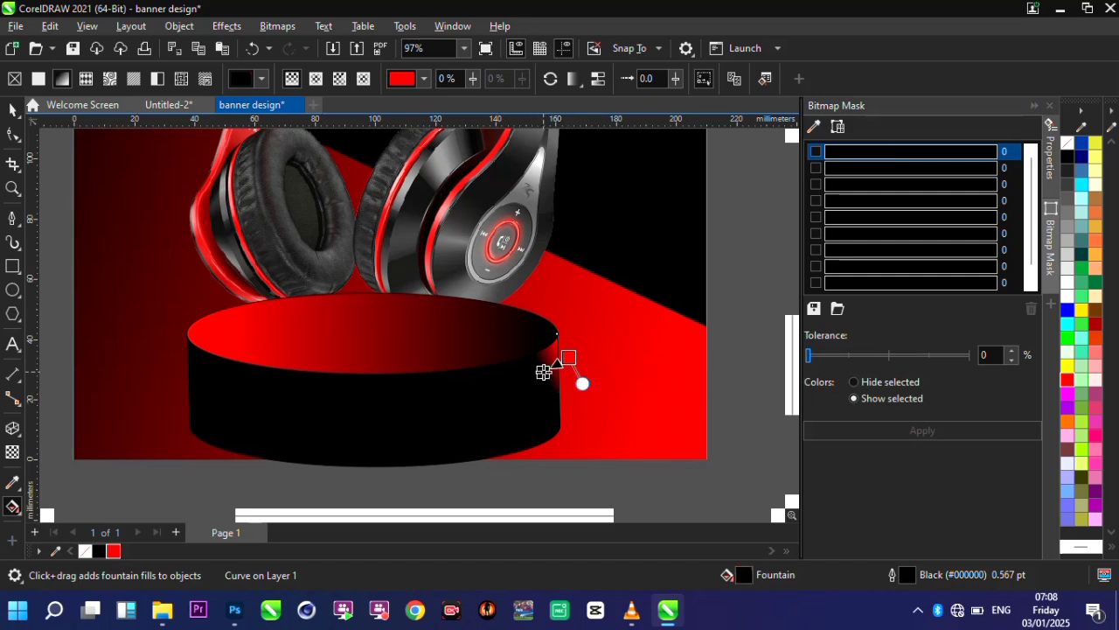
{"action": "left_click_drag", "start_coordinate": [543, 372], "coordinate": [200, 372]}
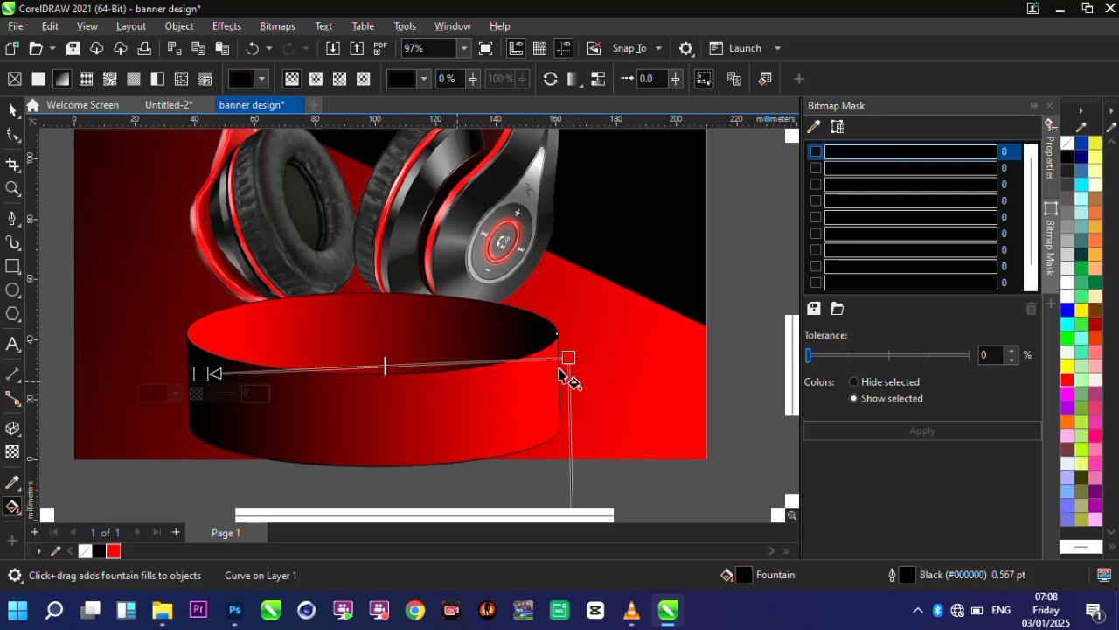
{"action": "left_click_drag", "start_coordinate": [569, 357], "coordinate": [595, 357]}
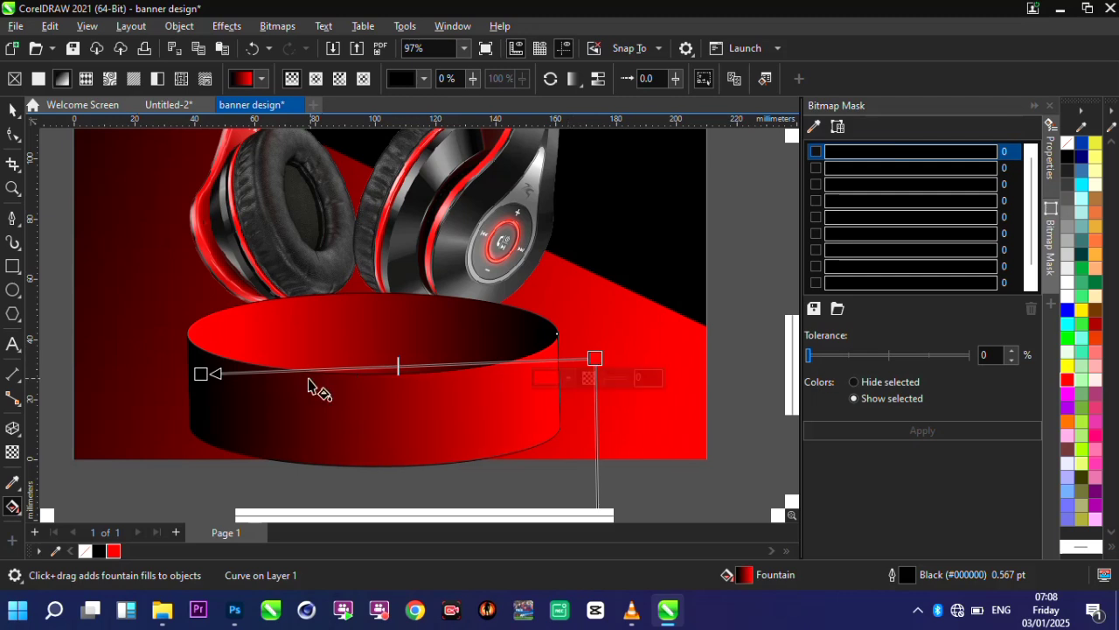
{"action": "left_click_drag", "start_coordinate": [200, 376], "coordinate": [147, 381]}
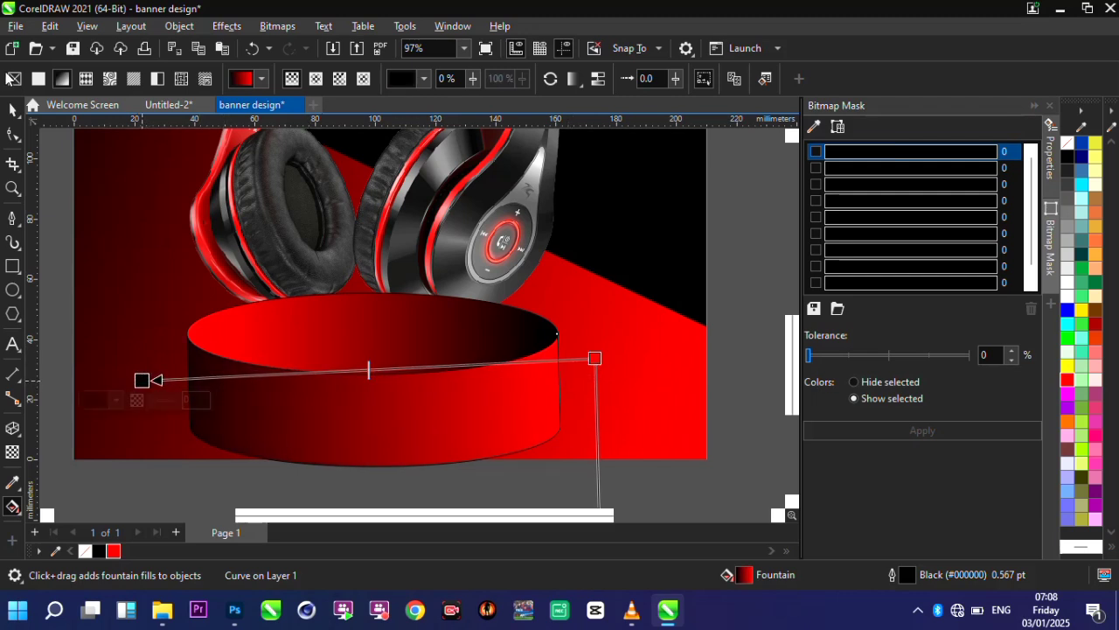
Remove the outline from both podium pieces, the top ellipse and the side.
{"action": "left_click", "coordinate": [12, 109]}
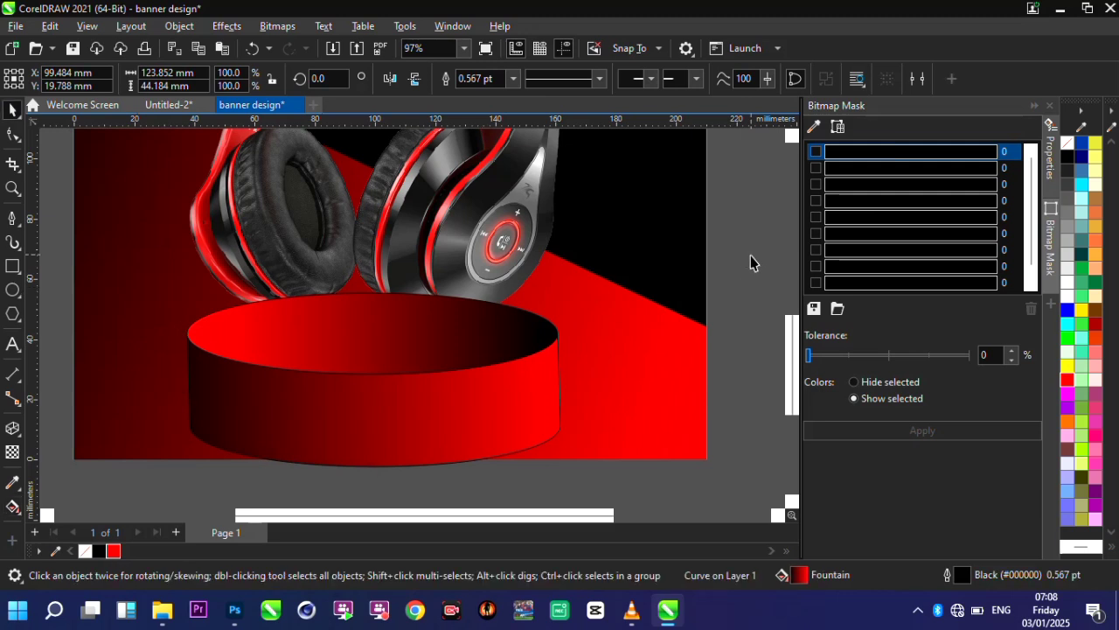
{"action": "left_click_drag", "start_coordinate": [751, 254], "coordinate": [120, 499]}
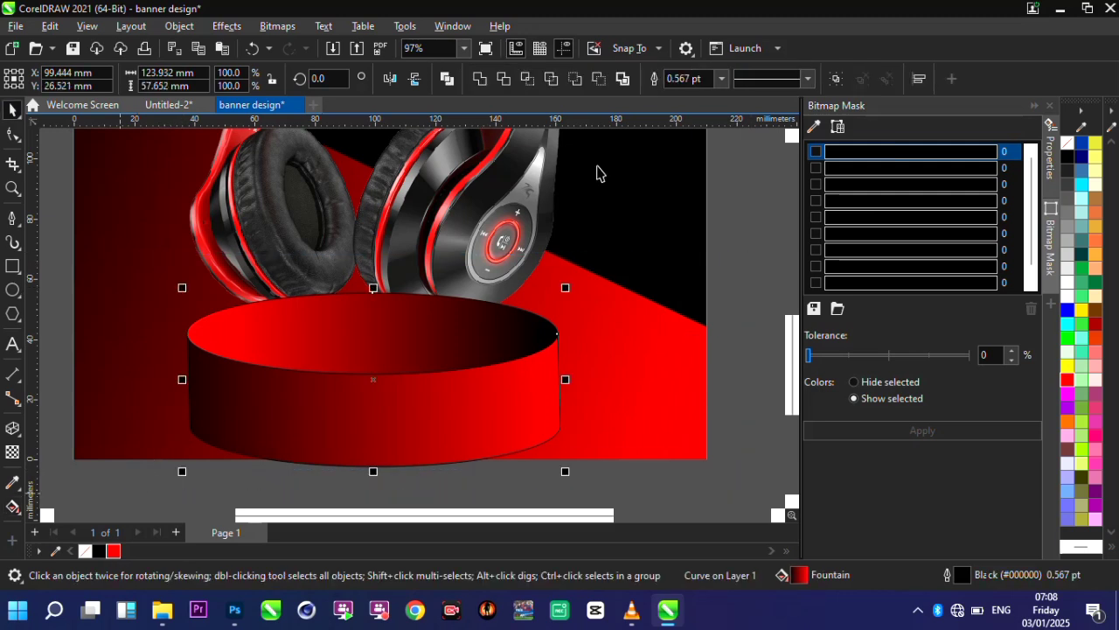
{"action": "left_click", "coordinate": [723, 80]}
{"action": "left_click", "coordinate": [680, 93]}
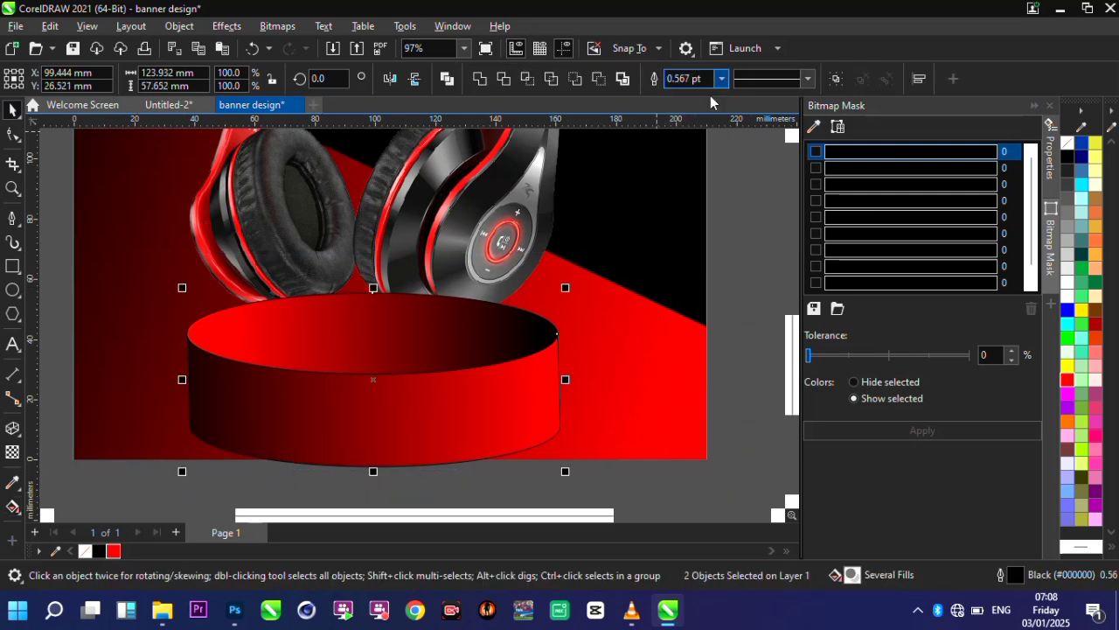
Narrow both podium pieces together to about 117 mm wide and move them up slightly inside the page.
{"action": "left_click_drag", "start_coordinate": [569, 382], "coordinate": [544, 393]}
{"action": "left_click_drag", "start_coordinate": [443, 405], "coordinate": [446, 393]}
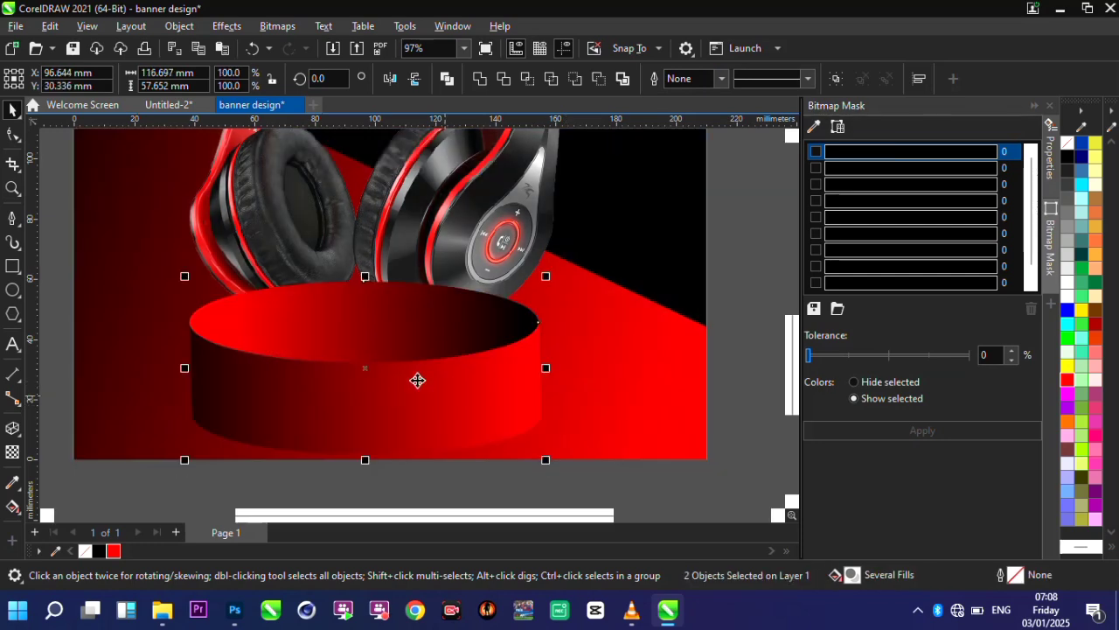
{"action": "left_click", "coordinate": [178, 452]}
Copy and paste the podium's top ellipse in place and fill the copy with solid orange #FF9933.
{"action": "left_click", "coordinate": [398, 294]}
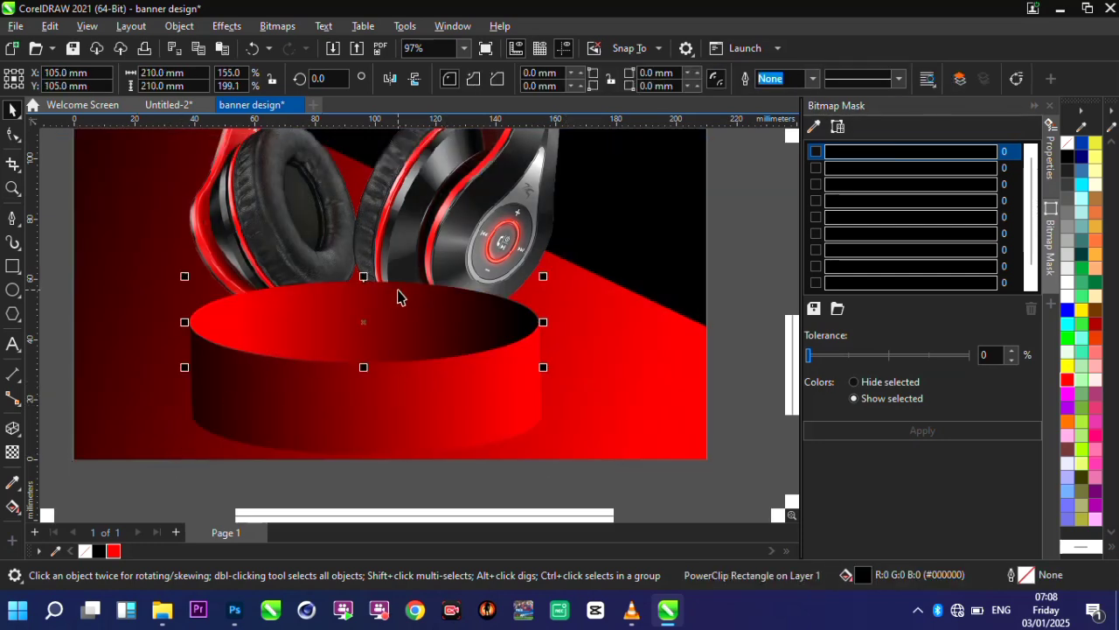
{"action": "left_click", "coordinate": [63, 31]}
{"action": "left_click", "coordinate": [85, 123]}
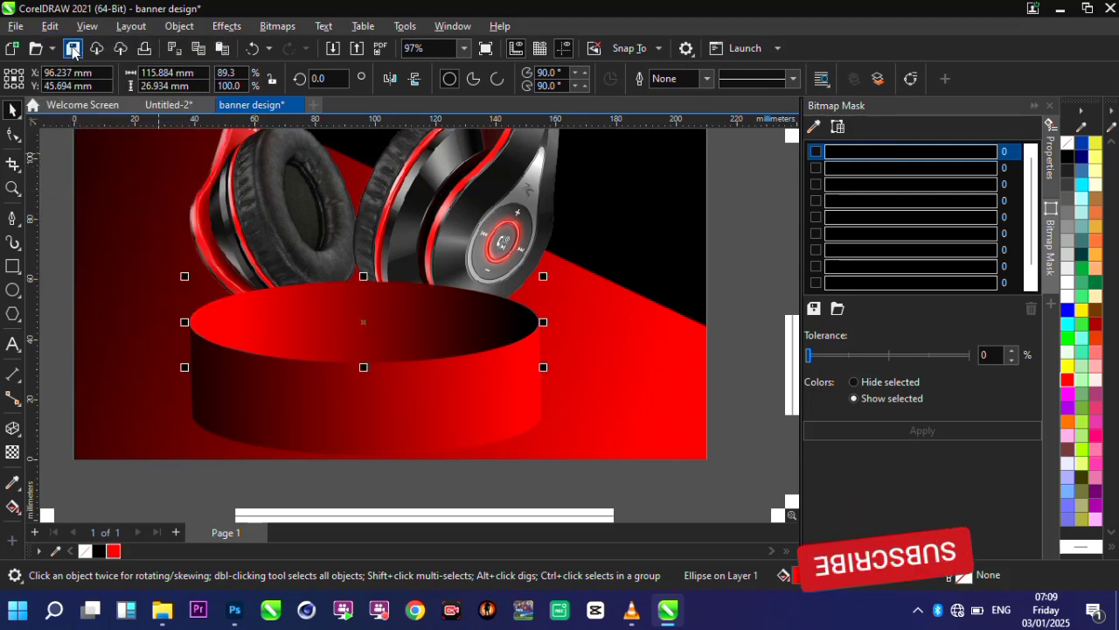
{"action": "left_click", "coordinate": [48, 28]}
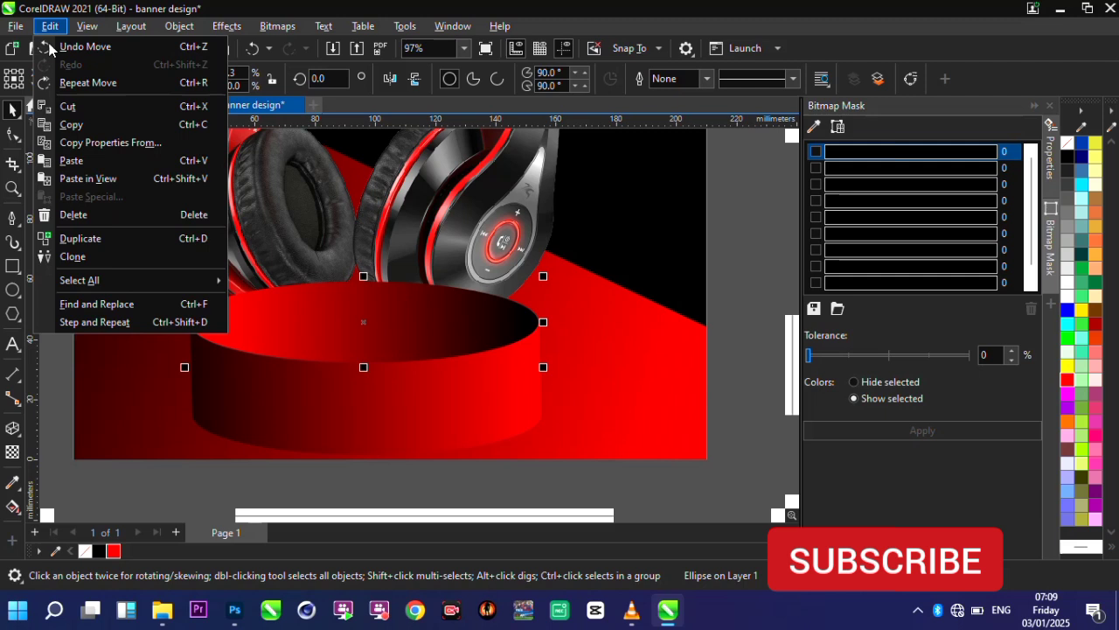
{"action": "left_click", "coordinate": [88, 160]}
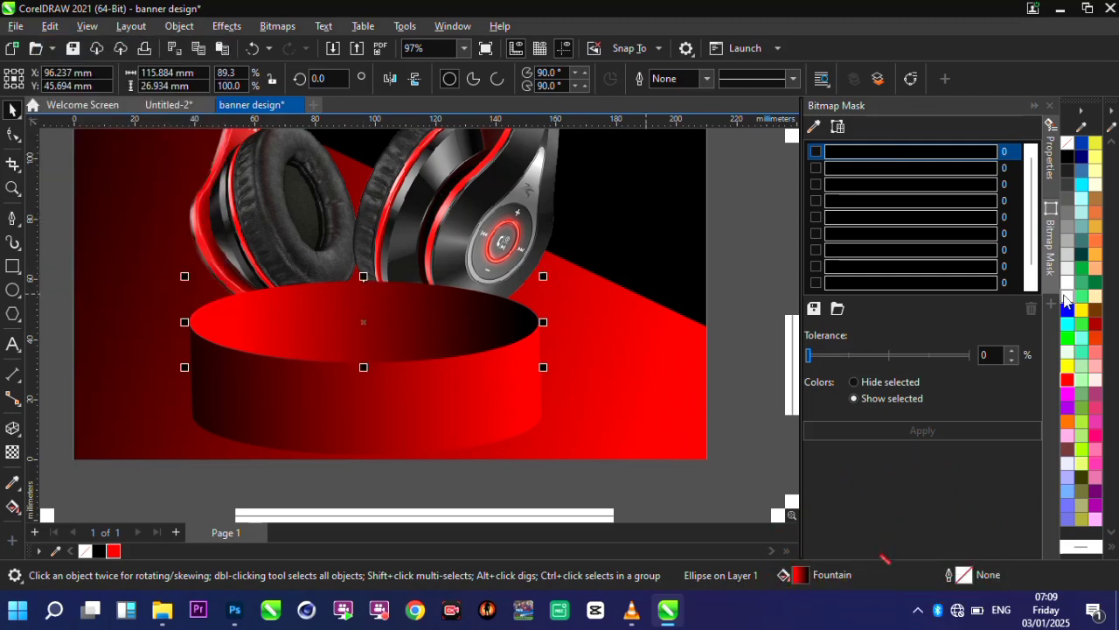
{"action": "left_click", "coordinate": [1094, 256]}
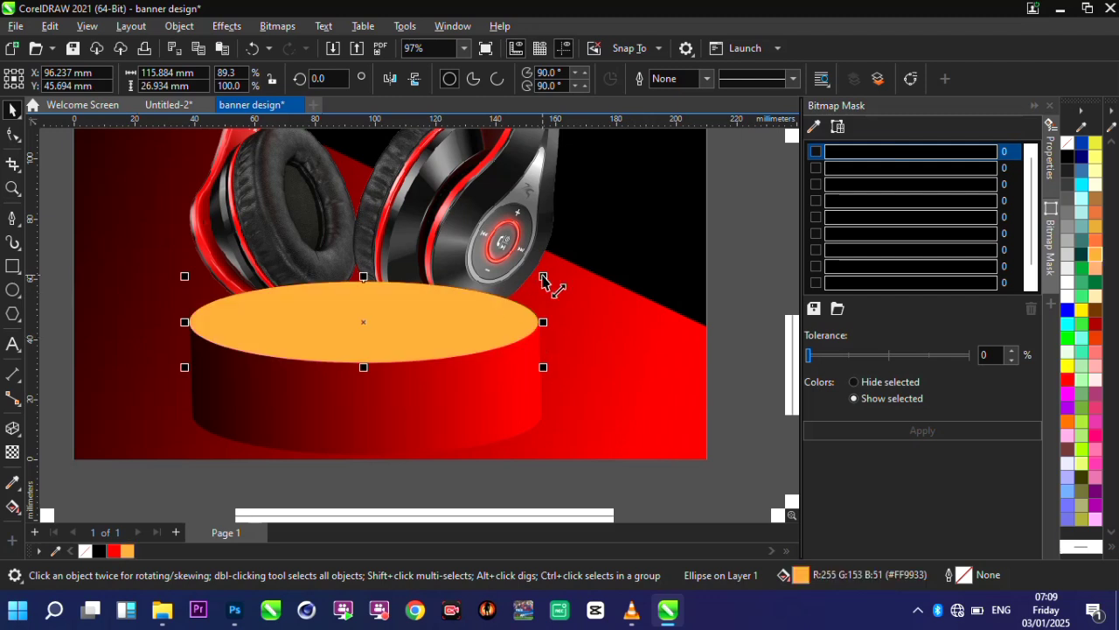
Scale the orange ellipse from its centre to 68%, about 79 × 18 mm, and move it up slightly on the podium top.
{"action": "left_click_drag", "start_coordinate": [542, 274], "coordinate": [488, 288]}
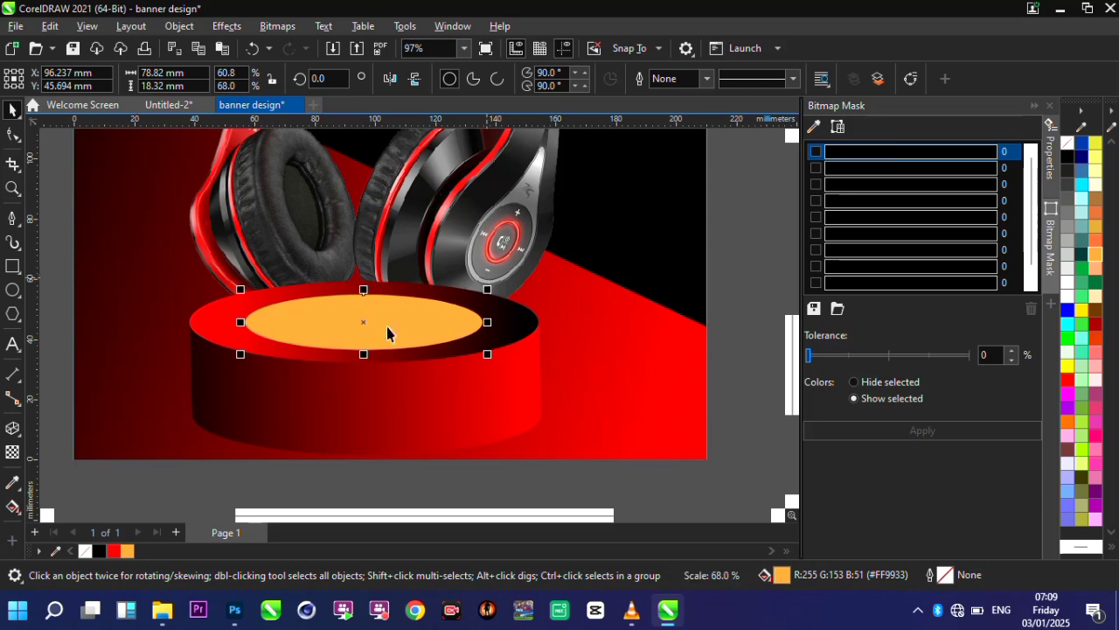
{"action": "left_click_drag", "start_coordinate": [361, 340], "coordinate": [362, 334]}
{"action": "scroll", "coordinate": [362, 333], "scroll_direction": "down", "scroll_amount": 2}
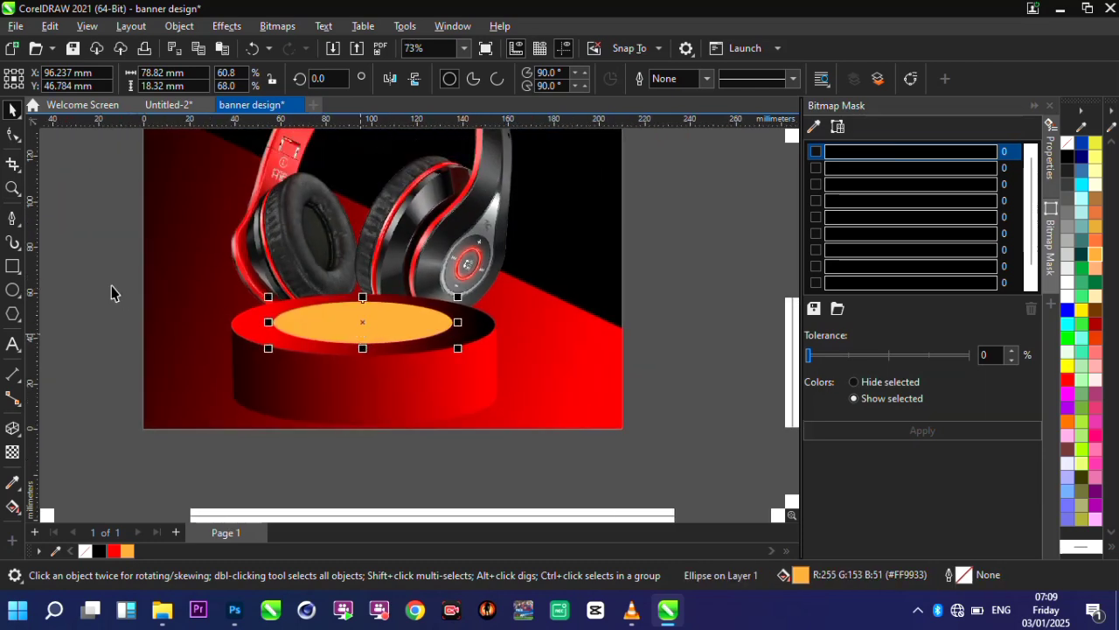
Group the orange ellipse, the podium's top ellipse and its side piece.
{"action": "left_click_drag", "start_coordinate": [104, 275], "coordinate": [558, 443]}
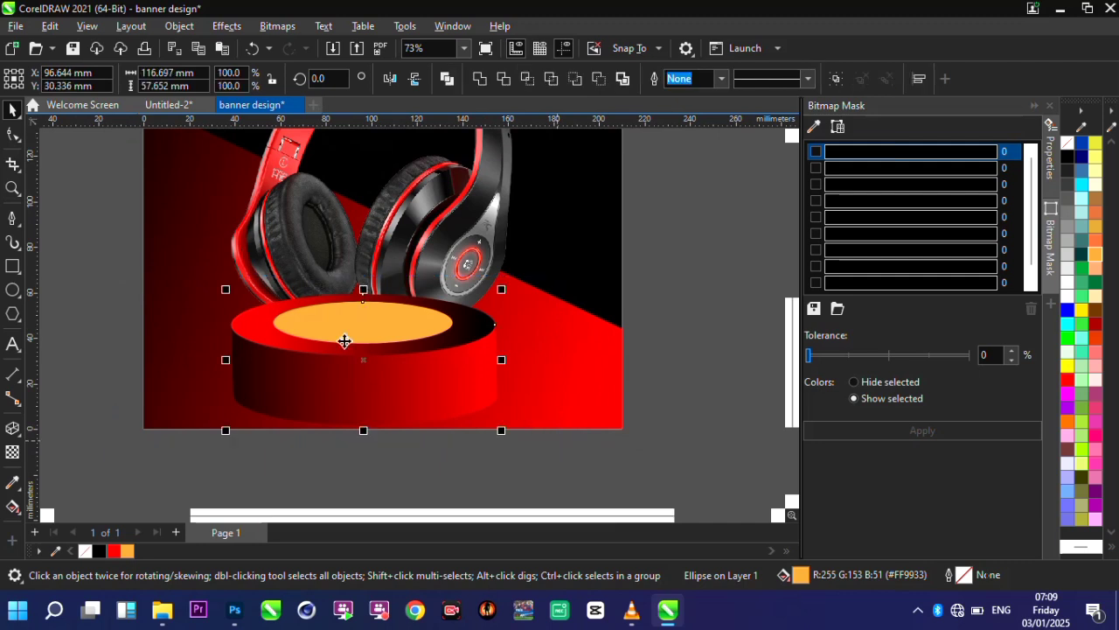
{"action": "right_click", "coordinate": [340, 337]}
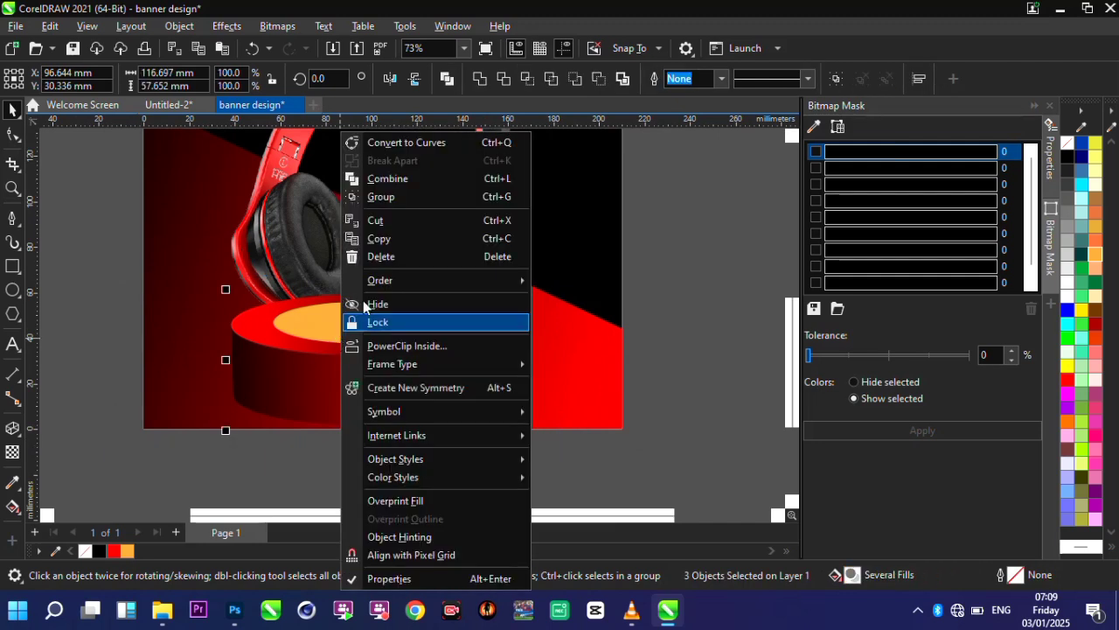
{"action": "left_click", "coordinate": [416, 198]}
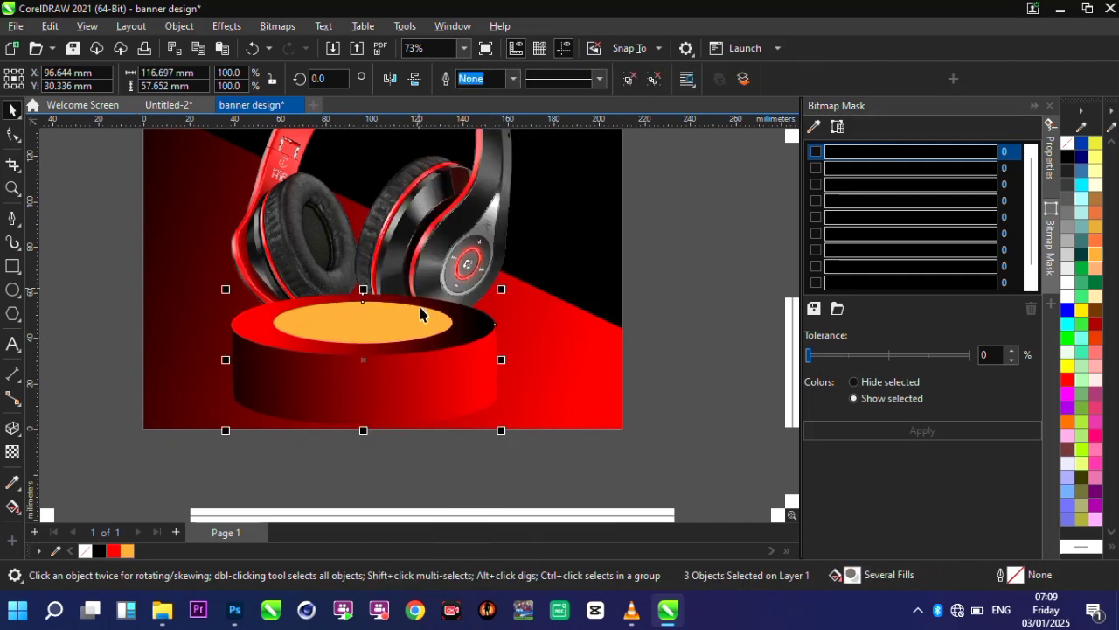
Try sending the podium group to the back of the layer, and undo the reordering.
{"action": "right_click", "coordinate": [398, 339]}
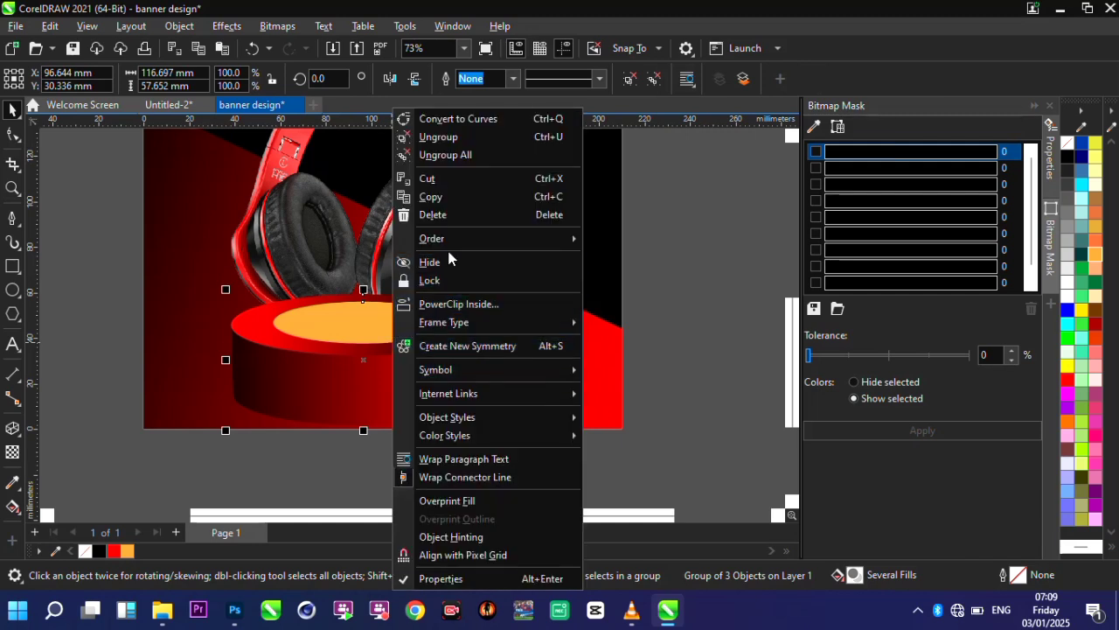
{"action": "mouse_move", "coordinate": [456, 248]}
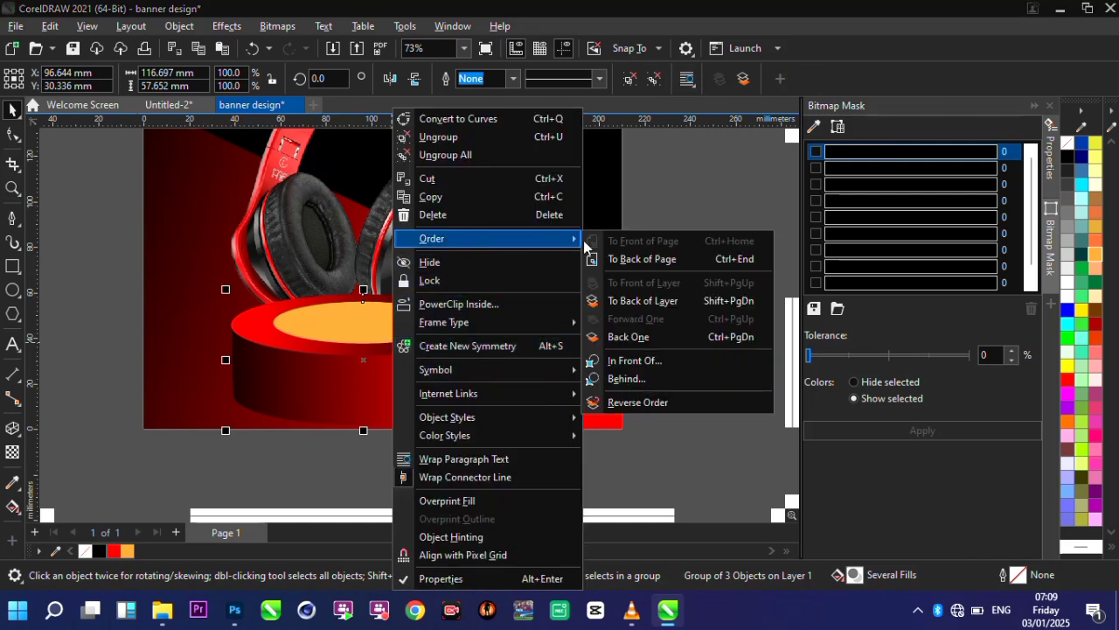
{"action": "left_click", "coordinate": [661, 301]}
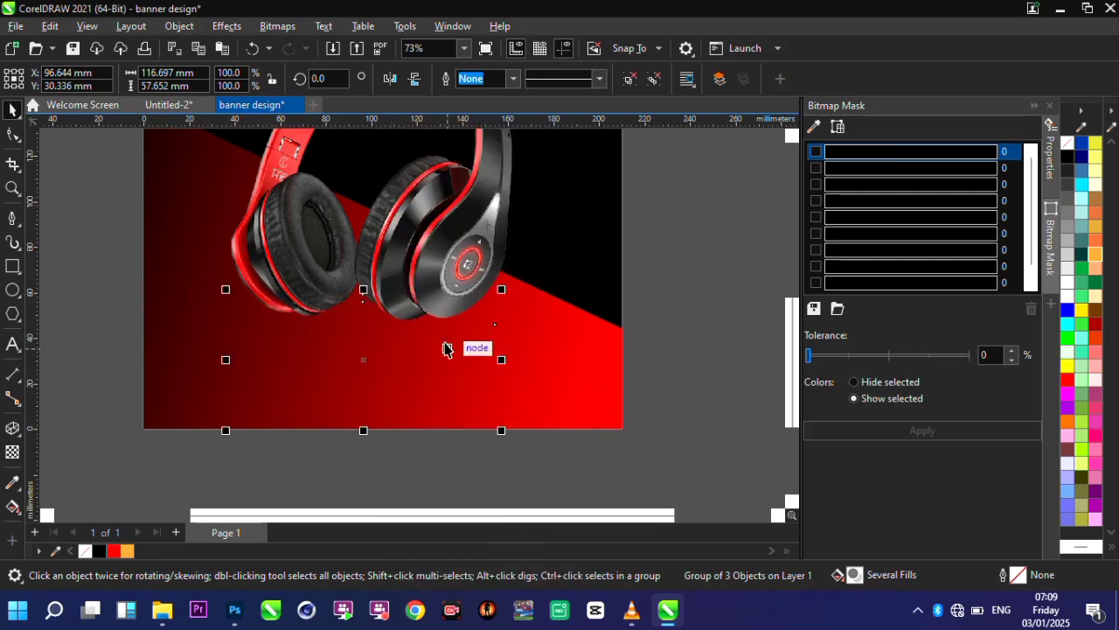
{"action": "key", "text": "ctrl+z"}
Place the podium group behind the headphones image and move it straight up by about 13 mm.
{"action": "right_click", "coordinate": [363, 357]}
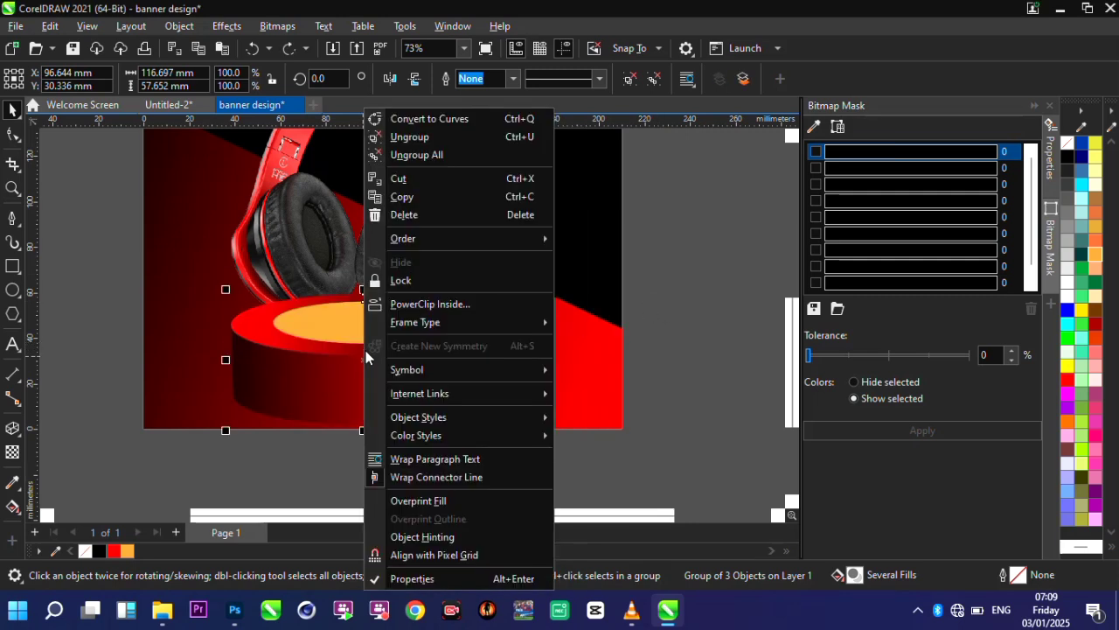
{"action": "mouse_move", "coordinate": [473, 238]}
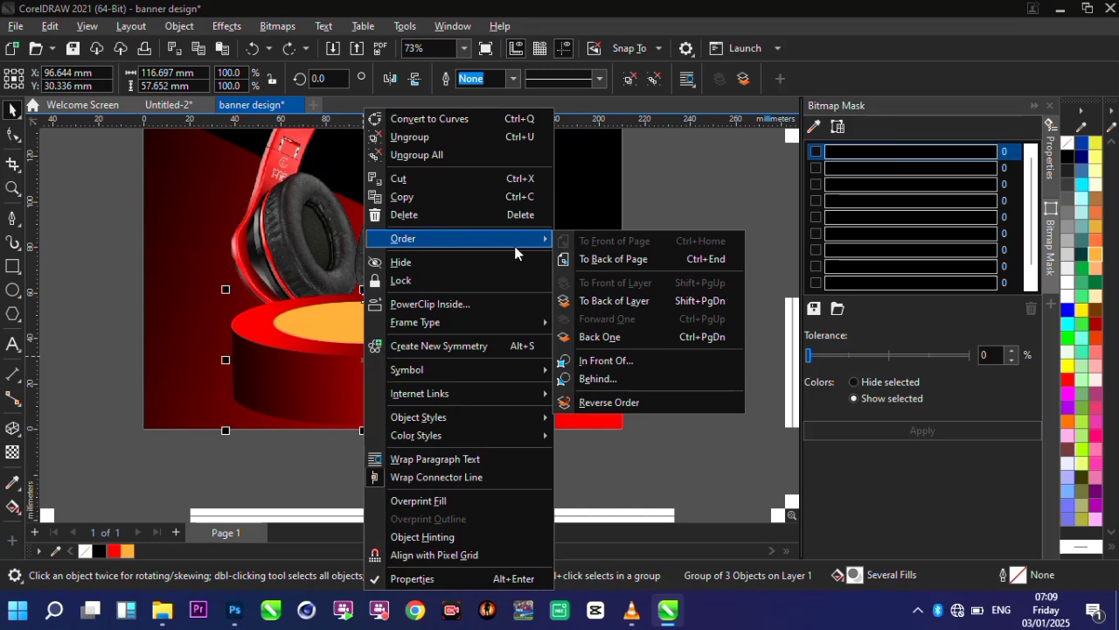
{"action": "left_click", "coordinate": [629, 379]}
{"action": "left_click", "coordinate": [410, 226]}
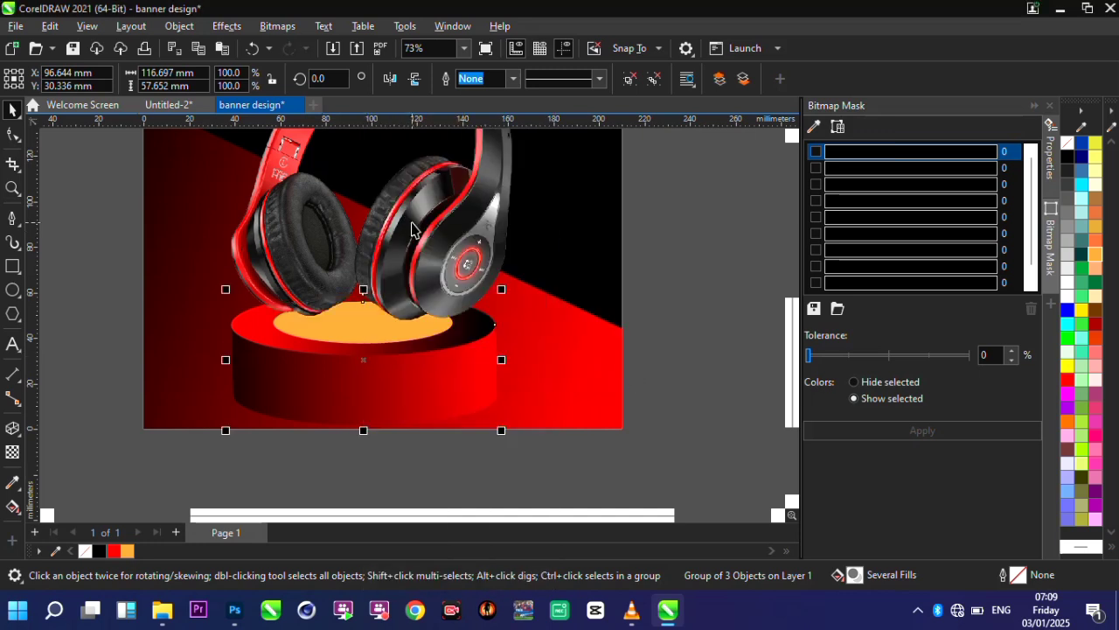
{"action": "left_click_drag", "start_coordinate": [364, 359], "coordinate": [364, 328]}
{"action": "scroll", "coordinate": [364, 328], "scroll_direction": "down", "scroll_amount": 2}
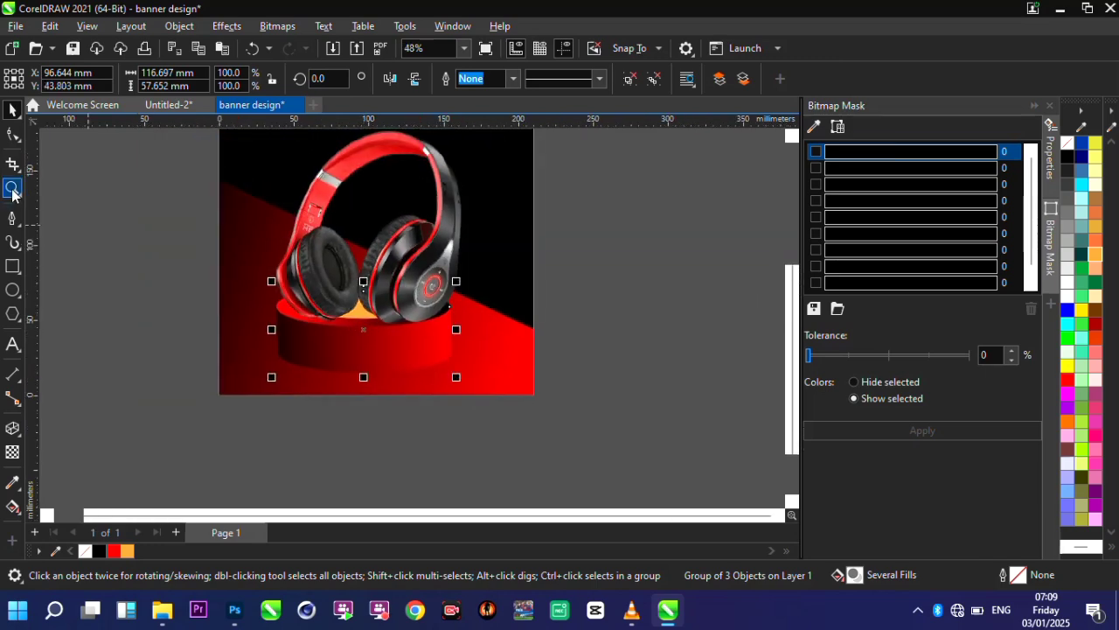
Scale the headphones image down to about 121 × 121 mm and move it up so the earcups rest on the podium's top.
{"action": "double_click", "coordinate": [12, 189]}
{"action": "left_click", "coordinate": [12, 108]}
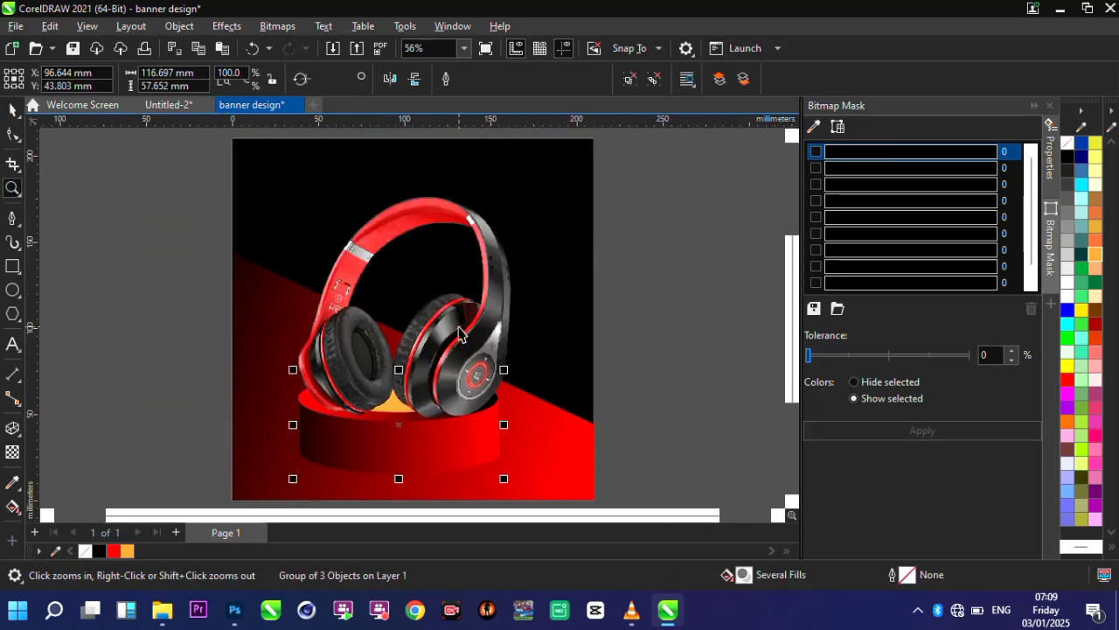
{"action": "left_click_drag", "start_coordinate": [459, 327], "coordinate": [462, 323]}
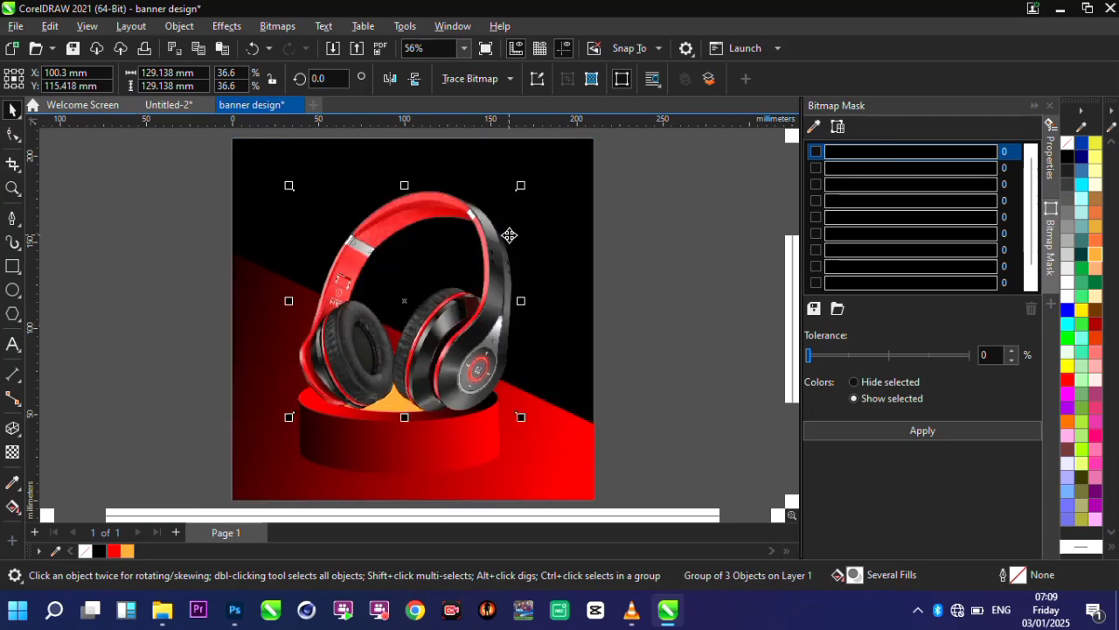
{"action": "left_click_drag", "start_coordinate": [520, 187], "coordinate": [506, 202]}
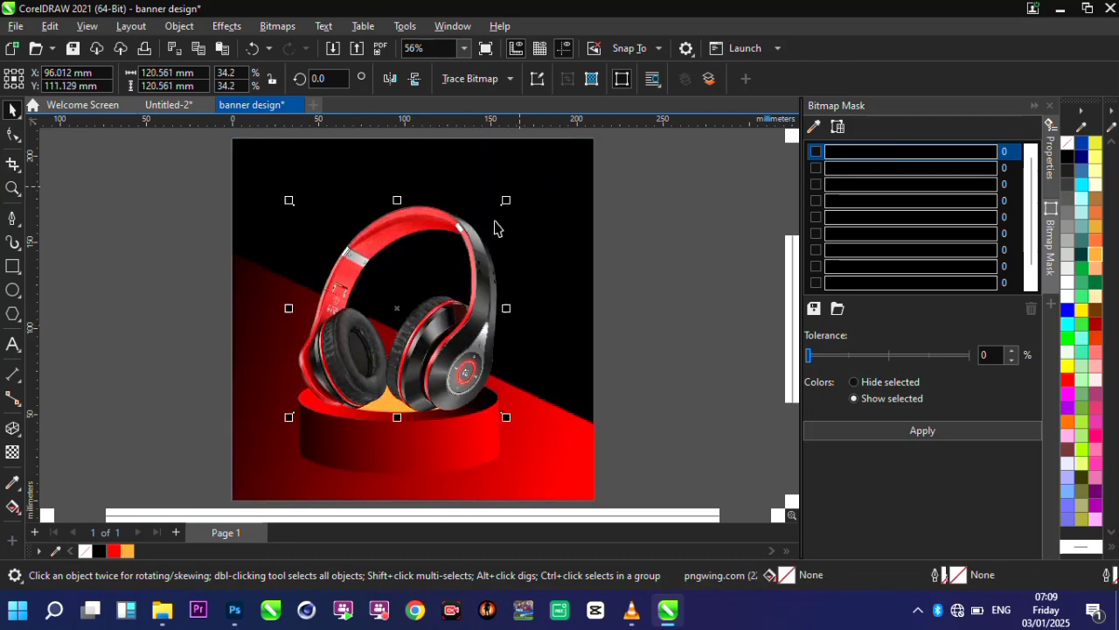
{"action": "left_click_drag", "start_coordinate": [440, 330], "coordinate": [447, 313]}
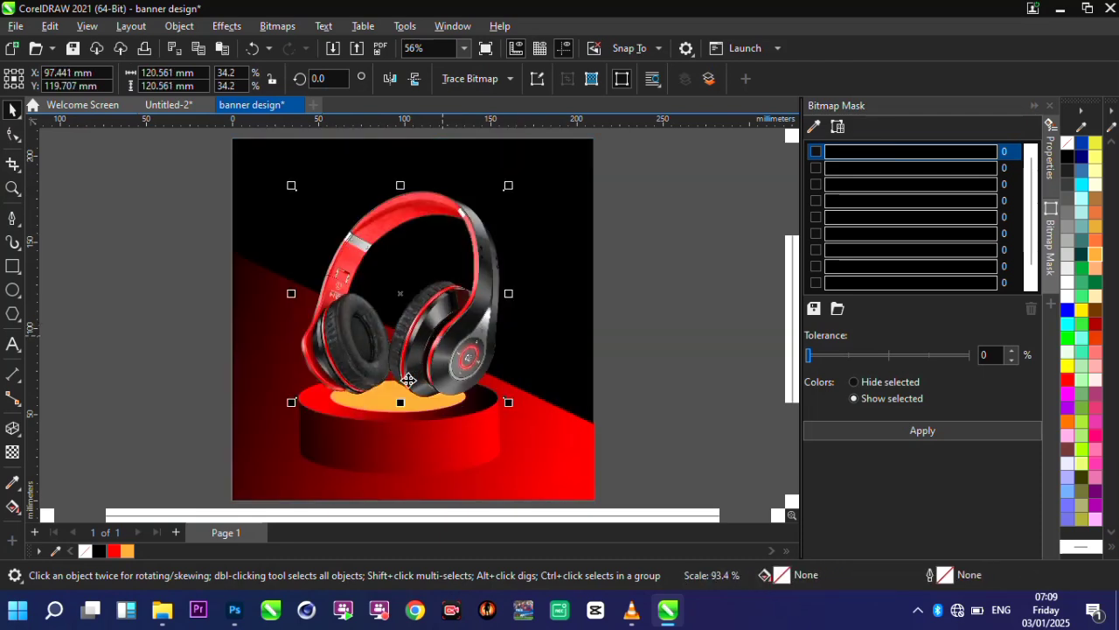
Enlarge the podium group proportionally to about 124 × 61 mm and move it up slightly under the headphones.
{"action": "left_click", "coordinate": [391, 441]}
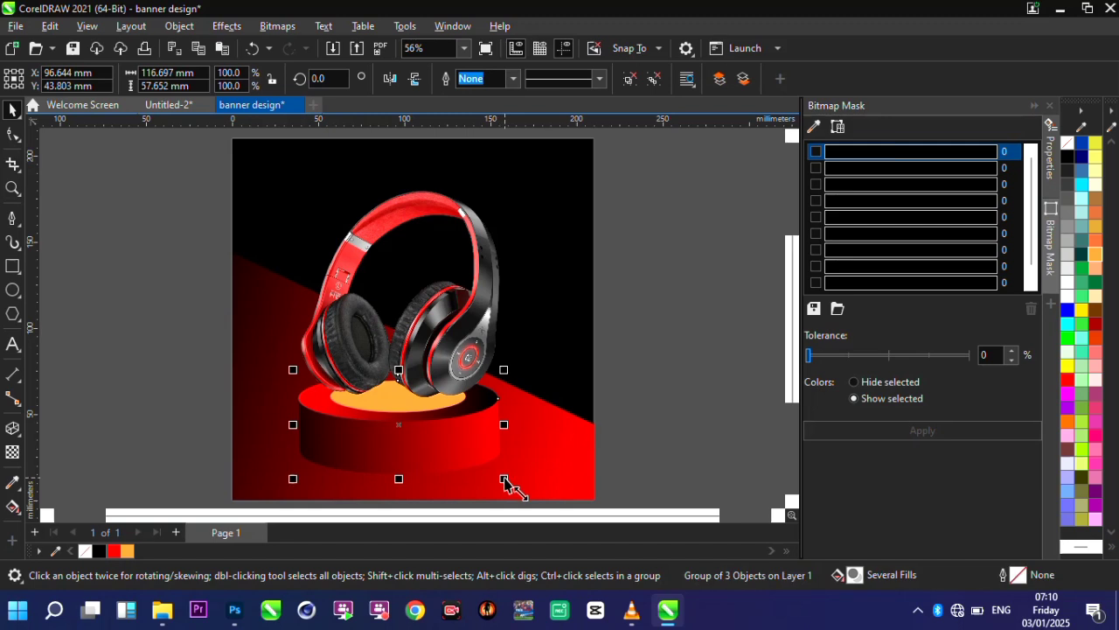
{"action": "mouse_move", "coordinate": [504, 479]}
{"action": "left_mouse_down"}
{"action": "mouse_move", "coordinate": [528, 491]}
{"action": "mouse_move", "coordinate": [517, 485]}
{"action": "left_mouse_up"}
{"action": "left_click_drag", "start_coordinate": [450, 444], "coordinate": [448, 439]}
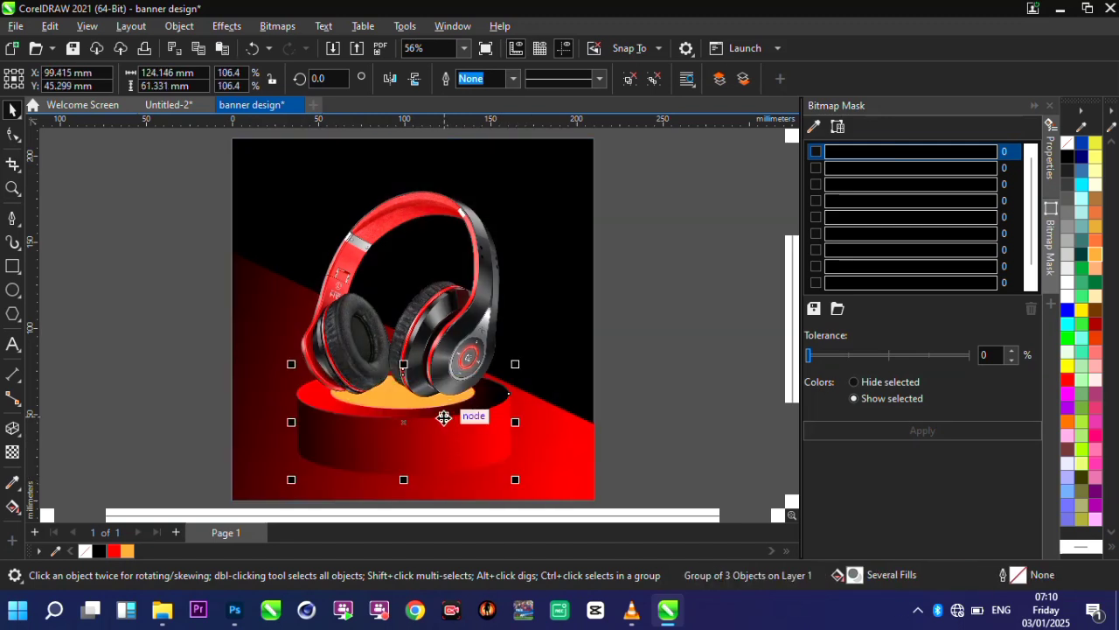
Draw an ellipse about 80 × 16 mm over the orange ellipse on the podium top.
{"action": "scroll", "coordinate": [467, 482], "scroll_direction": "up", "scroll_amount": 1}
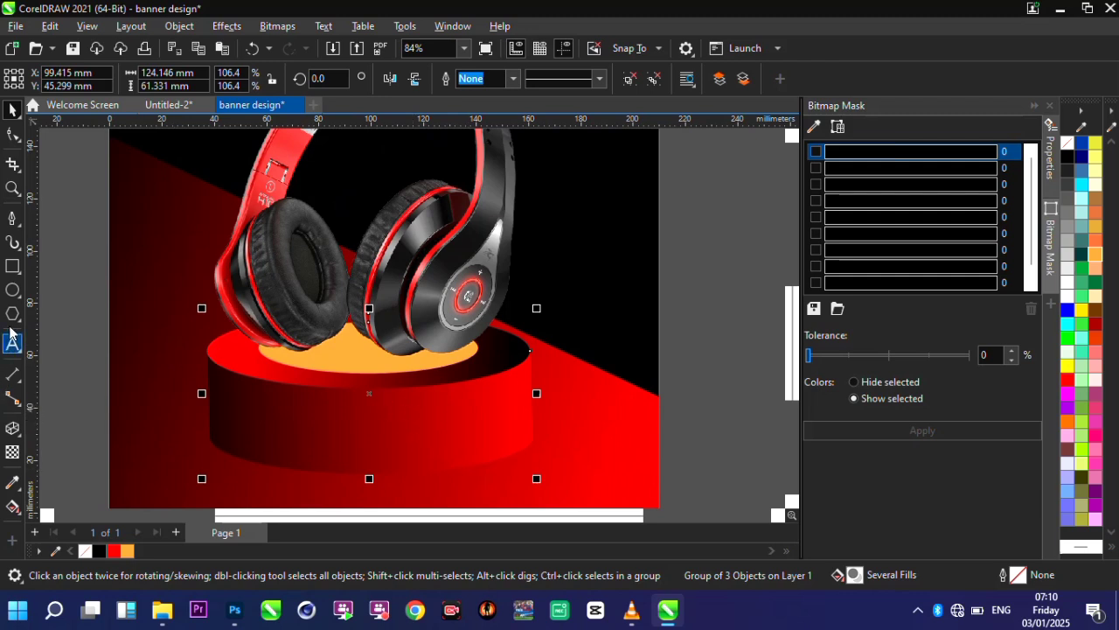
{"action": "left_click", "coordinate": [12, 289]}
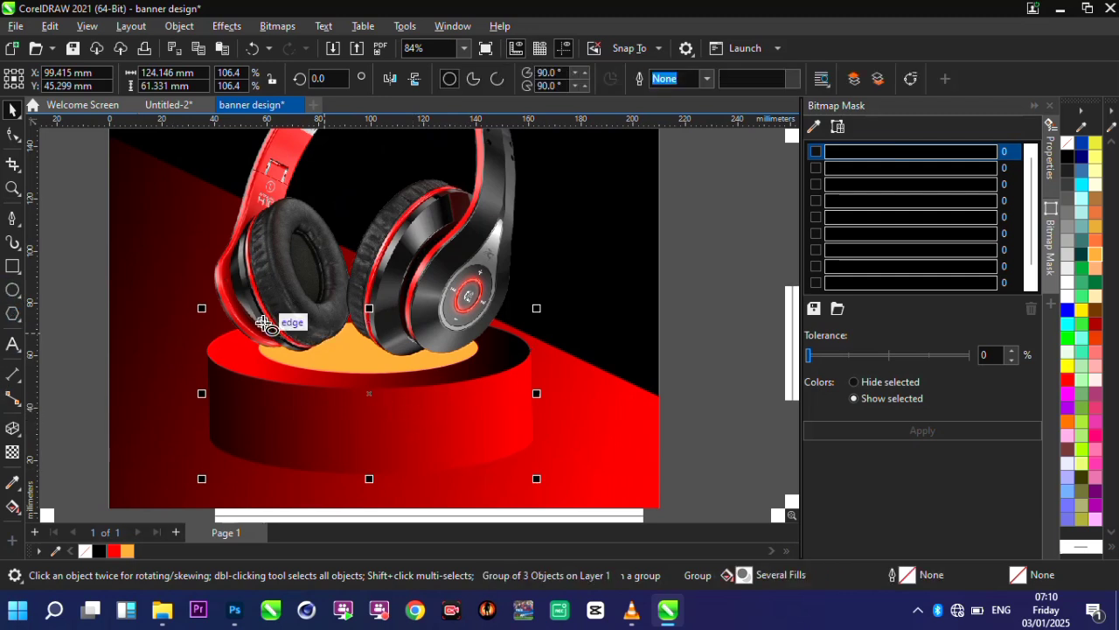
{"action": "left_click_drag", "start_coordinate": [259, 319], "coordinate": [477, 370]}
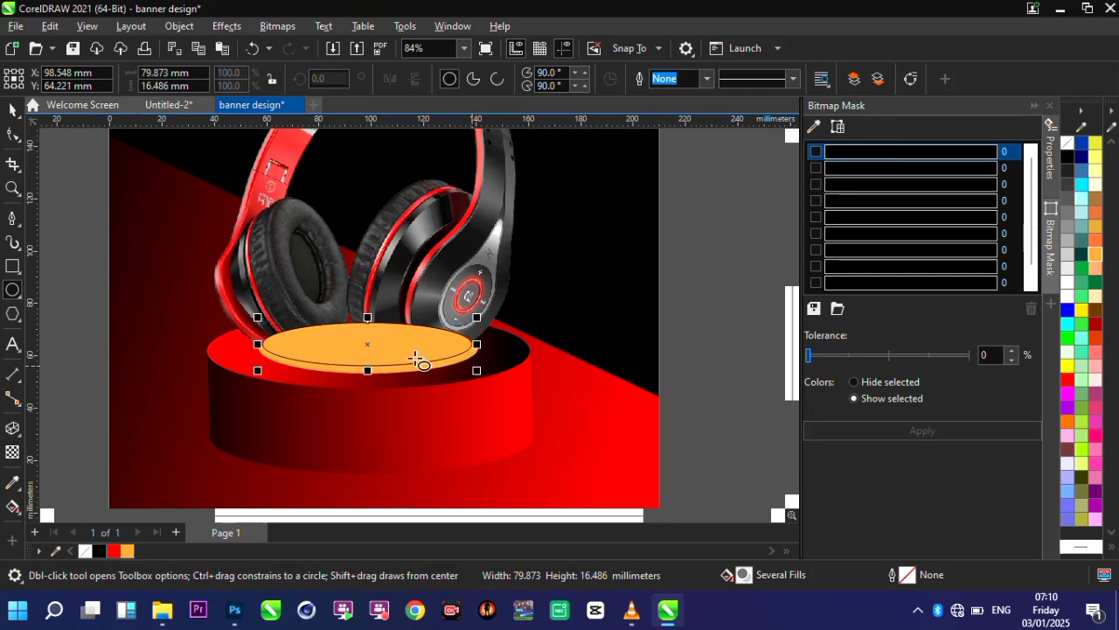
{"action": "scroll", "coordinate": [415, 358], "scroll_direction": "up", "scroll_amount": 3}
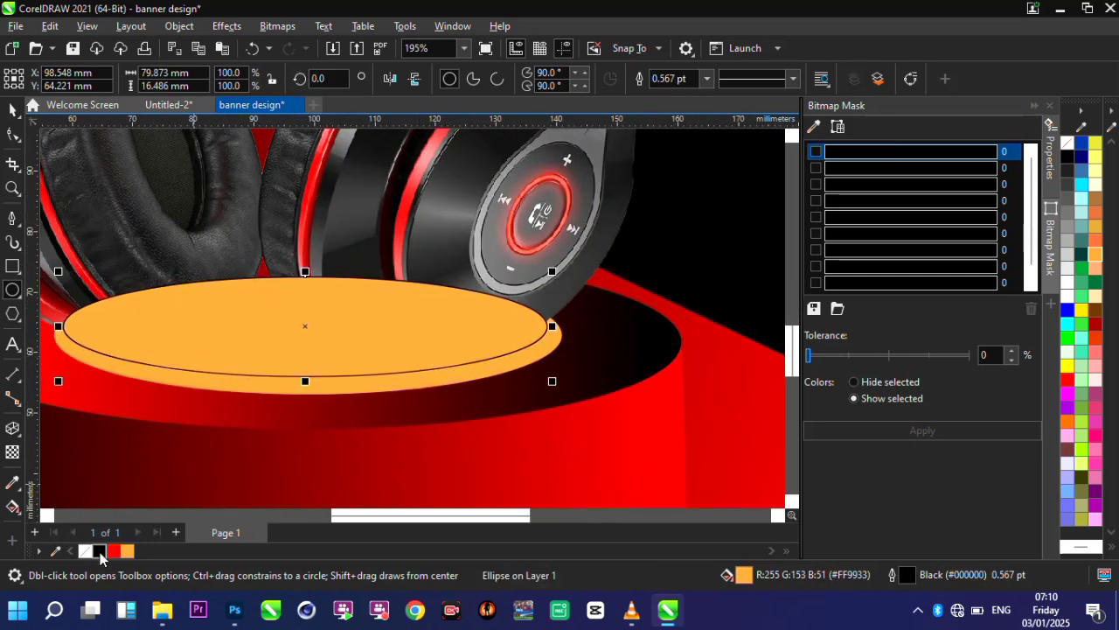
Fill the new ellipse on the podium top with black and remove its outline.
{"action": "left_click", "coordinate": [99, 553]}
{"action": "left_click", "coordinate": [707, 79]}
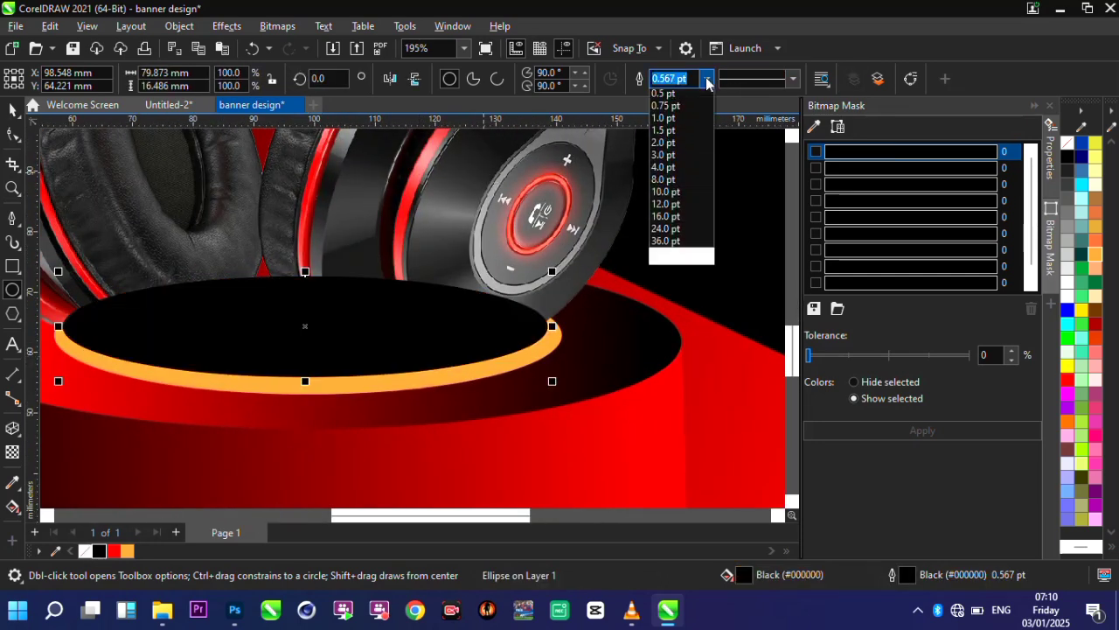
{"action": "left_click", "coordinate": [687, 94]}
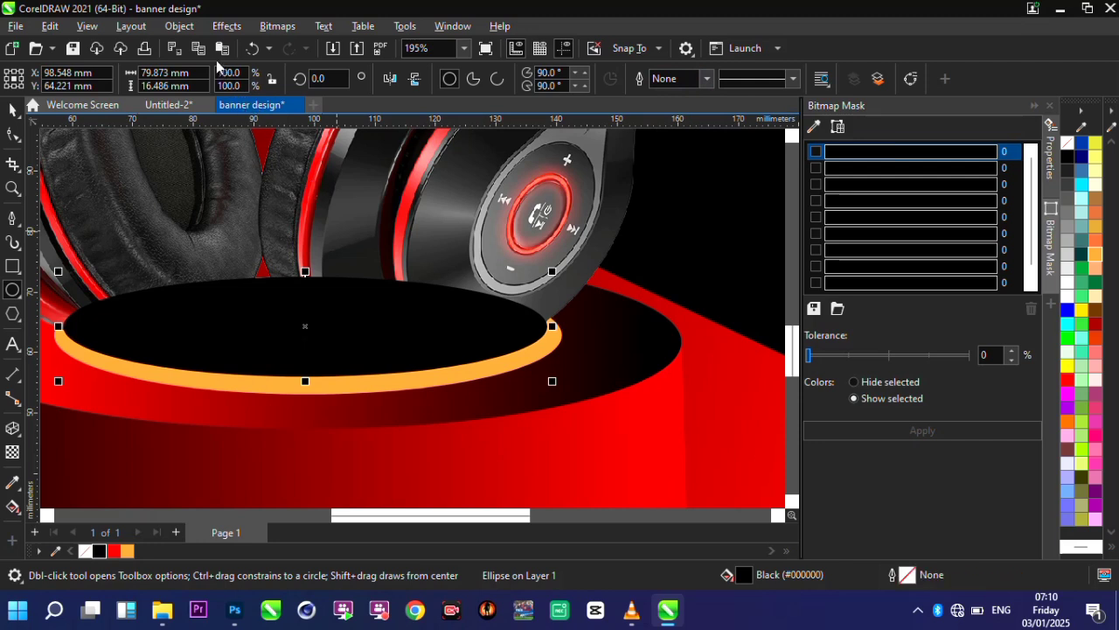
Apply a Gaussian Blur with a radius of 43.1 pixels to the black ellipse under the headphones.
{"action": "left_click", "coordinate": [229, 27]}
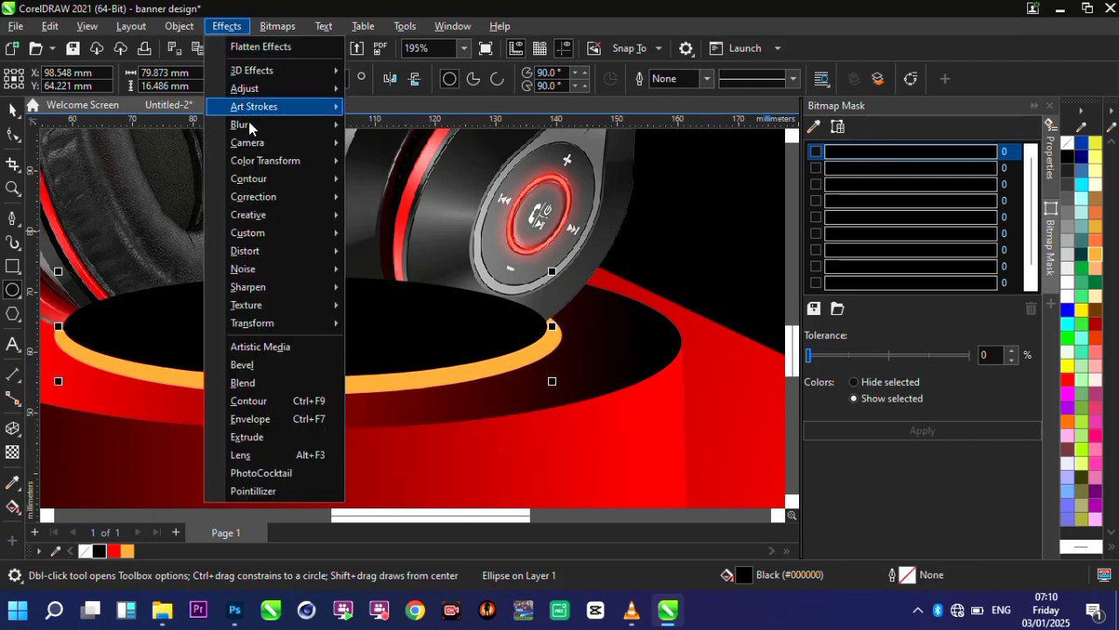
{"action": "mouse_move", "coordinate": [250, 126]}
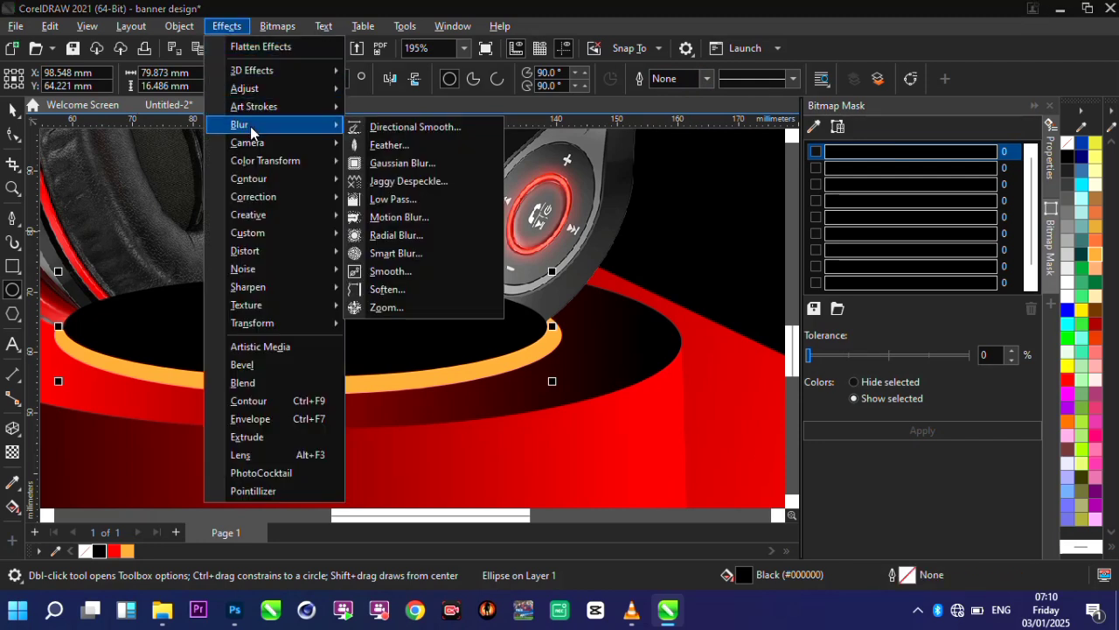
{"action": "left_click", "coordinate": [404, 163]}
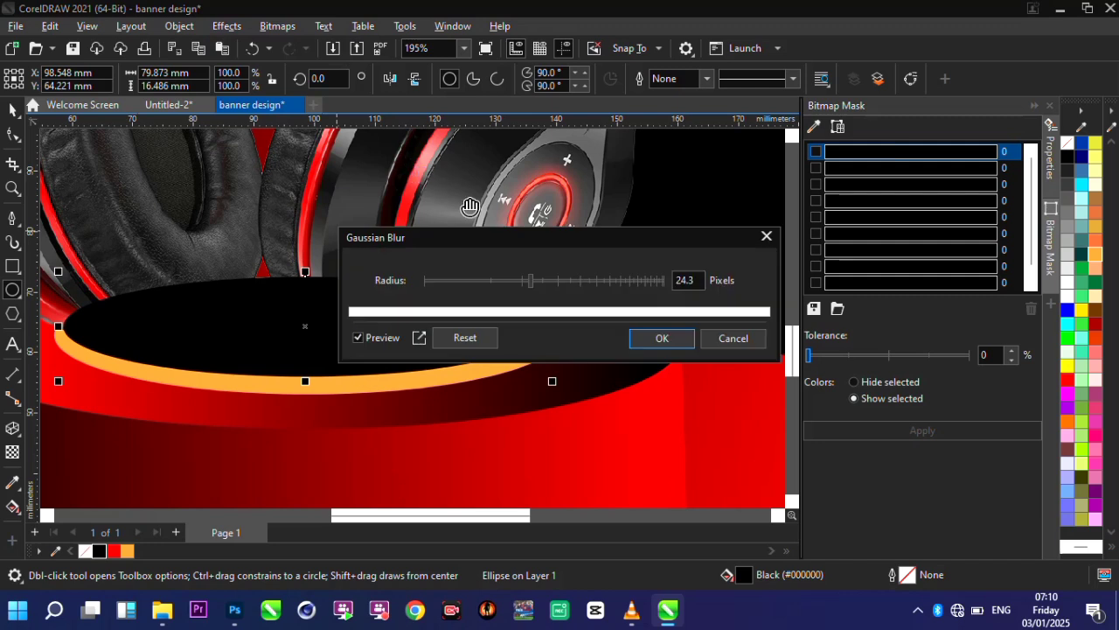
{"action": "left_click_drag", "start_coordinate": [536, 231], "coordinate": [768, 244]}
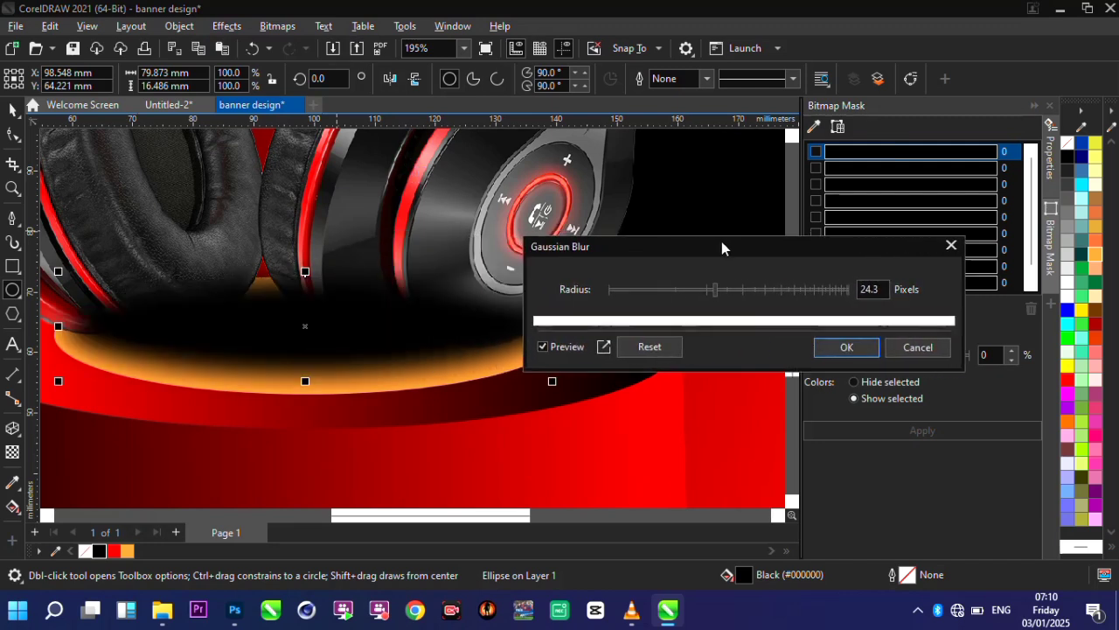
{"action": "left_click", "coordinate": [748, 294]}
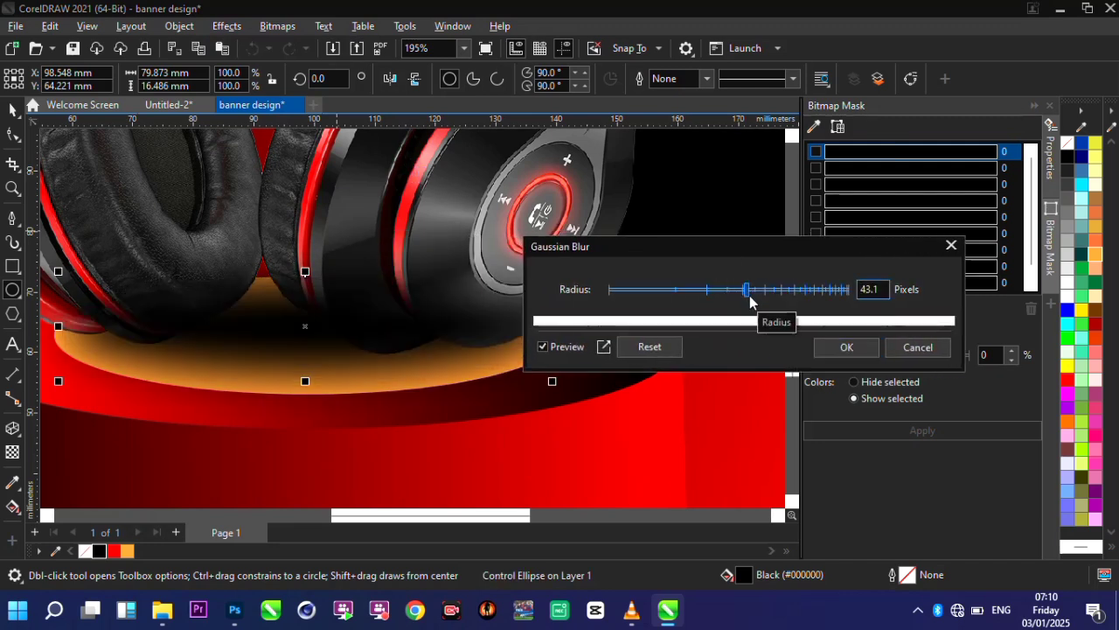
{"action": "left_click", "coordinate": [841, 348]}
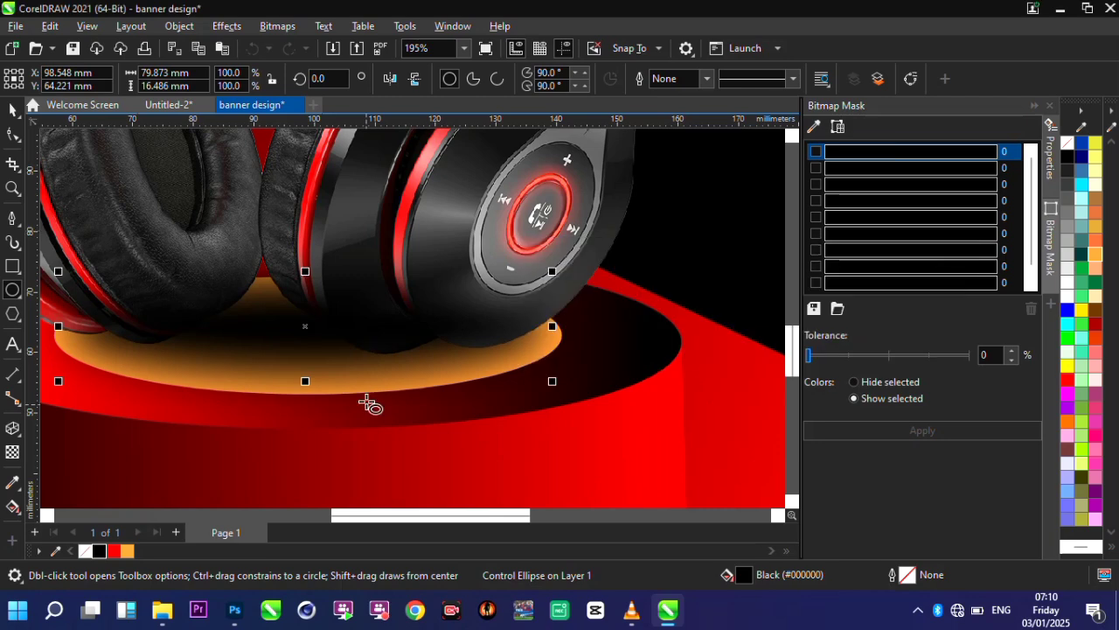
Place the blurred black ellipse behind the headphones image in the stacking order.
{"action": "scroll", "coordinate": [375, 337], "scroll_direction": "down", "scroll_amount": 2}
{"action": "scroll", "coordinate": [278, 306], "scroll_direction": "up", "scroll_amount": 2}
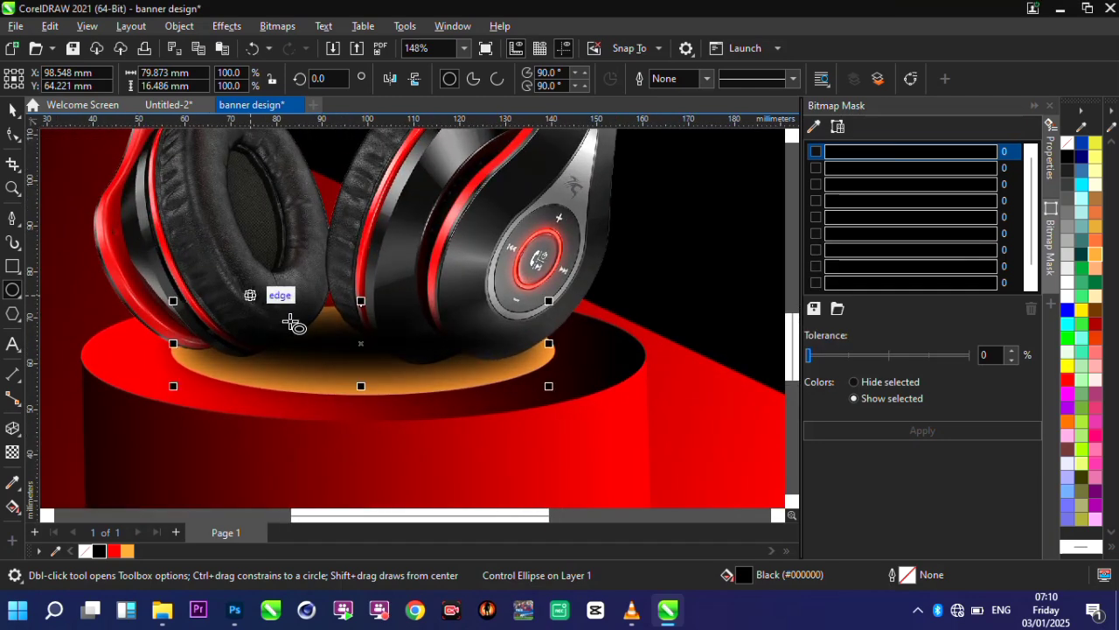
{"action": "right_click", "coordinate": [340, 344]}
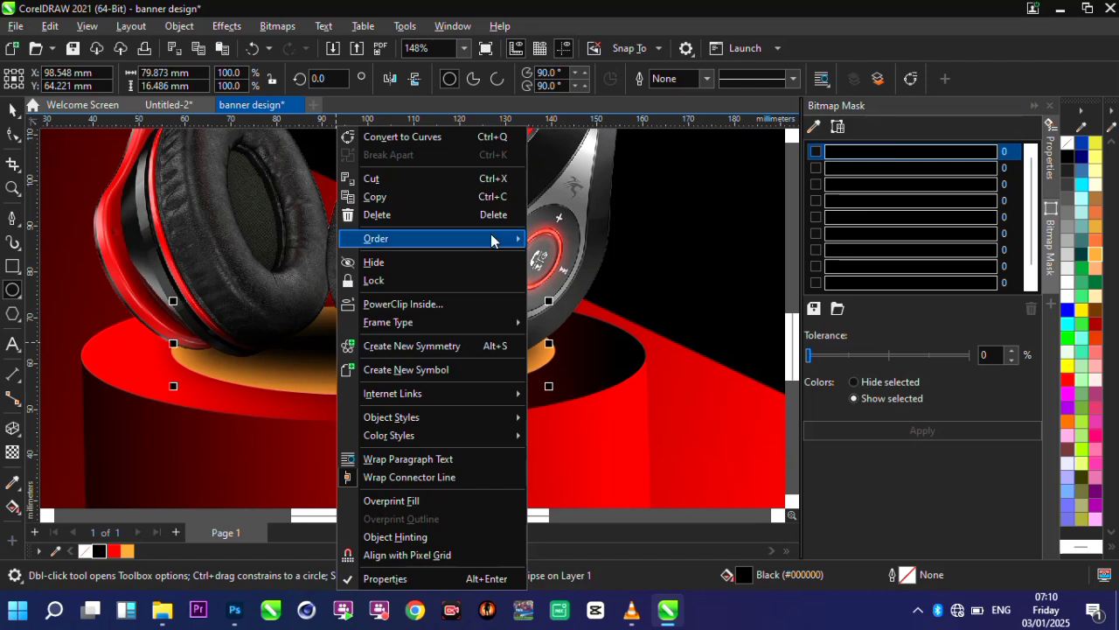
{"action": "mouse_move", "coordinate": [490, 233]}
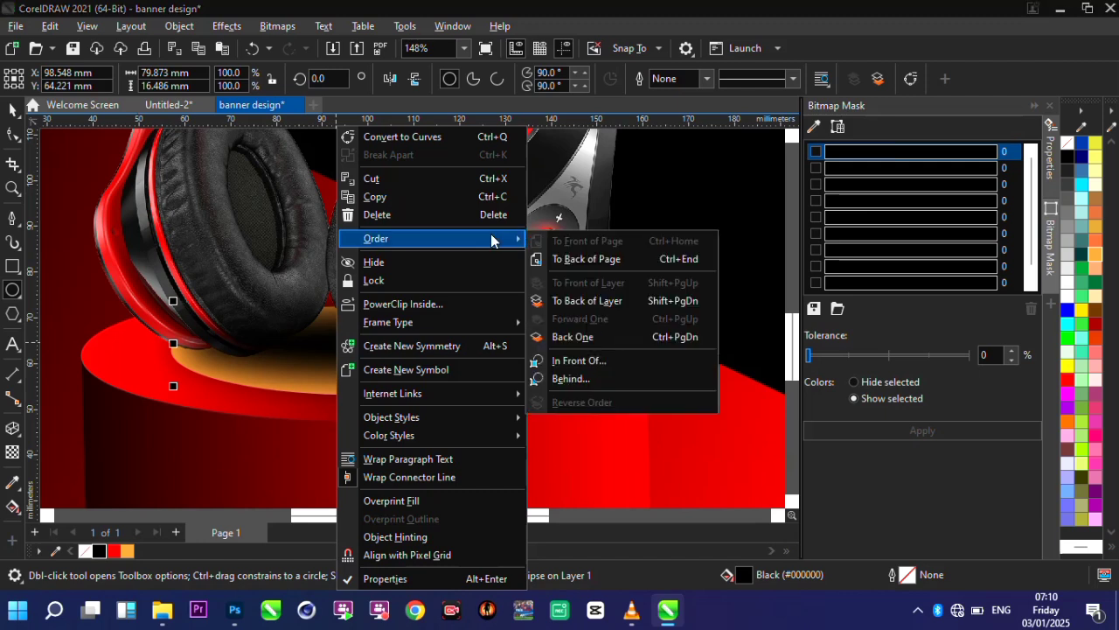
{"action": "left_click", "coordinate": [570, 380]}
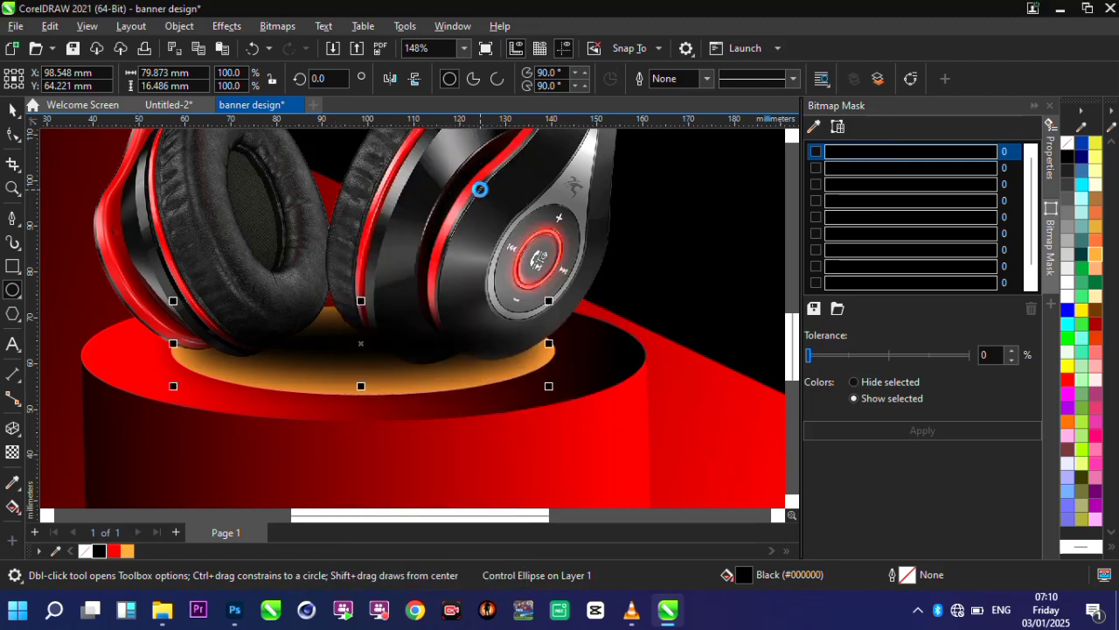
{"action": "left_click", "coordinate": [480, 189]}
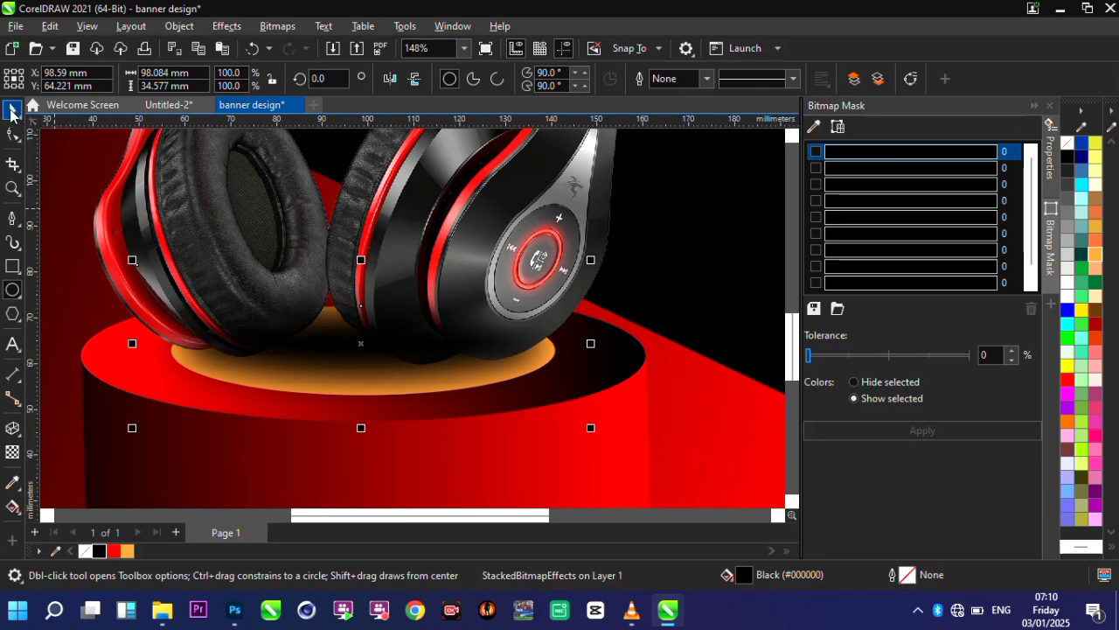
Widen the blurred shadow to about 108 mm and shift it down about 2.6 mm, centred on the podium top.
{"action": "key", "text": "space"}
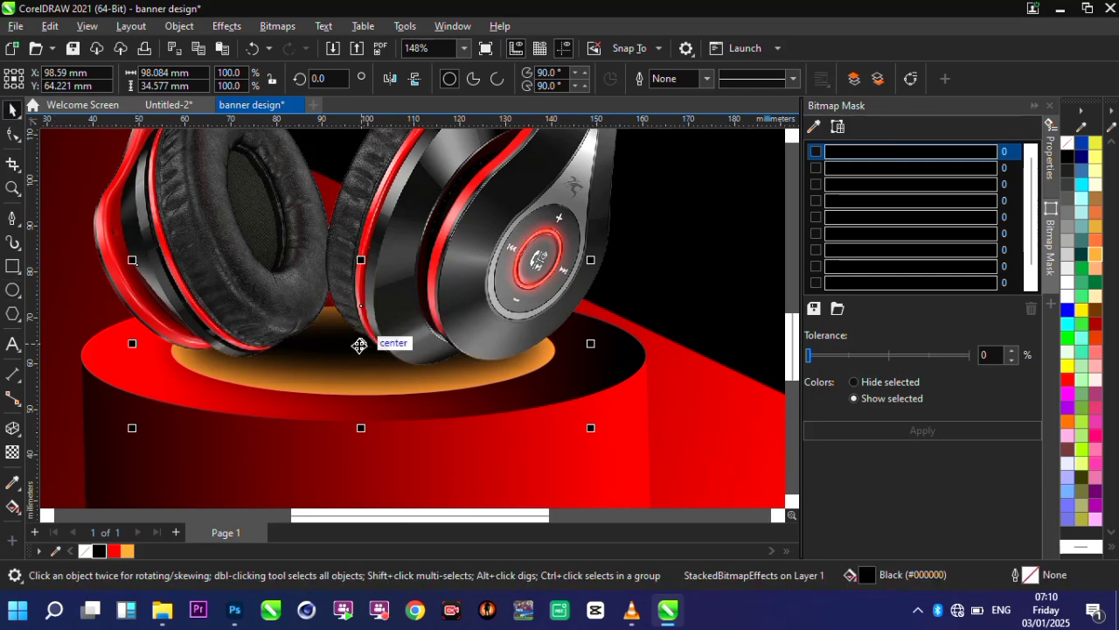
{"action": "left_click_drag", "start_coordinate": [360, 345], "coordinate": [349, 350]}
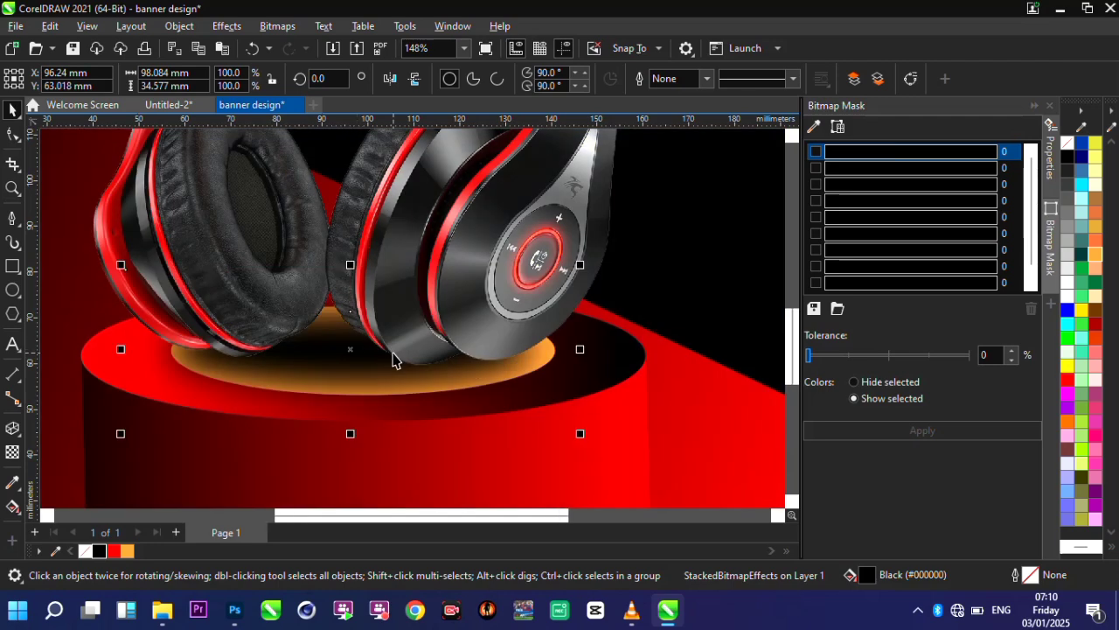
{"action": "scroll", "coordinate": [393, 359], "scroll_direction": "down", "scroll_amount": 3}
{"action": "scroll", "coordinate": [328, 303], "scroll_direction": "up", "scroll_amount": 3}
{"action": "scroll", "coordinate": [323, 293], "scroll_direction": "down", "scroll_amount": 1}
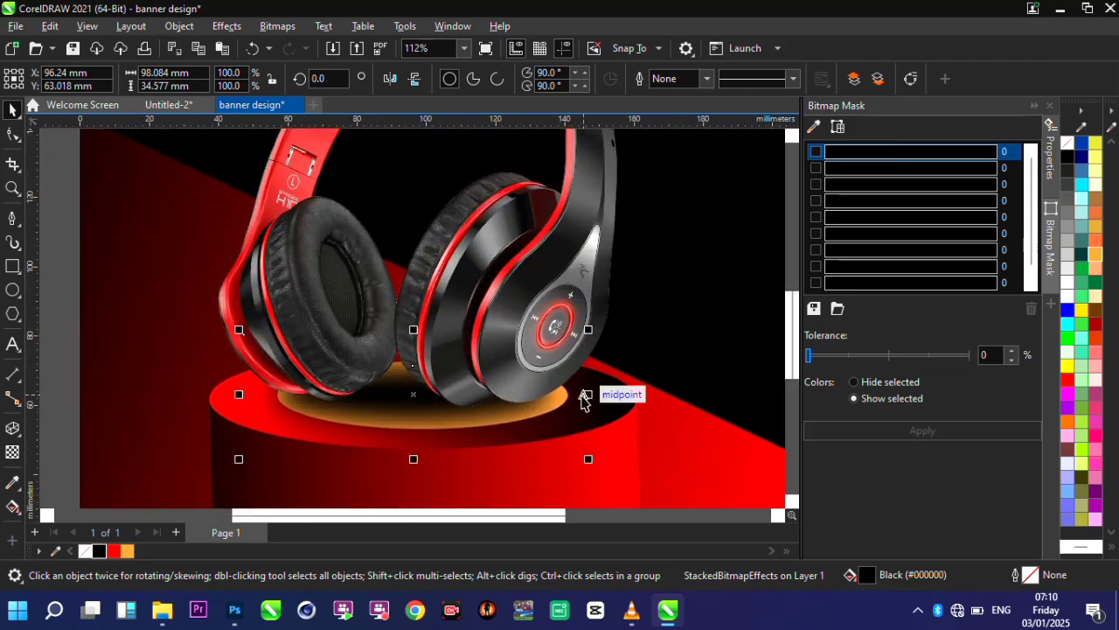
{"action": "left_click_drag", "start_coordinate": [588, 395], "coordinate": [627, 392]}
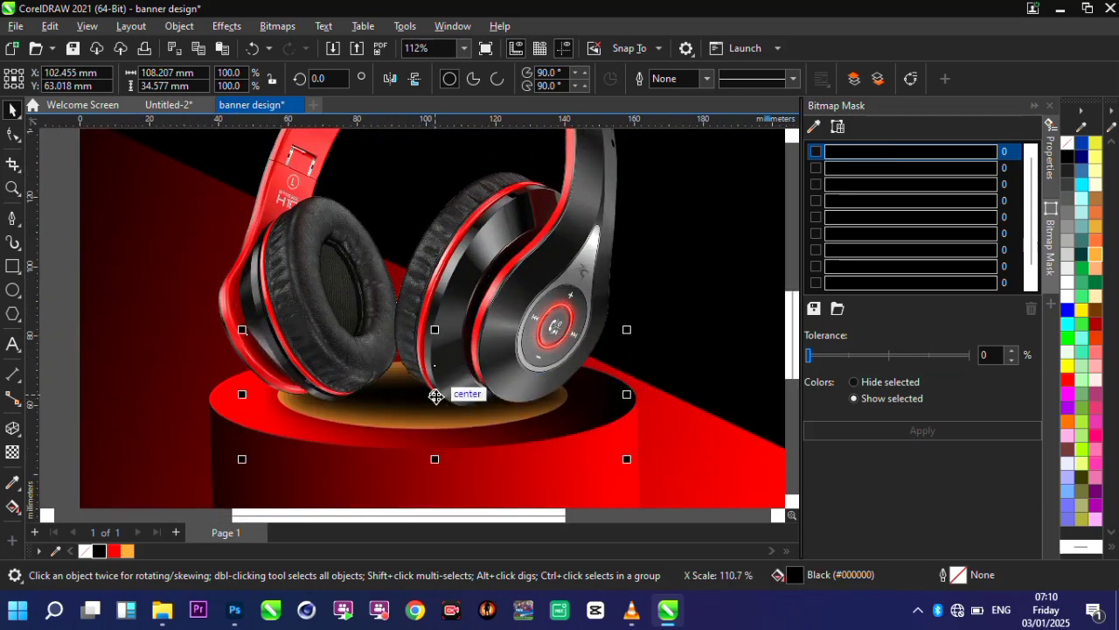
{"action": "left_click_drag", "start_coordinate": [430, 394], "coordinate": [420, 401]}
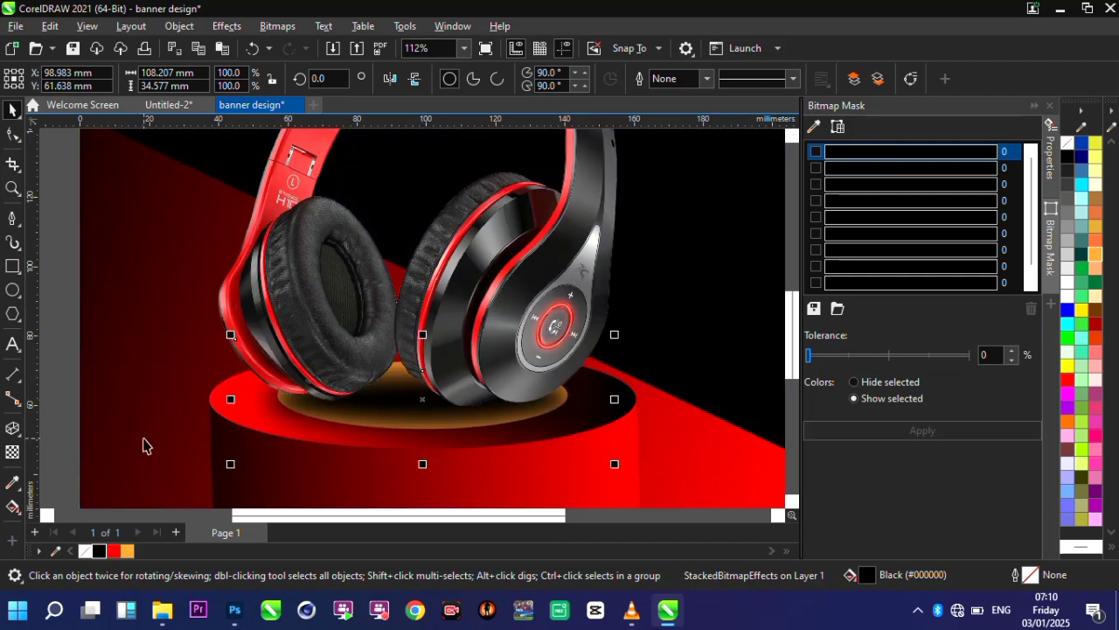
Give the blurred shadow under the headphones a uniform transparency of 9.
{"action": "left_click", "coordinate": [13, 453]}
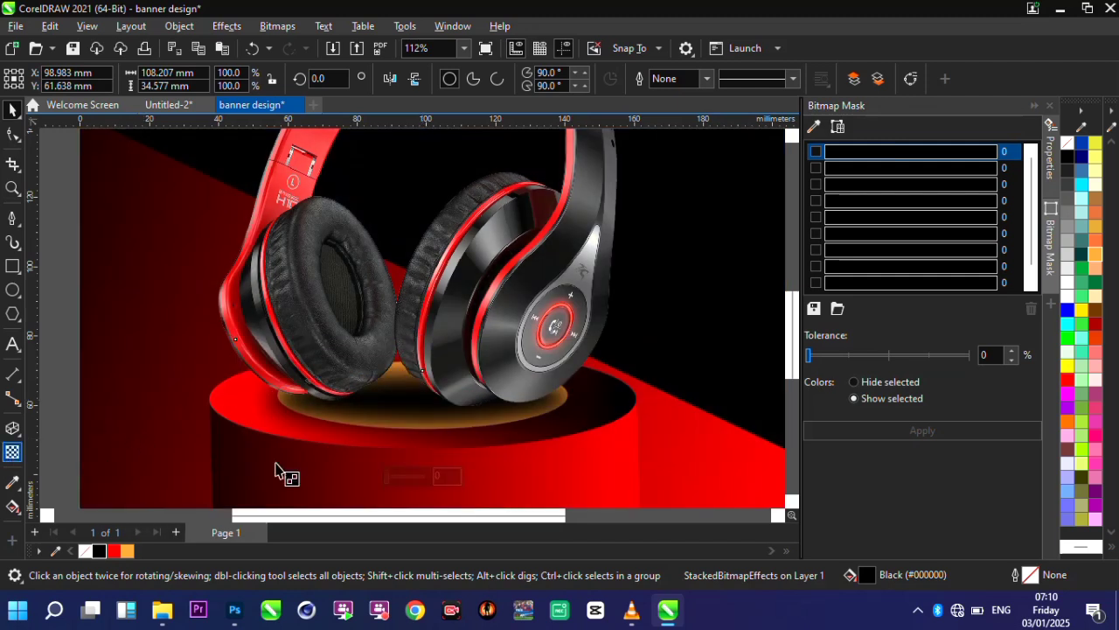
{"action": "left_click", "coordinate": [396, 477]}
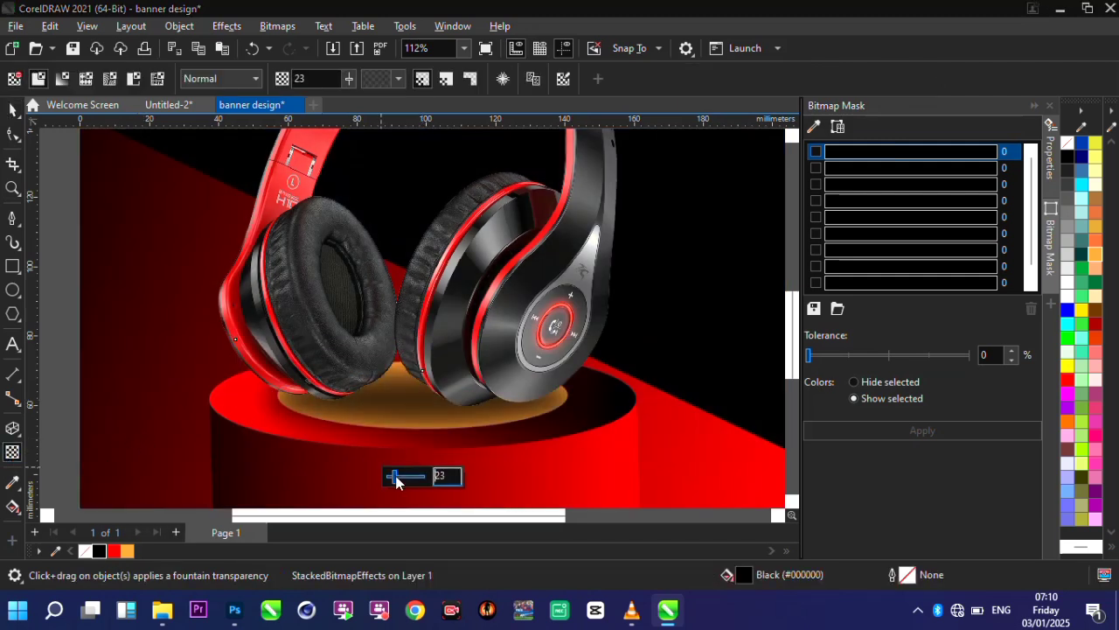
{"action": "left_click_drag", "start_coordinate": [391, 482], "coordinate": [387, 482]}
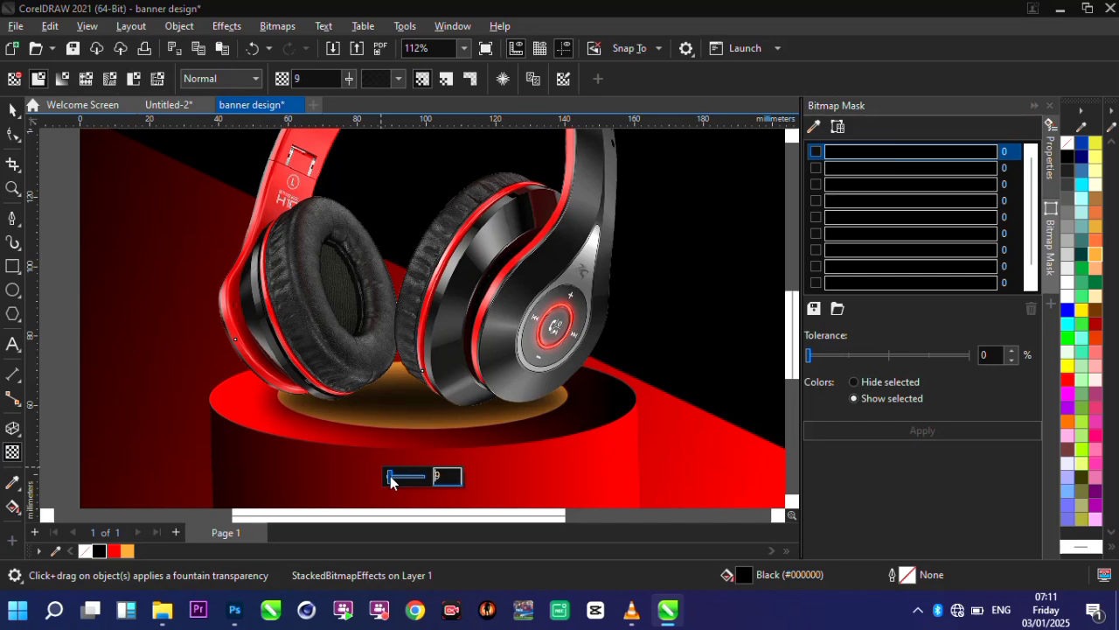
Draw an ellipse about 124 × 22 mm across the base of the podium.
{"action": "double_click", "coordinate": [12, 189]}
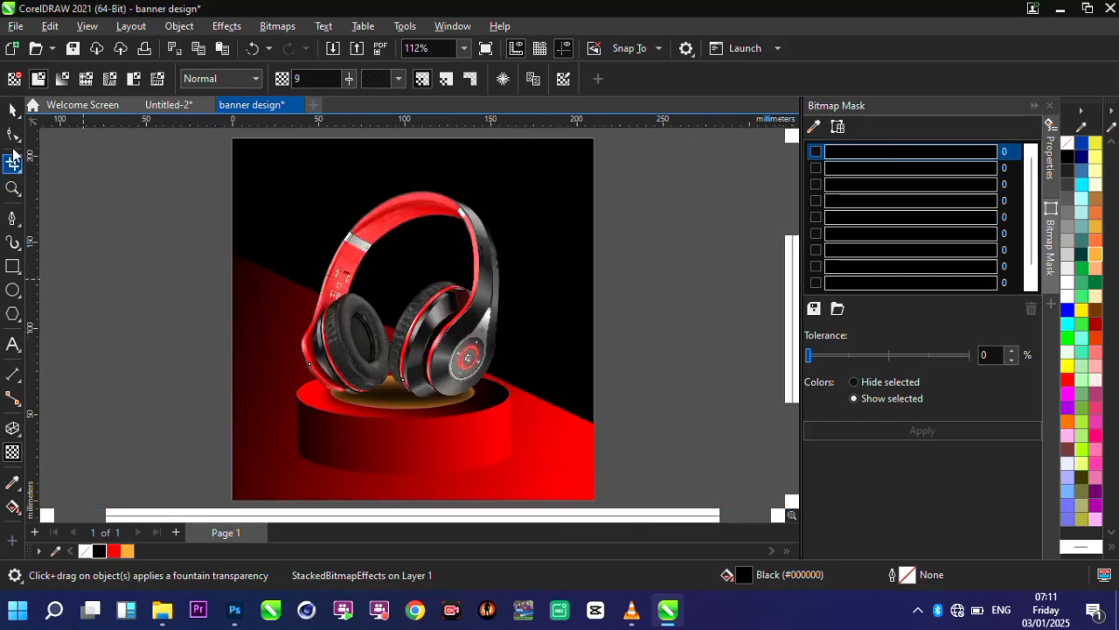
{"action": "left_click", "coordinate": [13, 109]}
{"action": "scroll", "coordinate": [300, 268], "scroll_direction": "down", "scroll_amount": 2}
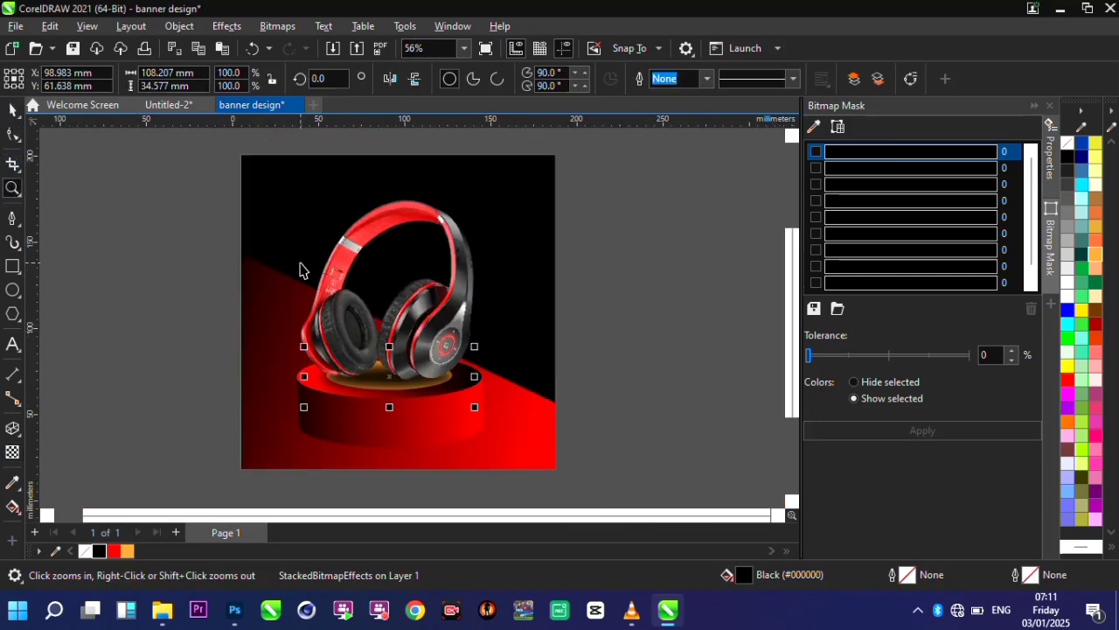
{"action": "scroll", "coordinate": [403, 380], "scroll_direction": "up", "scroll_amount": 3}
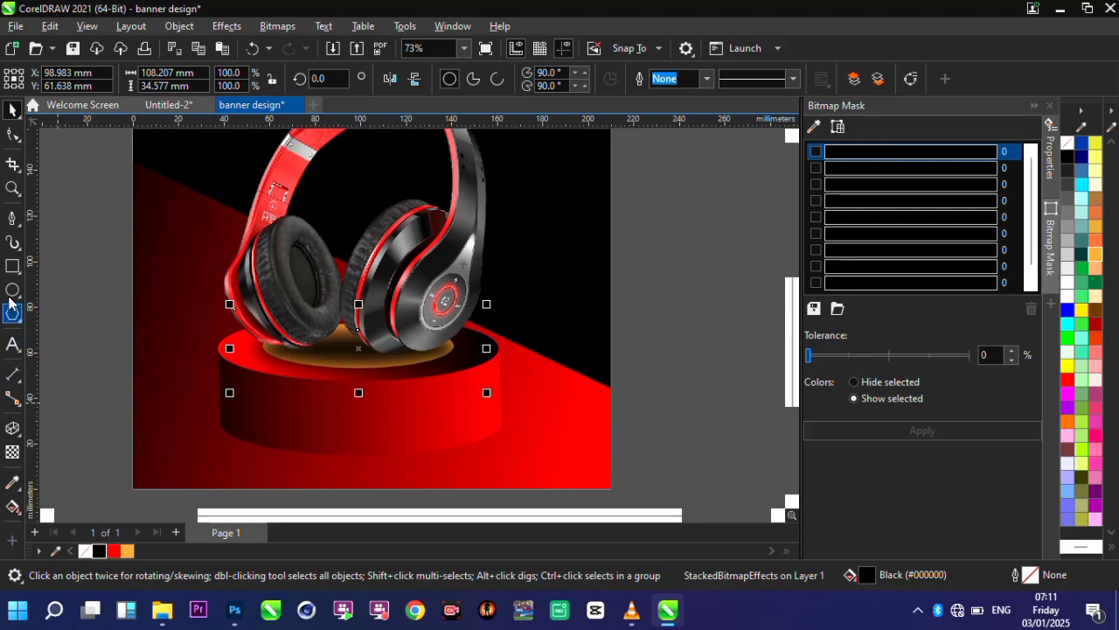
{"action": "key", "text": "F7"}
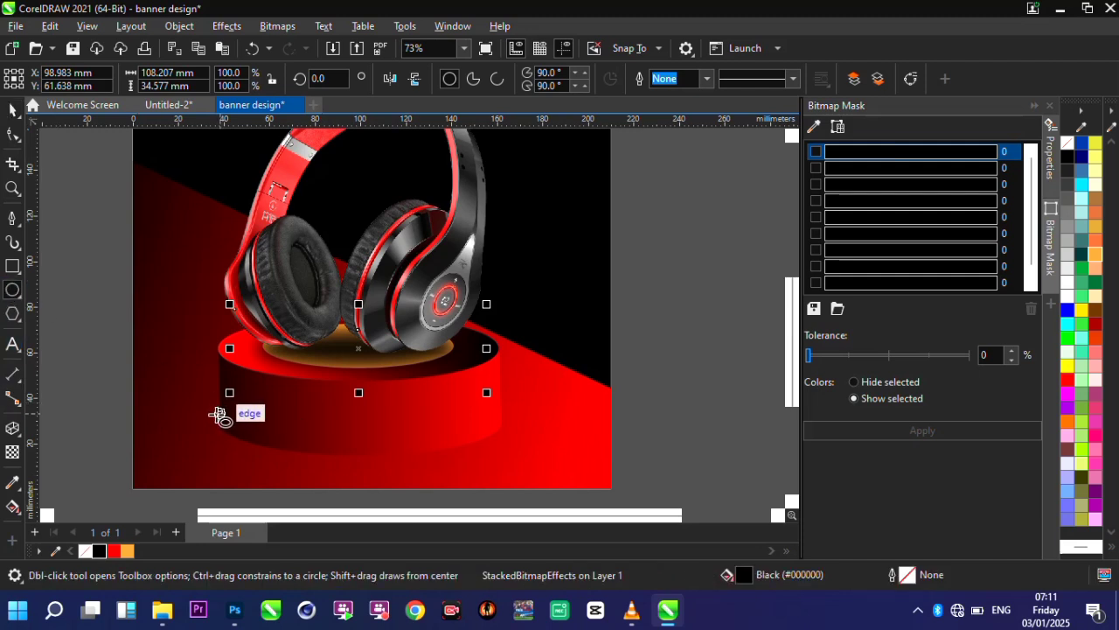
{"action": "left_click_drag", "start_coordinate": [220, 417], "coordinate": [492, 454]}
{"action": "left_click_drag", "start_coordinate": [505, 457], "coordinate": [507, 469]}
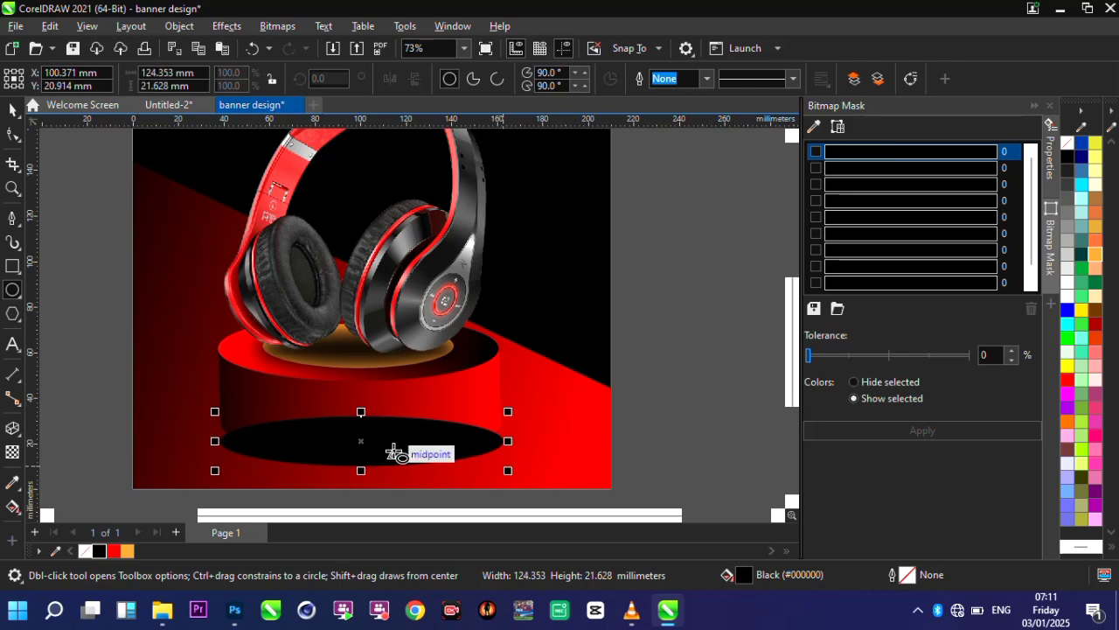
Move the base ellipse up about 3 mm and stretch it downward to a height of about 24 mm.
{"action": "scroll", "coordinate": [392, 451], "scroll_direction": "up", "scroll_amount": 2}
{"action": "left_click", "coordinate": [10, 111]}
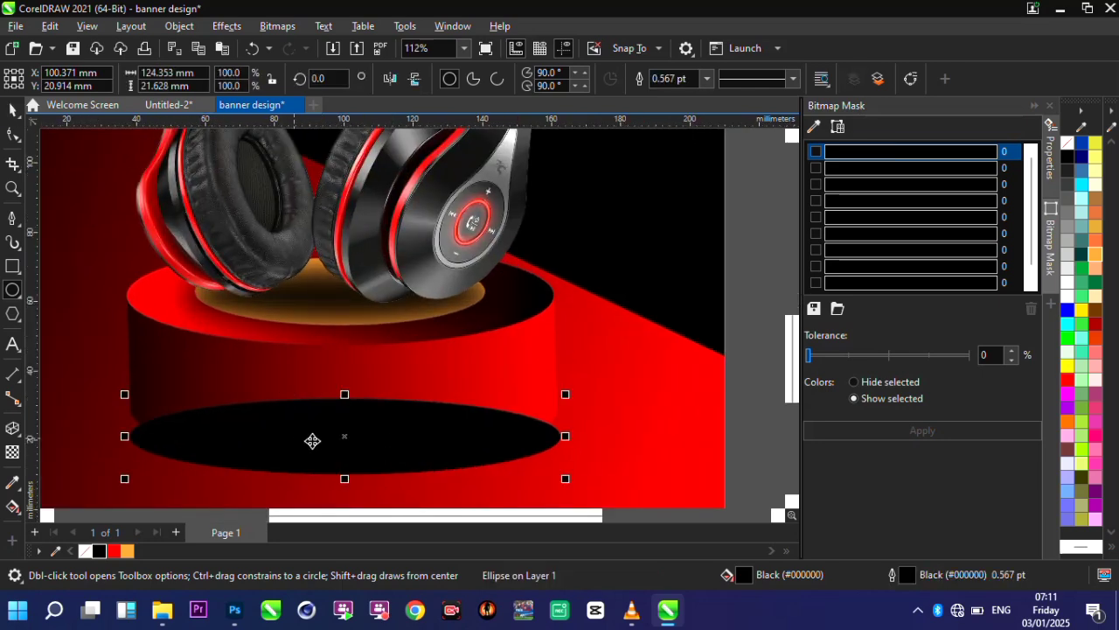
{"action": "left_click_drag", "start_coordinate": [329, 440], "coordinate": [331, 428]}
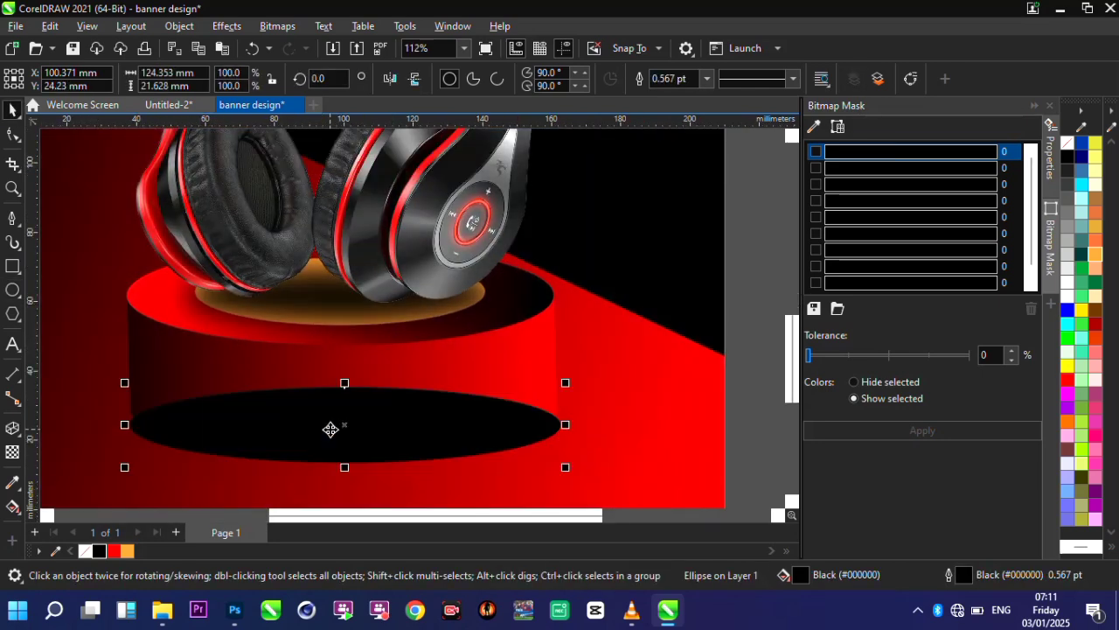
{"action": "left_click_drag", "start_coordinate": [347, 474], "coordinate": [342, 482]}
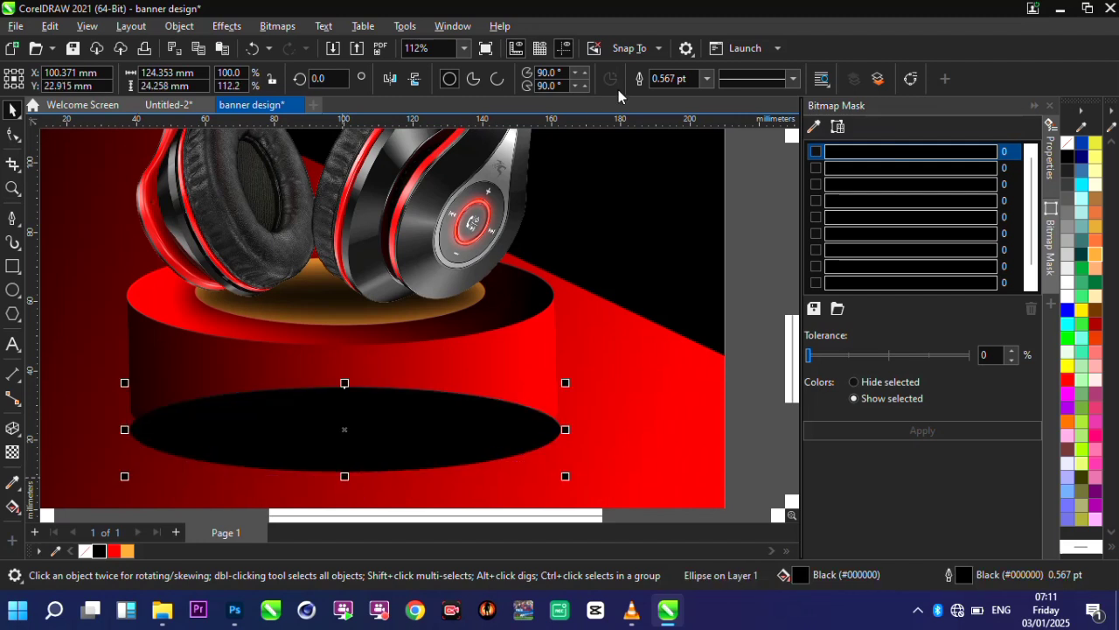
Remove the base ellipse's outline and apply a Gaussian Blur with a radius of 43.1 pixels.
{"action": "left_click", "coordinate": [705, 78]}
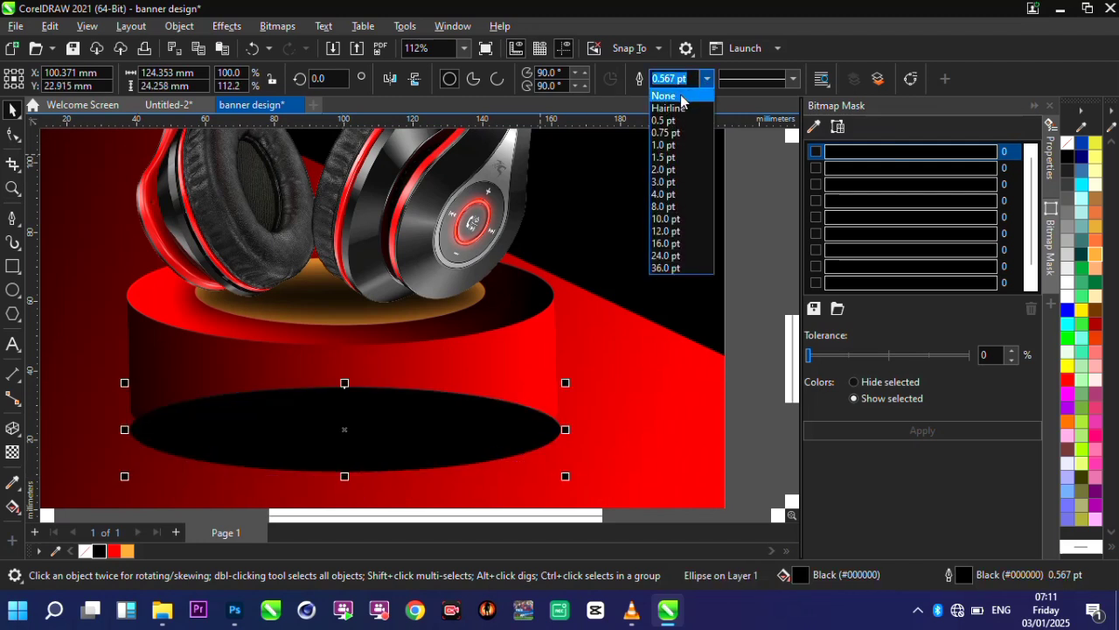
{"action": "left_click", "coordinate": [667, 93]}
{"action": "left_click", "coordinate": [226, 26]}
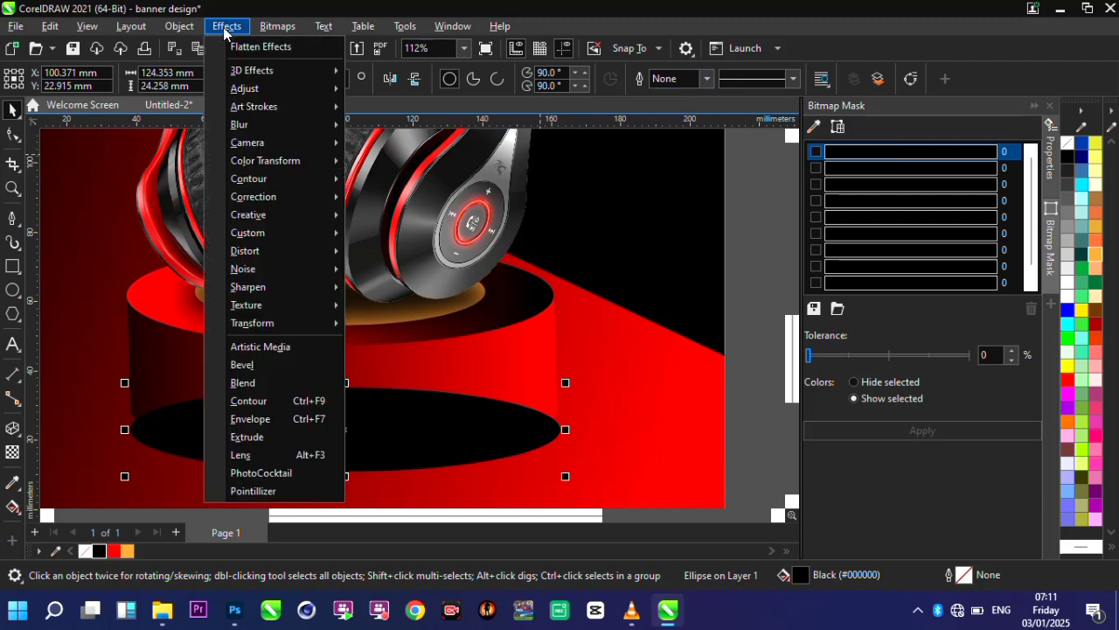
{"action": "mouse_move", "coordinate": [251, 129]}
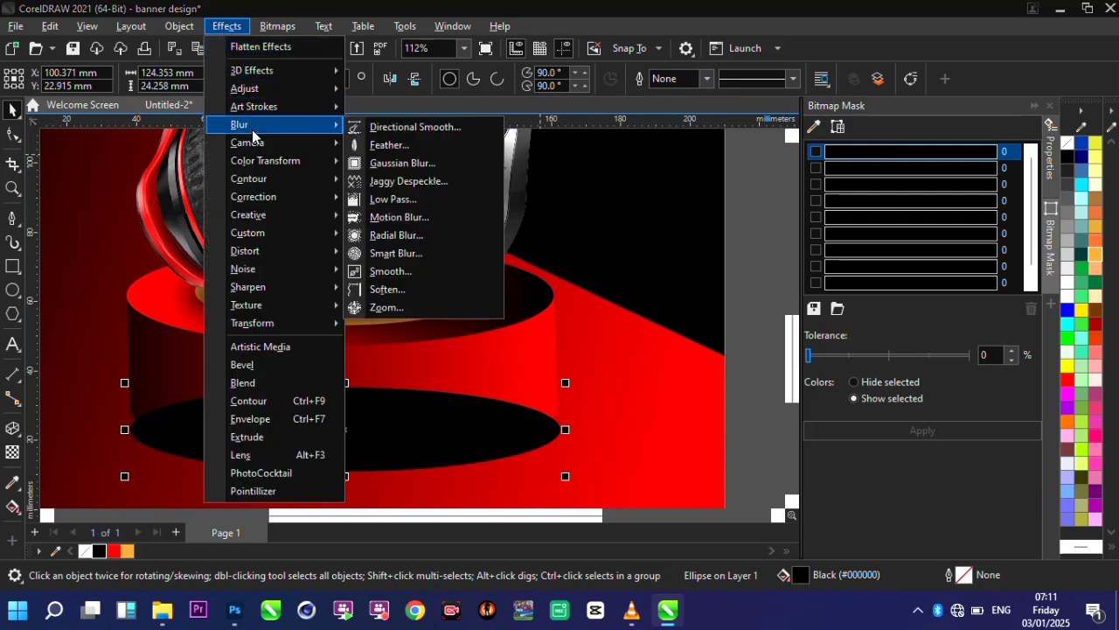
{"action": "left_click", "coordinate": [403, 163]}
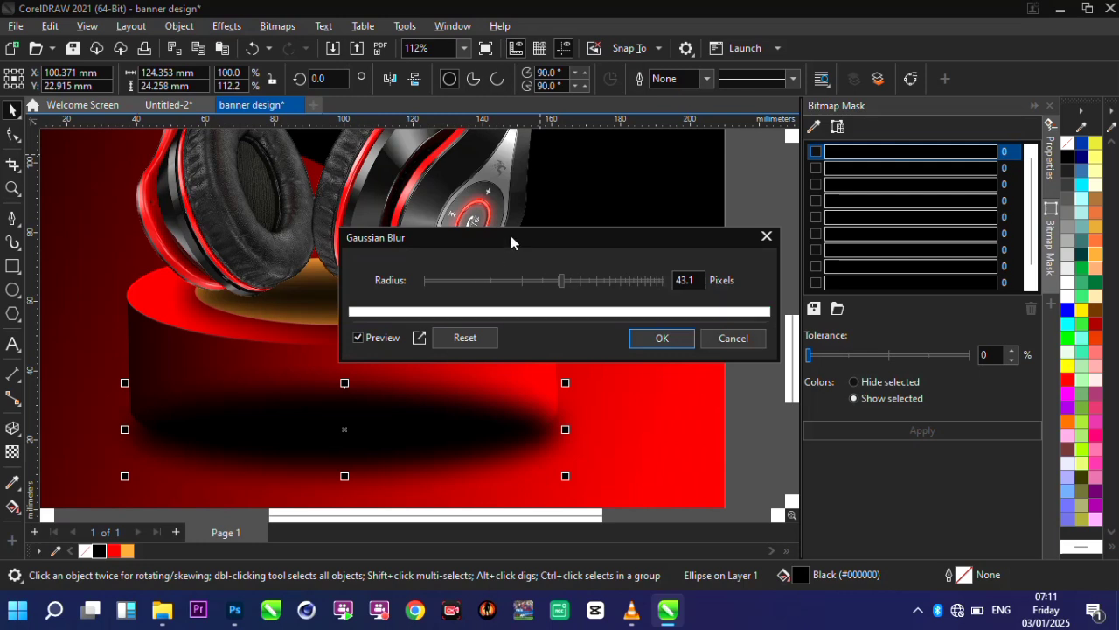
{"action": "left_click_drag", "start_coordinate": [511, 235], "coordinate": [669, 233]}
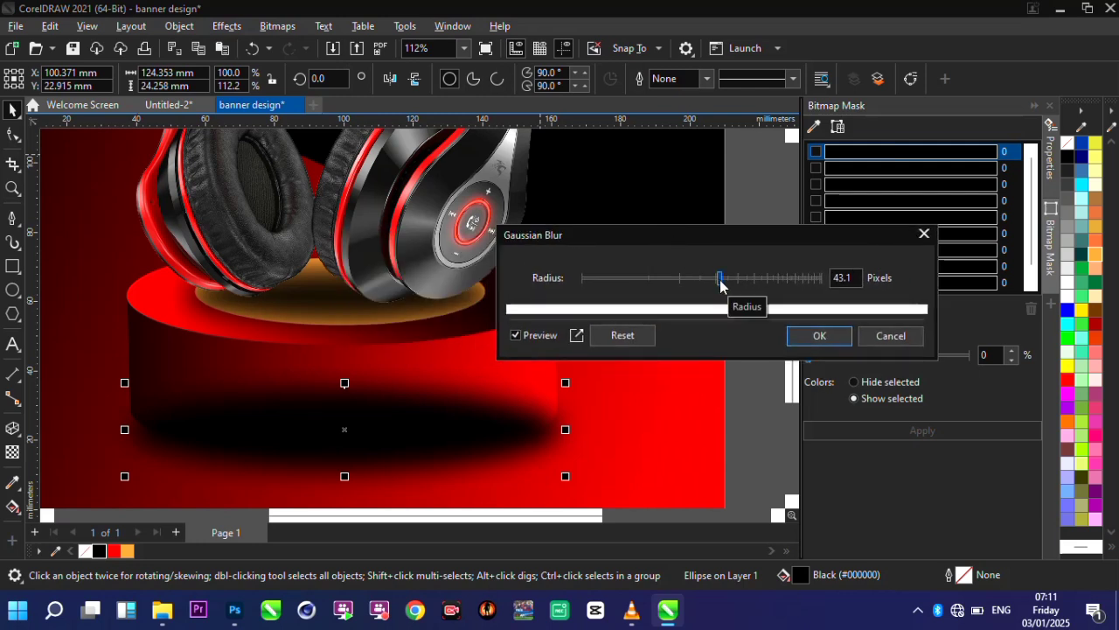
{"action": "left_click", "coordinate": [808, 338]}
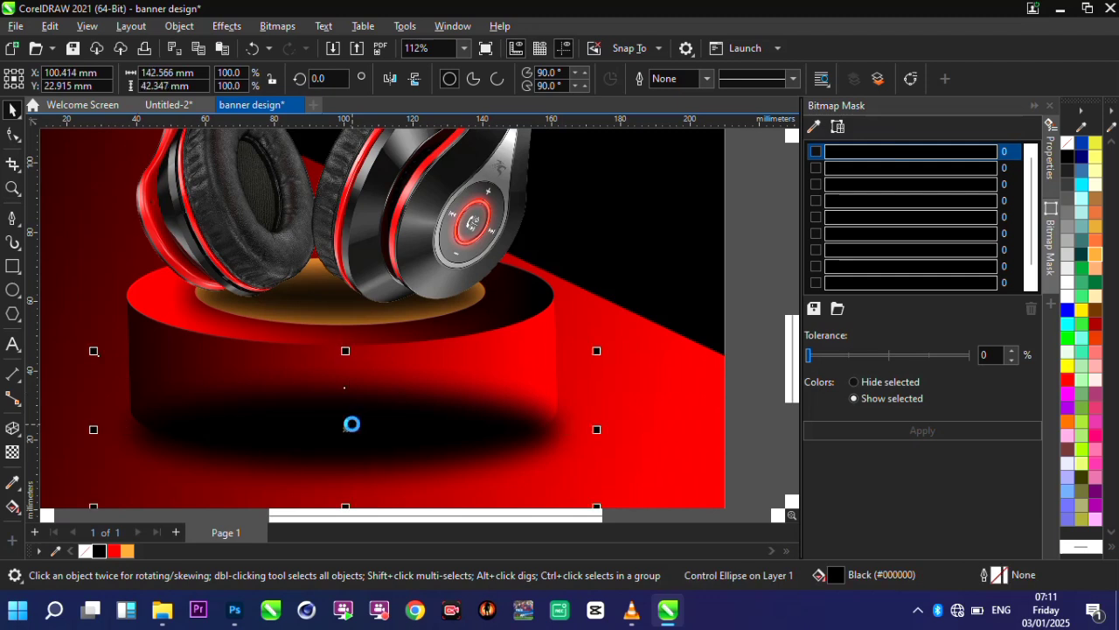
Place the blurred base shadow behind the podium and move it up about 3 mm.
{"action": "left_click", "coordinate": [352, 426]}
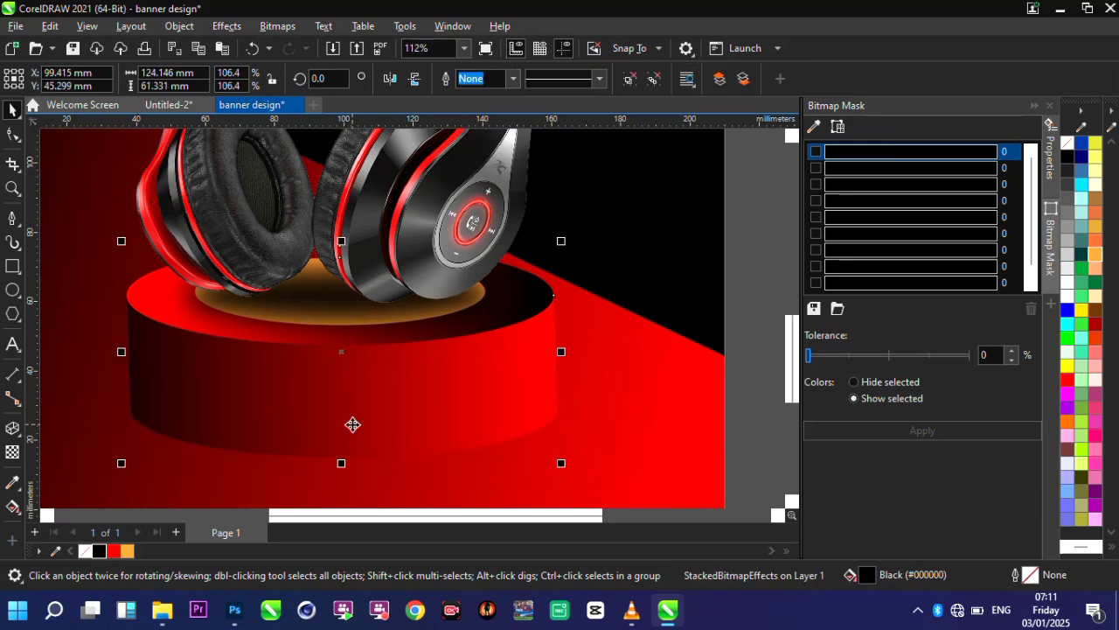
{"action": "left_click", "coordinate": [352, 425], "text": "ctrl"}
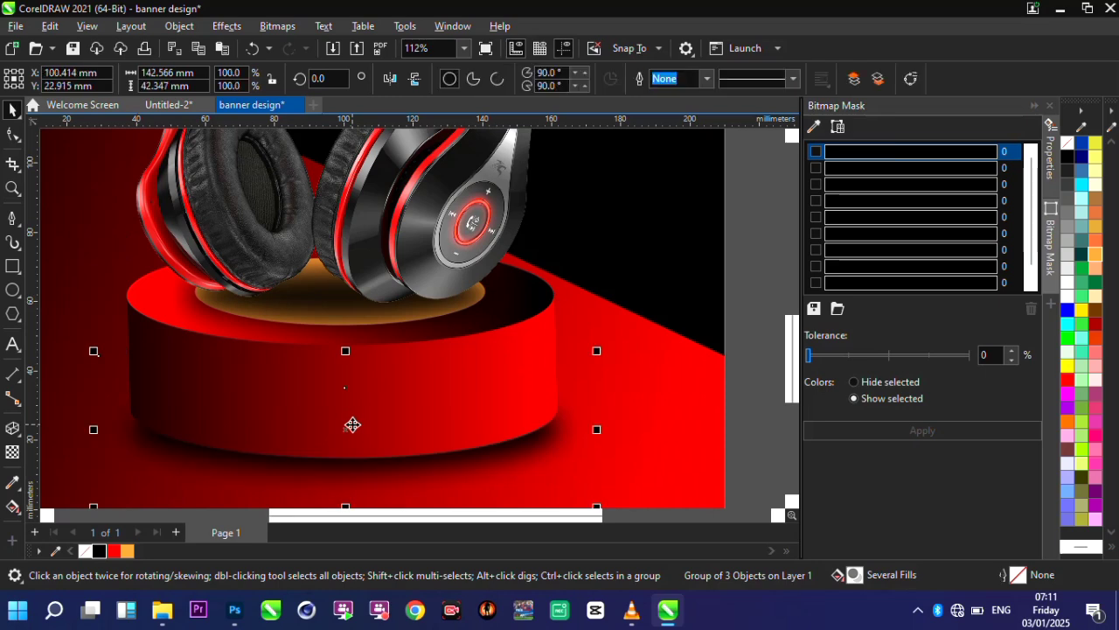
{"action": "left_click_drag", "start_coordinate": [348, 427], "coordinate": [344, 421]}
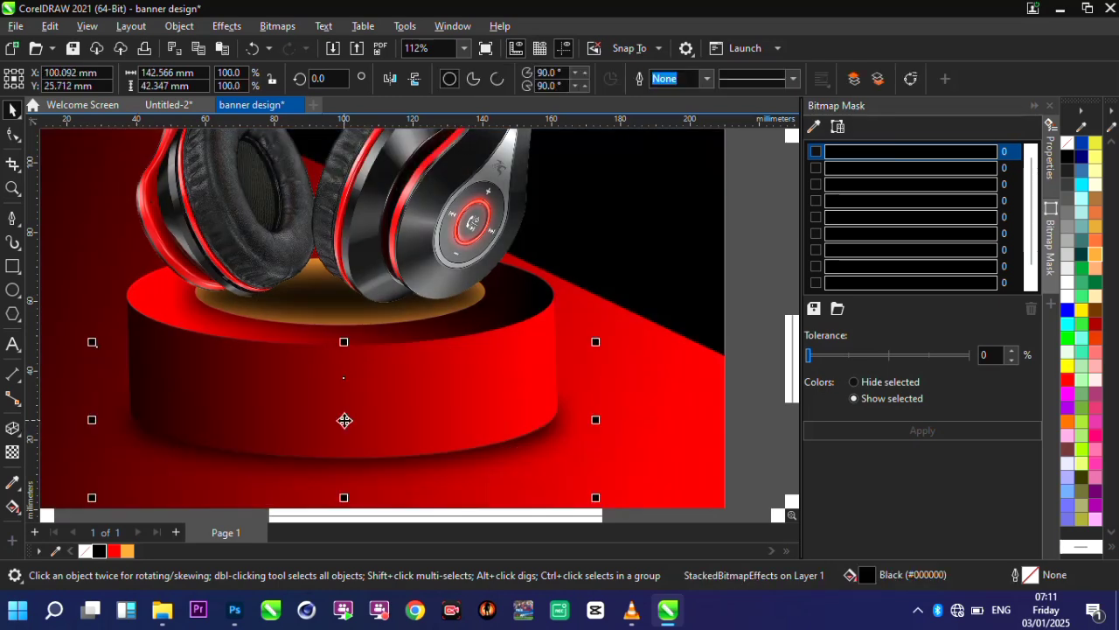
Group the headphones, the podium and their blurred shadows together, leaving the background out of the group.
{"action": "scroll", "coordinate": [344, 420], "scroll_direction": "down", "scroll_amount": 3}
{"action": "scroll", "coordinate": [267, 383], "scroll_direction": "up", "scroll_amount": 1}
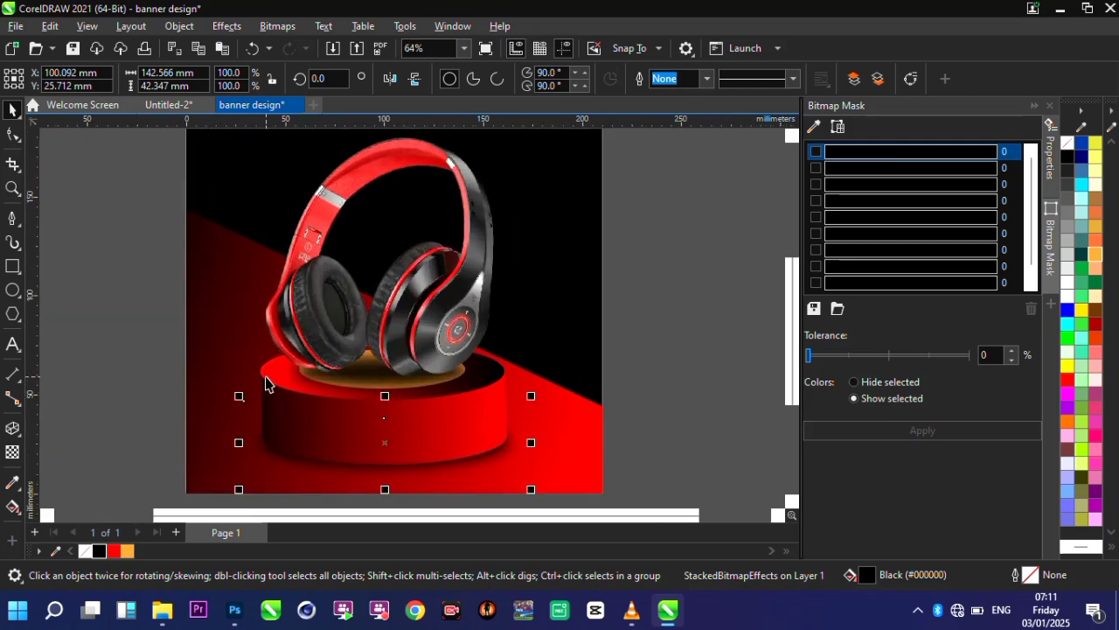
{"action": "left_click_drag", "start_coordinate": [127, 317], "coordinate": [621, 502]}
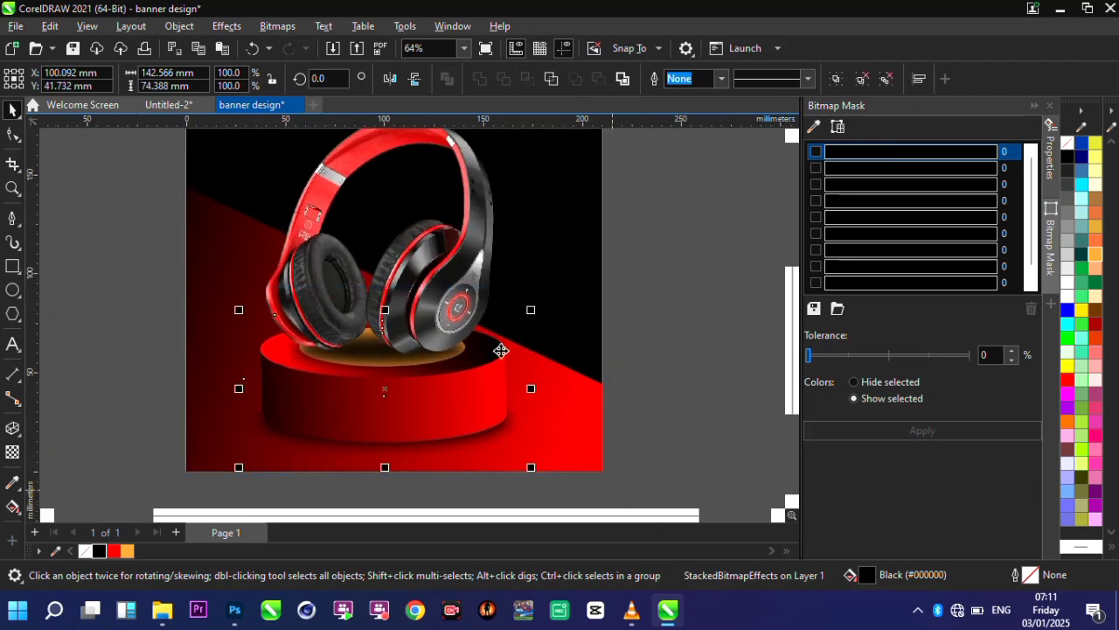
{"action": "left_click", "coordinate": [471, 280], "text": "shift"}
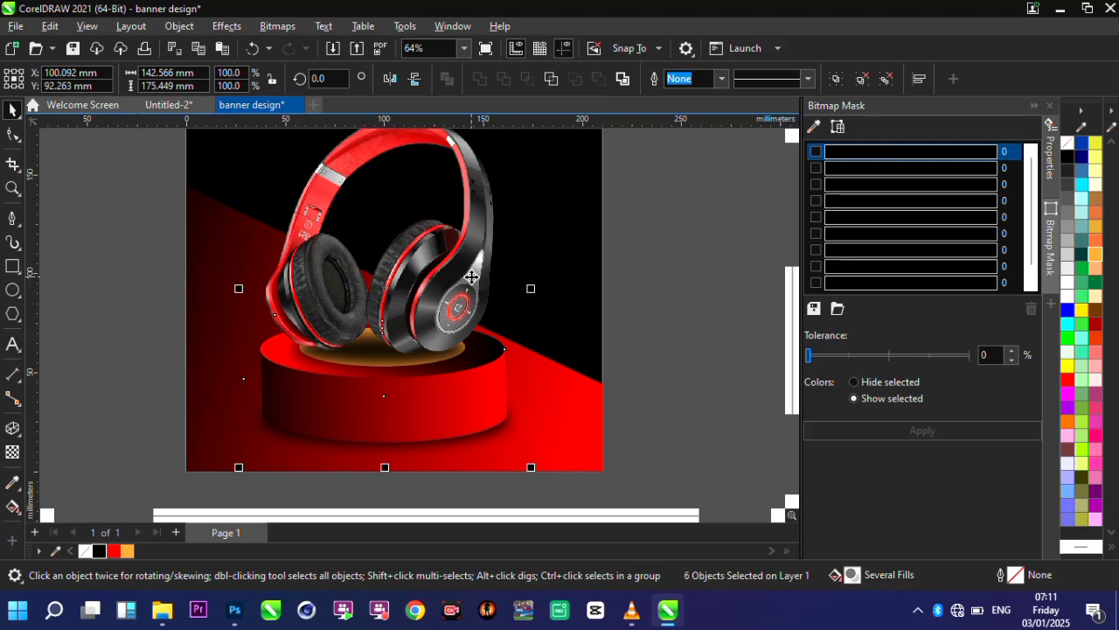
{"action": "right_click", "coordinate": [470, 277]}
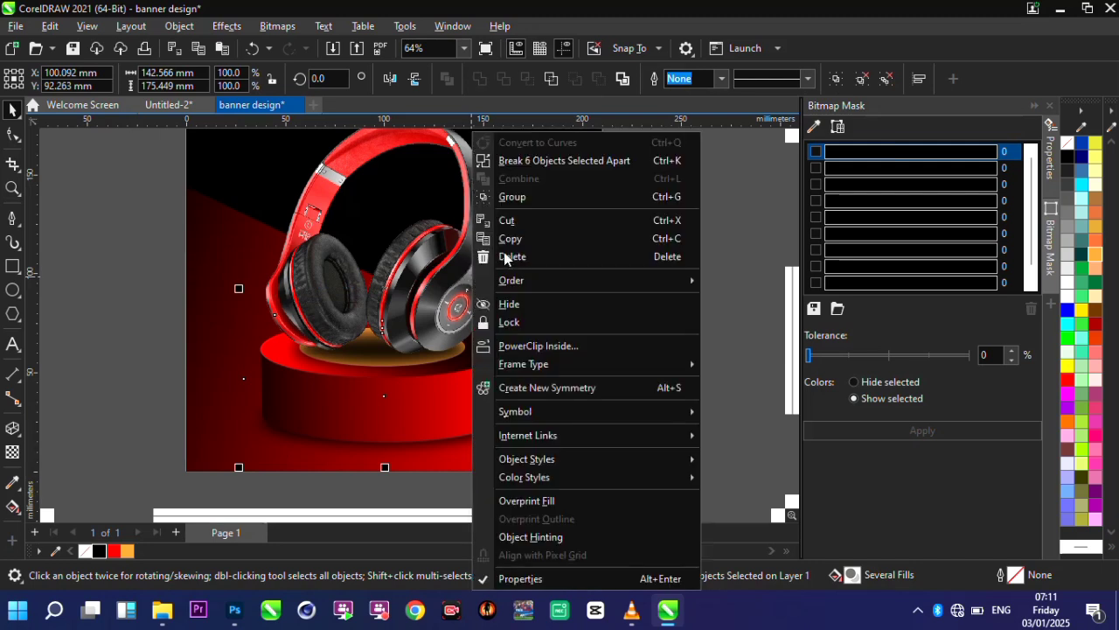
{"action": "left_click", "coordinate": [555, 197]}
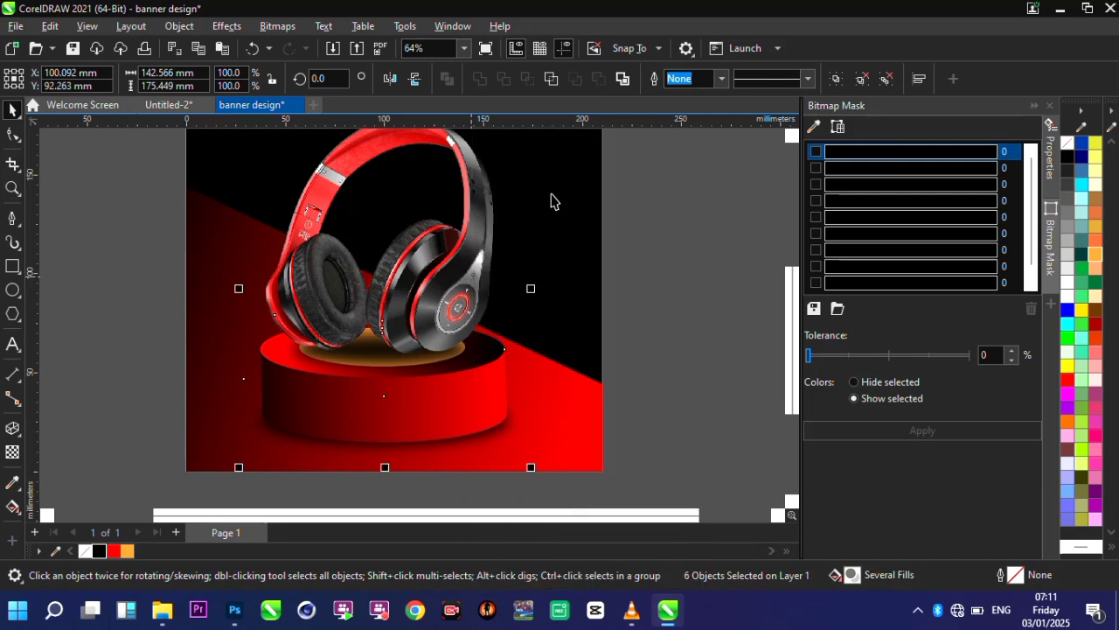
{"action": "double_click", "coordinate": [13, 188]}
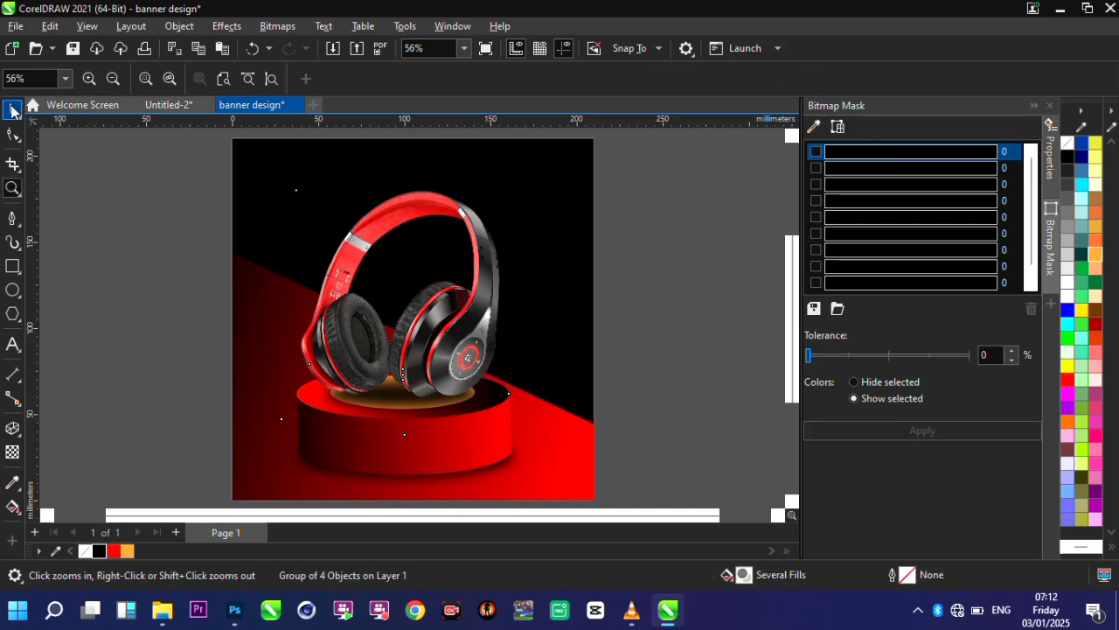
{"action": "left_click", "coordinate": [11, 109]}
{"action": "left_click", "coordinate": [137, 250]}
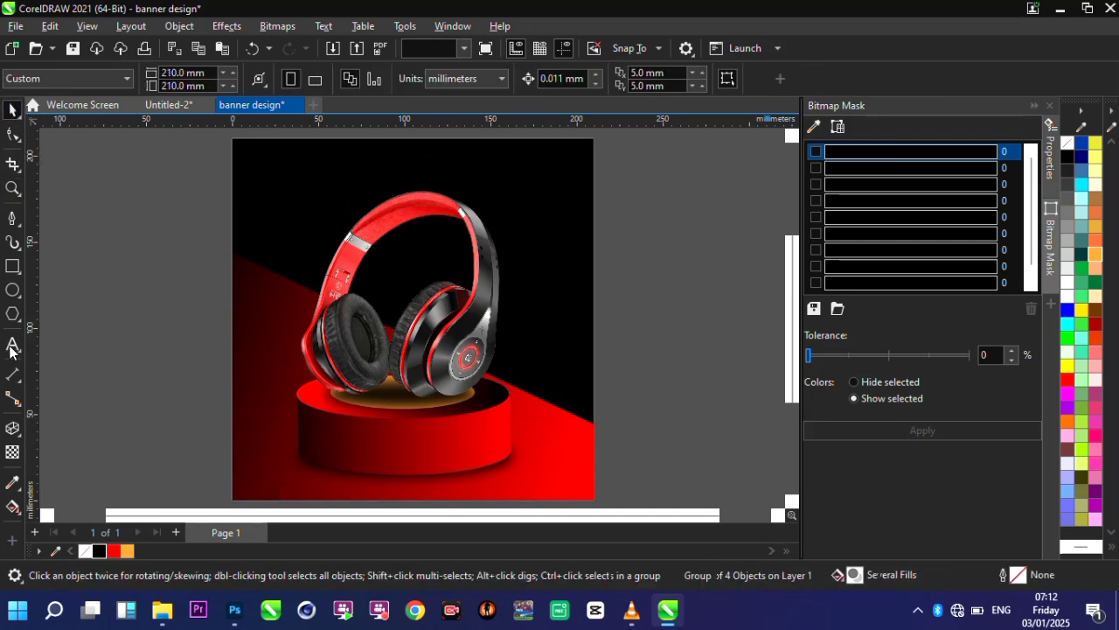
Add the two-line text "NEW ARRIVAL" in white, about 96 × 42 mm, over the upper part of the headphones.
{"action": "left_click", "coordinate": [12, 346]}
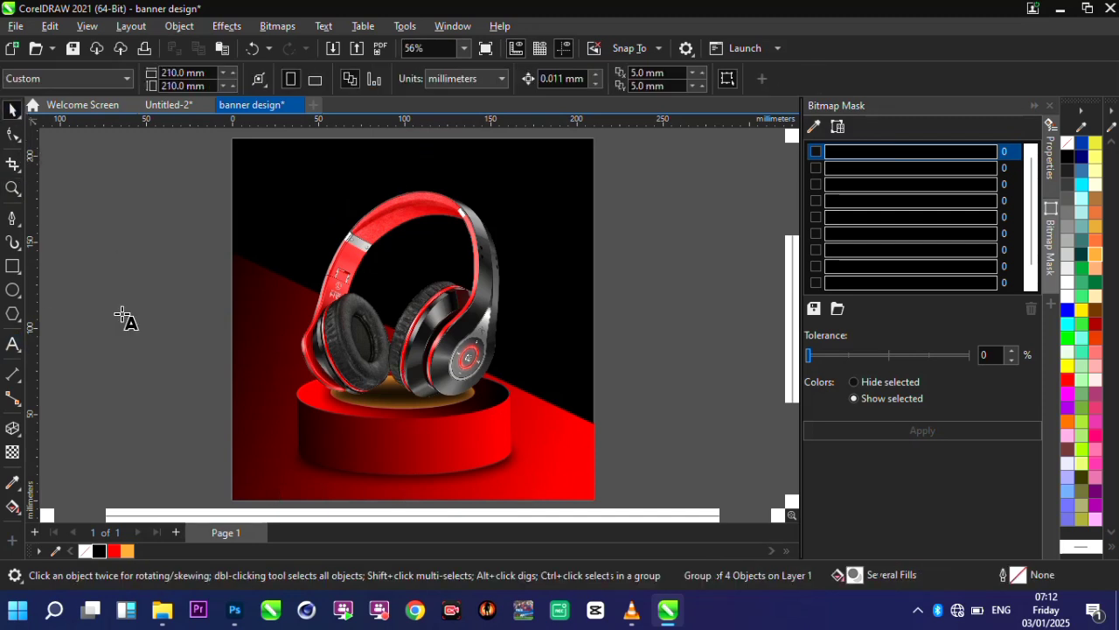
{"action": "left_click", "coordinate": [134, 189]}
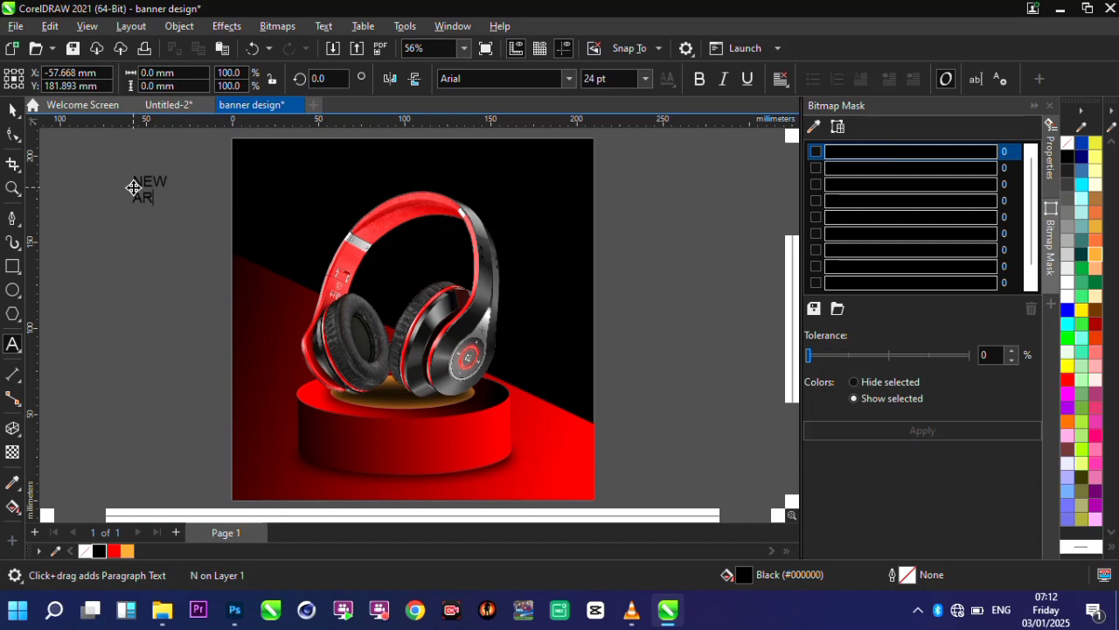
{"action": "left_click", "coordinate": [200, 174]}
{"action": "left_click_drag", "start_coordinate": [200, 174], "coordinate": [303, 133]}
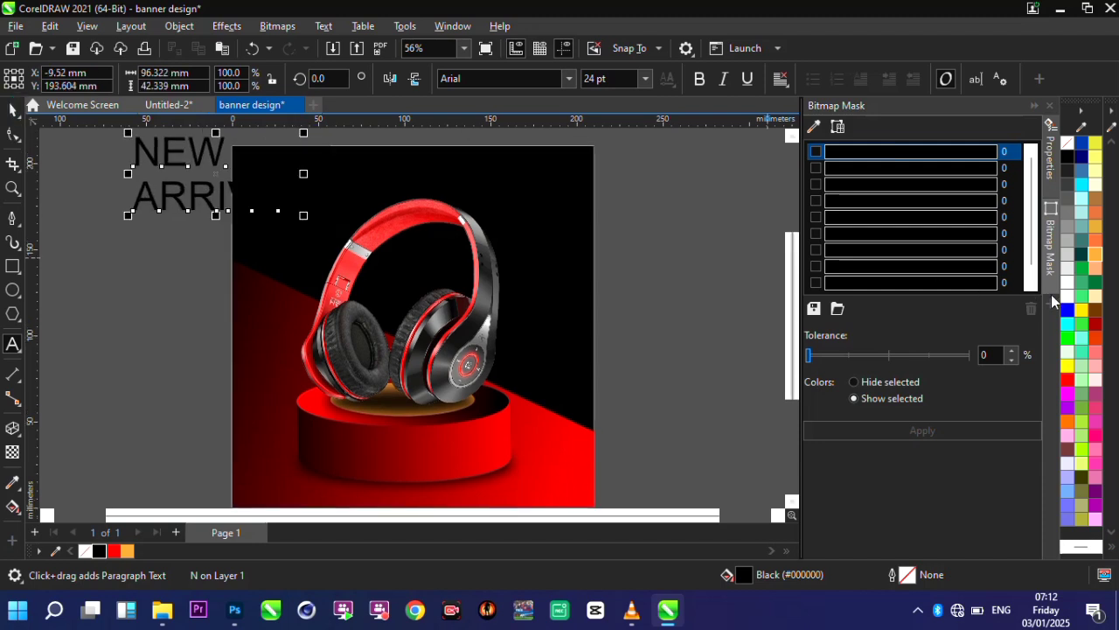
{"action": "left_click", "coordinate": [14, 108]}
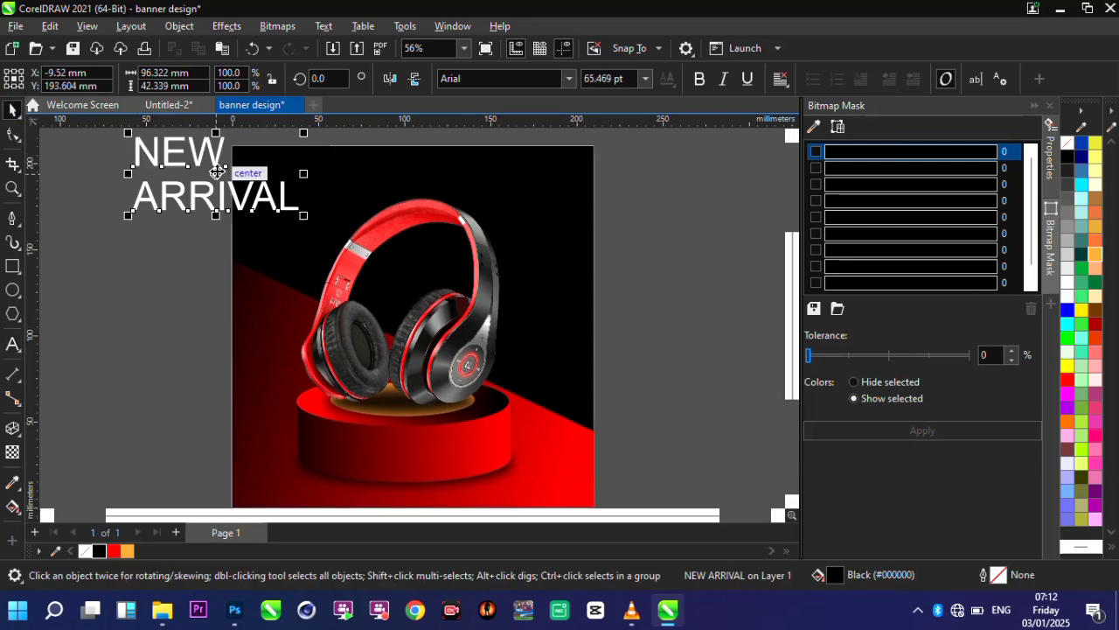
{"action": "left_click_drag", "start_coordinate": [221, 175], "coordinate": [346, 198]}
Break the NEW ARRIVAL text apart into two separate lines.
{"action": "scroll", "coordinate": [404, 196], "scroll_direction": "up", "scroll_amount": 3}
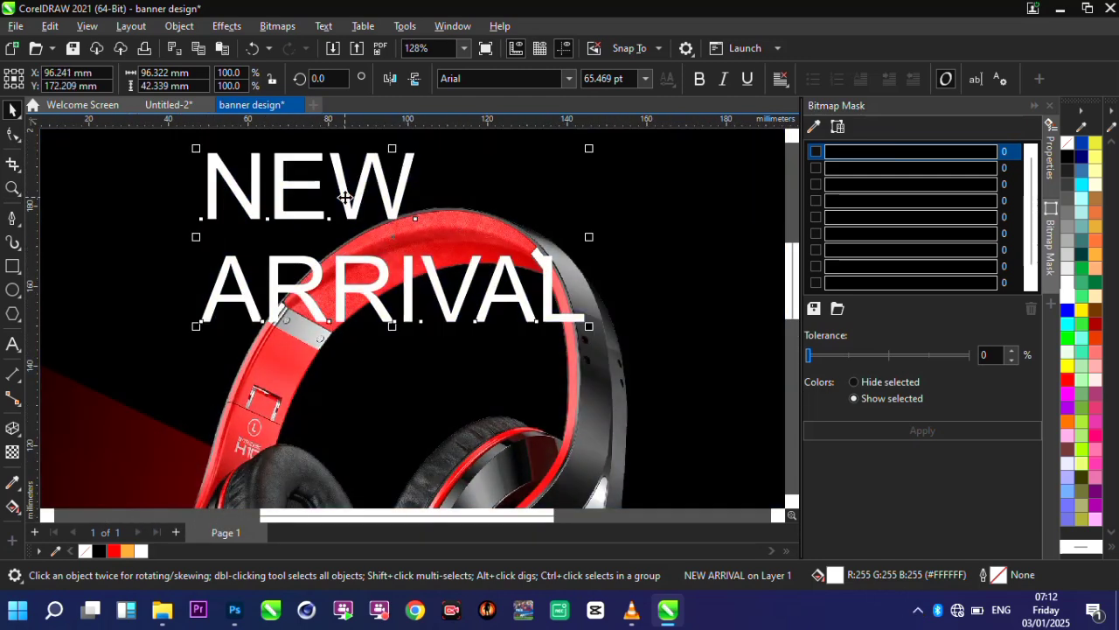
{"action": "right_click", "coordinate": [346, 200]}
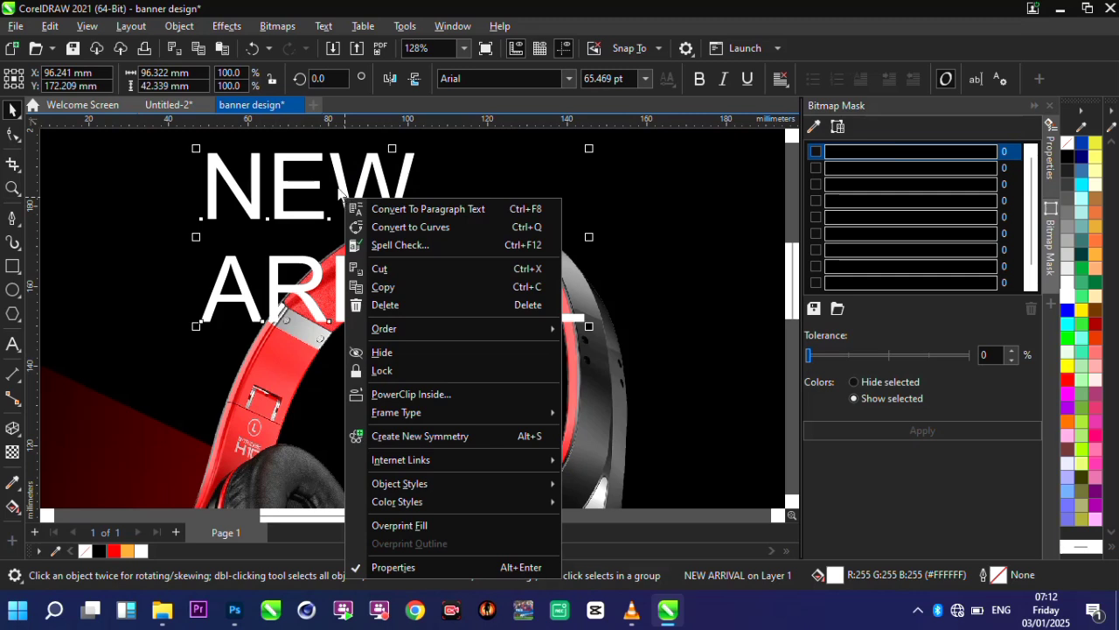
{"action": "left_click", "coordinate": [339, 190]}
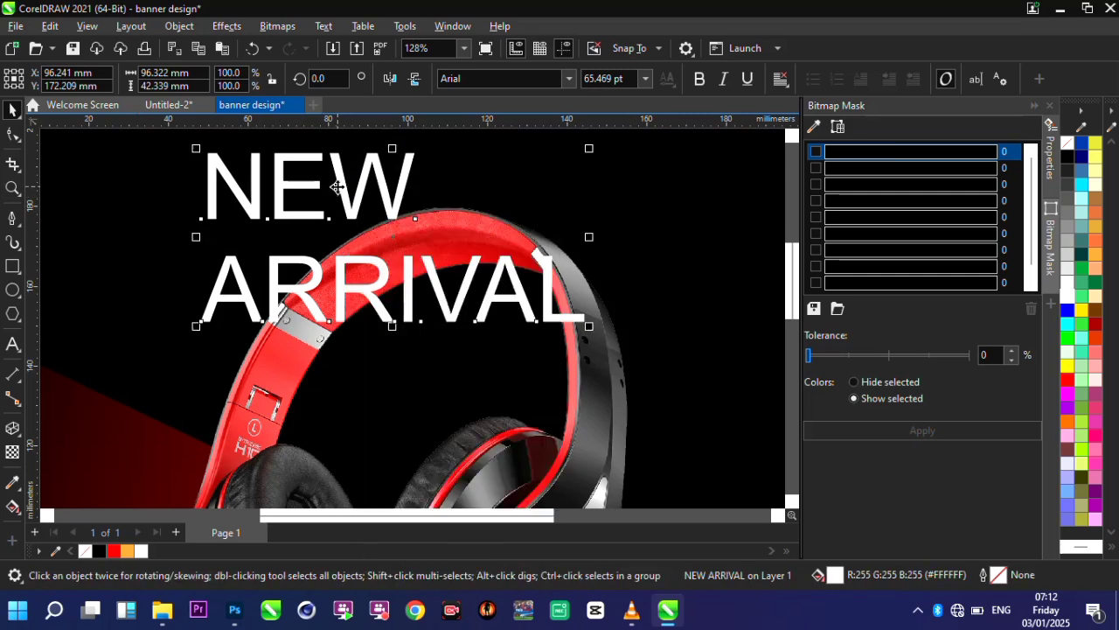
{"action": "left_click", "coordinate": [179, 26]}
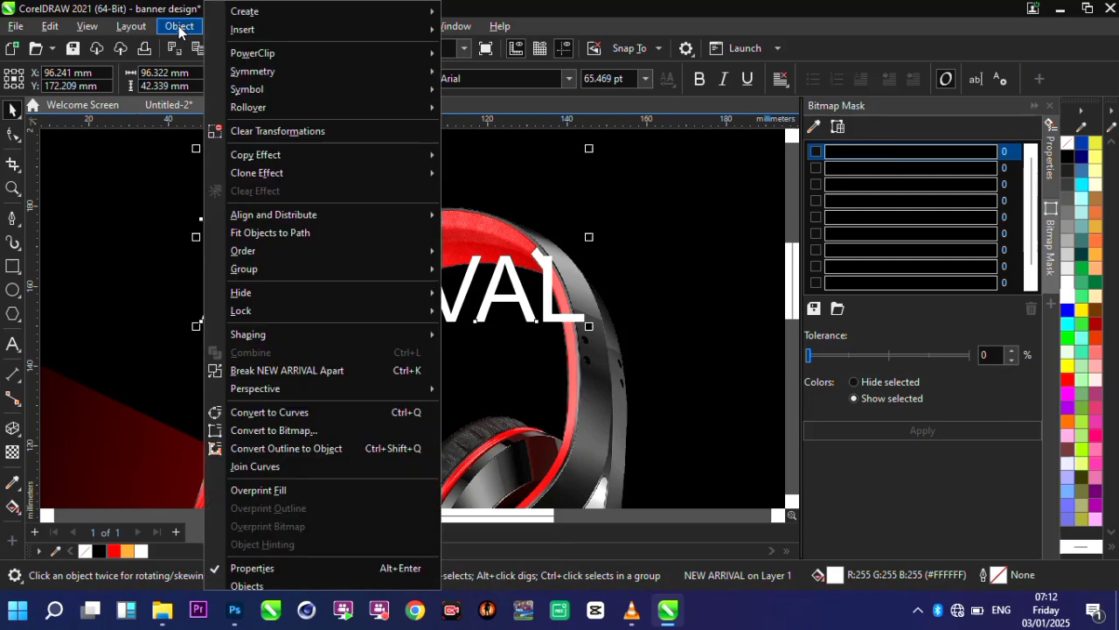
{"action": "left_click", "coordinate": [314, 372]}
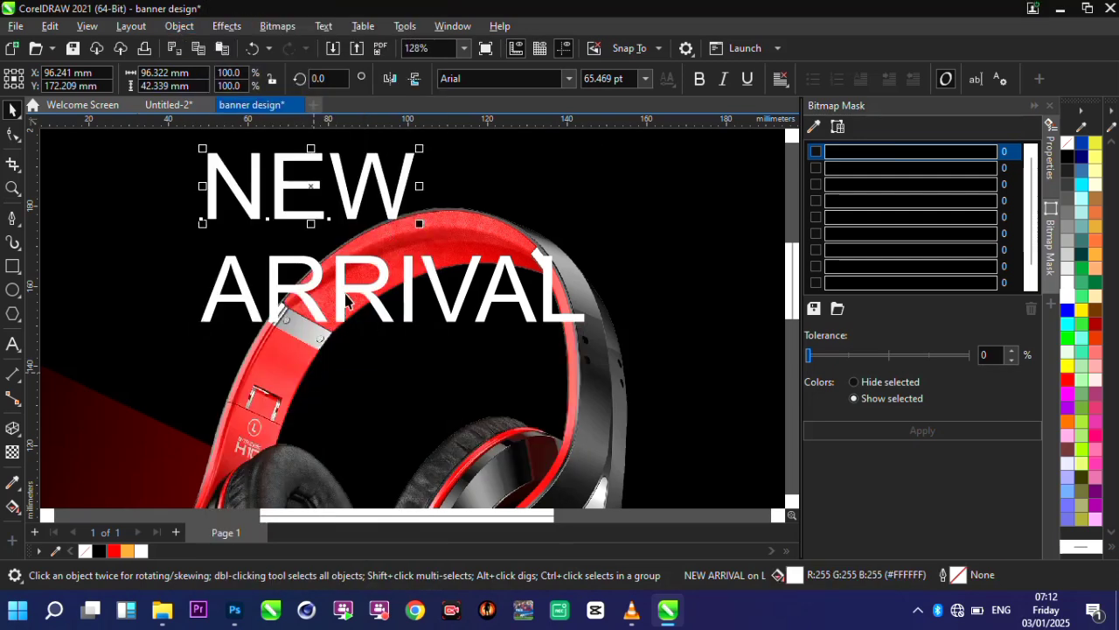
Enlarge the ARRIVAL line proportionally to about 155 × 27 mm.
{"action": "left_click", "coordinate": [380, 275]}
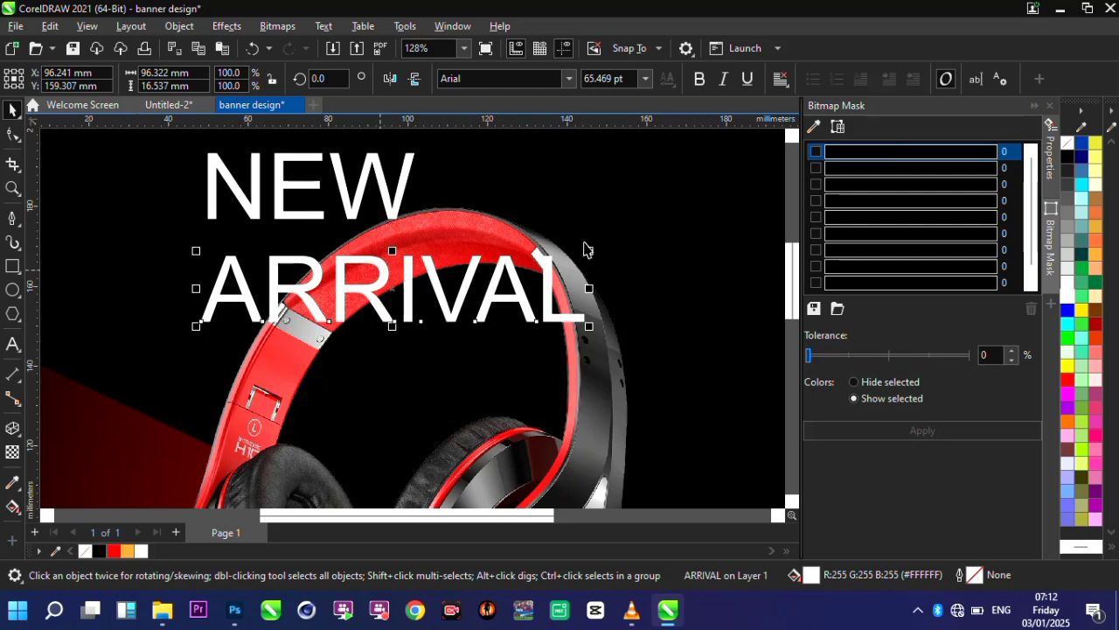
{"action": "left_click_drag", "start_coordinate": [591, 256], "coordinate": [732, 195]}
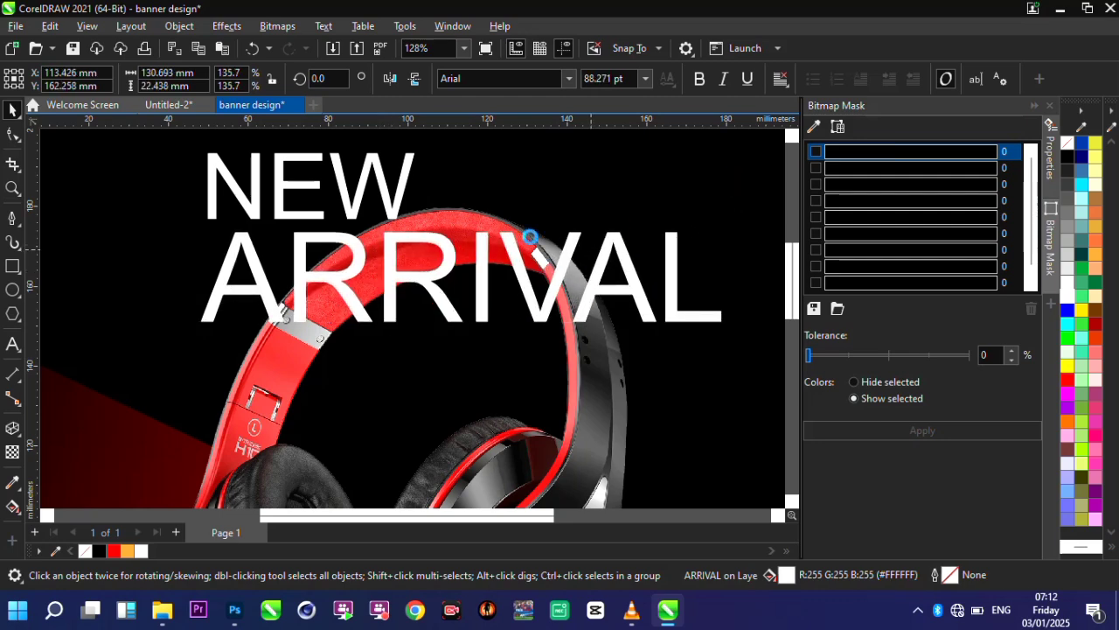
{"action": "scroll", "coordinate": [437, 256], "scroll_direction": "down", "scroll_amount": 1}
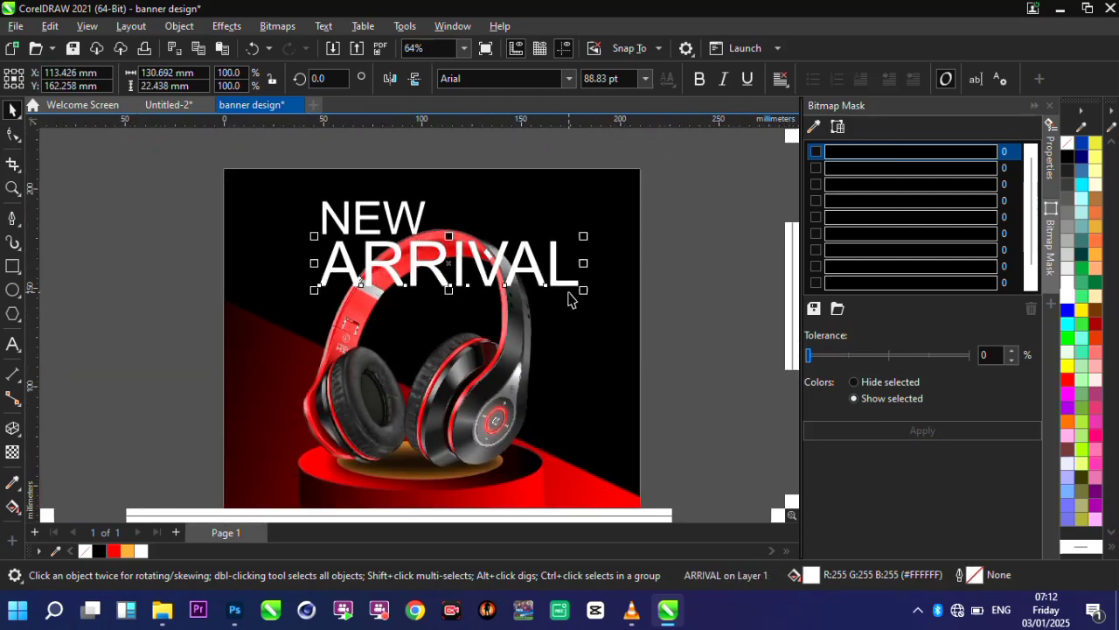
{"action": "scroll", "coordinate": [568, 299], "scroll_direction": "up", "scroll_amount": 1}
{"action": "left_click_drag", "start_coordinate": [278, 289], "coordinate": [222, 309]}
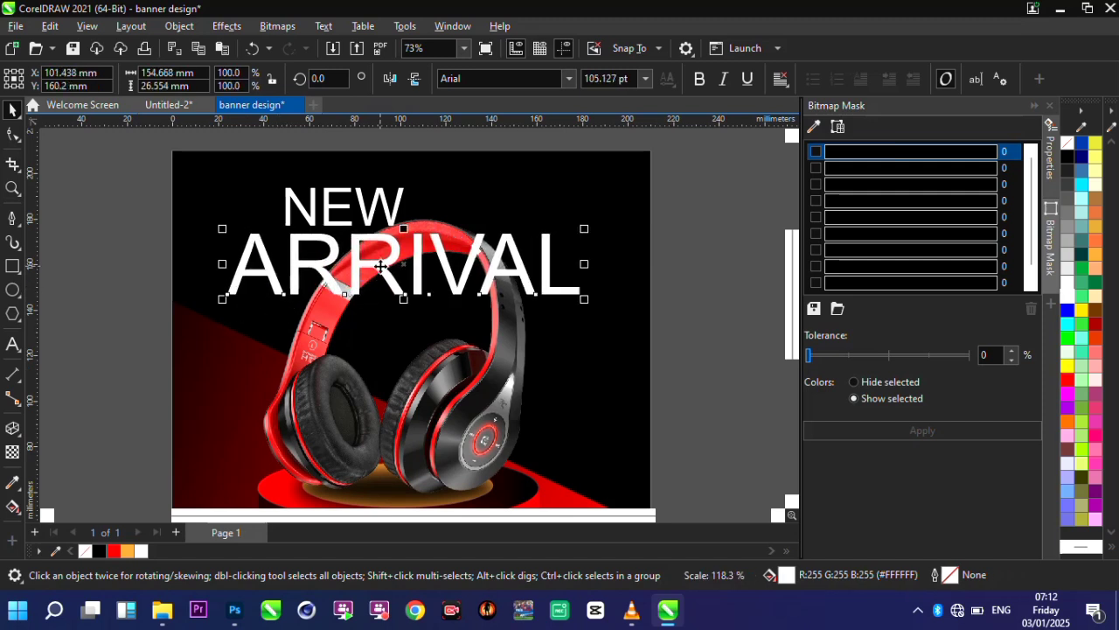
Set the ARRIVAL line in Coolvetica Condensed Rg and enlarge it to about 140 × 43 mm, shifted slightly down and right.
{"action": "left_click", "coordinate": [569, 82]}
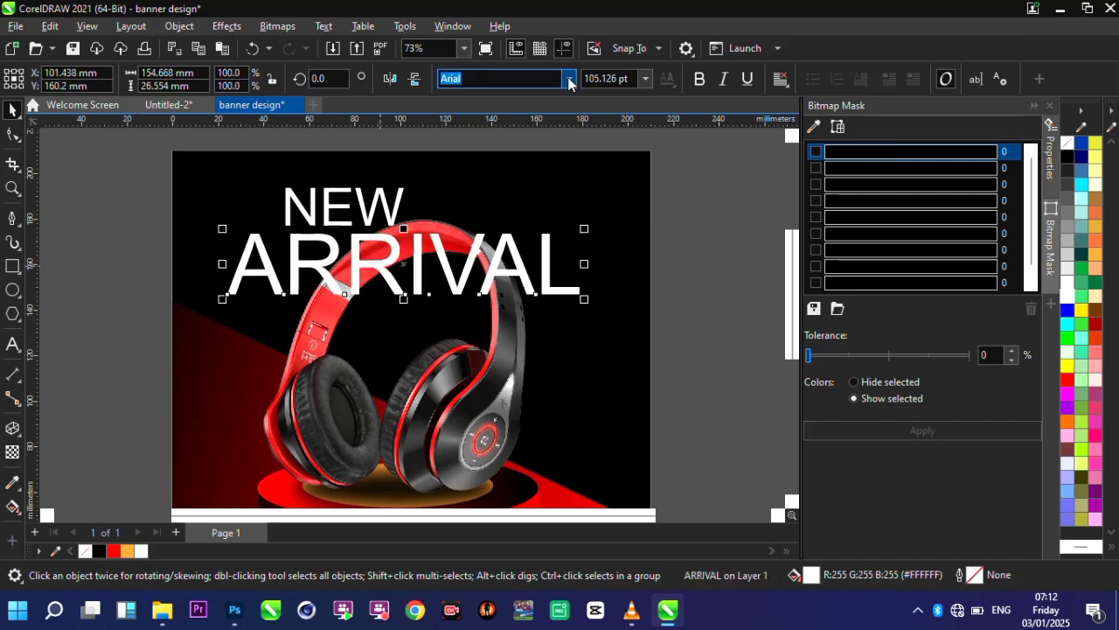
{"action": "left_click", "coordinate": [569, 79]}
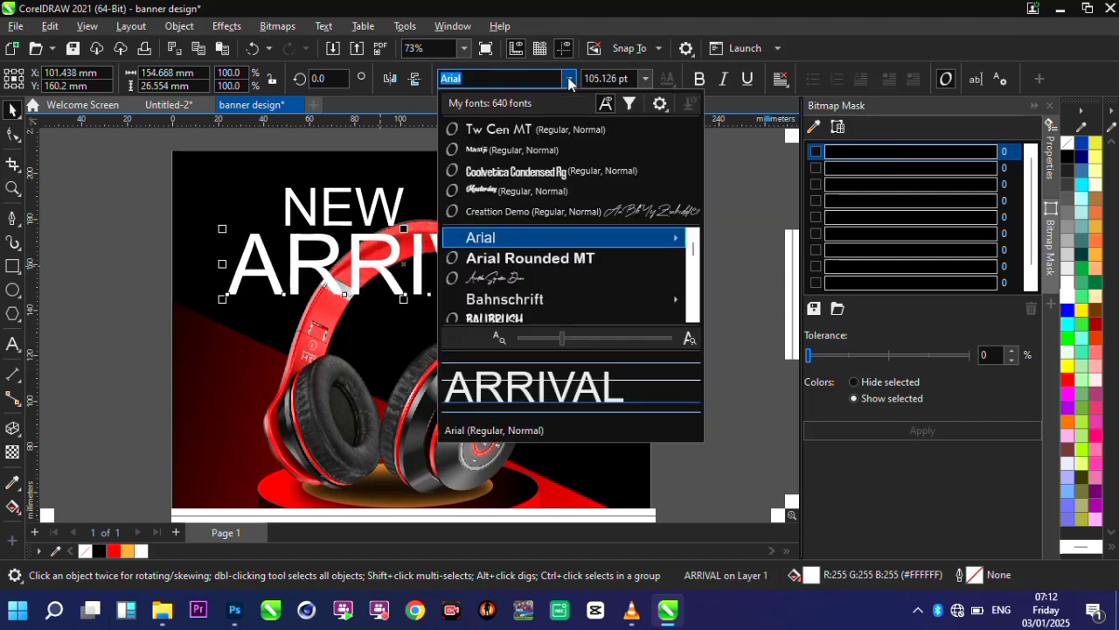
{"action": "left_click", "coordinate": [510, 172]}
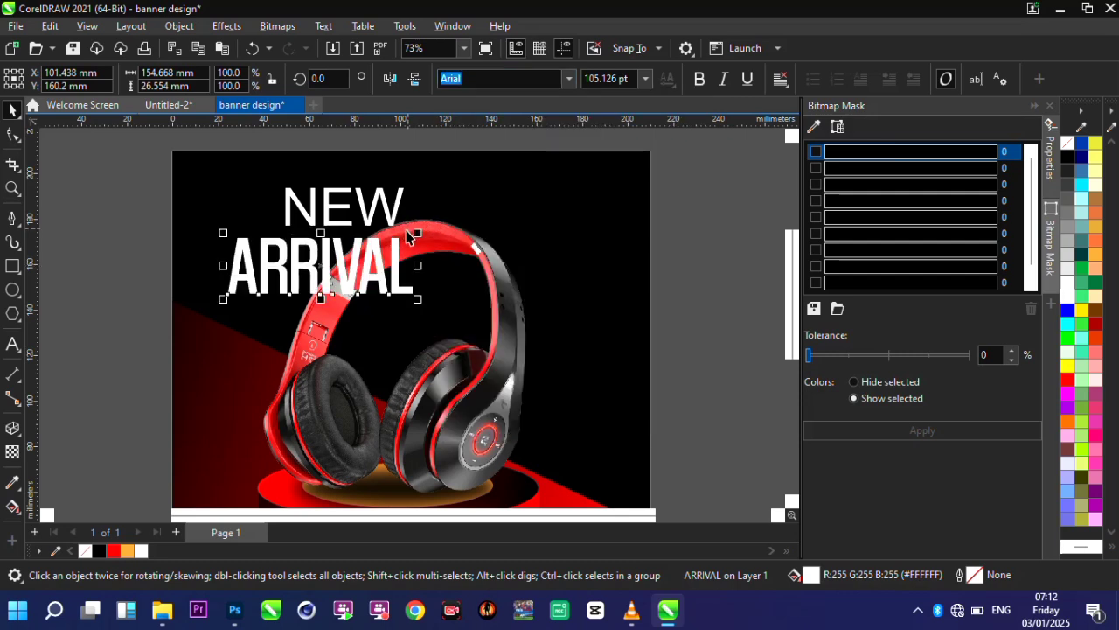
{"action": "left_click_drag", "start_coordinate": [535, 205], "coordinate": [569, 194]}
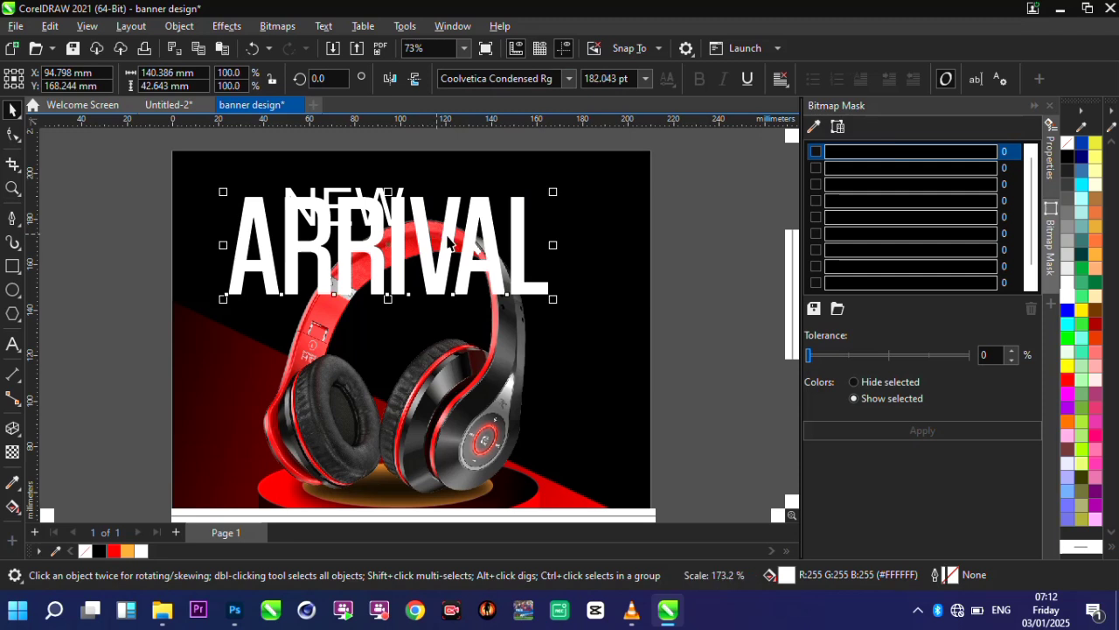
{"action": "left_click_drag", "start_coordinate": [453, 243], "coordinate": [473, 256]}
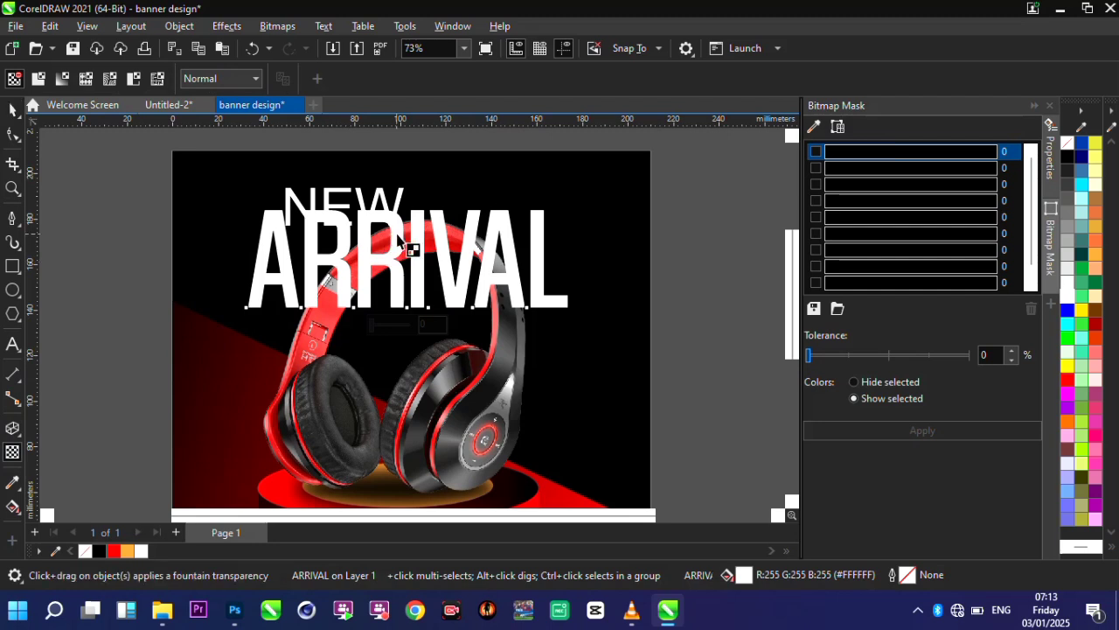
Apply a linear fountain transparency from 0 to 100 that fades the ARRIVAL text out toward its base.
{"action": "left_click_drag", "start_coordinate": [397, 235], "coordinate": [399, 308]}
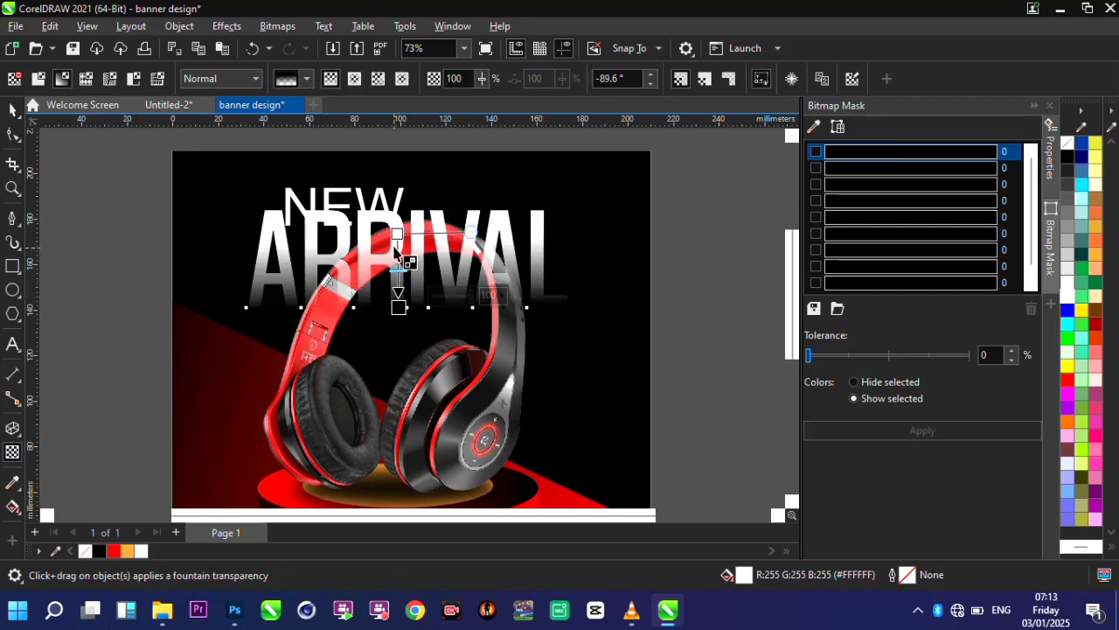
{"action": "left_click_drag", "start_coordinate": [397, 235], "coordinate": [395, 219]}
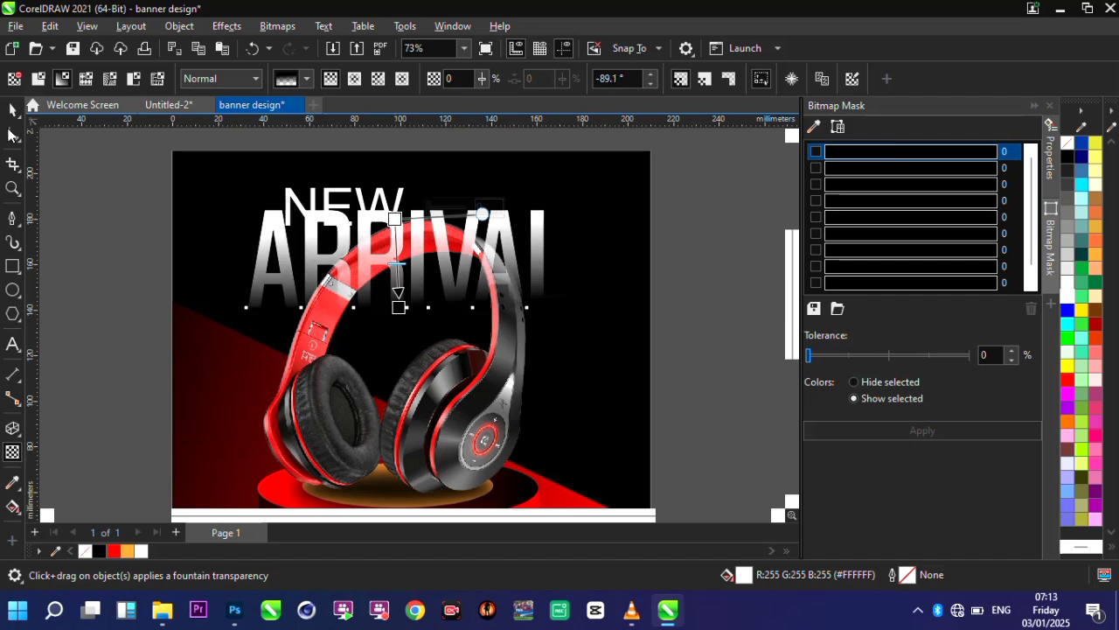
{"action": "left_click", "coordinate": [11, 109]}
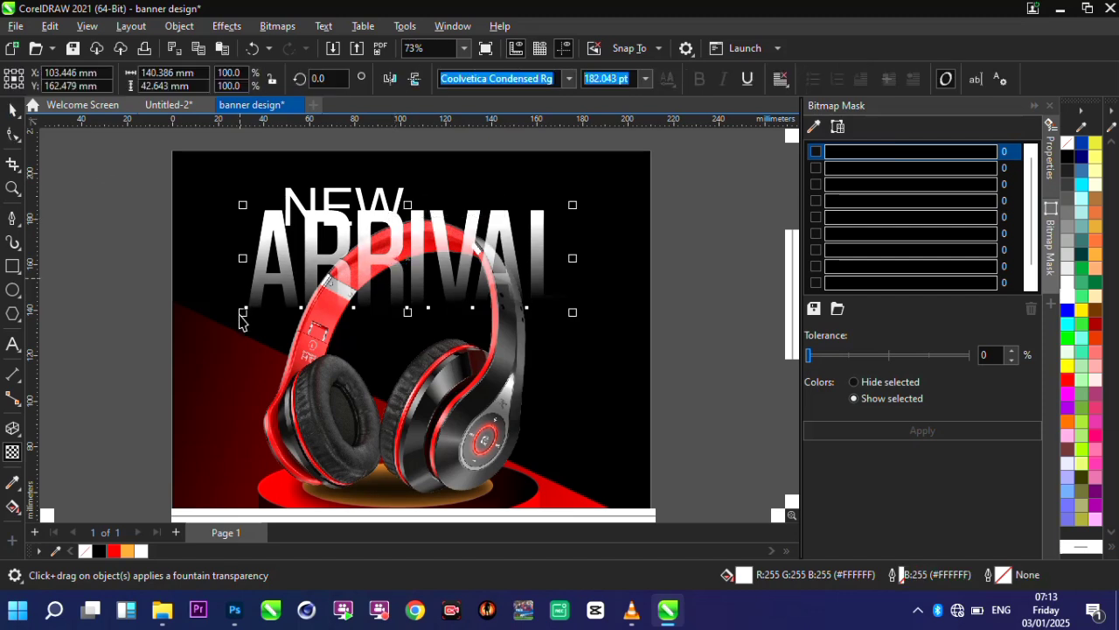
Enlarge the ARRIVAL text to about 172 × 52 mm, roughly centred across the banner, and straighten its fountain transparency to -90°.
{"action": "left_click_drag", "start_coordinate": [184, 341], "coordinate": [173, 350]}
{"action": "left_click_drag", "start_coordinate": [380, 259], "coordinate": [409, 251]}
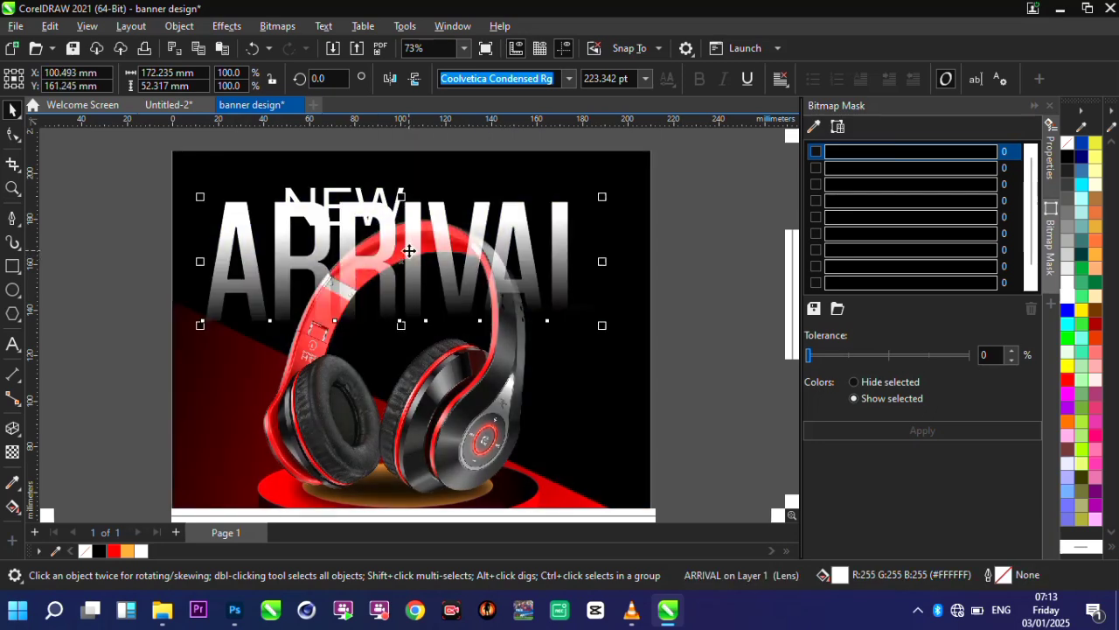
{"action": "left_click", "coordinate": [11, 454]}
{"action": "left_click_drag", "start_coordinate": [385, 211], "coordinate": [389, 320]}
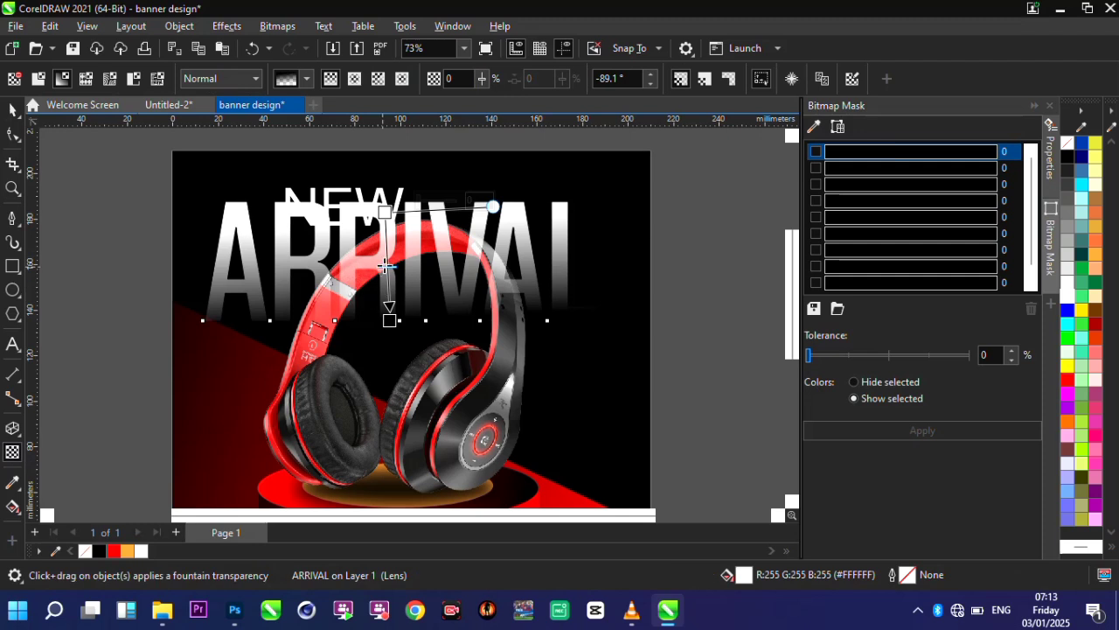
{"action": "mouse_move", "coordinate": [386, 213]}
{"action": "left_mouse_down"}
{"action": "mouse_move", "coordinate": [391, 241]}
{"action": "mouse_move", "coordinate": [390, 218]}
{"action": "left_mouse_up"}
{"action": "left_click", "coordinate": [12, 107]}
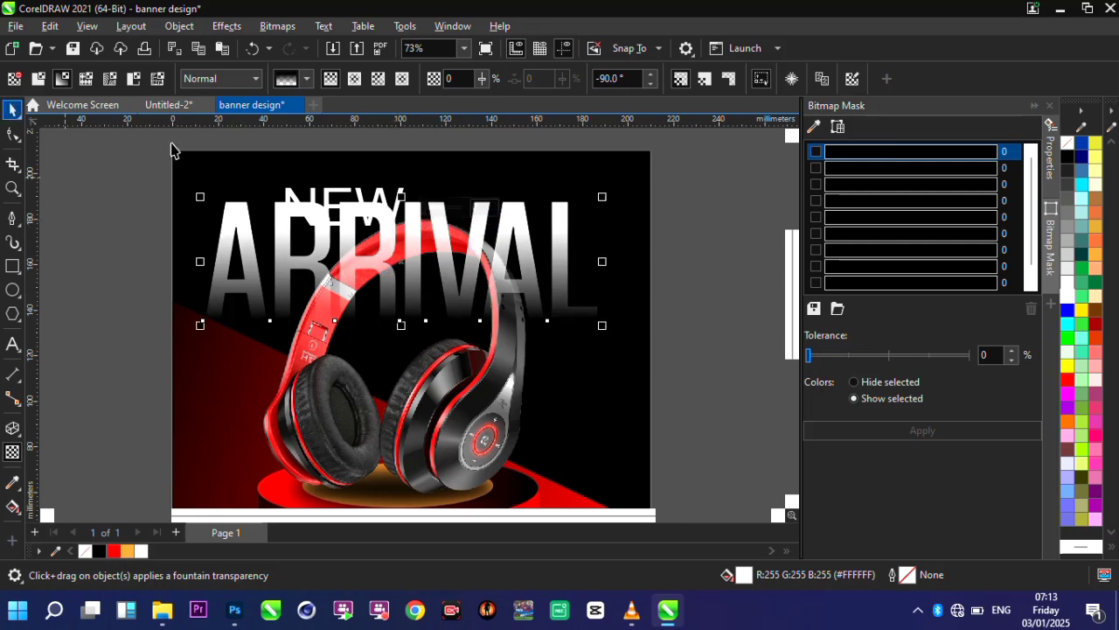
Shrink the NEW text to about 25 pt above the ARRIVAL line and spread its letters widely apart.
{"action": "left_click", "coordinate": [363, 194]}
{"action": "left_click", "coordinate": [364, 195]}
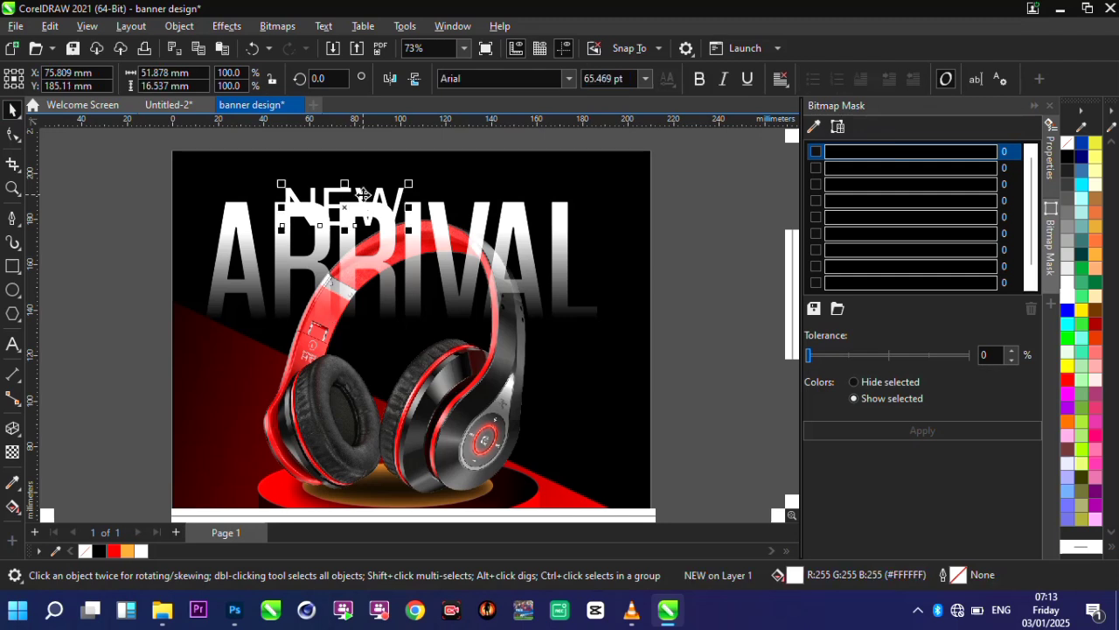
{"action": "left_click_drag", "start_coordinate": [404, 231], "coordinate": [490, 209]}
{"action": "left_click", "coordinate": [10, 134]}
{"action": "left_click", "coordinate": [9, 109]}
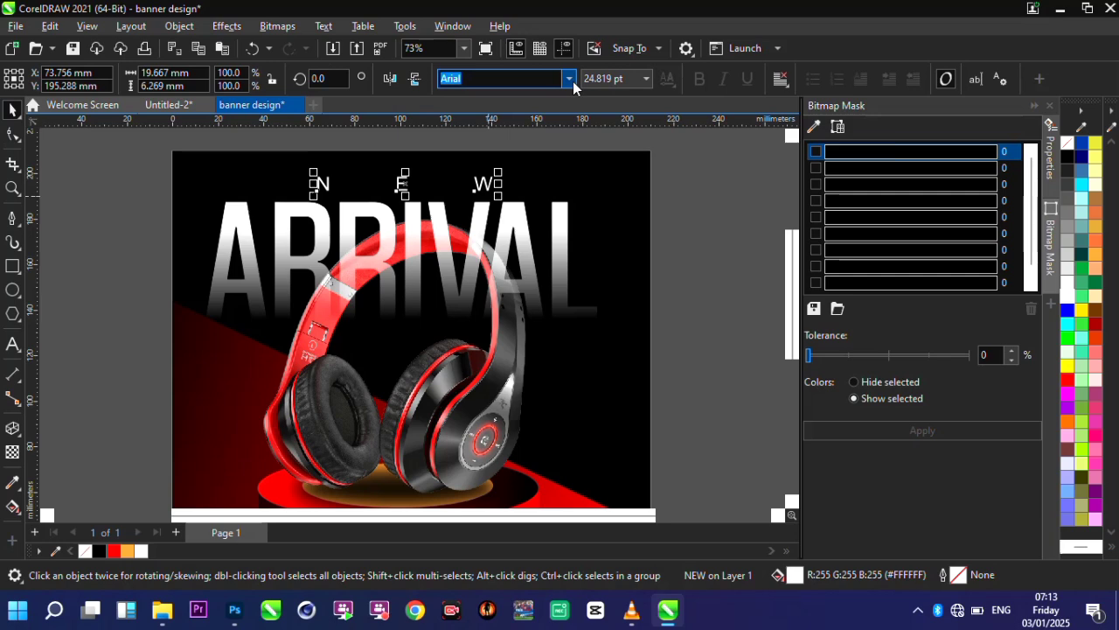
Set the NEW text in Tw Cen MT and centre it at about X 98 mm, Y 194 mm above ARRIVAL.
{"action": "left_click", "coordinate": [570, 79]}
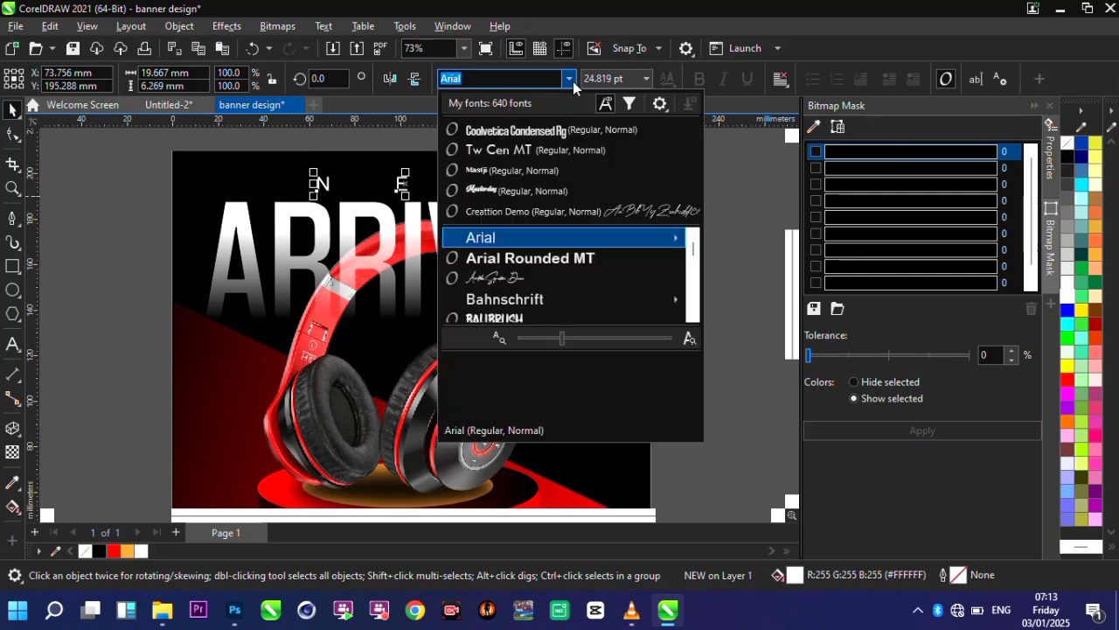
{"action": "left_click", "coordinate": [525, 150]}
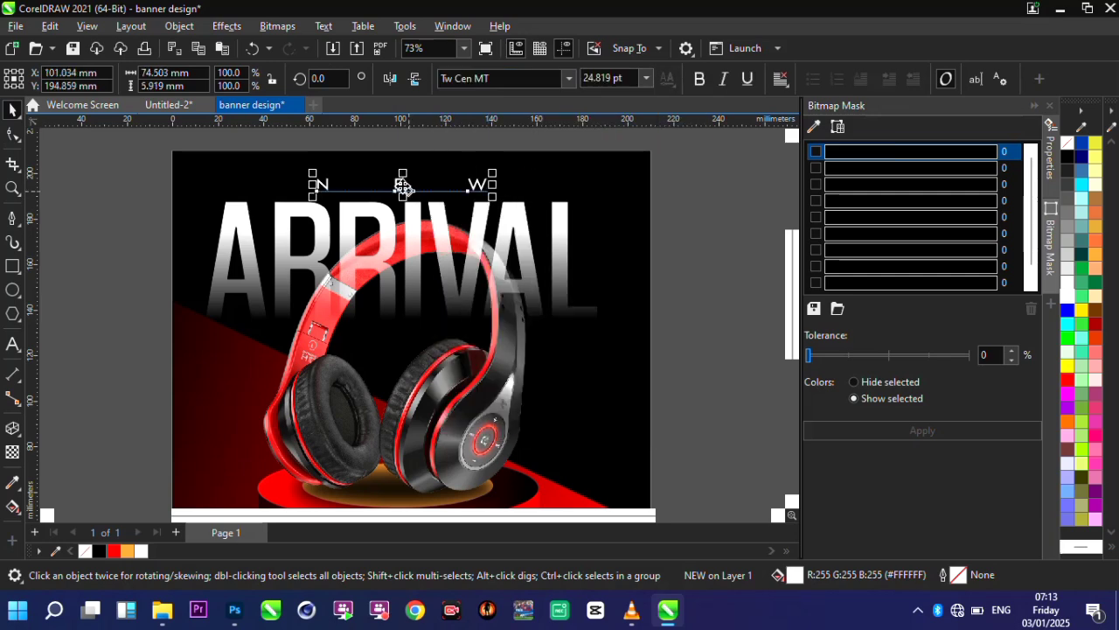
{"action": "left_click_drag", "start_coordinate": [402, 185], "coordinate": [395, 187]}
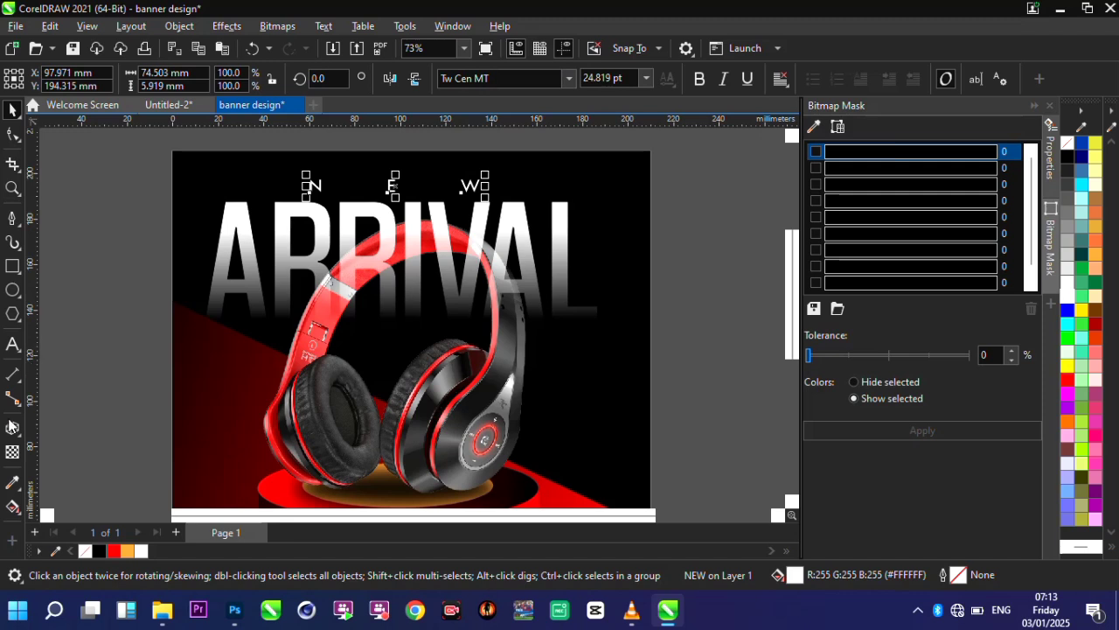
Fade the NEW text toward its base with a fountain transparency, and send both headline lines behind the headphones.
{"action": "left_click", "coordinate": [14, 451]}
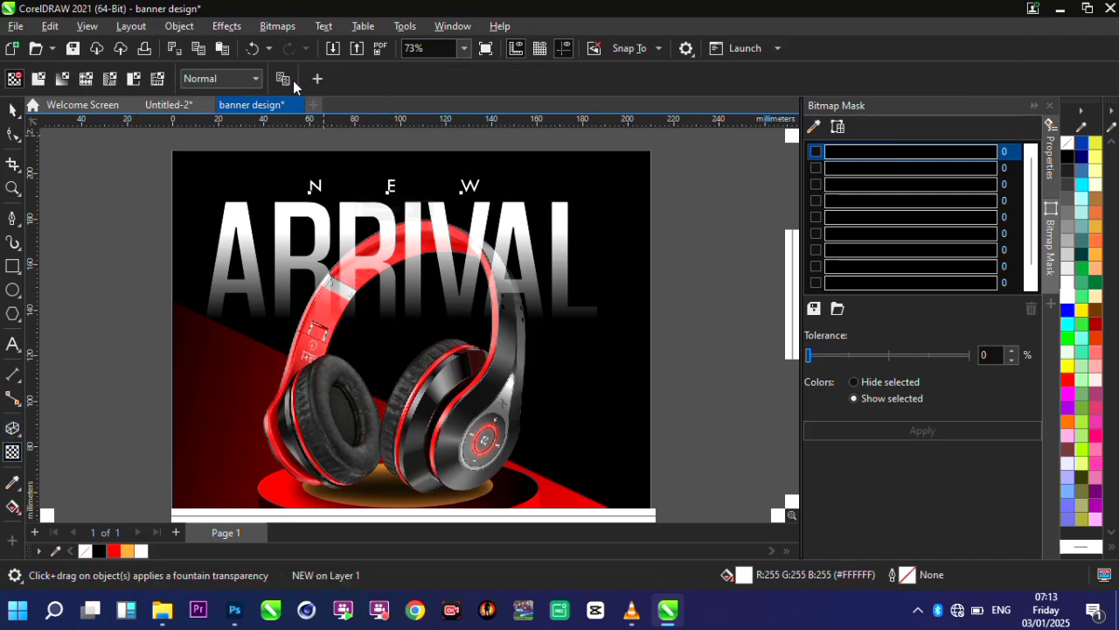
{"action": "left_click", "coordinate": [391, 186]}
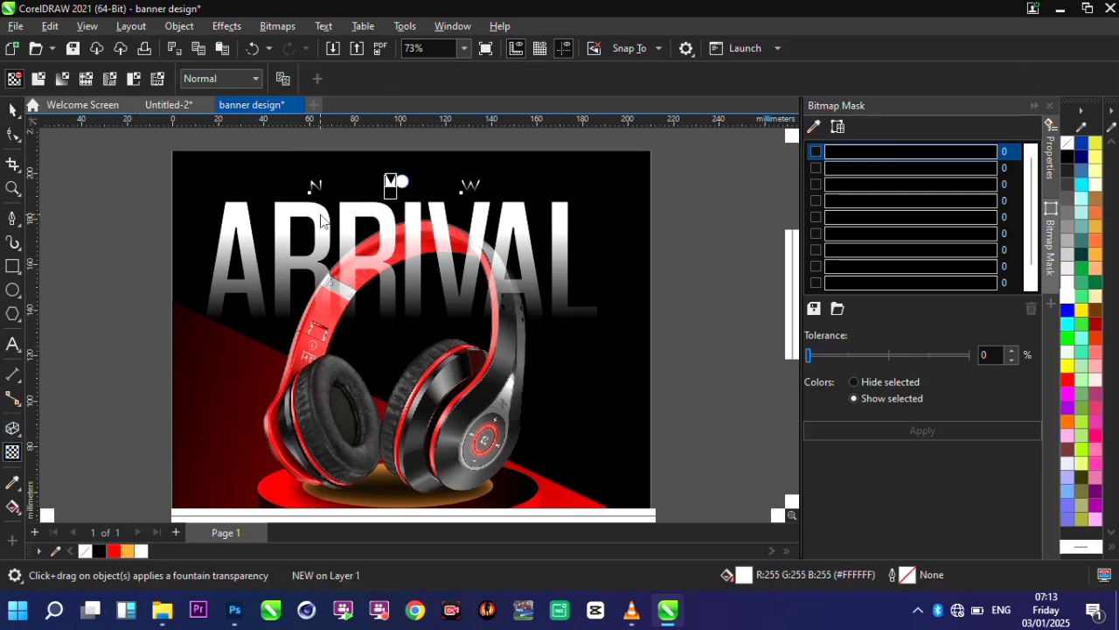
{"action": "left_click", "coordinate": [11, 111]}
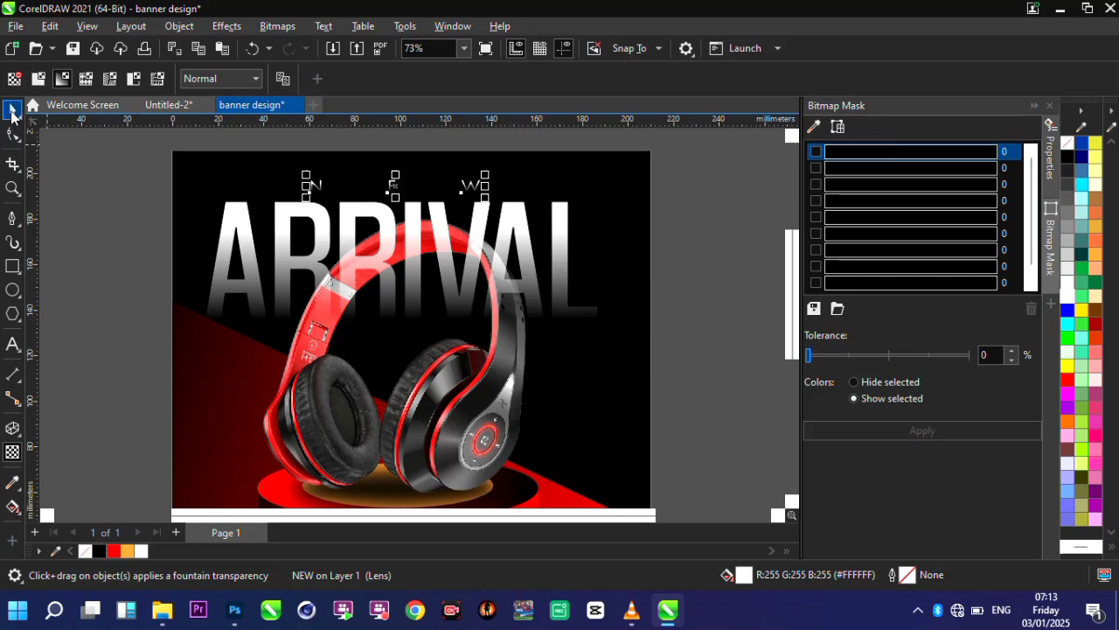
{"action": "left_click_drag", "start_coordinate": [138, 153], "coordinate": [647, 360]}
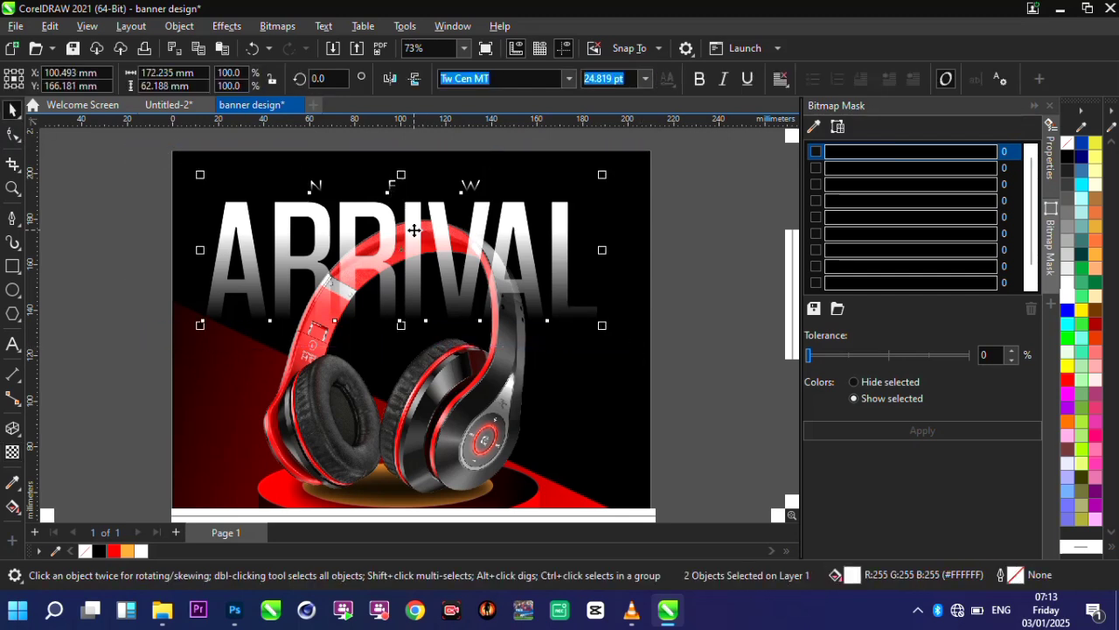
{"action": "key", "text": "ctrl+Page_Down"}
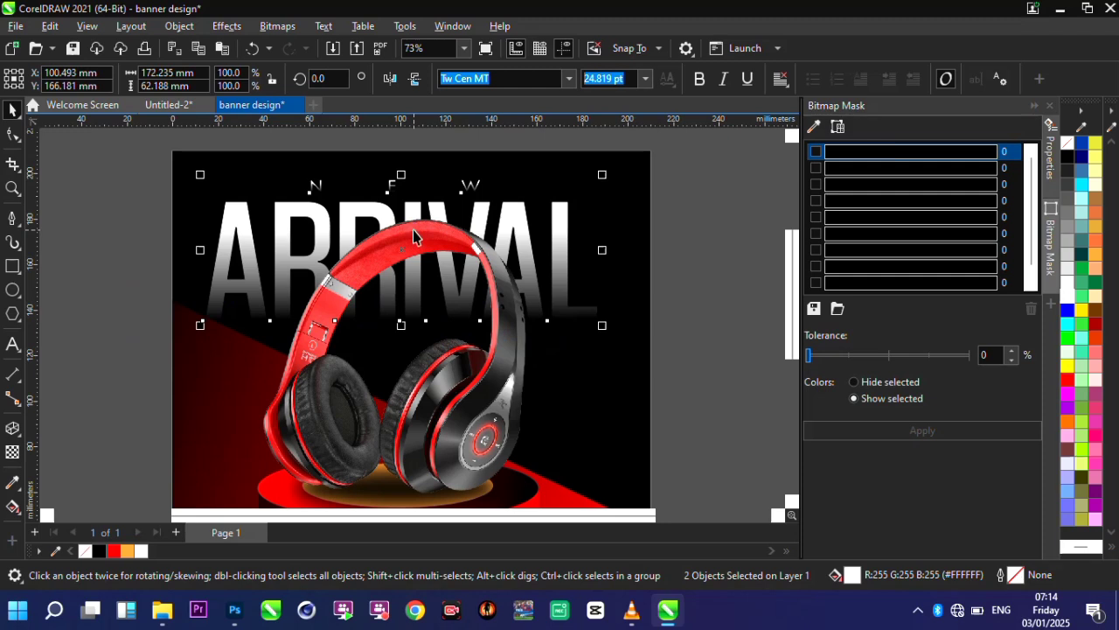
Scale the headphones and podium group down to about 138 × 170 mm and centre it at about X 100 mm, Y 89 mm.
{"action": "left_click", "coordinate": [477, 321]}
{"action": "left_click", "coordinate": [573, 215]}
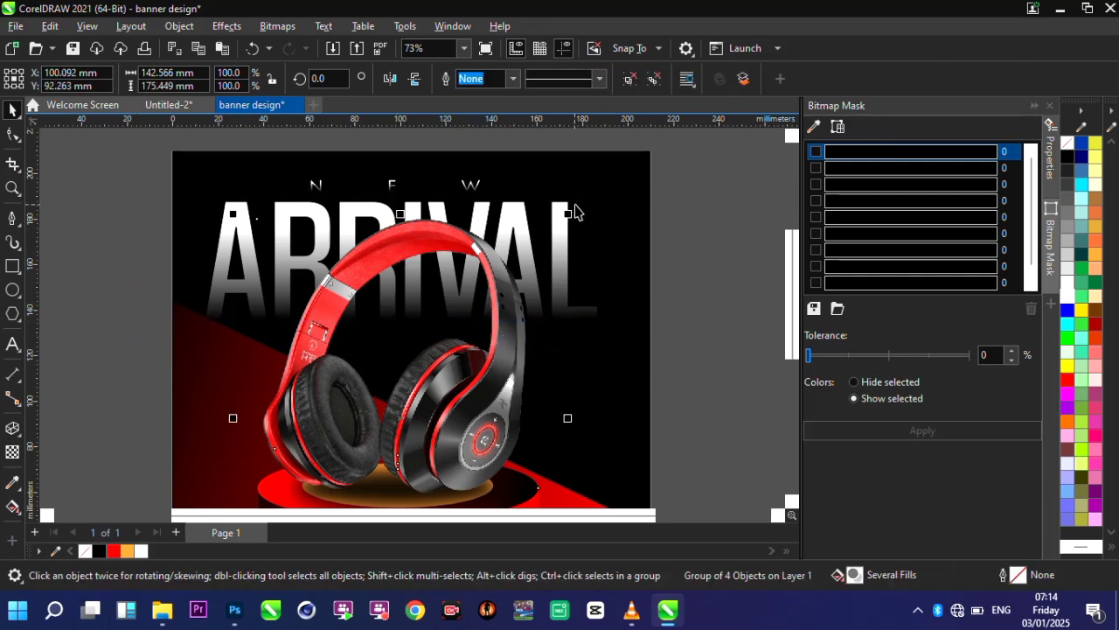
{"action": "mouse_move", "coordinate": [573, 219]}
{"action": "left_mouse_down"}
{"action": "mouse_move", "coordinate": [578, 229]}
{"action": "mouse_move", "coordinate": [557, 224]}
{"action": "left_mouse_up"}
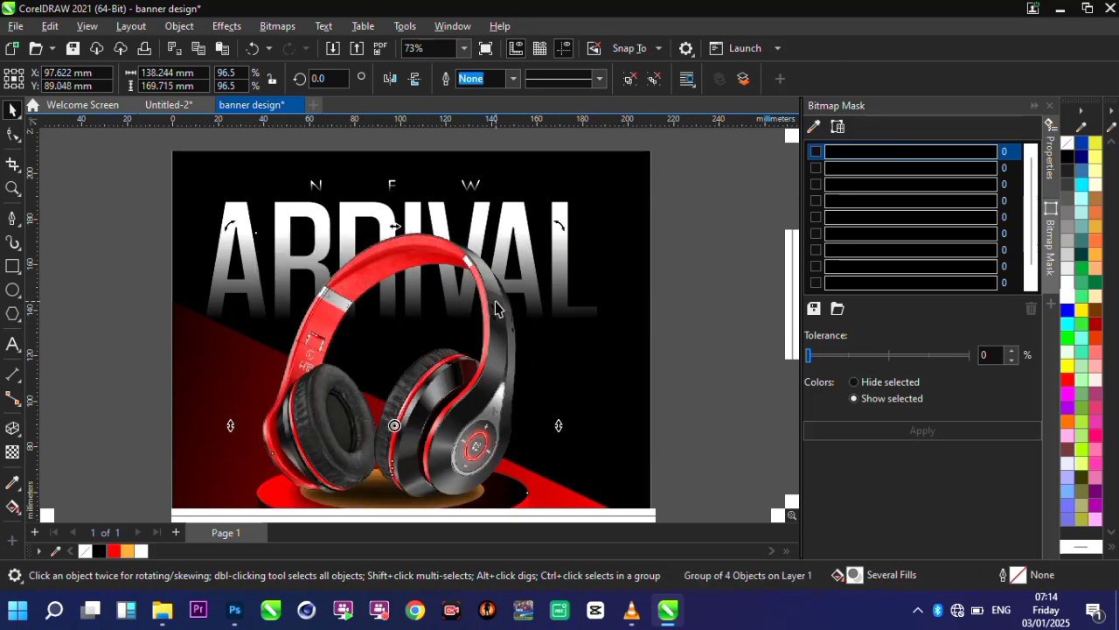
{"action": "scroll", "coordinate": [496, 301], "scroll_direction": "down", "scroll_amount": 3}
{"action": "scroll", "coordinate": [560, 367], "scroll_direction": "up", "scroll_amount": 2}
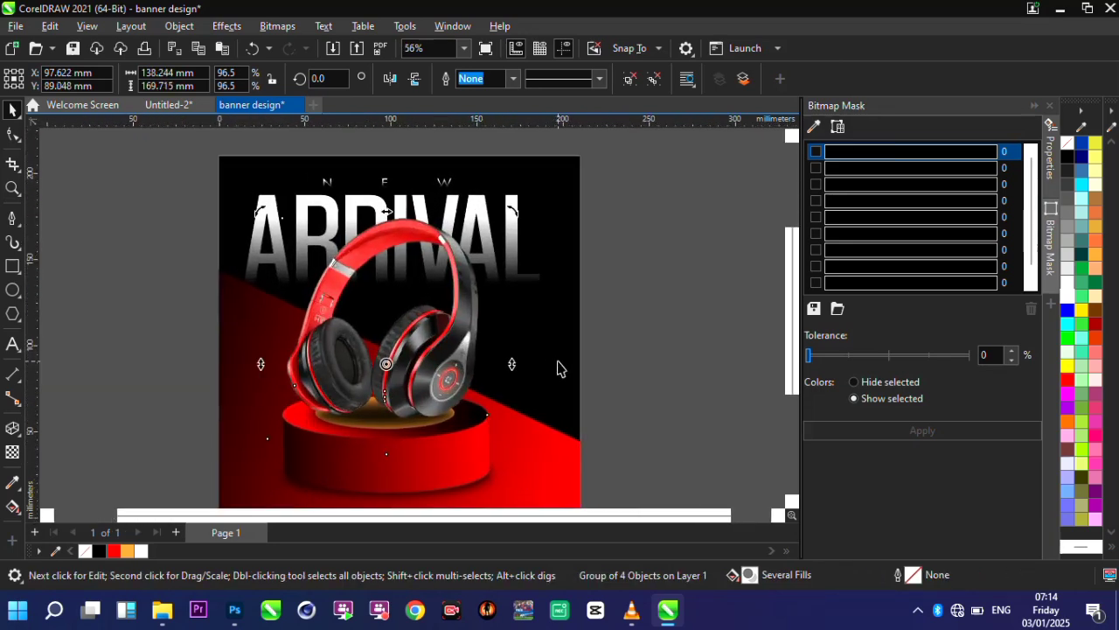
{"action": "left_click_drag", "start_coordinate": [449, 338], "coordinate": [453, 337]}
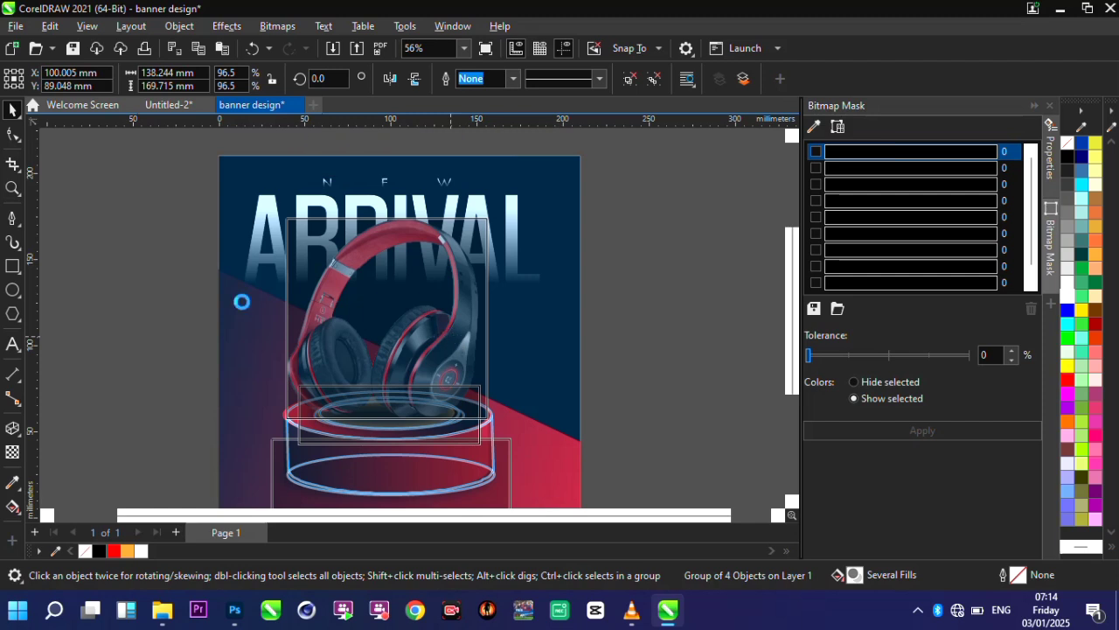
{"action": "left_click", "coordinate": [133, 282]}
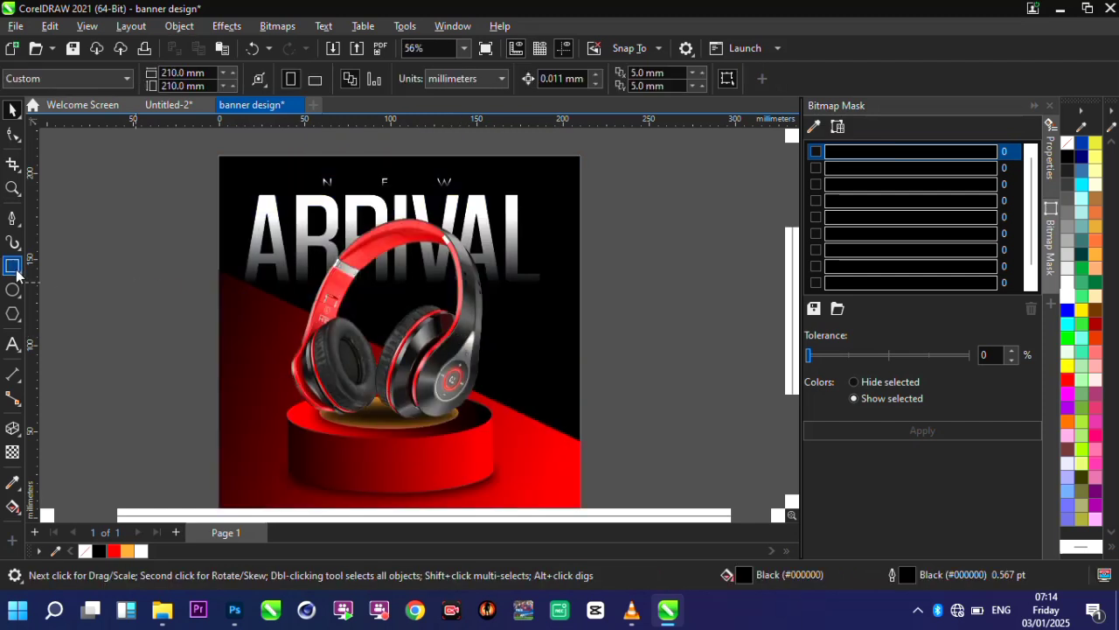
Draw a circle about 40 mm in diameter beside the podium in the banner's lower right corner and fill it light orange.
{"action": "left_click", "coordinate": [12, 288]}
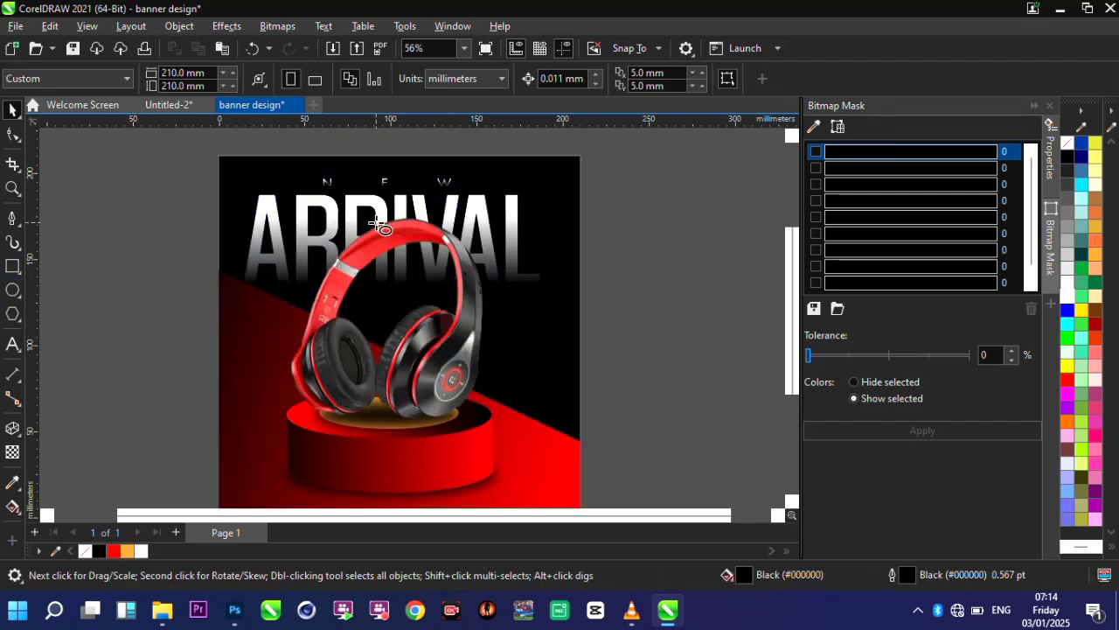
{"action": "scroll", "coordinate": [495, 390], "scroll_direction": "up", "scroll_amount": 2}
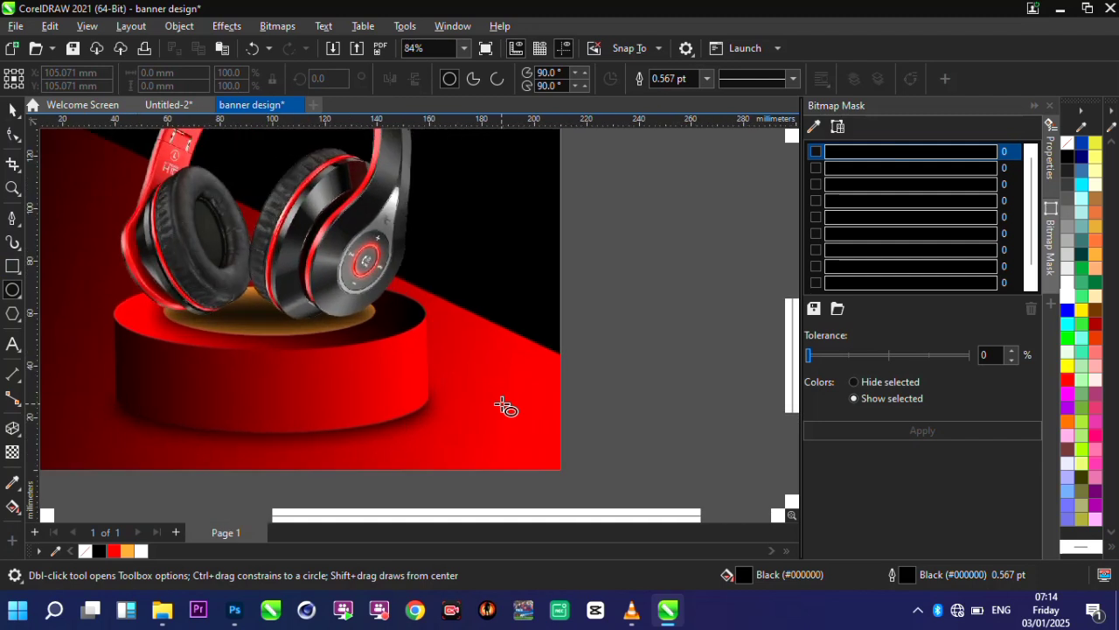
{"action": "left_click_drag", "start_coordinate": [442, 349], "coordinate": [547, 393]}
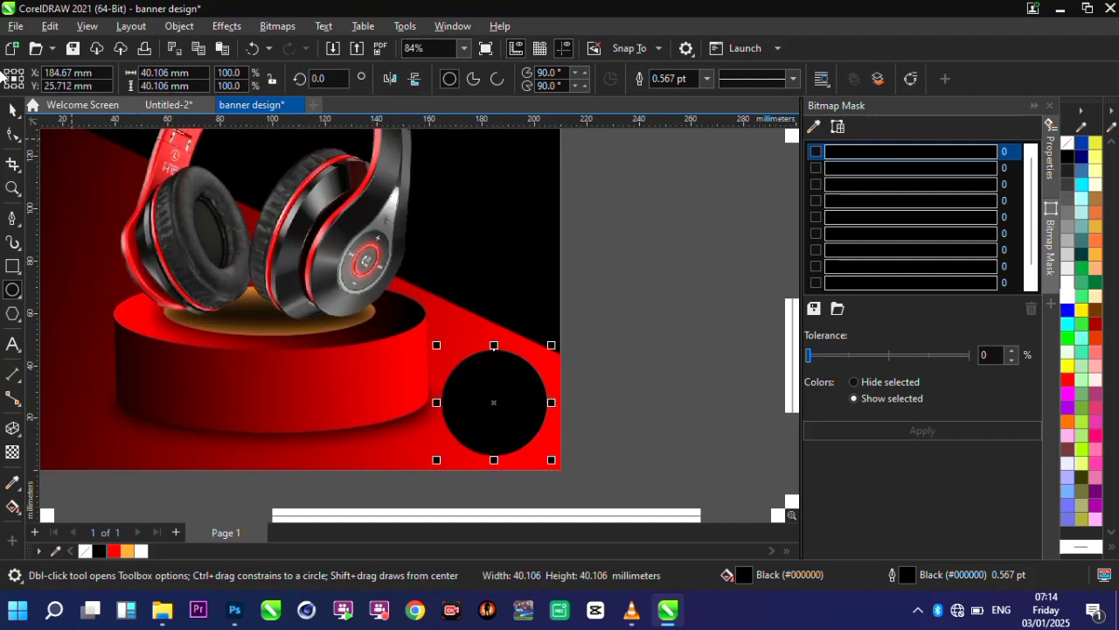
{"action": "left_click", "coordinate": [12, 109]}
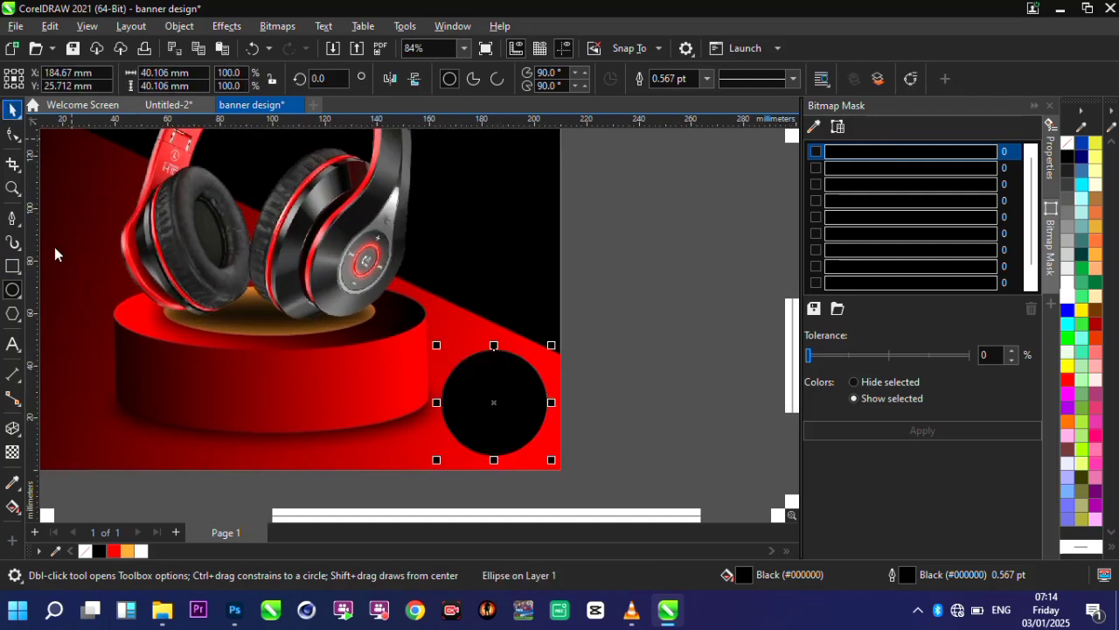
{"action": "left_click", "coordinate": [127, 551]}
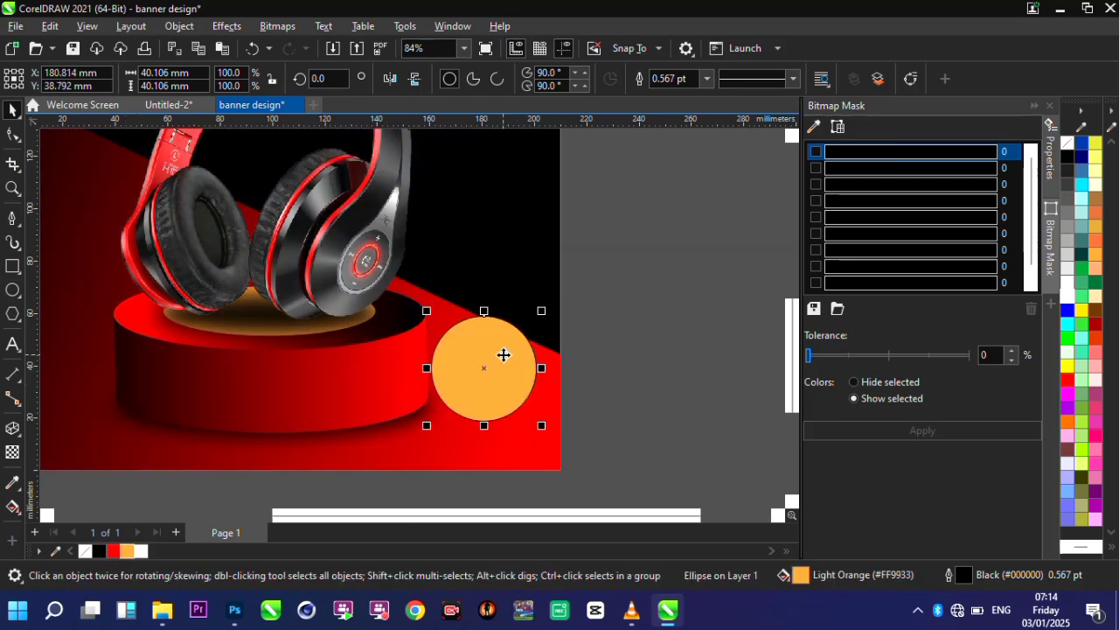
Move the orange circle to about X 180.5 mm, Y 35 mm and remove its outline.
{"action": "scroll", "coordinate": [502, 372], "scroll_direction": "up", "scroll_amount": 3}
{"action": "left_click_drag", "start_coordinate": [500, 370], "coordinate": [499, 389]}
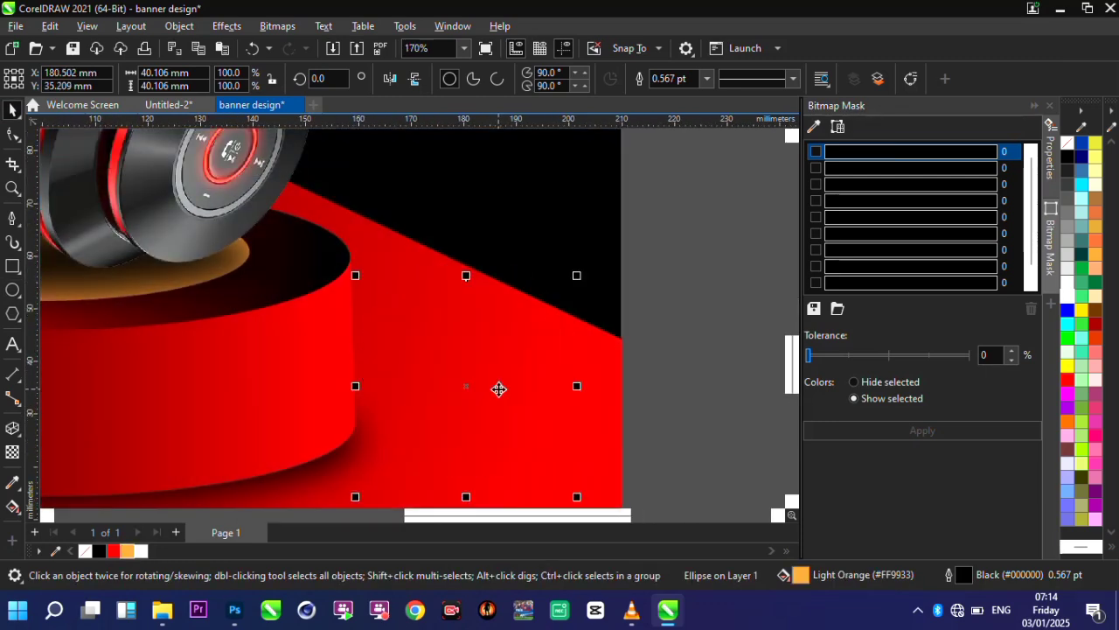
{"action": "left_click", "coordinate": [706, 80]}
{"action": "left_click", "coordinate": [664, 95]}
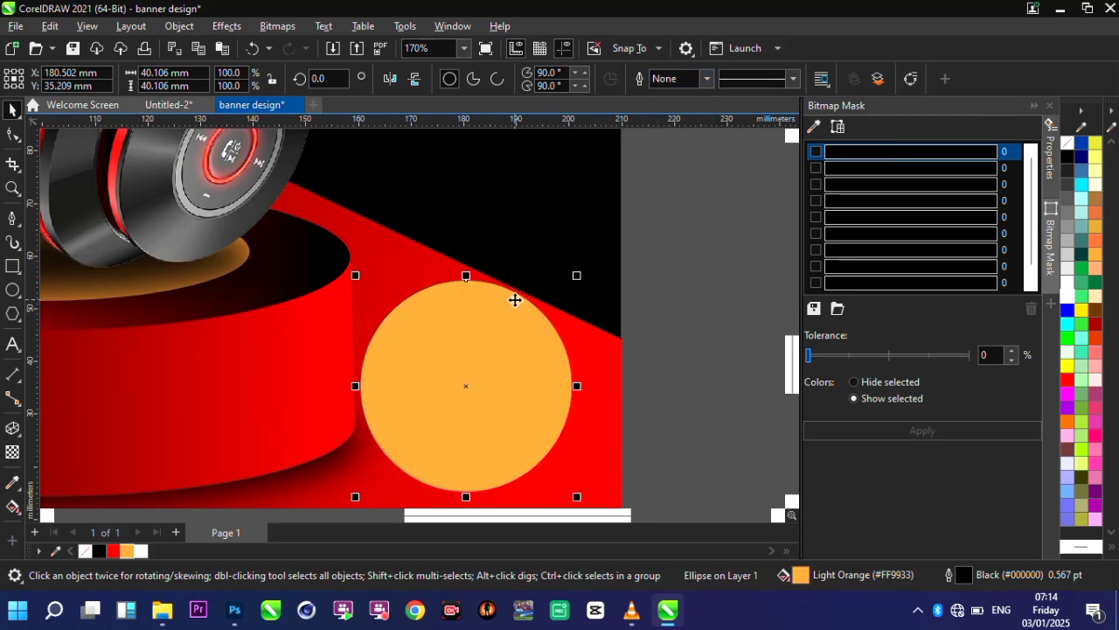
Copy and paste the orange circle in place, and scale one of the two to about 31.4 mm around the shared centre.
{"action": "left_click", "coordinate": [49, 27]}
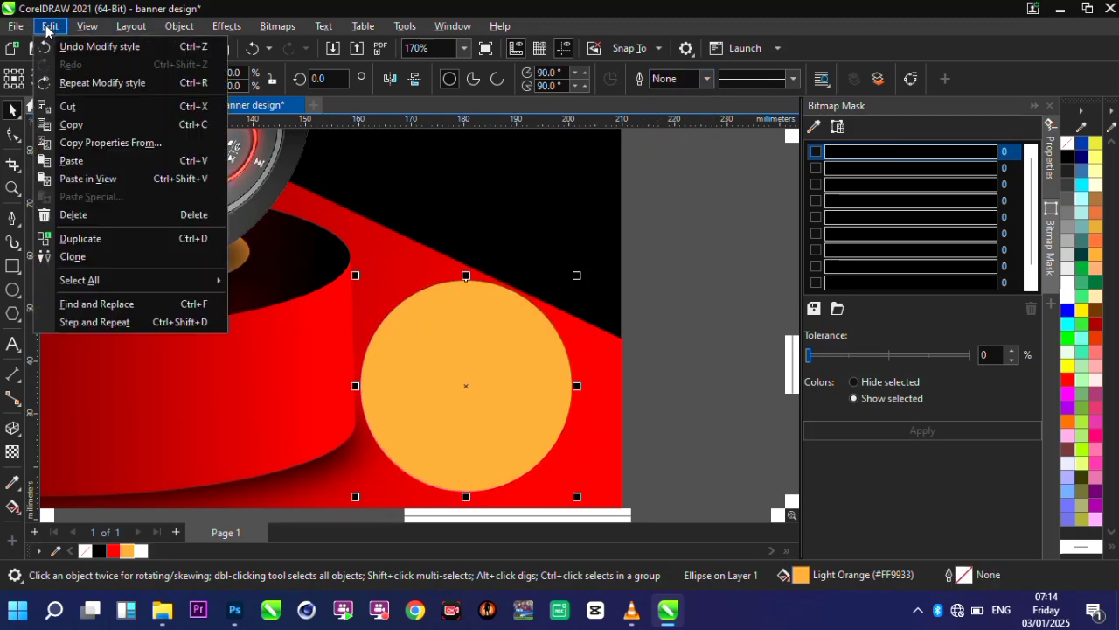
{"action": "left_click", "coordinate": [107, 126]}
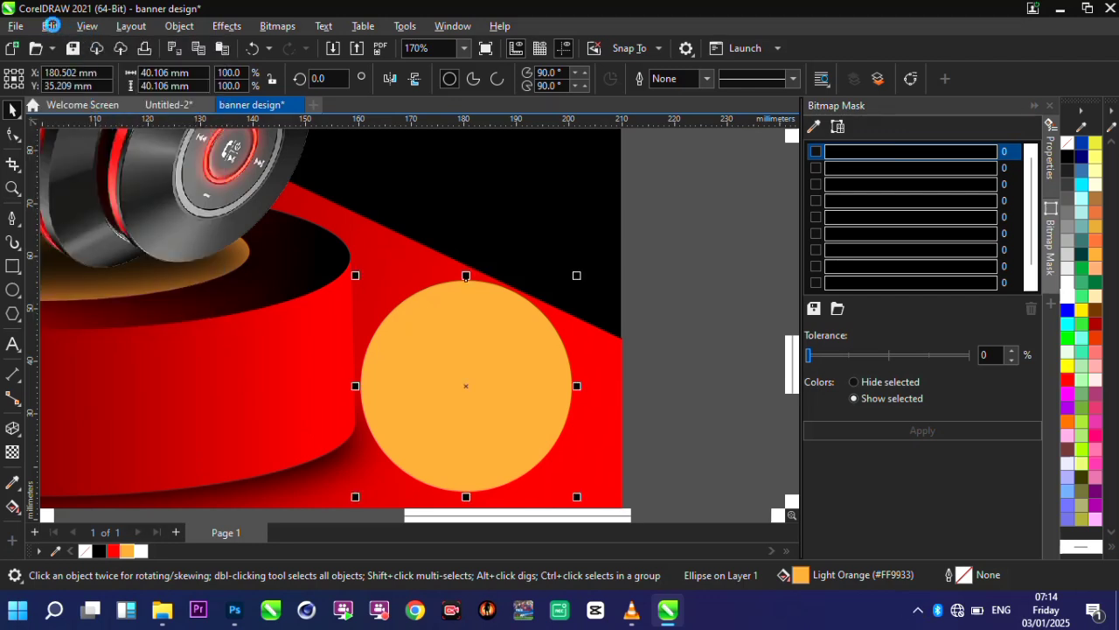
{"action": "left_click", "coordinate": [51, 27]}
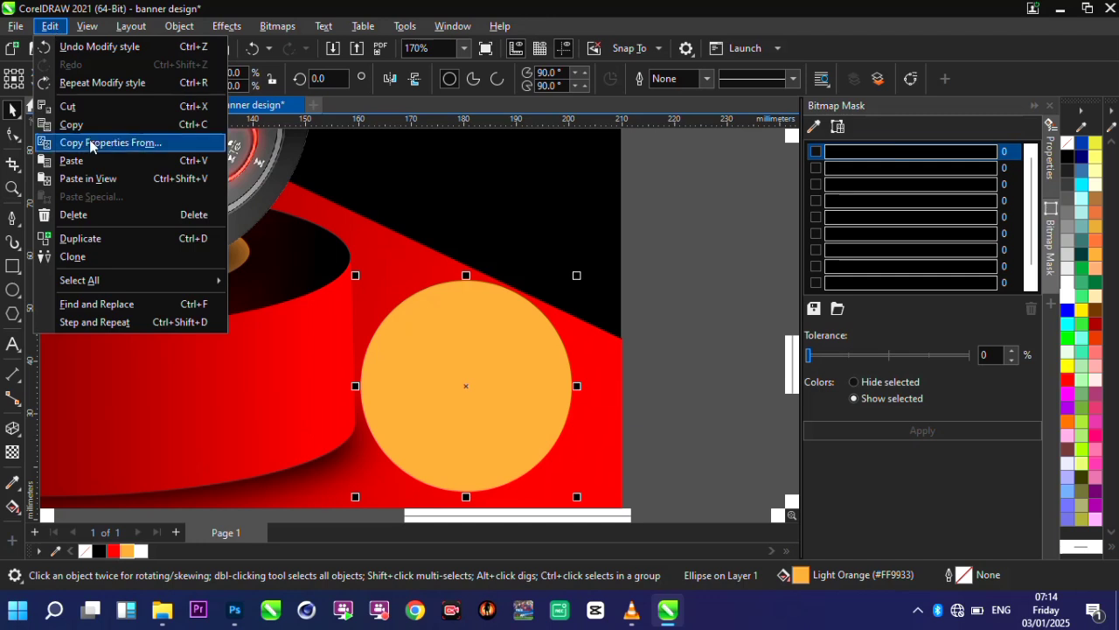
{"action": "left_click", "coordinate": [109, 160]}
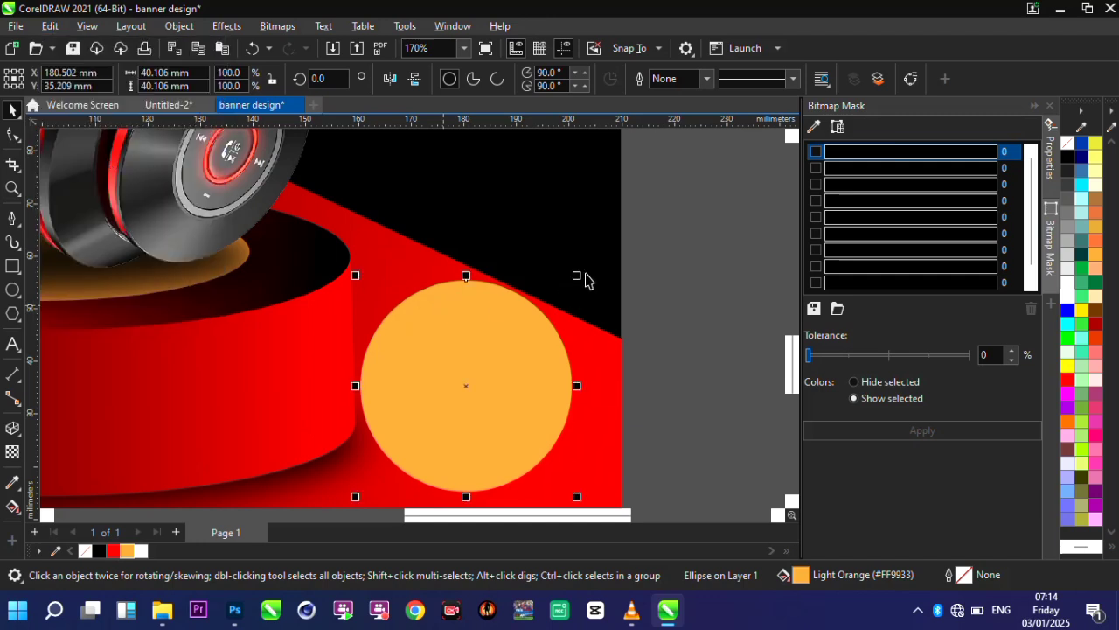
{"action": "left_click_drag", "start_coordinate": [577, 278], "coordinate": [555, 289]}
{"action": "key", "text": "Escape"}
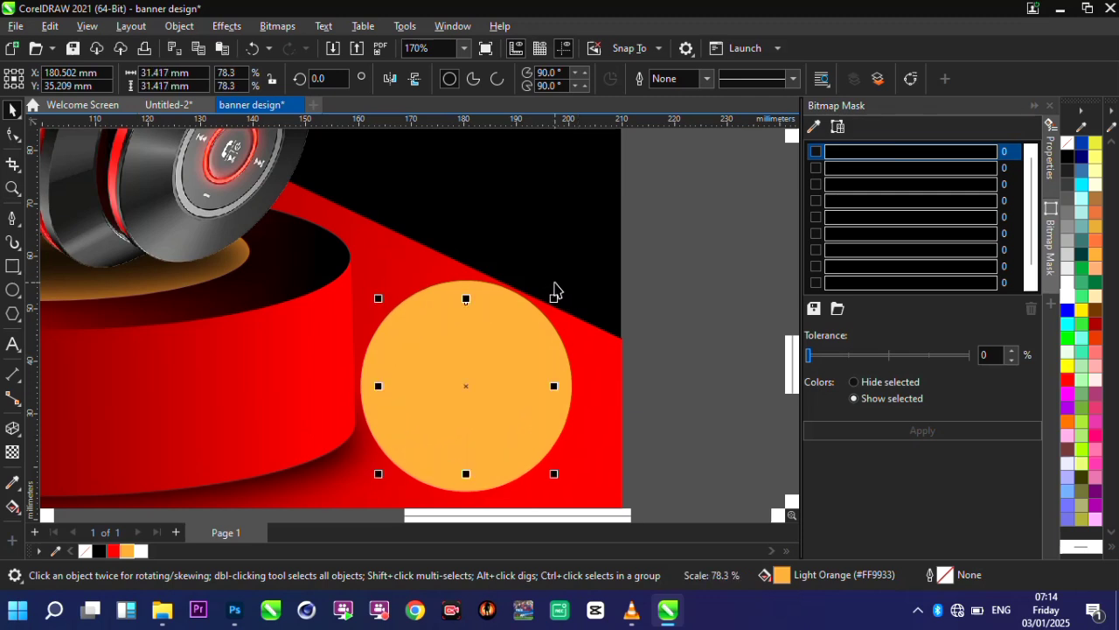
Remove the larger circle's fill and give it a light orange outline.
{"action": "left_click", "coordinate": [84, 551]}
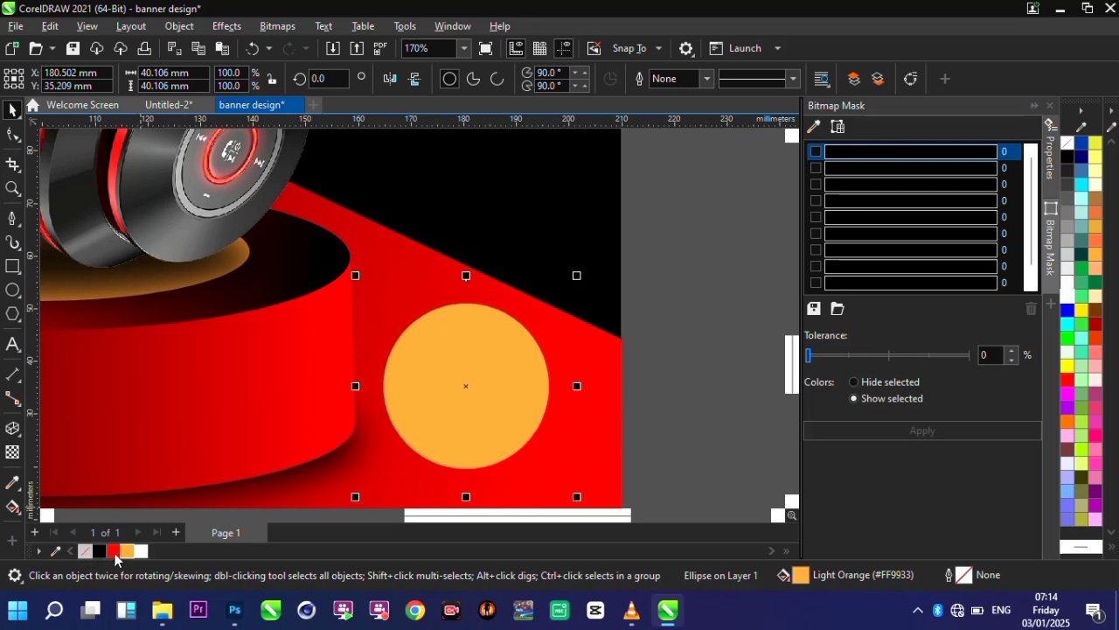
{"action": "right_click", "coordinate": [126, 553]}
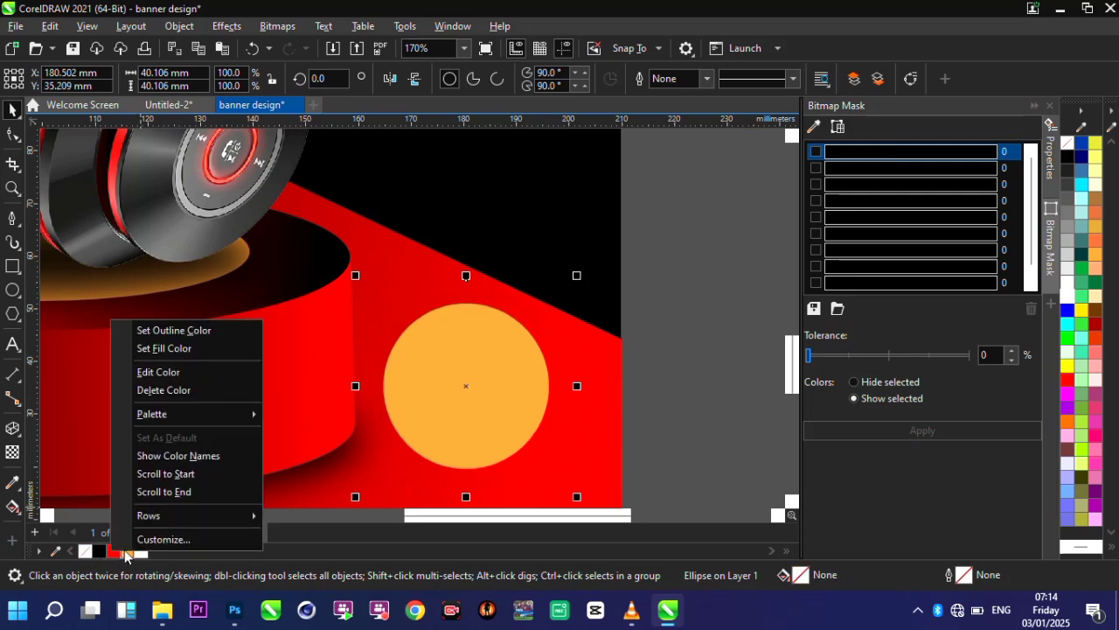
{"action": "left_click", "coordinate": [206, 331]}
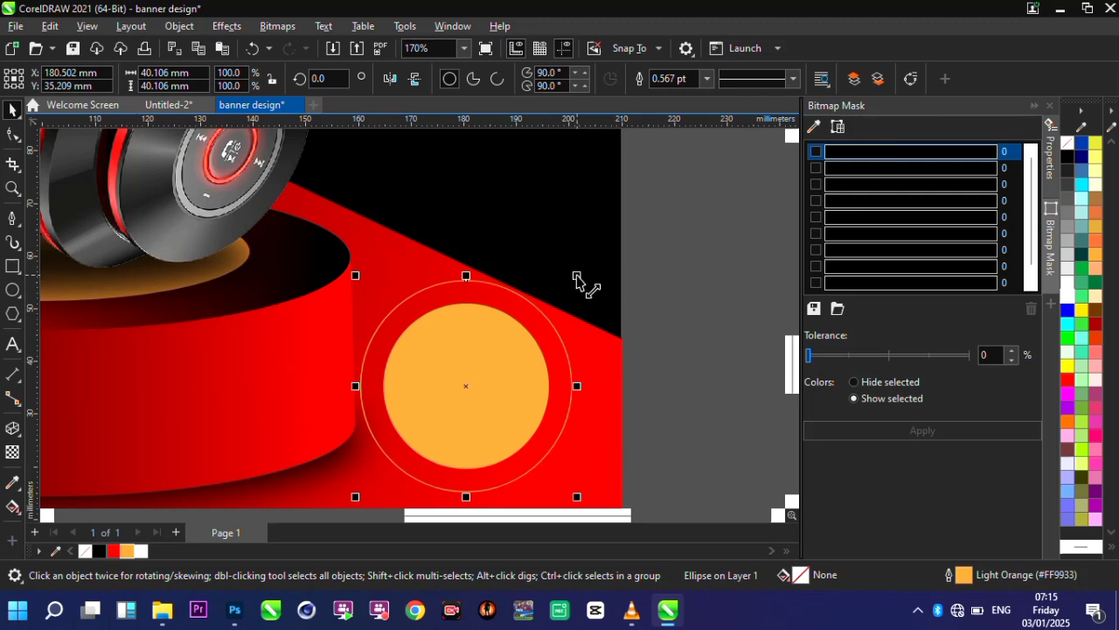
Shrink the outlined ring concentrically to about 37.3 mm and set its outline width to 2.0 pt.
{"action": "mouse_move", "coordinate": [575, 275]}
{"action": "left_mouse_down"}
{"action": "mouse_move", "coordinate": [582, 287]}
{"action": "mouse_move", "coordinate": [572, 288]}
{"action": "left_mouse_up"}
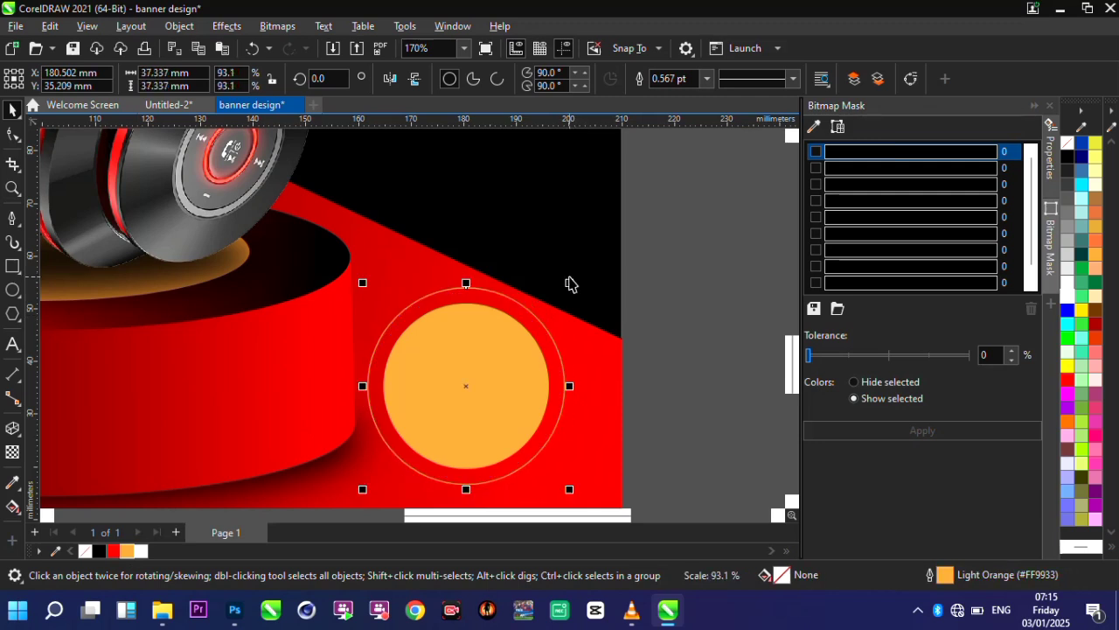
{"action": "left_click", "coordinate": [707, 80]}
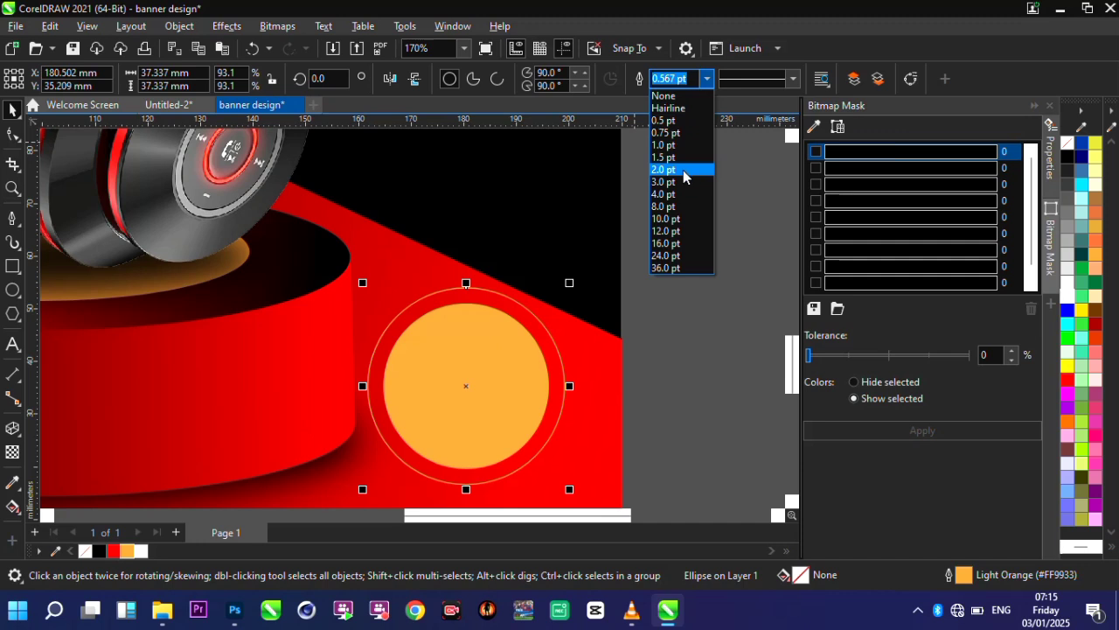
{"action": "left_click", "coordinate": [683, 169]}
Group the outlined ring with the solid orange circle inside it.
{"action": "left_click_drag", "start_coordinate": [685, 252], "coordinate": [312, 499]}
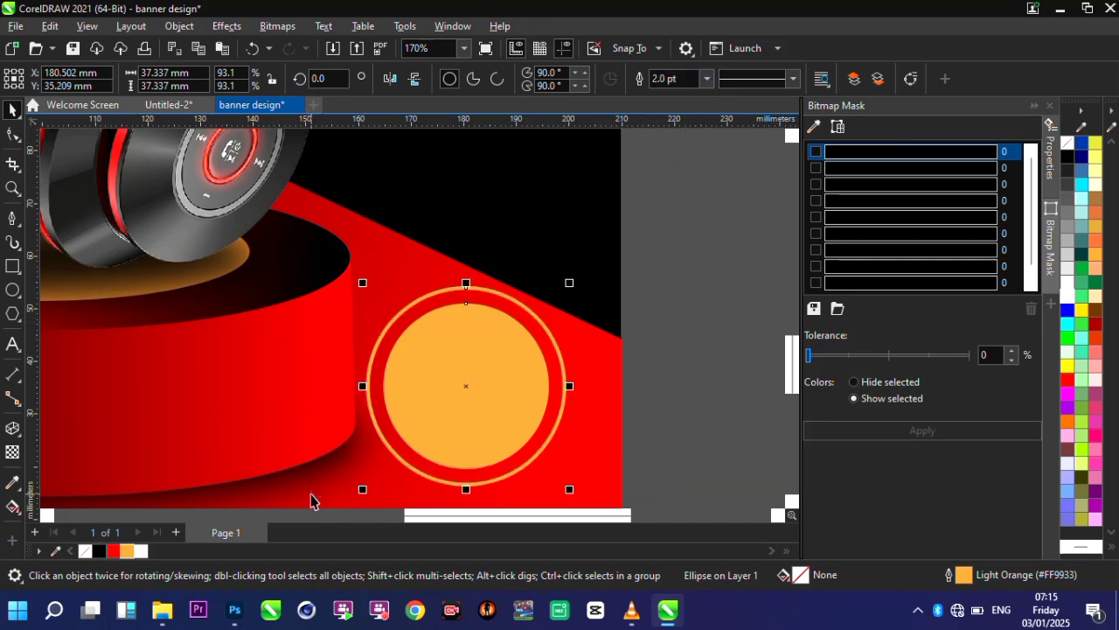
{"action": "right_click", "coordinate": [465, 370]}
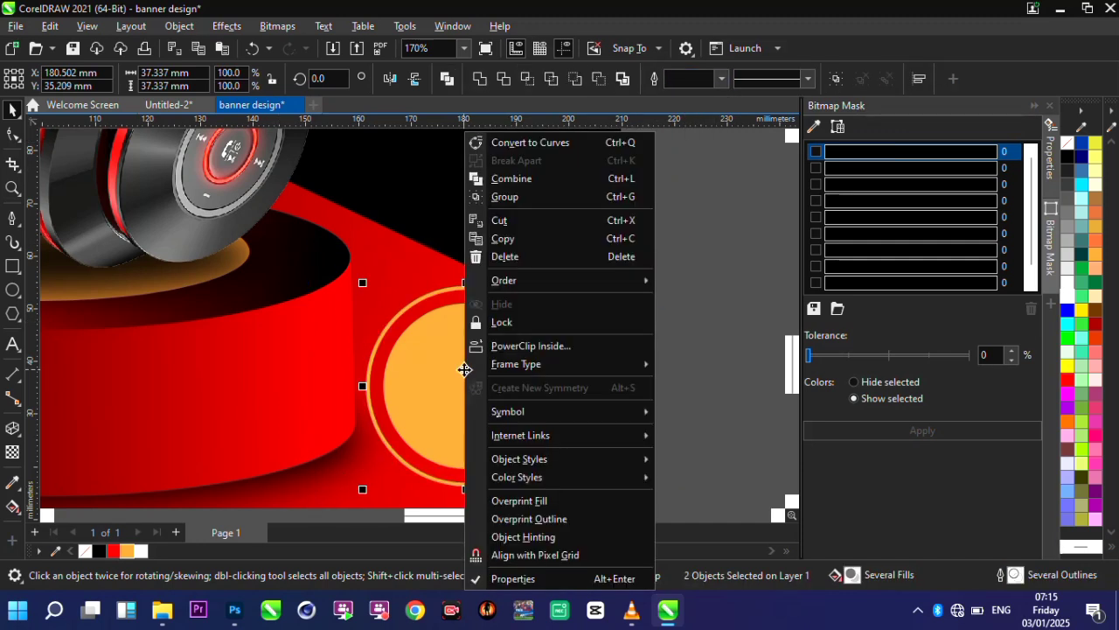
{"action": "left_click", "coordinate": [543, 198]}
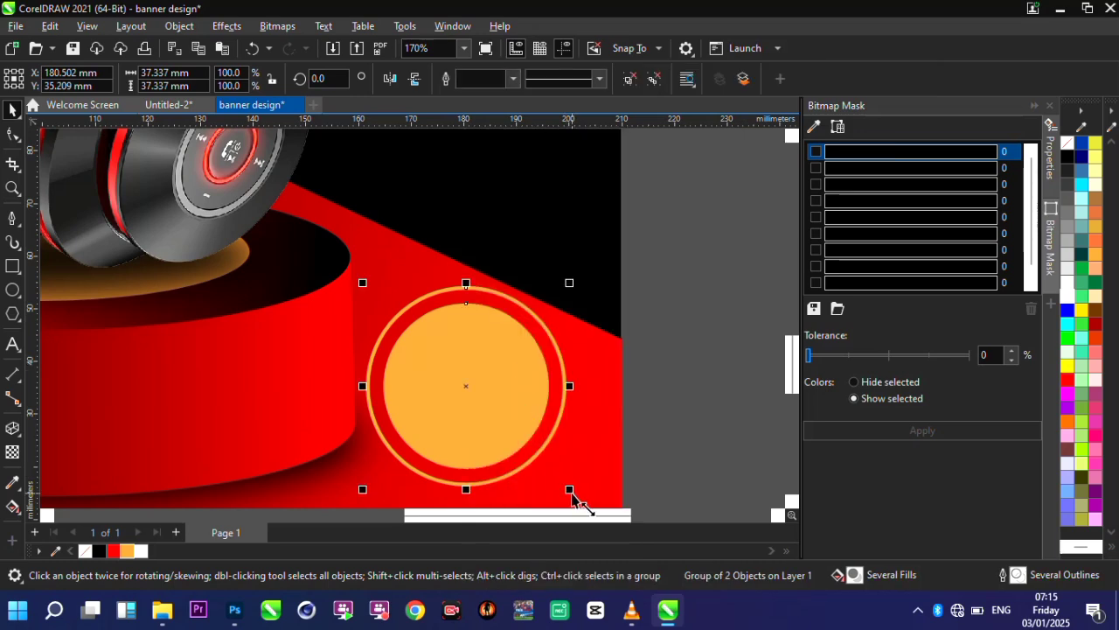
Scale the orange badge group down to about 34.1 mm and reposition it in the banner's lower-right area, centred near X 182, Y 37 mm.
{"action": "left_click_drag", "start_coordinate": [570, 491], "coordinate": [517, 445]}
{"action": "left_click_drag", "start_coordinate": [464, 387], "coordinate": [484, 398]}
Add the two-line text "15% OFF" inside the orange badge.
{"action": "left_click", "coordinate": [14, 345]}
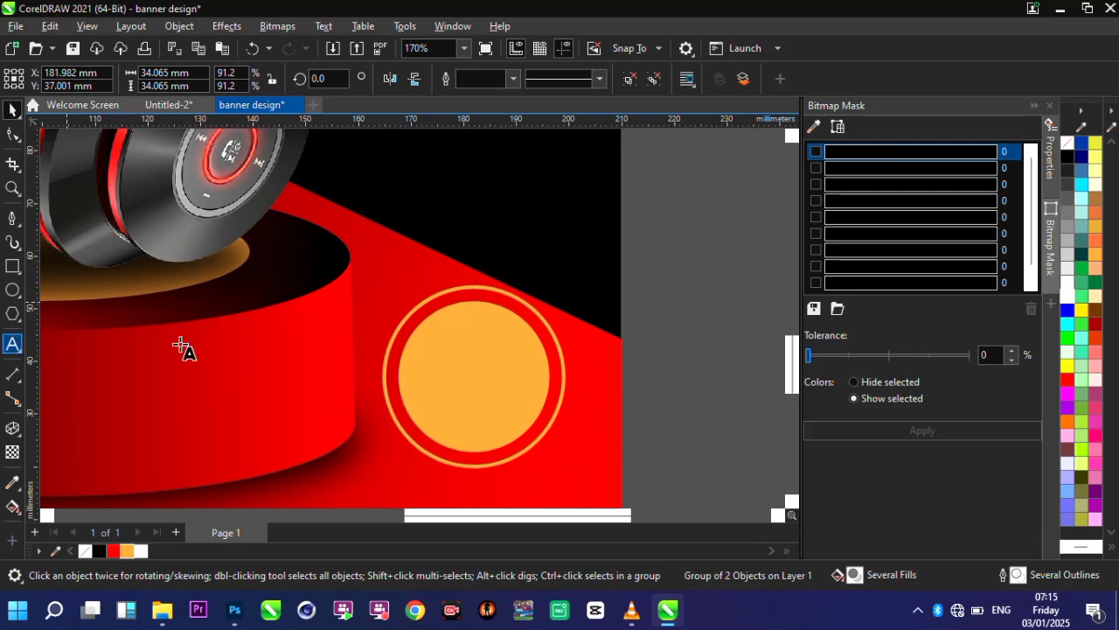
{"action": "left_click", "coordinate": [433, 359]}
{"action": "type", "text": "15"}
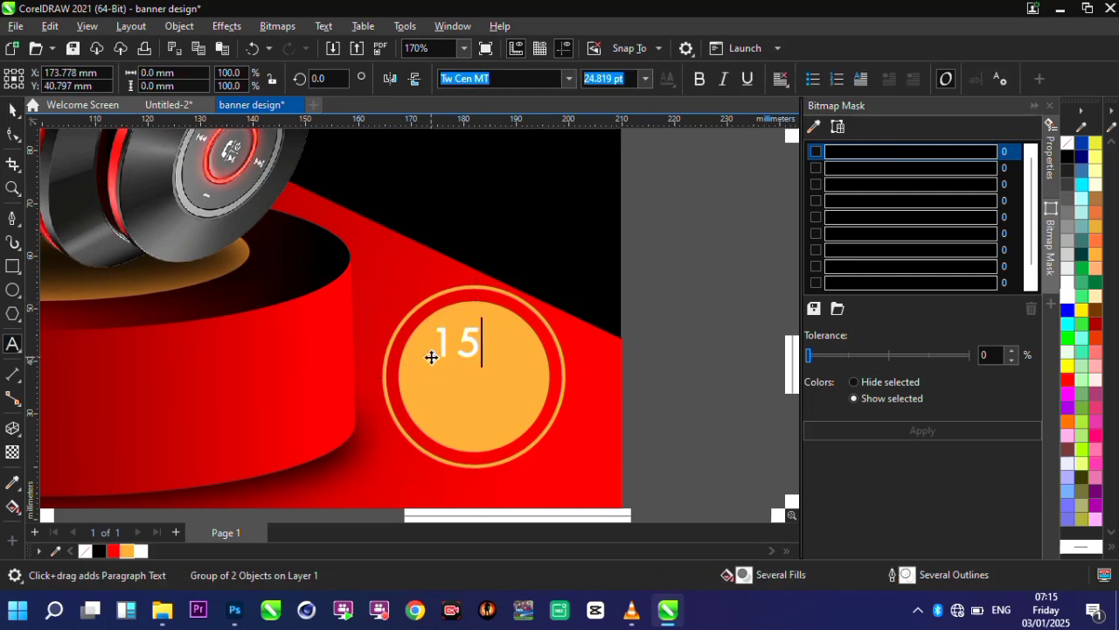
{"action": "type", "text": "% "}
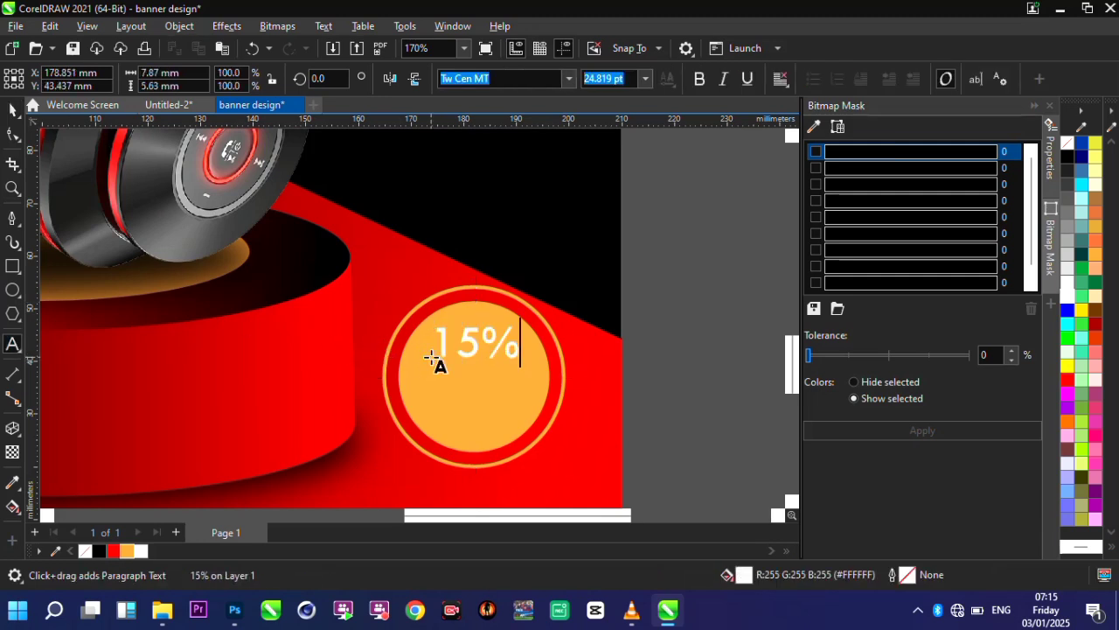
{"action": "type", "text": "OFF"}
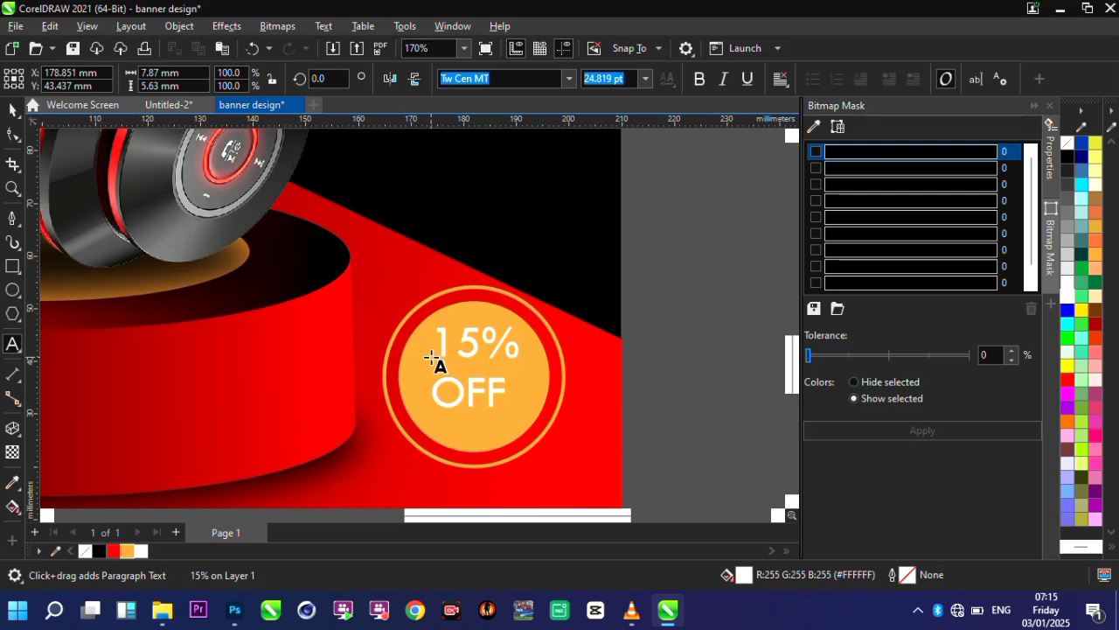
Enlarge the 15% OFF text to about 29.4 pt and tighten its line spacing.
{"action": "mouse_move", "coordinate": [427, 413]}
{"action": "left_mouse_down"}
{"action": "mouse_move", "coordinate": [429, 429]}
{"action": "mouse_move", "coordinate": [411, 427]}
{"action": "left_mouse_up"}
{"action": "left_click", "coordinate": [13, 134]}
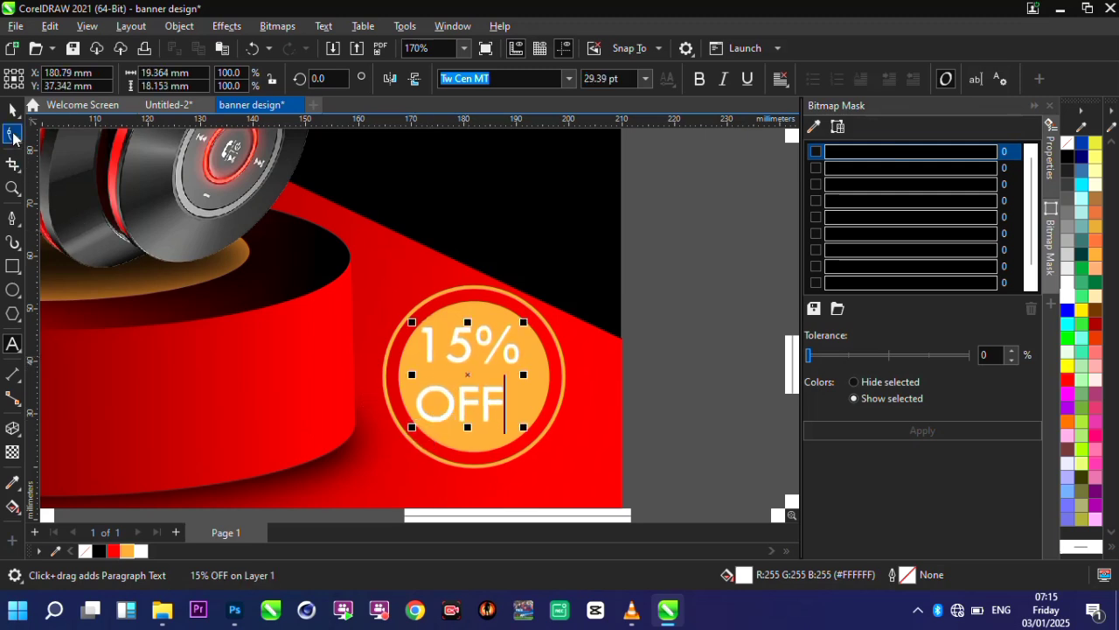
{"action": "left_click_drag", "start_coordinate": [411, 427], "coordinate": [410, 413]}
{"action": "left_click", "coordinate": [12, 109]}
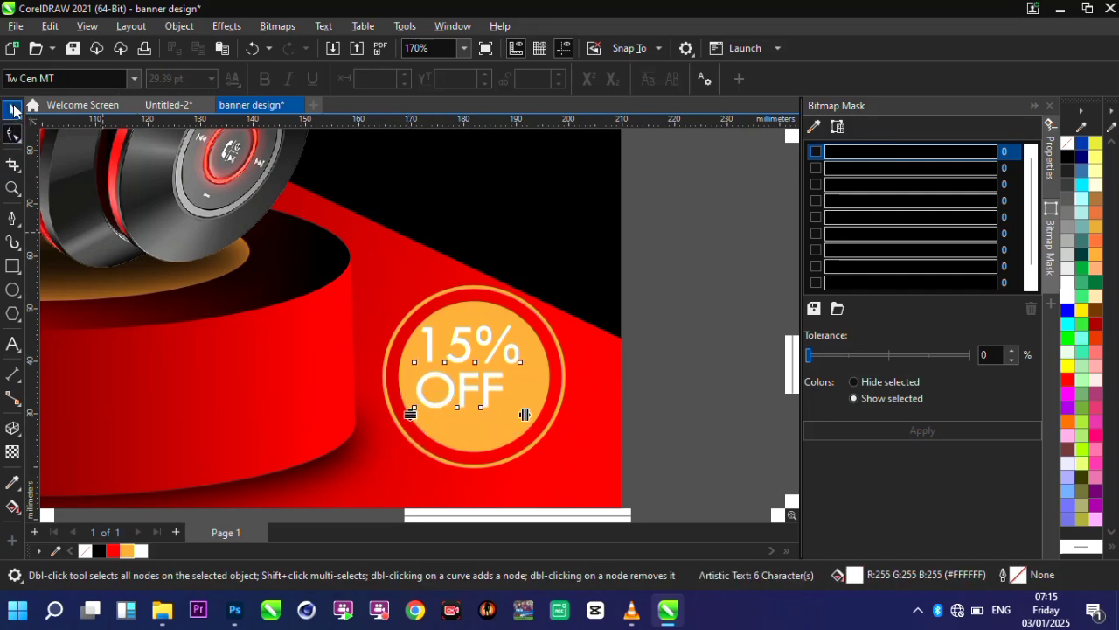
Fill the 15% OFF text with black and centre it within the orange badge.
{"action": "left_click", "coordinate": [101, 551]}
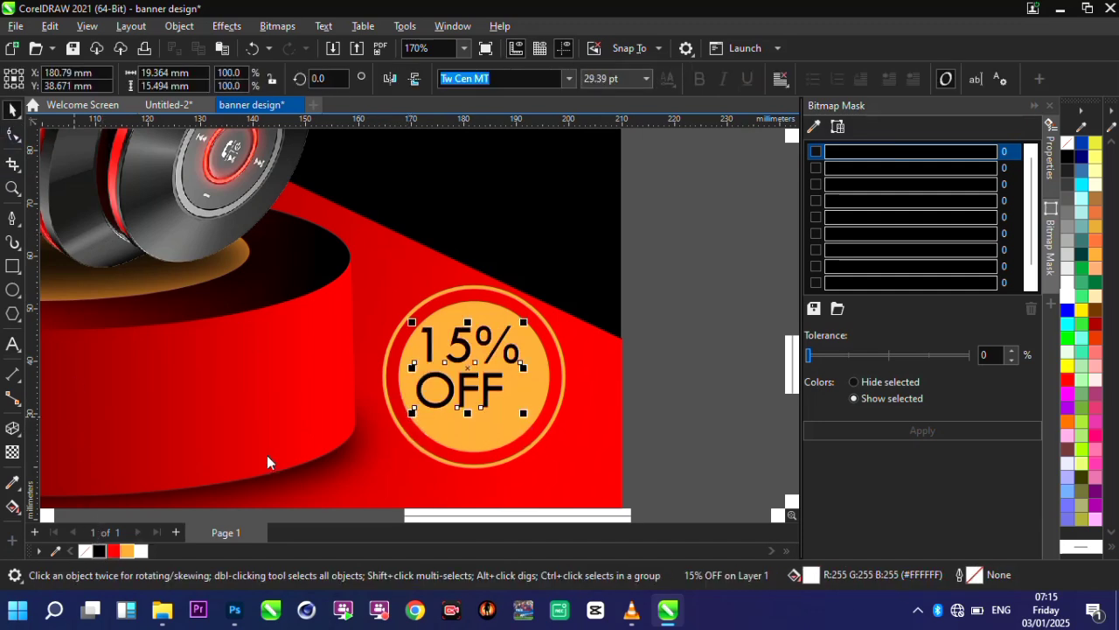
{"action": "left_click_drag", "start_coordinate": [465, 374], "coordinate": [515, 384]}
Draw a rectangle about 68.1 × 15.1 mm near the banner's lower-left corner.
{"action": "scroll", "coordinate": [514, 385], "scroll_direction": "down", "scroll_amount": 4}
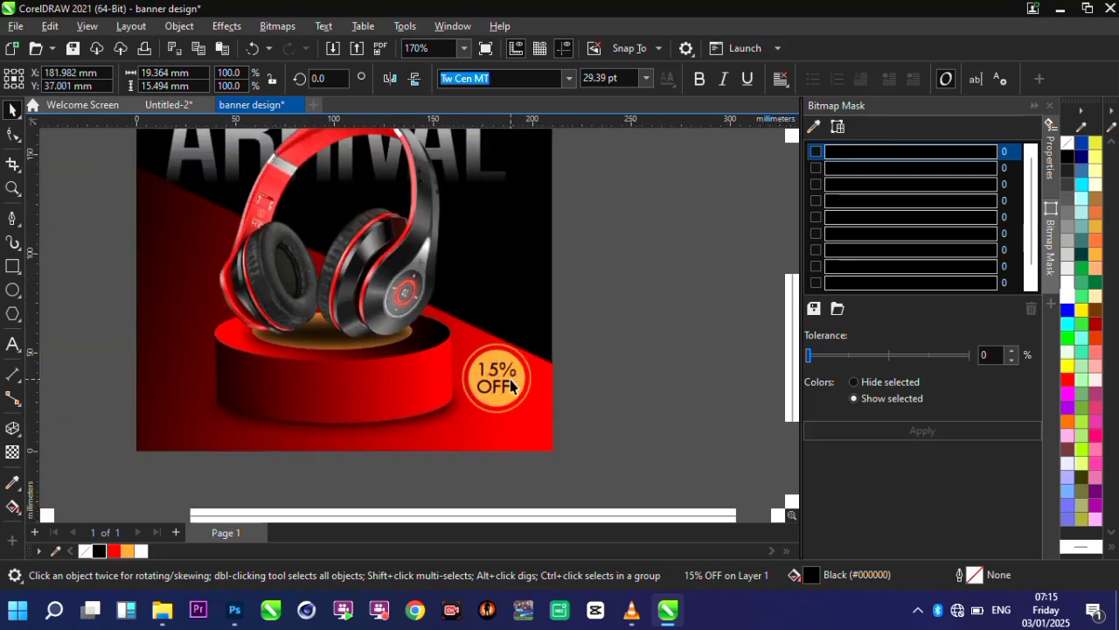
{"action": "scroll", "coordinate": [255, 298], "scroll_direction": "up", "scroll_amount": 1}
{"action": "scroll", "coordinate": [255, 297], "scroll_direction": "up", "scroll_amount": 1}
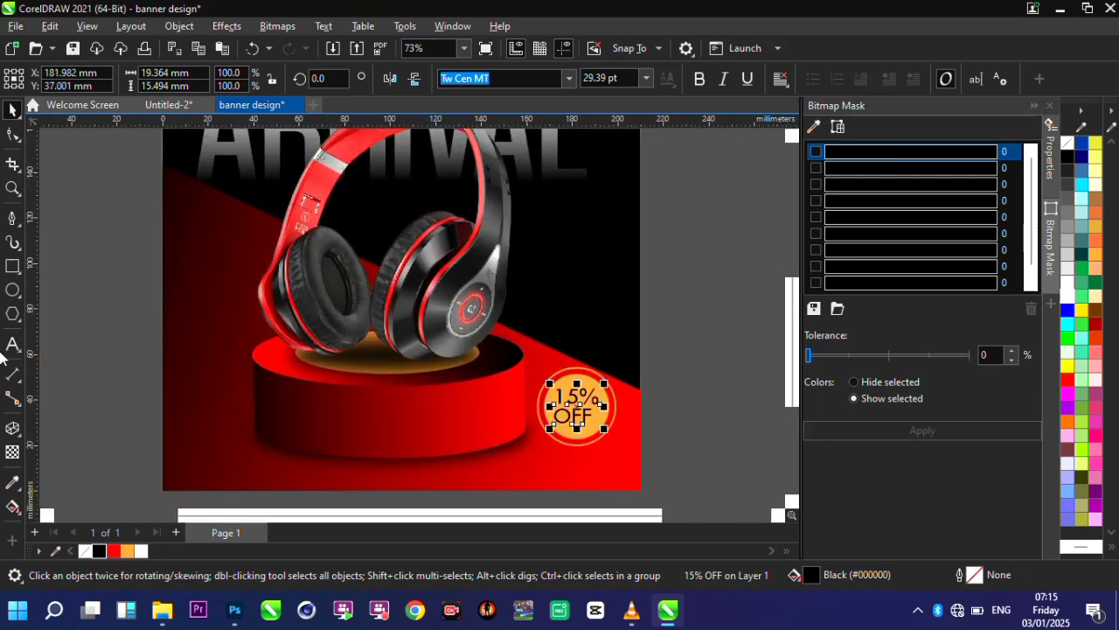
{"action": "left_click", "coordinate": [13, 267]}
{"action": "left_click_drag", "start_coordinate": [172, 433], "coordinate": [329, 469]}
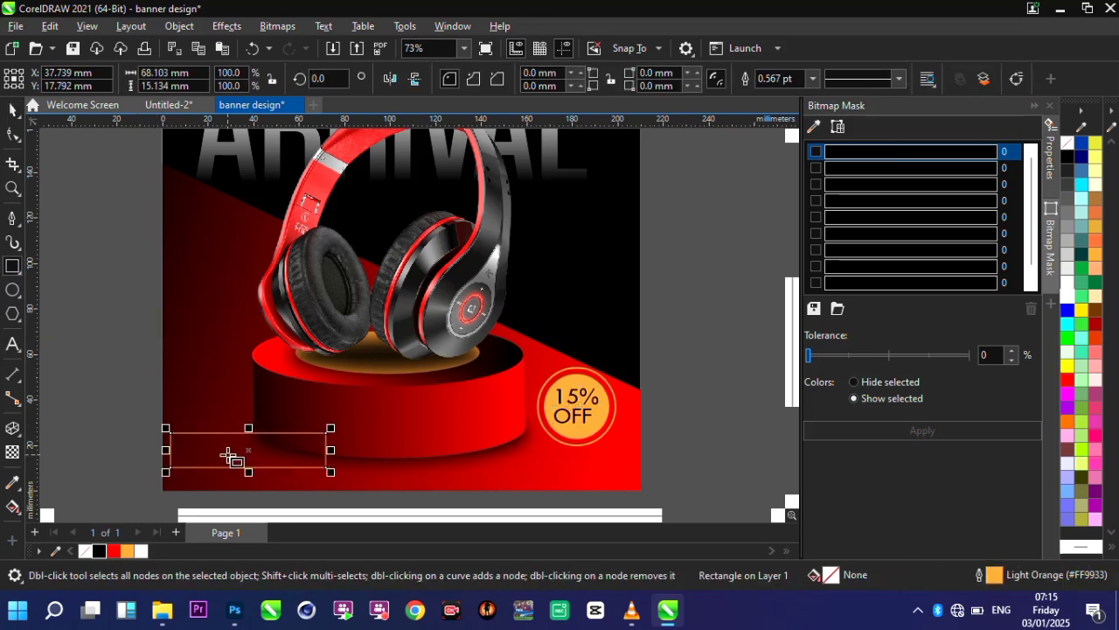
Fill the lower-left rectangle with light orange and remove its outline.
{"action": "left_click", "coordinate": [127, 551]}
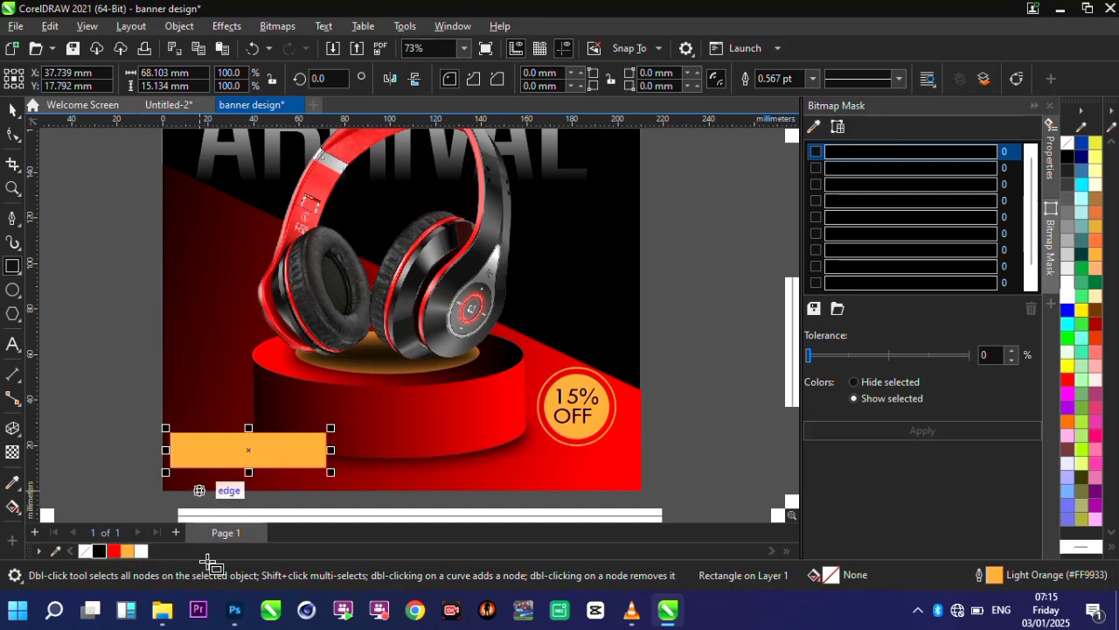
{"action": "scroll", "coordinate": [225, 475], "scroll_direction": "up", "scroll_amount": 3}
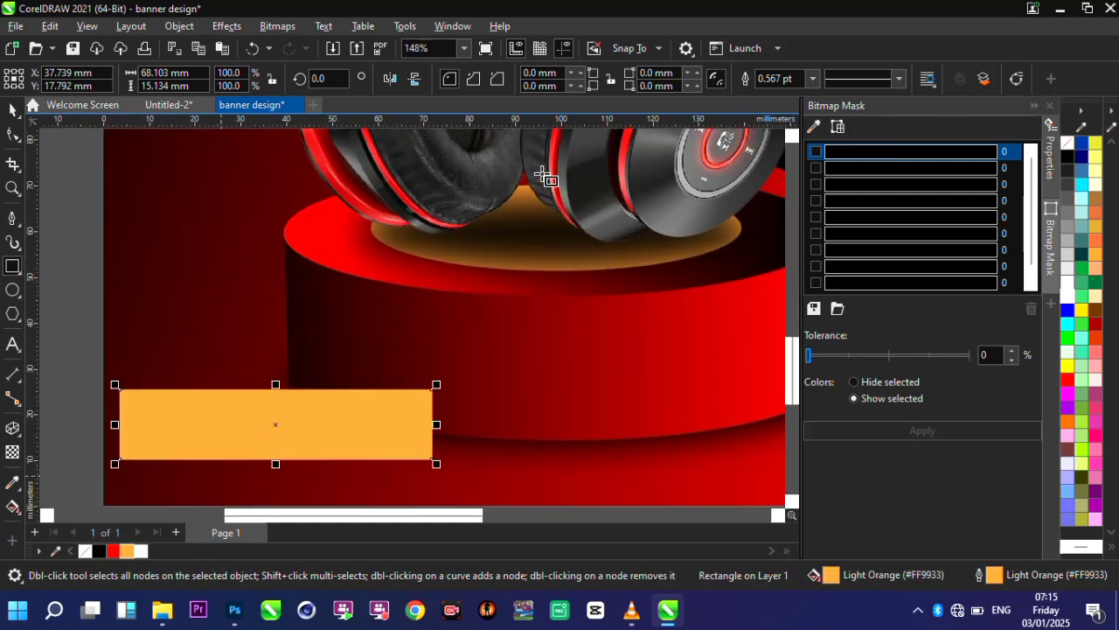
{"action": "left_click", "coordinate": [815, 81]}
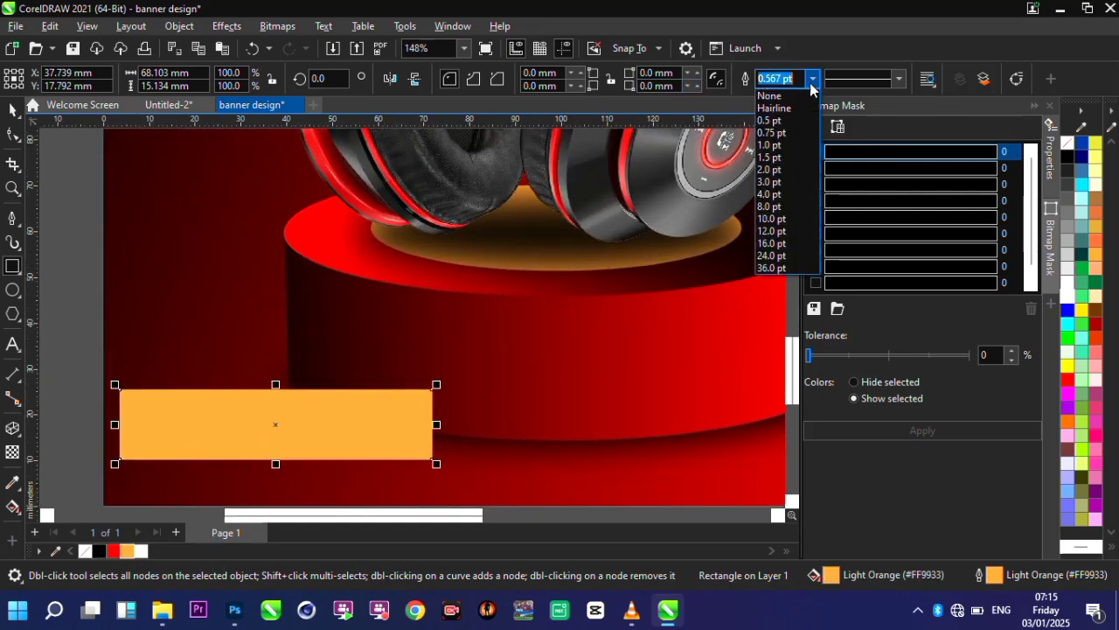
{"action": "left_click", "coordinate": [774, 98]}
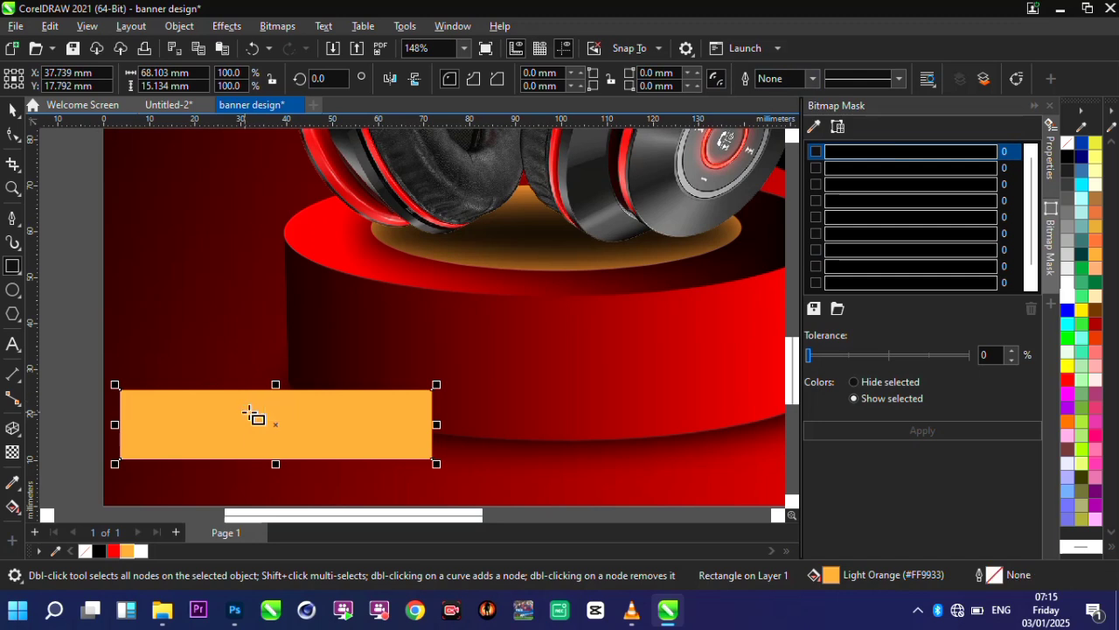
Convert the orange rectangle to curves and slant its right end by moving the lower corner inward and the upper corner outward and up.
{"action": "right_click", "coordinate": [252, 412]}
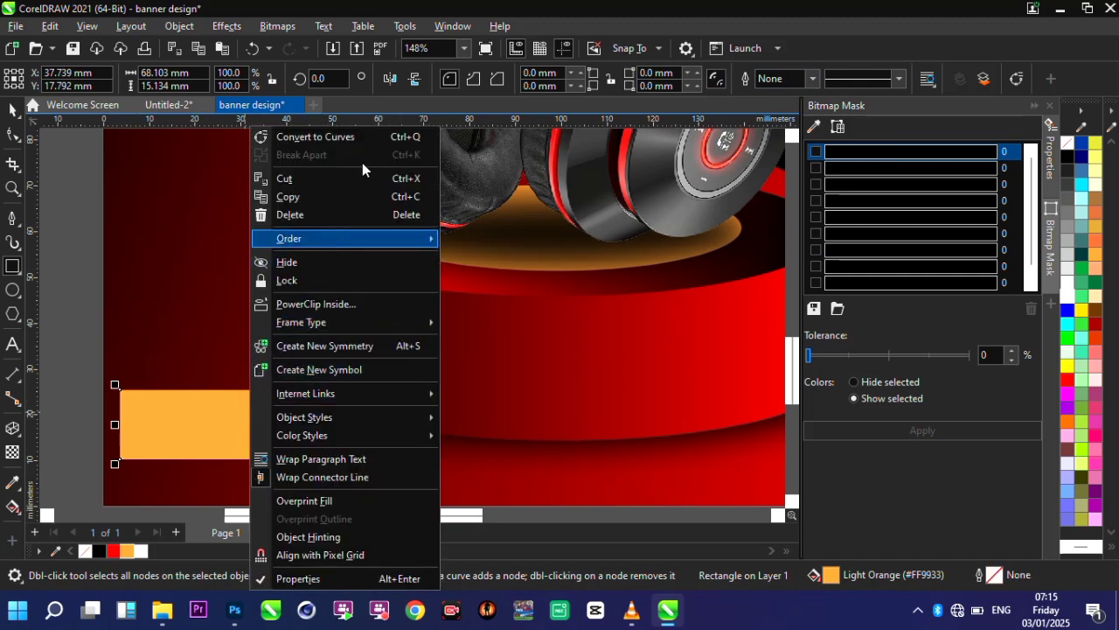
{"action": "key", "text": "Escape"}
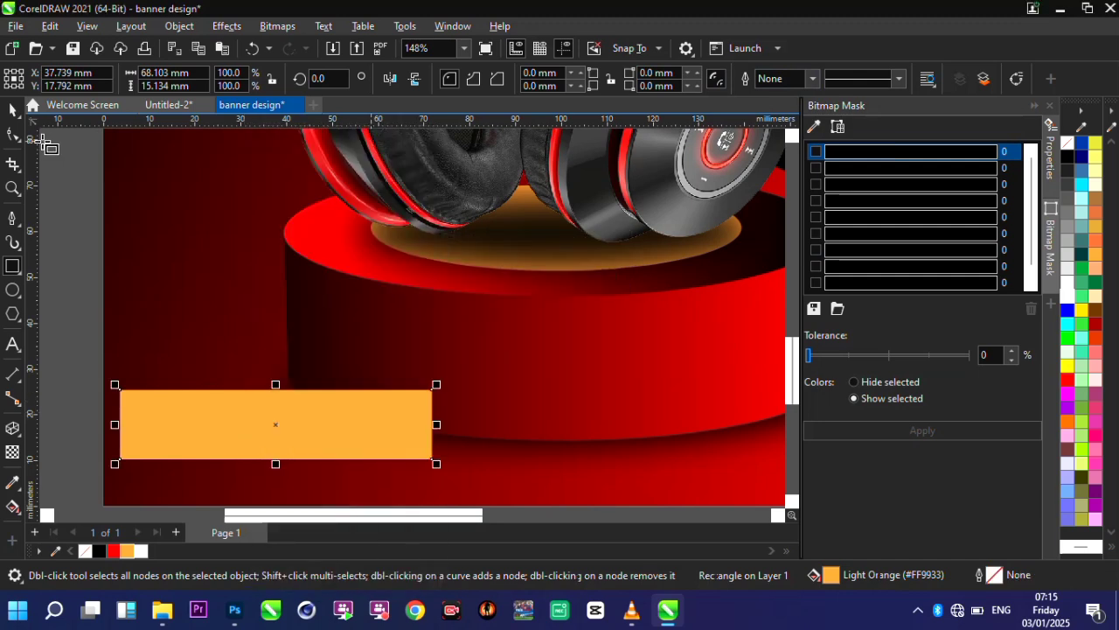
{"action": "key", "text": "ctrl+q"}
{"action": "left_click", "coordinate": [12, 134]}
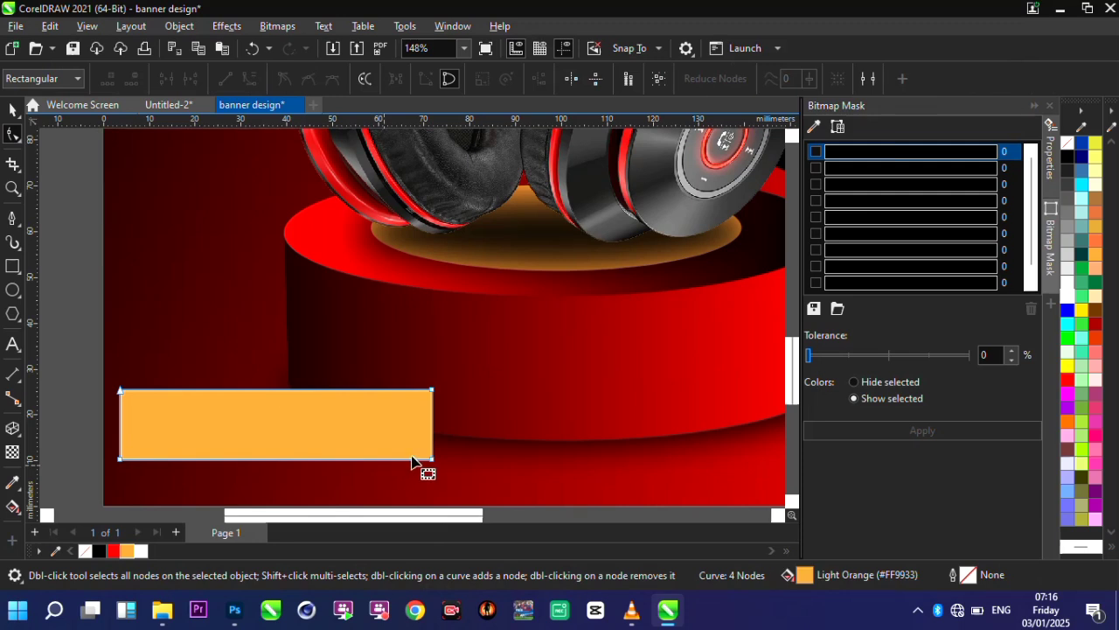
{"action": "left_click_drag", "start_coordinate": [432, 458], "coordinate": [402, 459]}
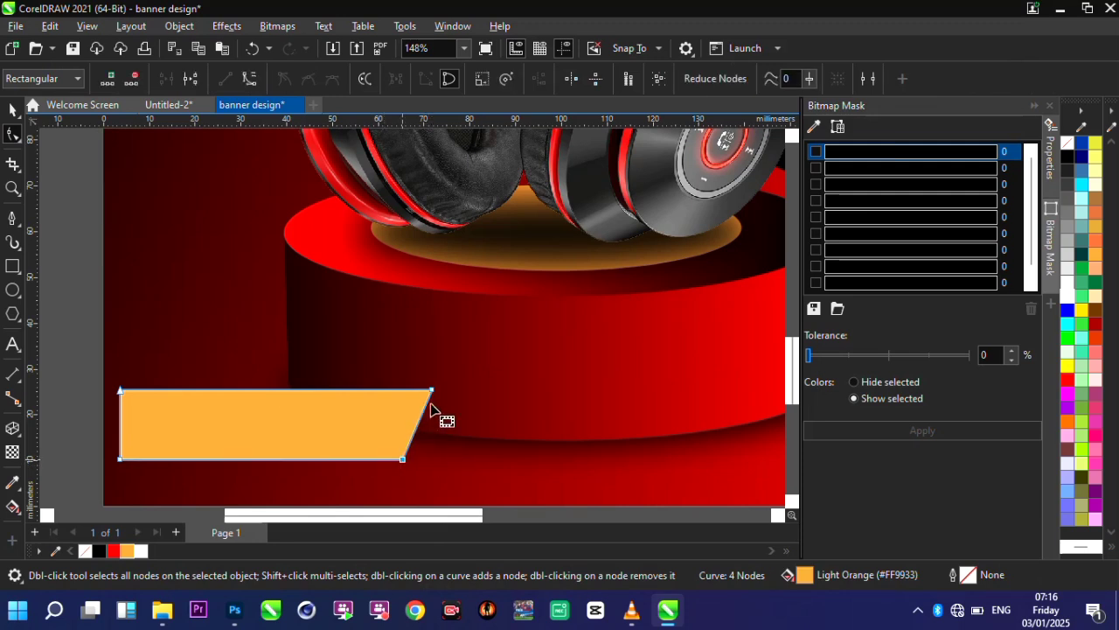
{"action": "left_click_drag", "start_coordinate": [432, 391], "coordinate": [456, 378]}
Add the two-line text "NEW BEST COLLECTION" over the upper part of the orange shape.
{"action": "left_click", "coordinate": [13, 344]}
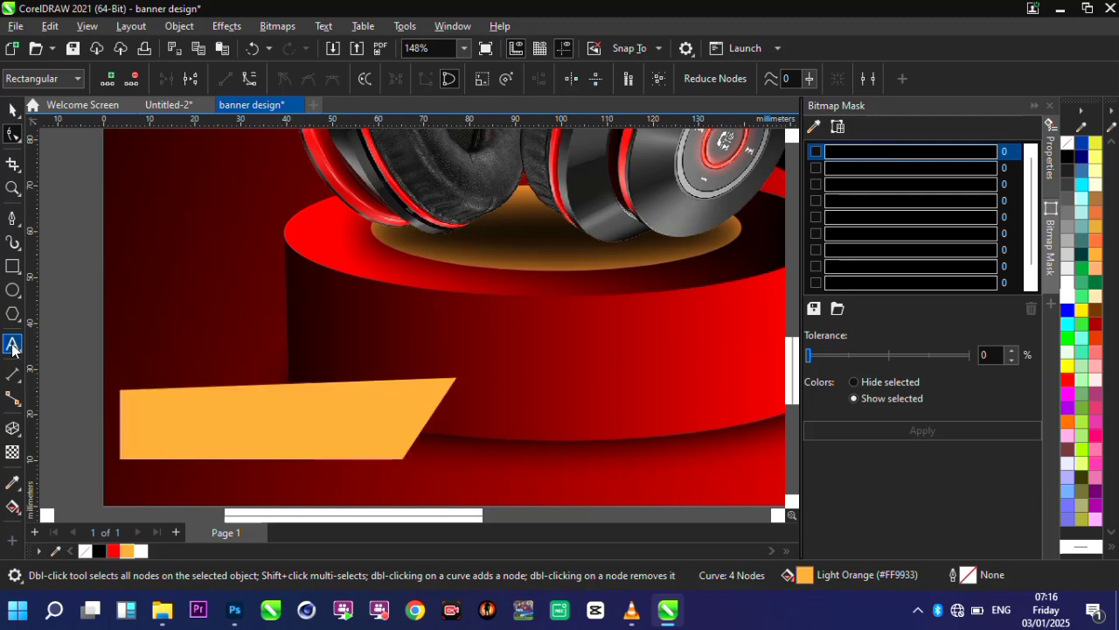
{"action": "left_click", "coordinate": [165, 363]}
{"action": "type", "text": "NEW BEST"}
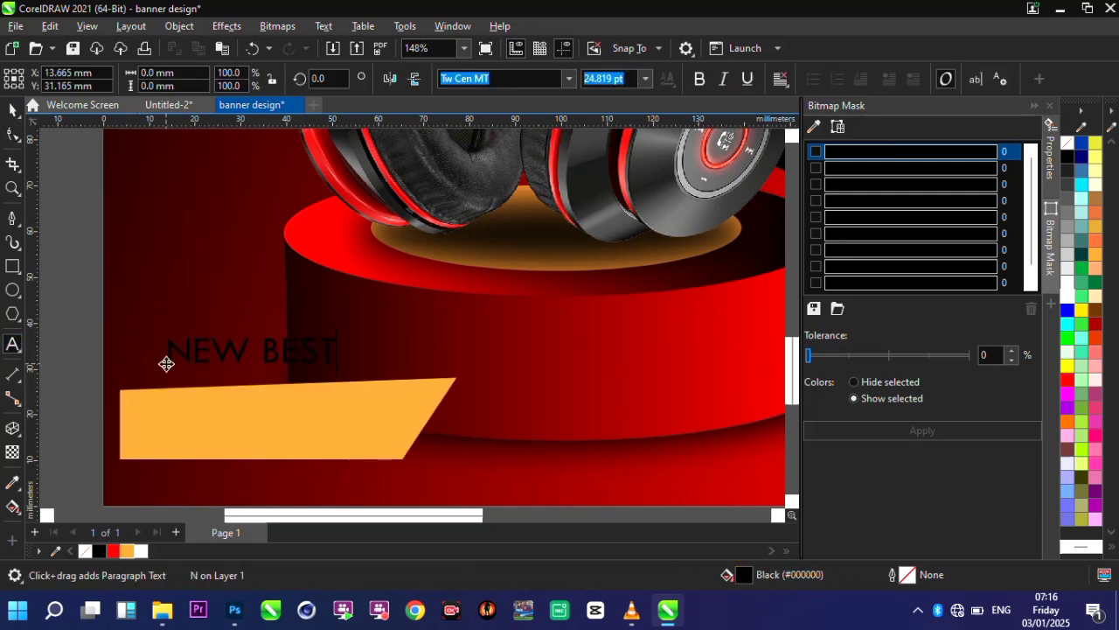
{"action": "type", "text": " COLLE"}
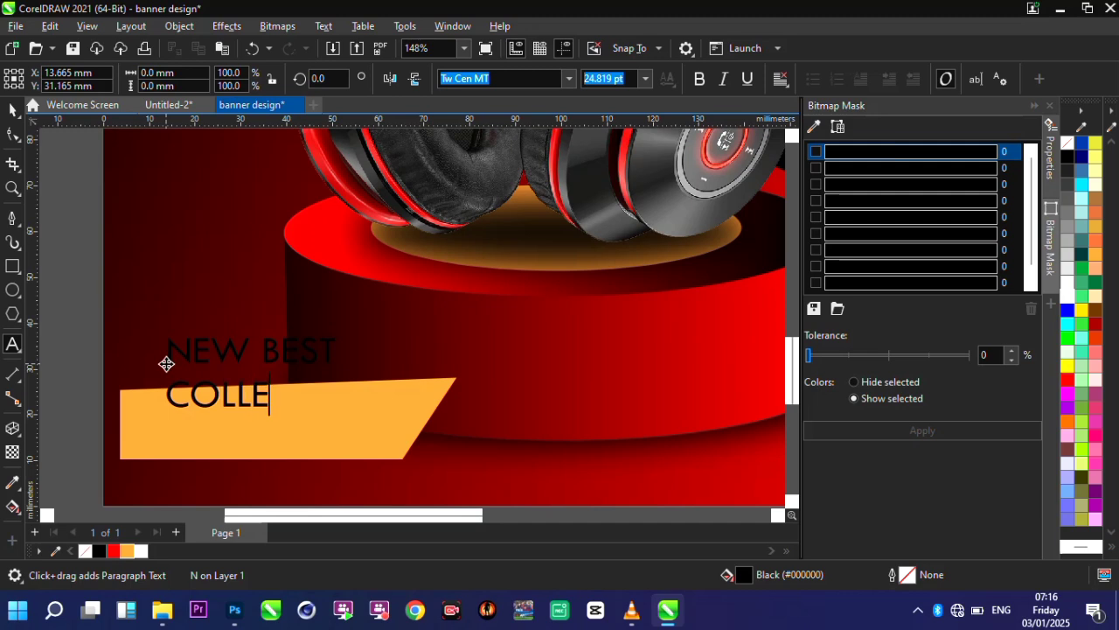
{"action": "type", "text": "CTION"}
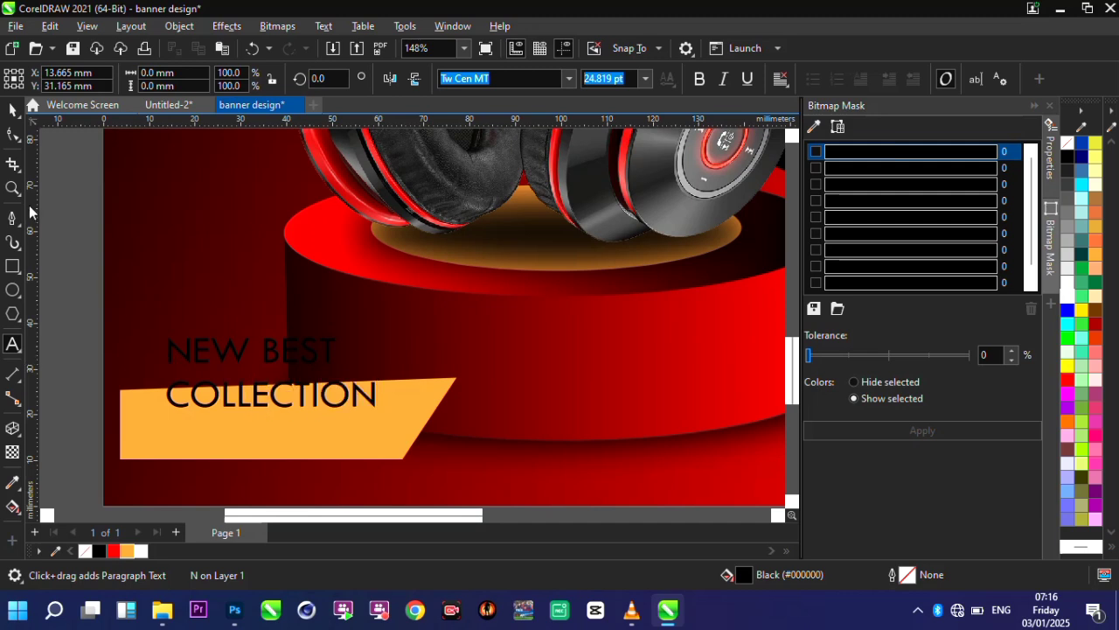
Break the NEW BEST COLLECTION text apart into separate lines.
{"action": "key", "text": "ctrl+space"}
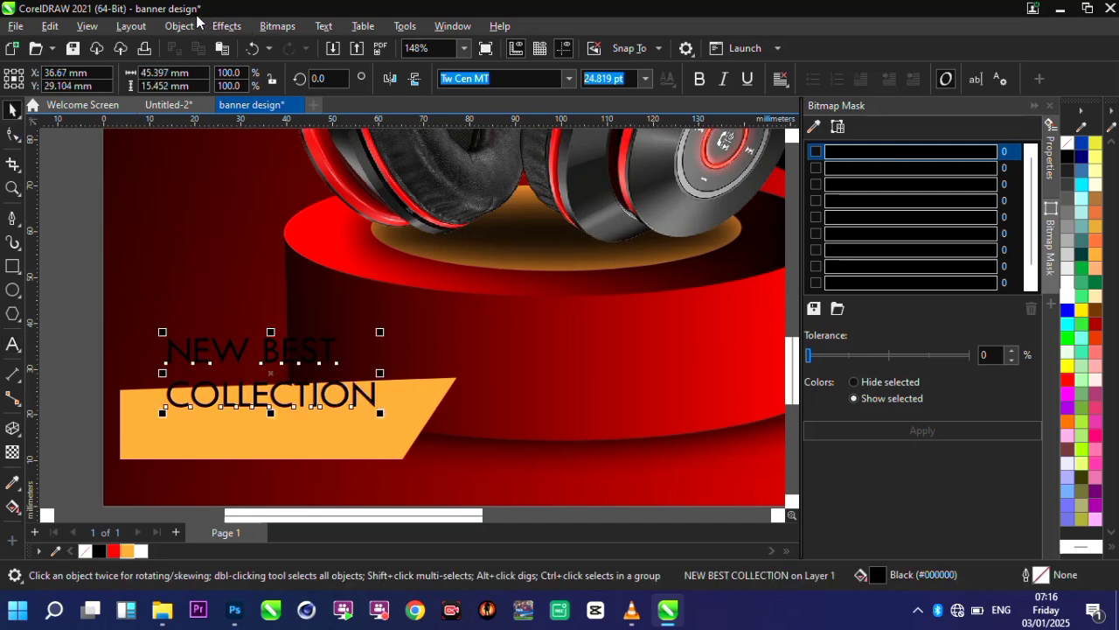
{"action": "left_click", "coordinate": [181, 27]}
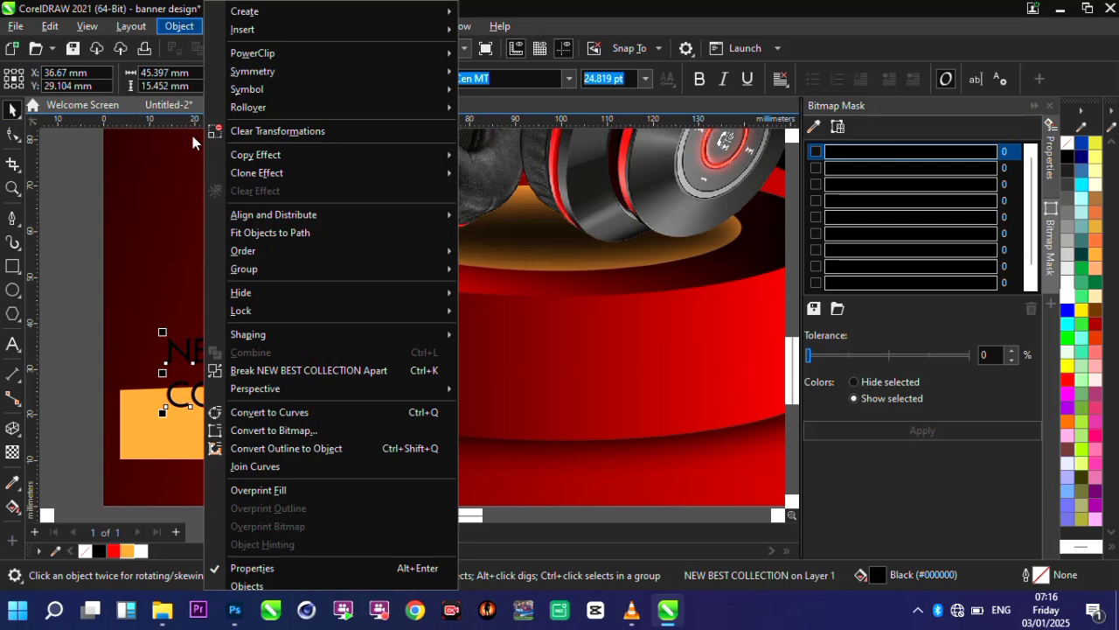
{"action": "left_click", "coordinate": [318, 373]}
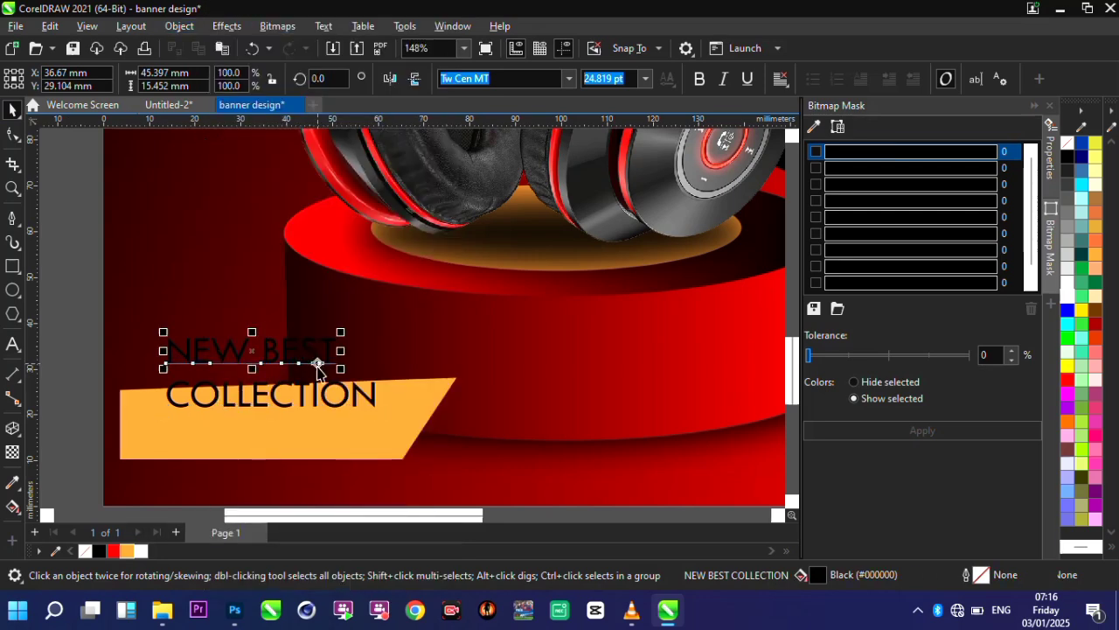
Move the word COLLECTION onto the orange shape and enlarge it to about 31 pt, fitting it within the shape.
{"action": "left_click", "coordinate": [304, 396]}
{"action": "left_click_drag", "start_coordinate": [303, 395], "coordinate": [299, 427]}
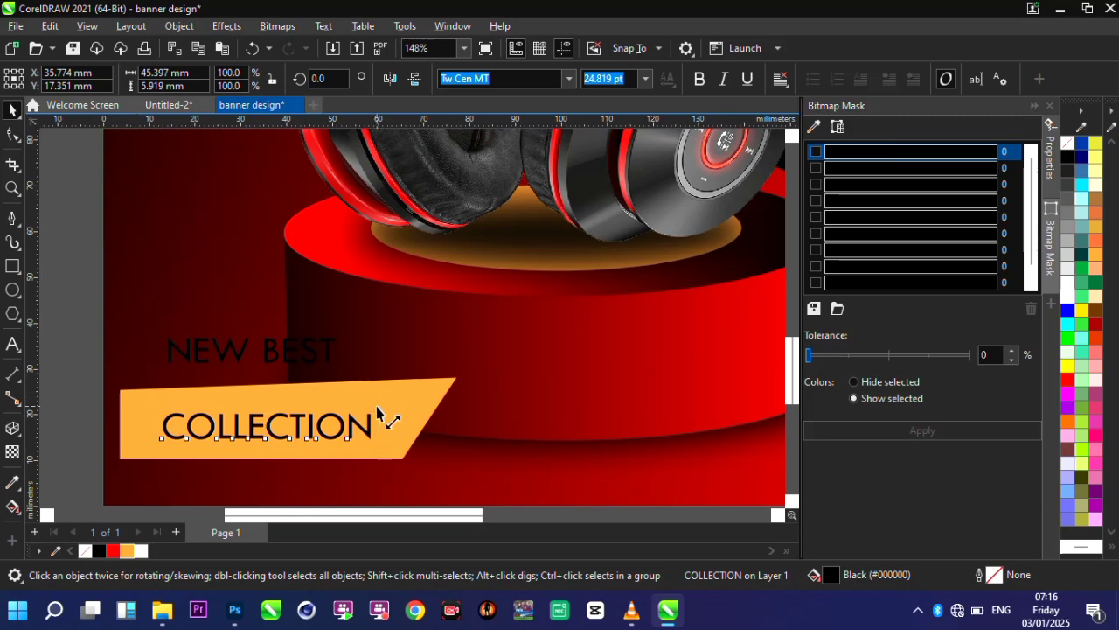
{"action": "left_click_drag", "start_coordinate": [376, 409], "coordinate": [423, 378]}
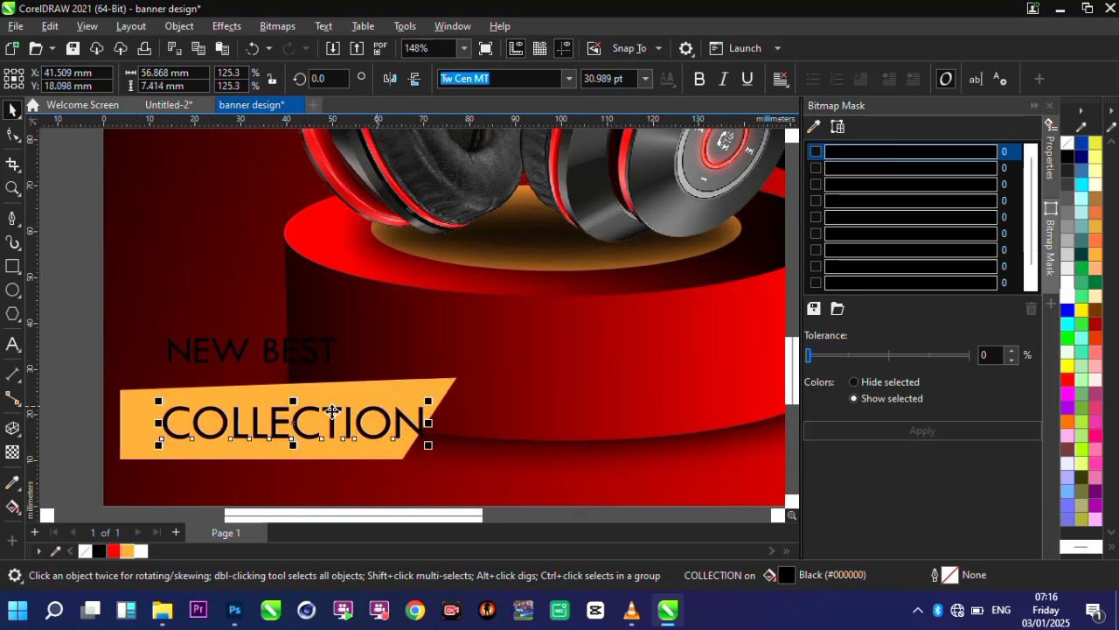
{"action": "left_click_drag", "start_coordinate": [333, 413], "coordinate": [305, 413]}
Move NEW BEST down to just above the orange shape and fill it with white.
{"action": "left_click_drag", "start_coordinate": [273, 367], "coordinate": [274, 379]}
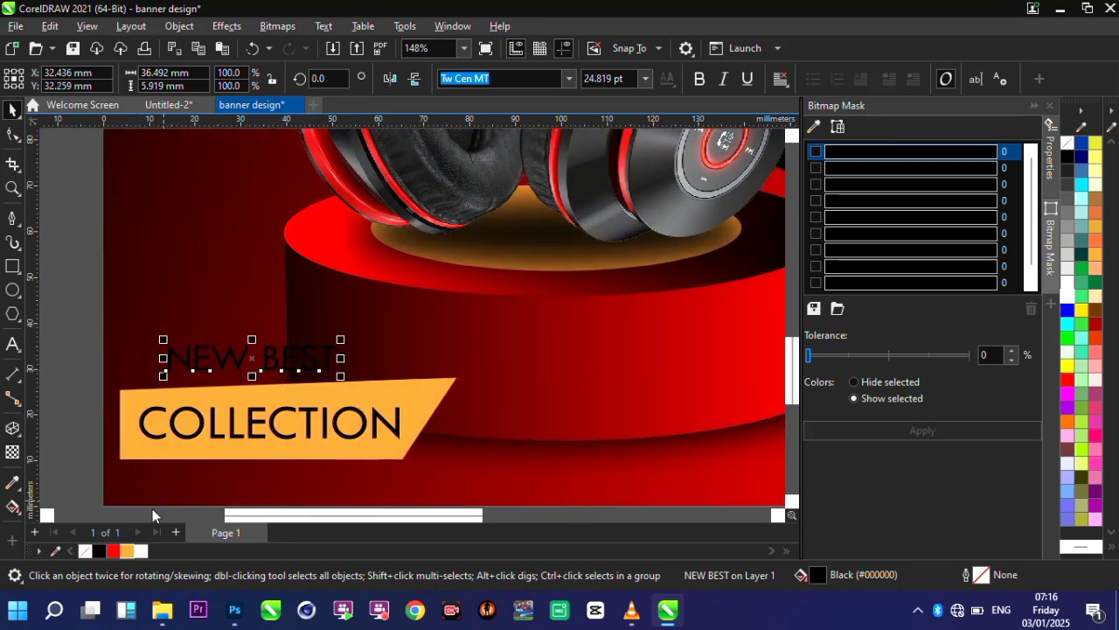
{"action": "left_click", "coordinate": [258, 424]}
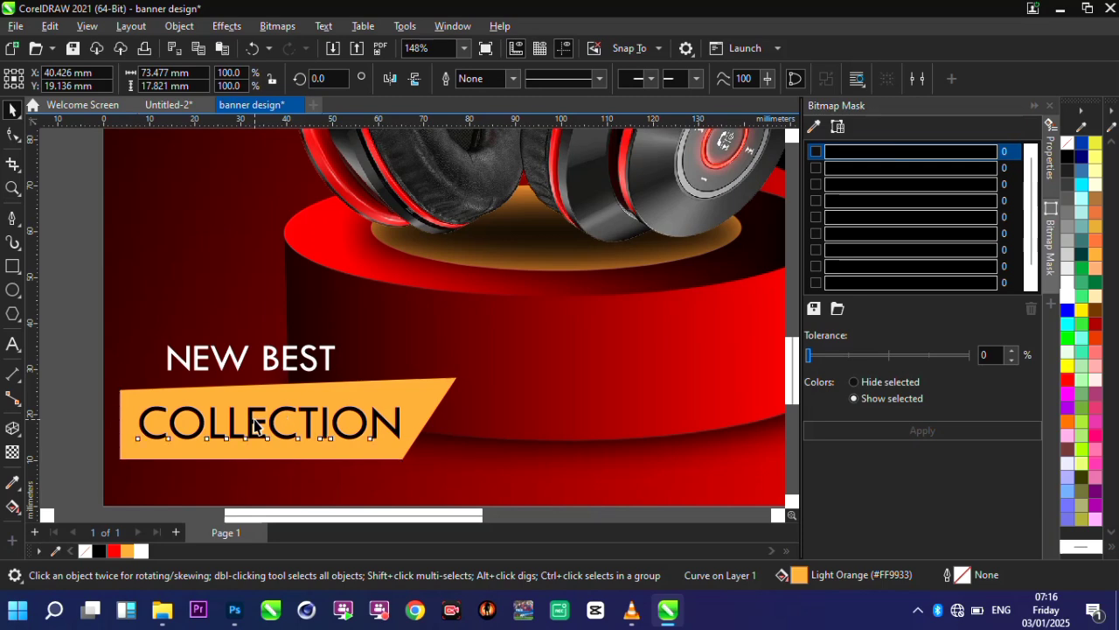
Scale the slanted orange shape to about 69.2 × 16.8 mm and reposition it snugly behind the word COLLECTION.
{"action": "left_click", "coordinate": [402, 385]}
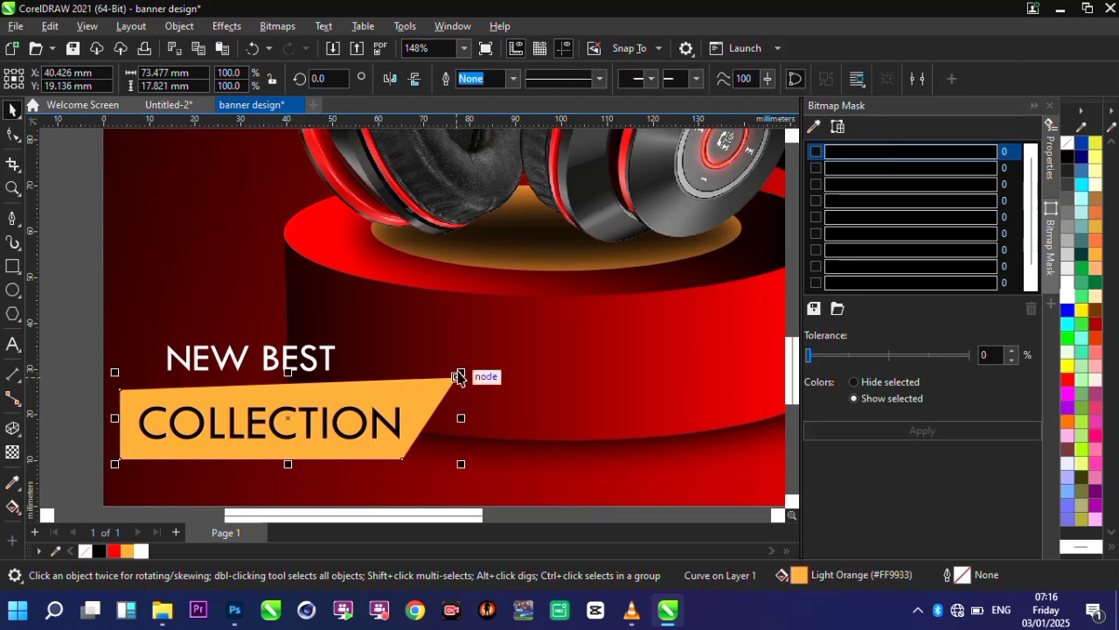
{"action": "mouse_move", "coordinate": [459, 376]}
{"action": "left_mouse_down"}
{"action": "mouse_move", "coordinate": [446, 379]}
{"action": "mouse_move", "coordinate": [481, 379]}
{"action": "mouse_move", "coordinate": [453, 378]}
{"action": "left_mouse_up"}
{"action": "left_click_drag", "start_coordinate": [419, 411], "coordinate": [418, 404]}
Move NEW BEST slightly down and left, closer to the orange shape's upper edge.
{"action": "scroll", "coordinate": [417, 404], "scroll_direction": "down", "scroll_amount": 1}
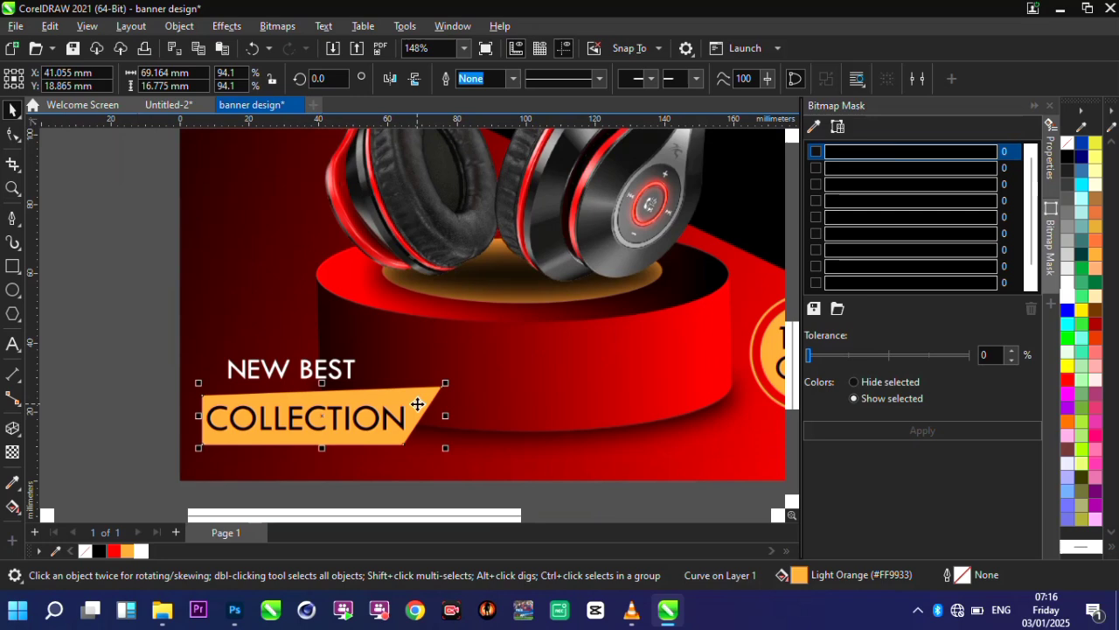
{"action": "left_click", "coordinate": [317, 371]}
{"action": "left_click_drag", "start_coordinate": [318, 371], "coordinate": [305, 379]}
Select both text lines with the orange shape and scale them together to about 54.9 mm wide.
{"action": "left_click_drag", "start_coordinate": [116, 343], "coordinate": [390, 446]}
{"action": "scroll", "coordinate": [293, 426], "scroll_direction": "down", "scroll_amount": 2}
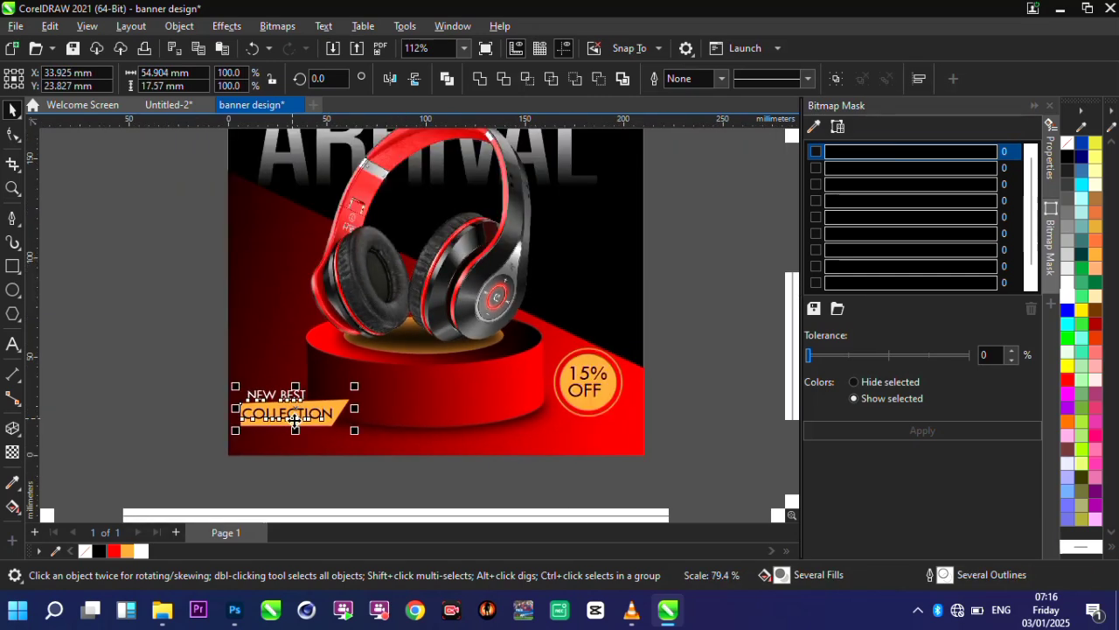
Move the headphones and podium group slightly upward on the banner.
{"action": "scroll", "coordinate": [392, 344], "scroll_direction": "up", "scroll_amount": 1}
{"action": "left_click_drag", "start_coordinate": [392, 344], "coordinate": [392, 327]}
Select the NEW and ARRIVAL text together and skew it horizontally so the headline slants to the right.
{"action": "scroll", "coordinate": [392, 327], "scroll_direction": "down", "scroll_amount": 2}
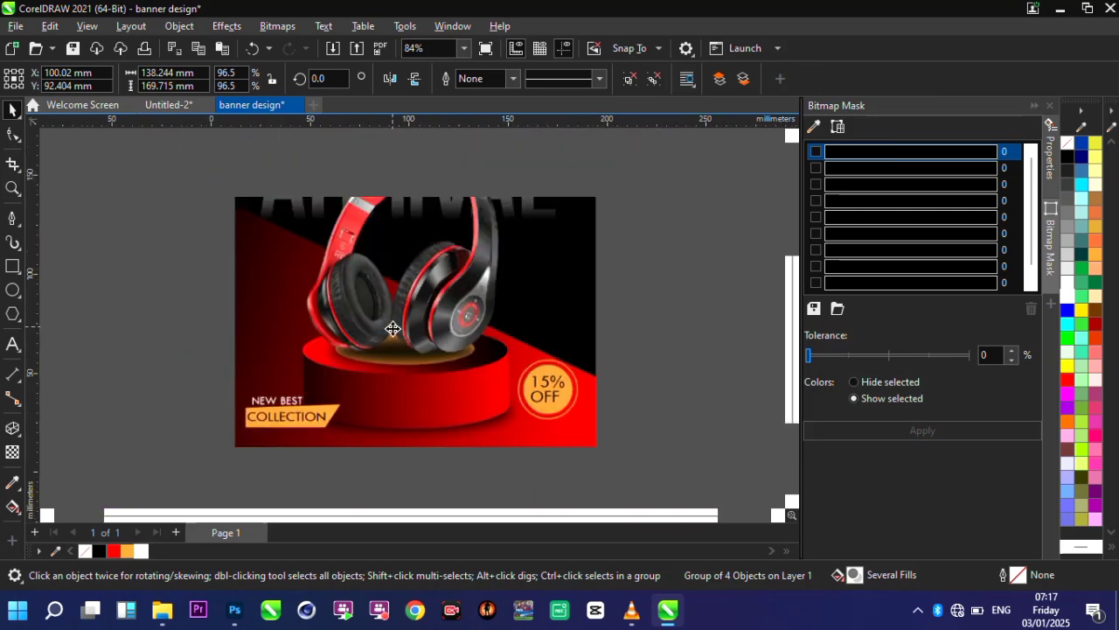
{"action": "scroll", "coordinate": [423, 152], "scroll_direction": "up", "scroll_amount": 1}
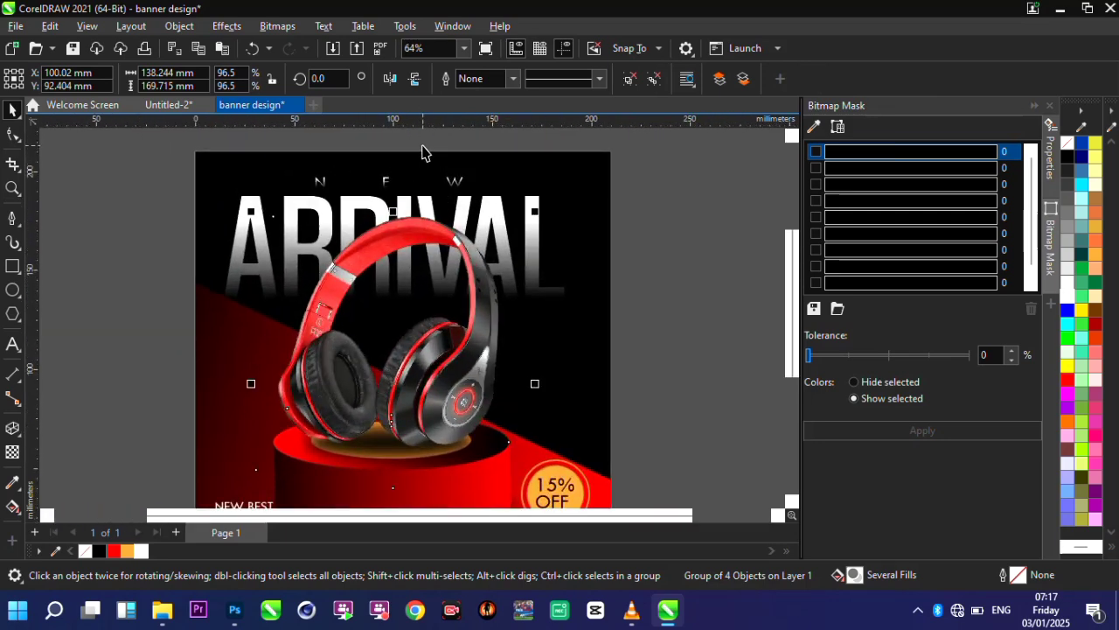
{"action": "left_click_drag", "start_coordinate": [171, 158], "coordinate": [632, 342]}
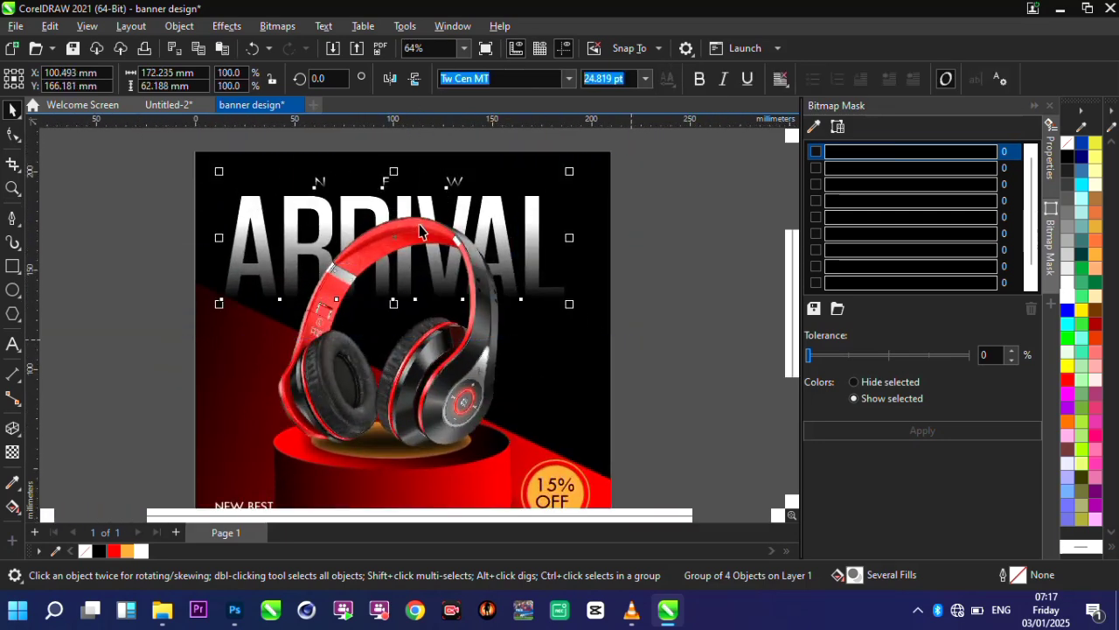
{"action": "left_click", "coordinate": [394, 237]}
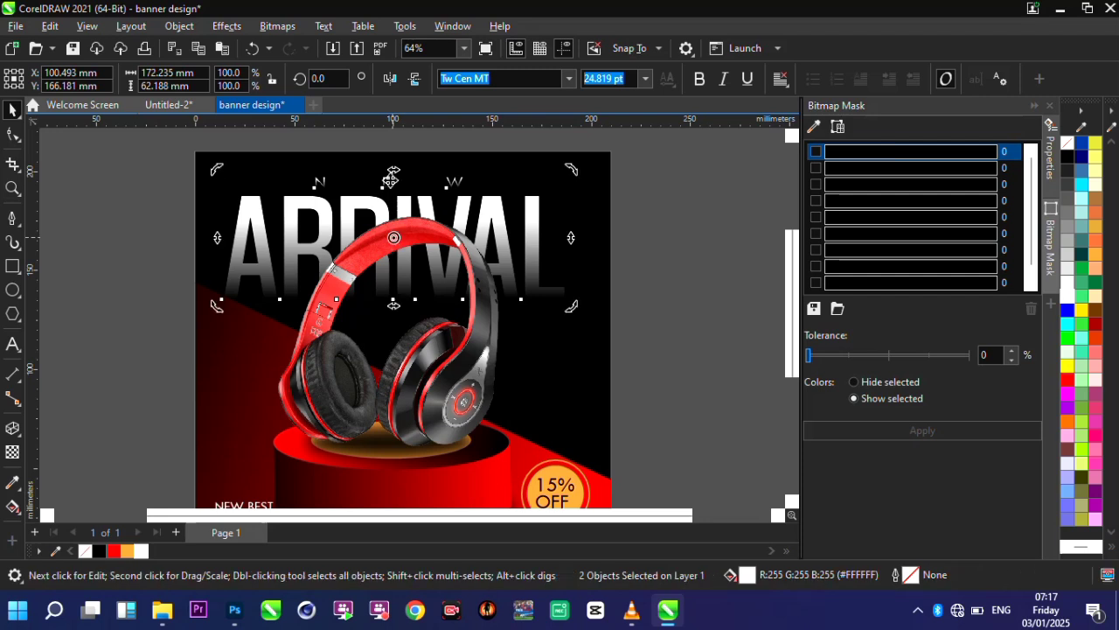
{"action": "left_click_drag", "start_coordinate": [394, 175], "coordinate": [422, 183]}
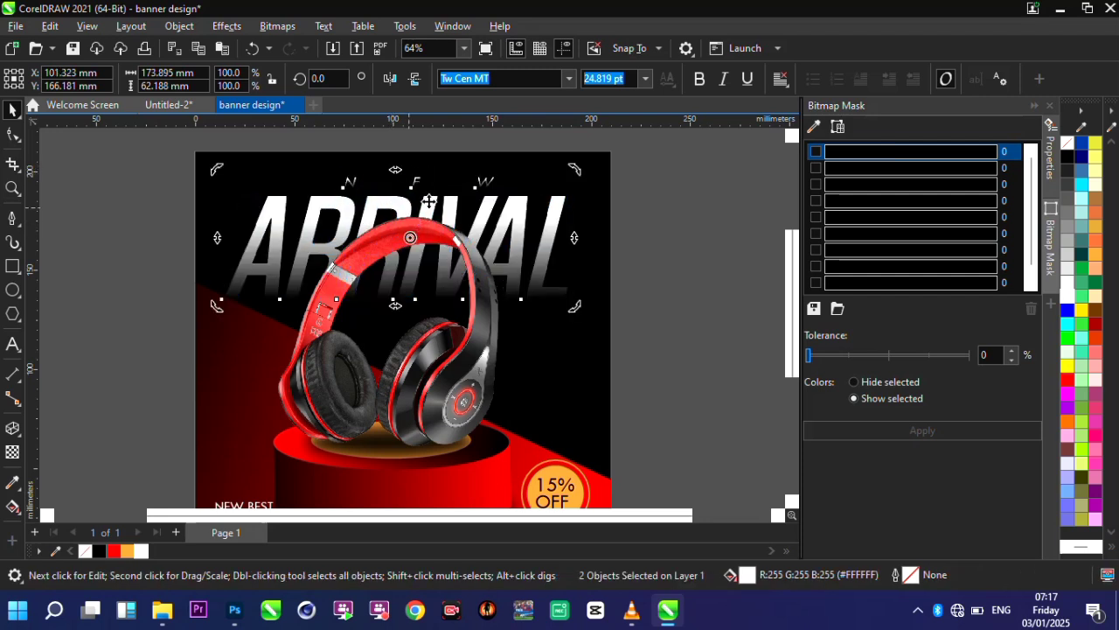
{"action": "left_click", "coordinate": [346, 200]}
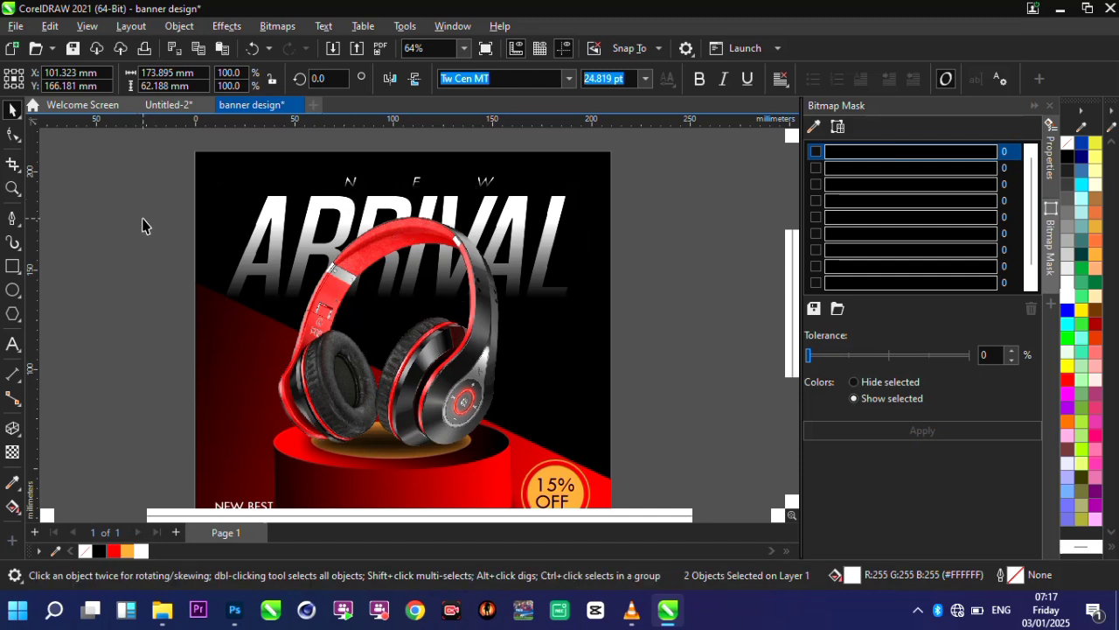
{"action": "left_click", "coordinate": [292, 336]}
{"action": "left_click", "coordinate": [341, 348]}
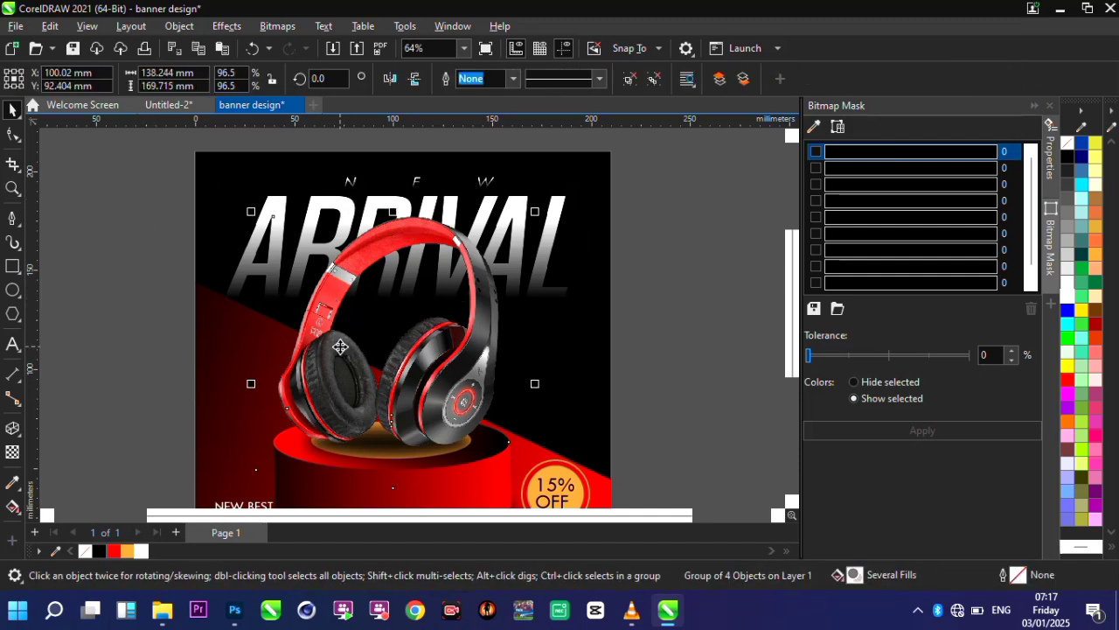
{"action": "left_click", "coordinate": [92, 267]}
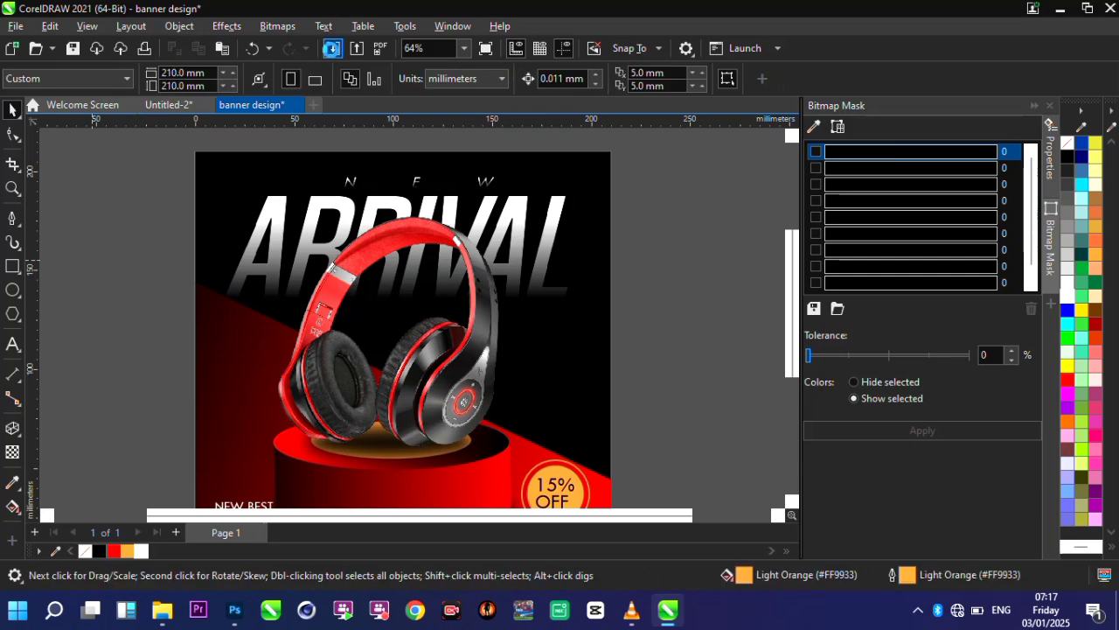
Import the headphones image pngwing.com (22) at about 86.6 × 86.6 mm and position it over the banner's upper-left corner.
{"action": "left_click", "coordinate": [331, 50]}
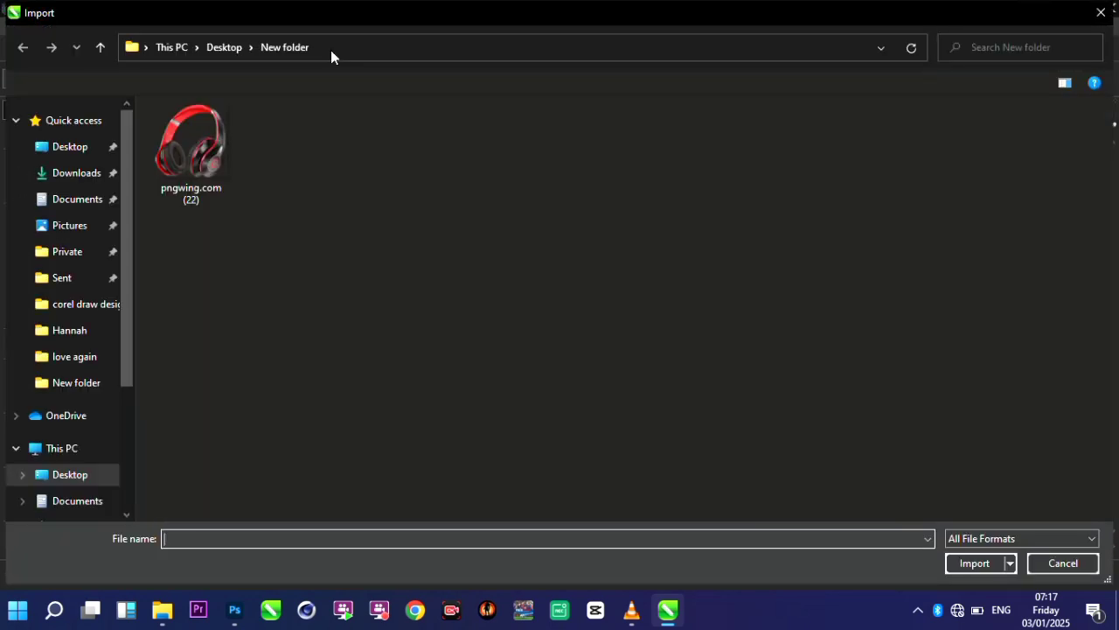
{"action": "double_click", "coordinate": [181, 126]}
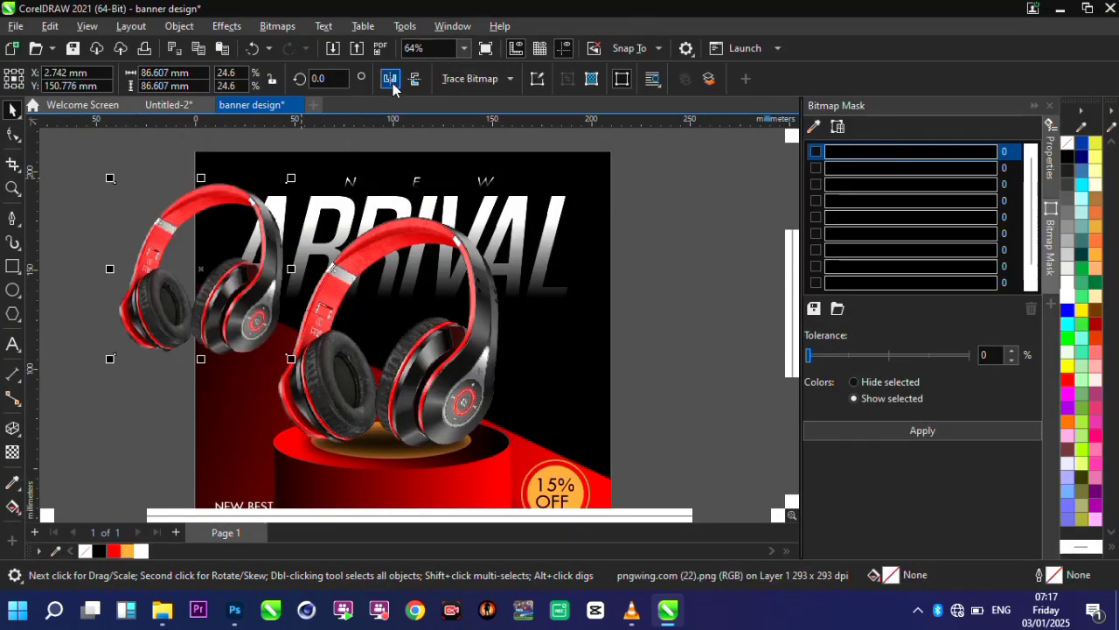
{"action": "left_click", "coordinate": [390, 78]}
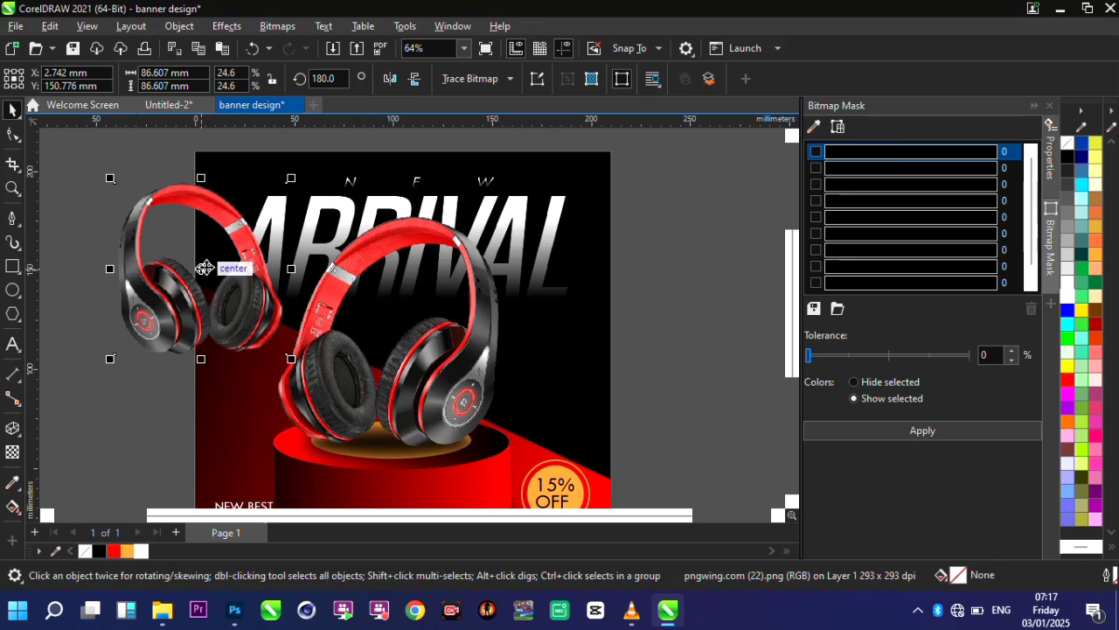
{"action": "left_click_drag", "start_coordinate": [207, 261], "coordinate": [260, 214]}
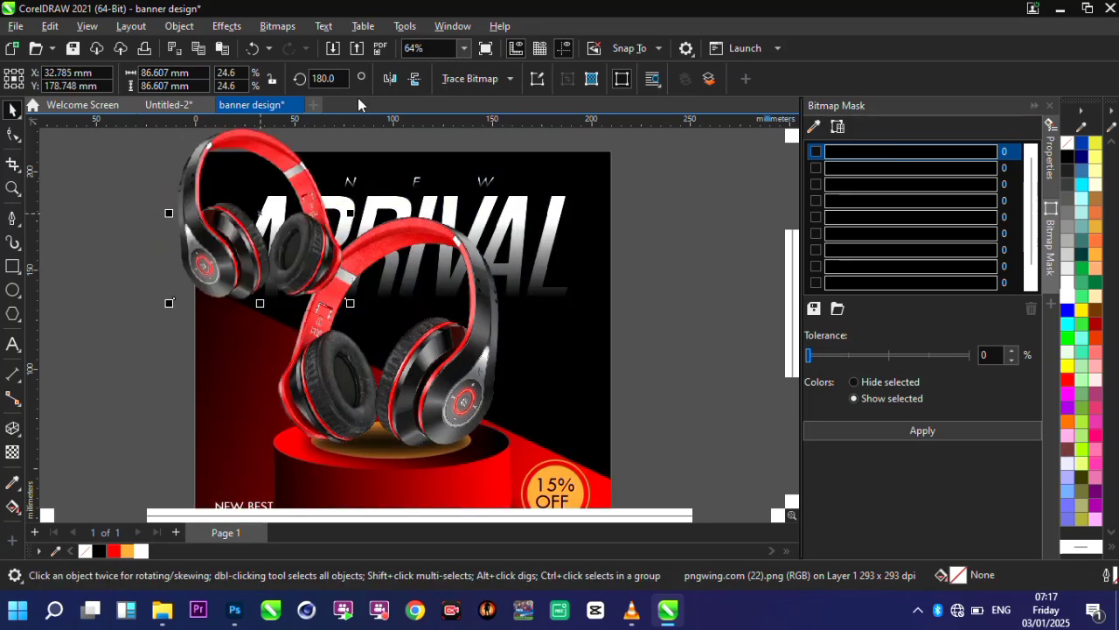
{"action": "left_click", "coordinate": [391, 79]}
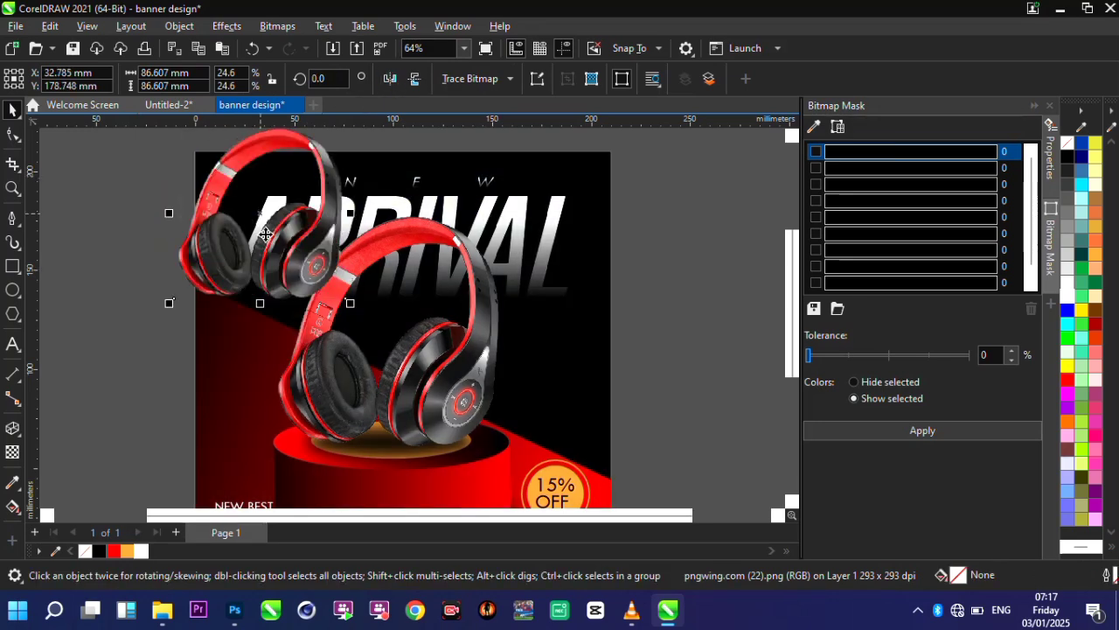
{"action": "left_click_drag", "start_coordinate": [268, 231], "coordinate": [182, 173]}
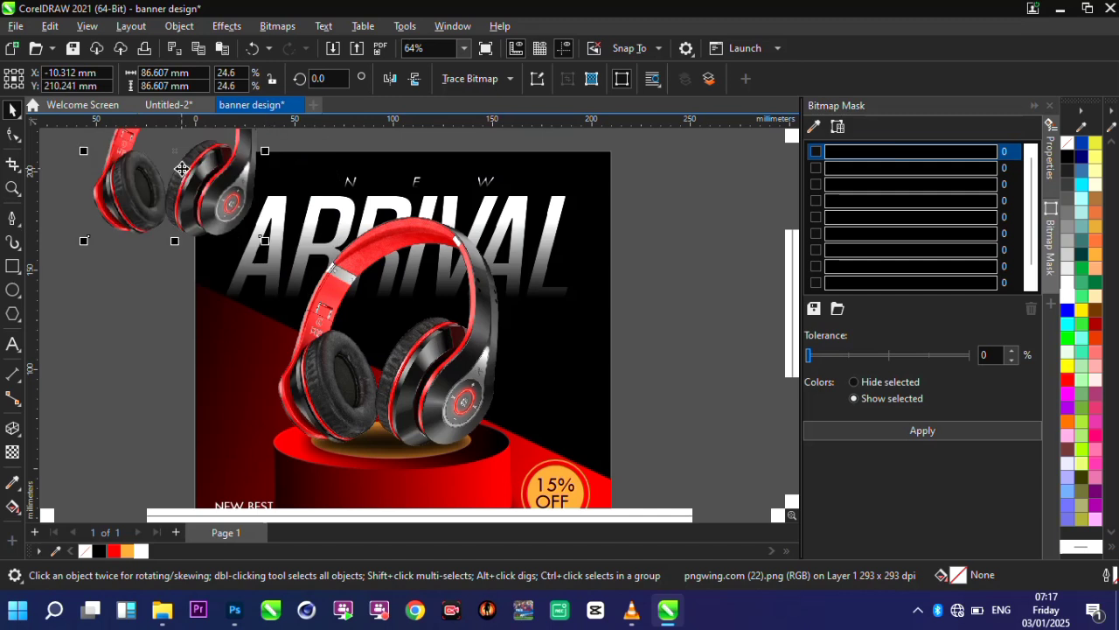
Apply a Motion Blur with distance 58 and direction 0 to the imported headphones image.
{"action": "left_click", "coordinate": [224, 28]}
{"action": "mouse_move", "coordinate": [249, 131]}
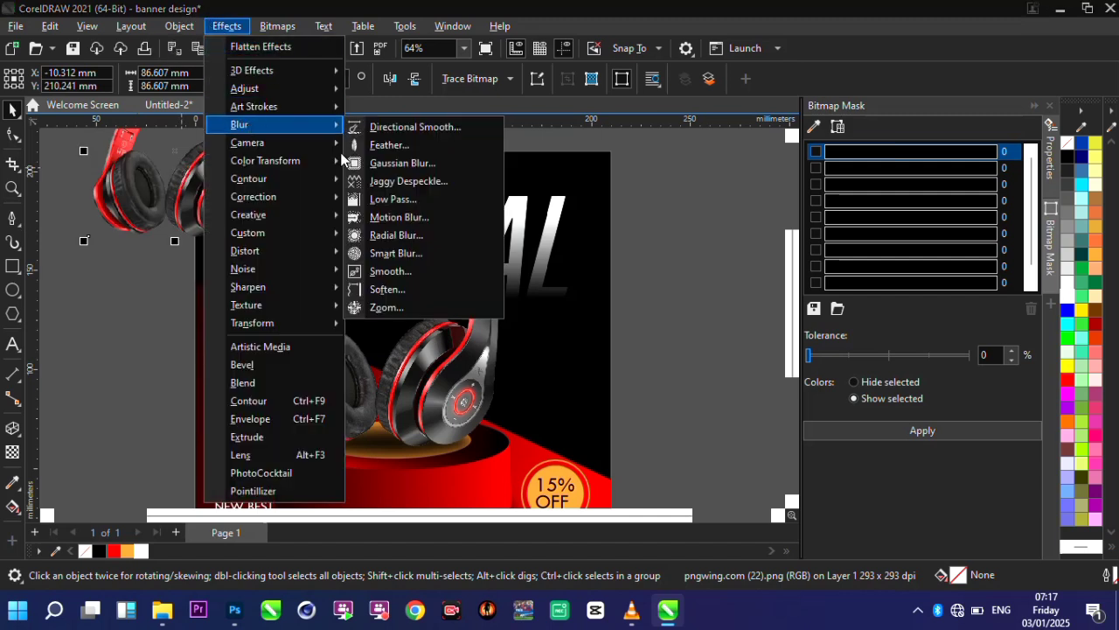
{"action": "left_click", "coordinate": [398, 218]}
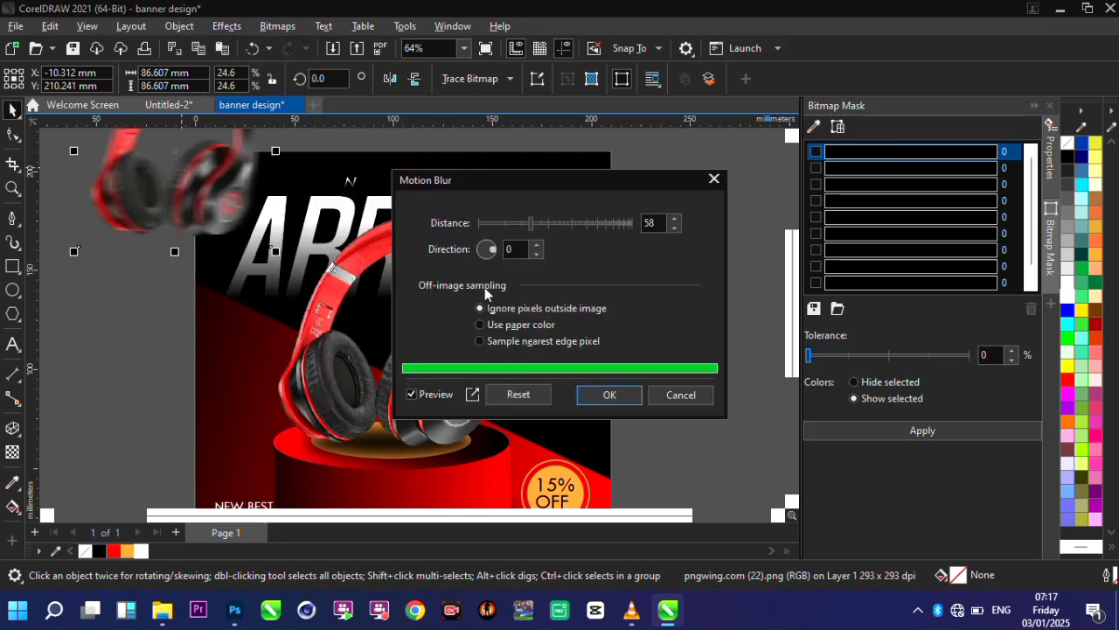
{"action": "left_click", "coordinate": [604, 398]}
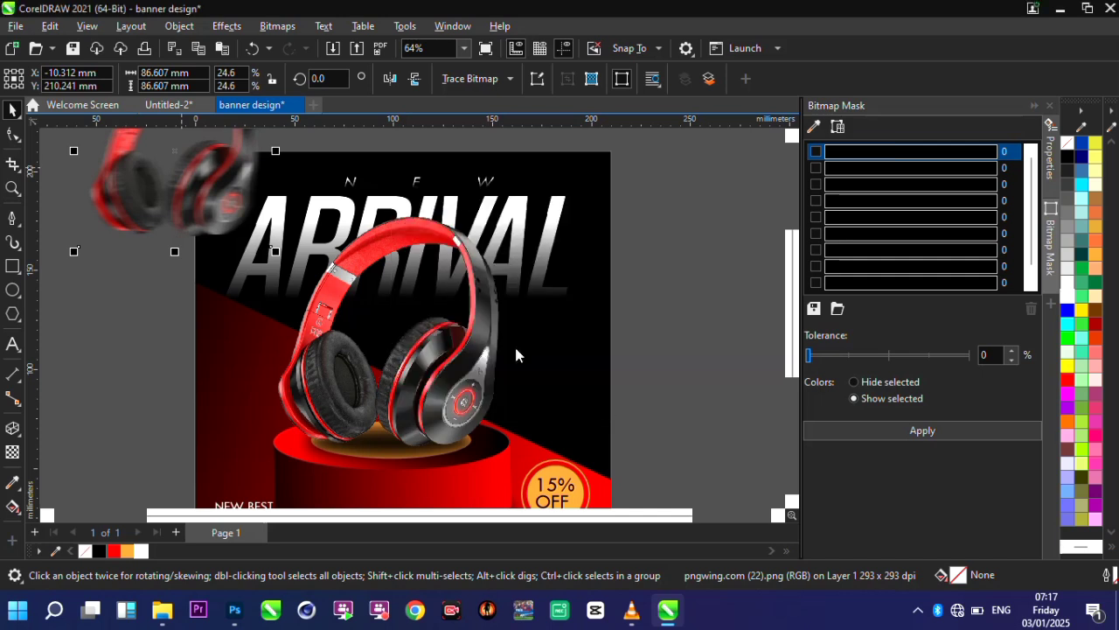
PowerClip the blurred headphones inside the banner's black background rectangle.
{"action": "right_click", "coordinate": [219, 186]}
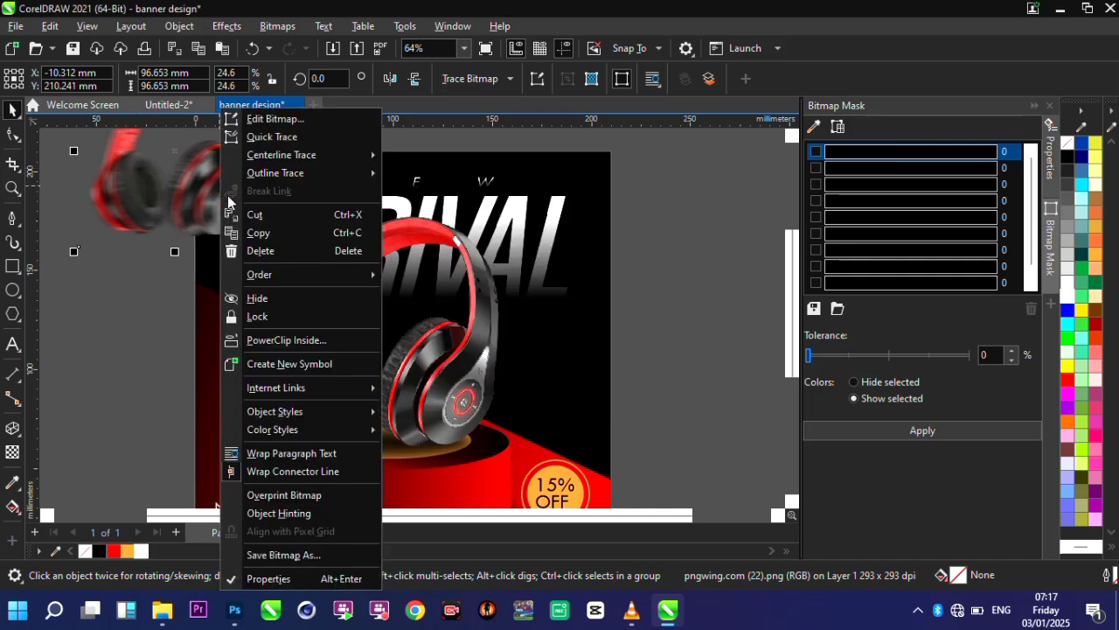
{"action": "left_click", "coordinate": [312, 341]}
{"action": "left_click", "coordinate": [582, 180]}
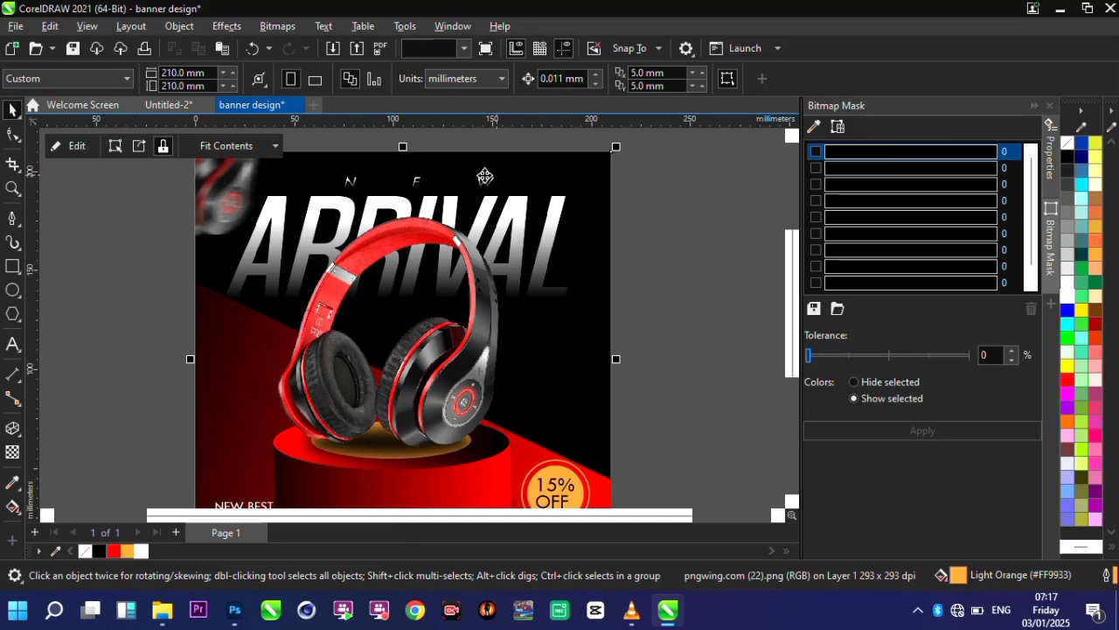
Select the NEW ARRIVAL headline and enlarge it proportionally to about 178.2 × 63.7 mm.
{"action": "scroll", "coordinate": [324, 179], "scroll_direction": "down", "scroll_amount": 1}
{"action": "scroll", "coordinate": [393, 216], "scroll_direction": "up", "scroll_amount": 1}
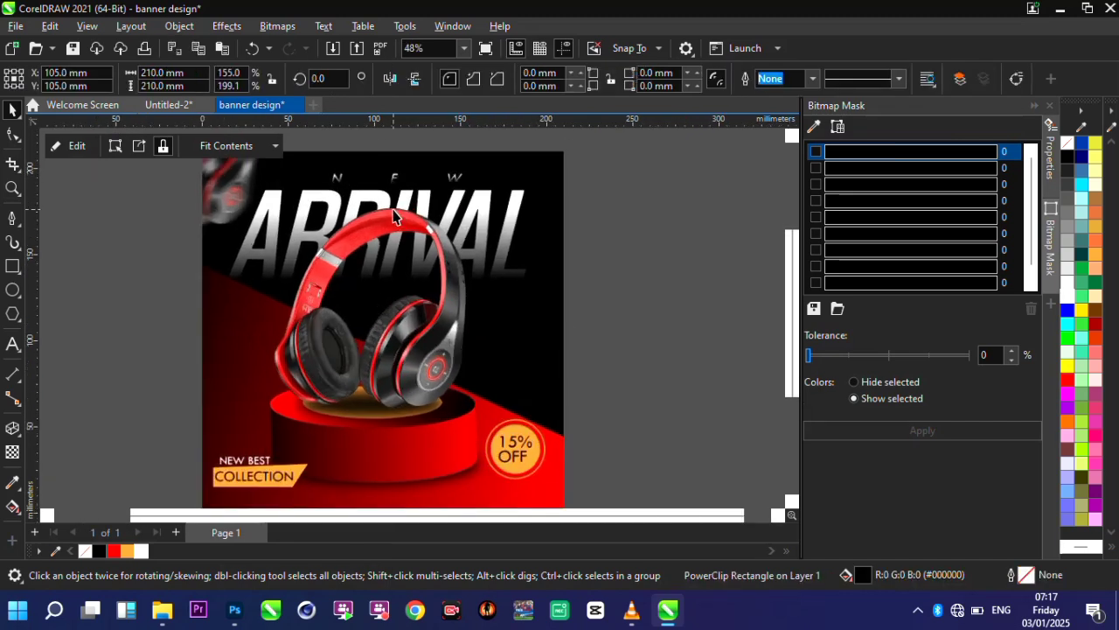
{"action": "left_click", "coordinate": [279, 213]}
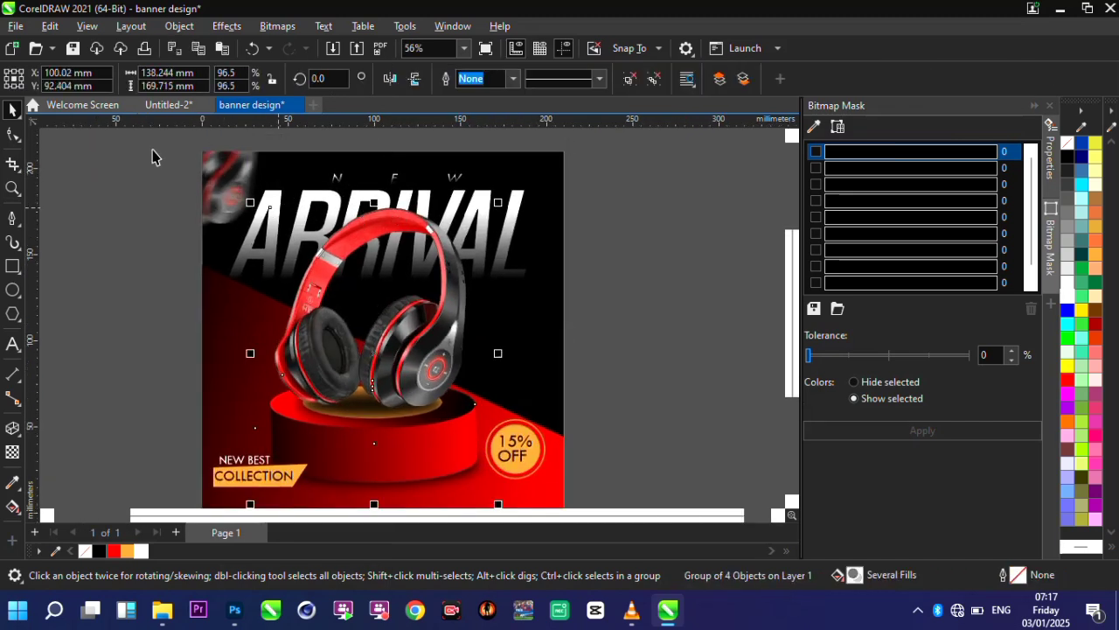
{"action": "left_click_drag", "start_coordinate": [147, 151], "coordinate": [558, 314]}
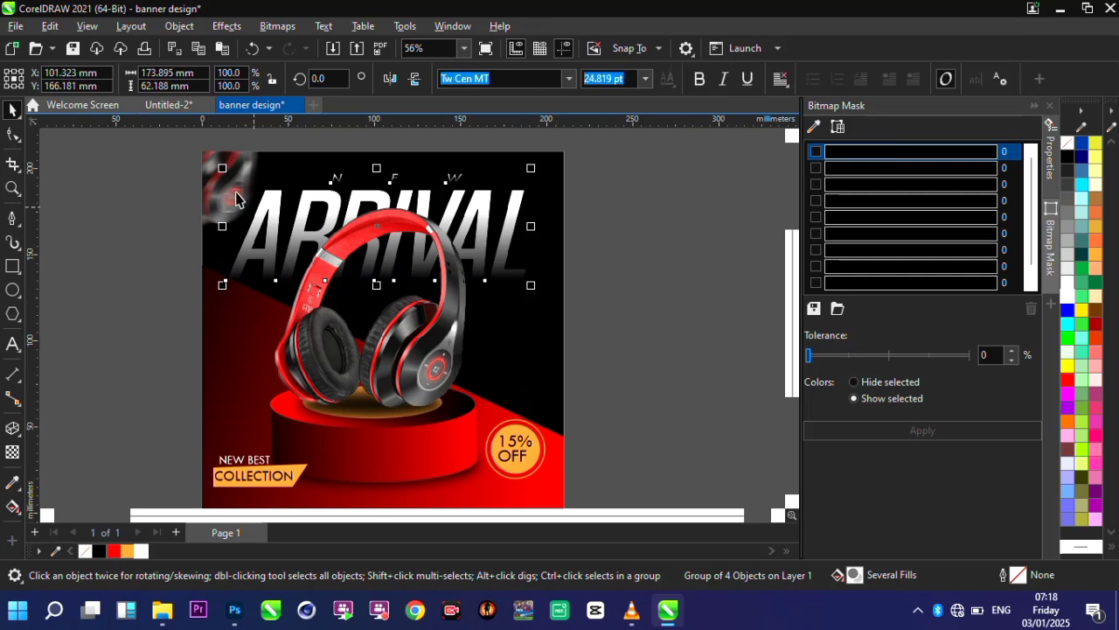
{"action": "left_click_drag", "start_coordinate": [219, 166], "coordinate": [211, 163]}
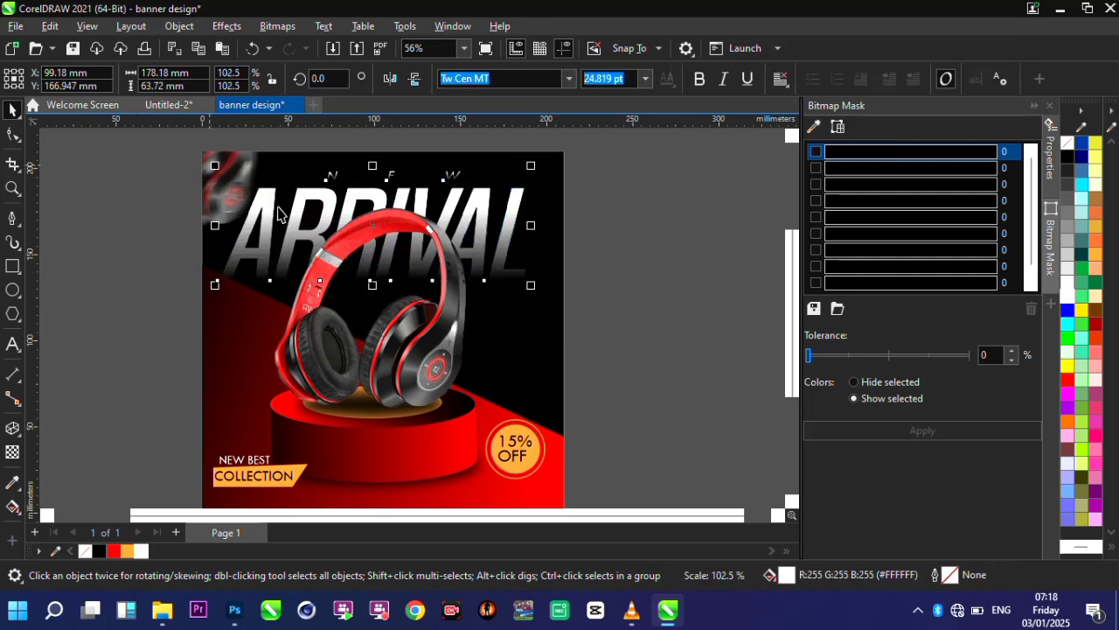
{"action": "left_click", "coordinate": [111, 203]}
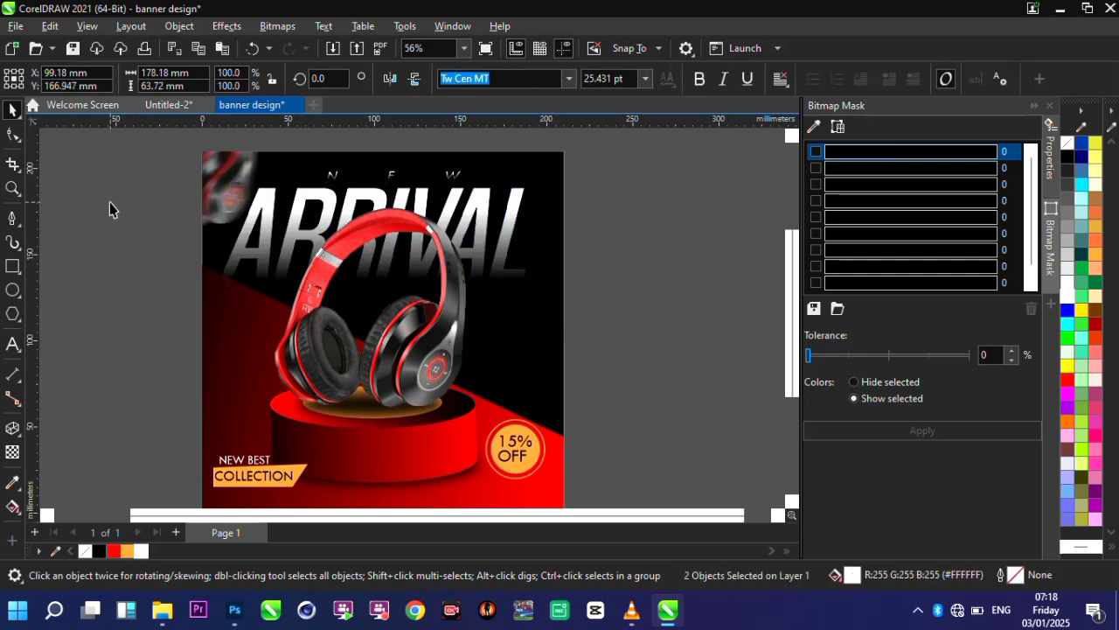
Add white text beside the banner consisting of four rows of four dots.
{"action": "left_click", "coordinate": [11, 344]}
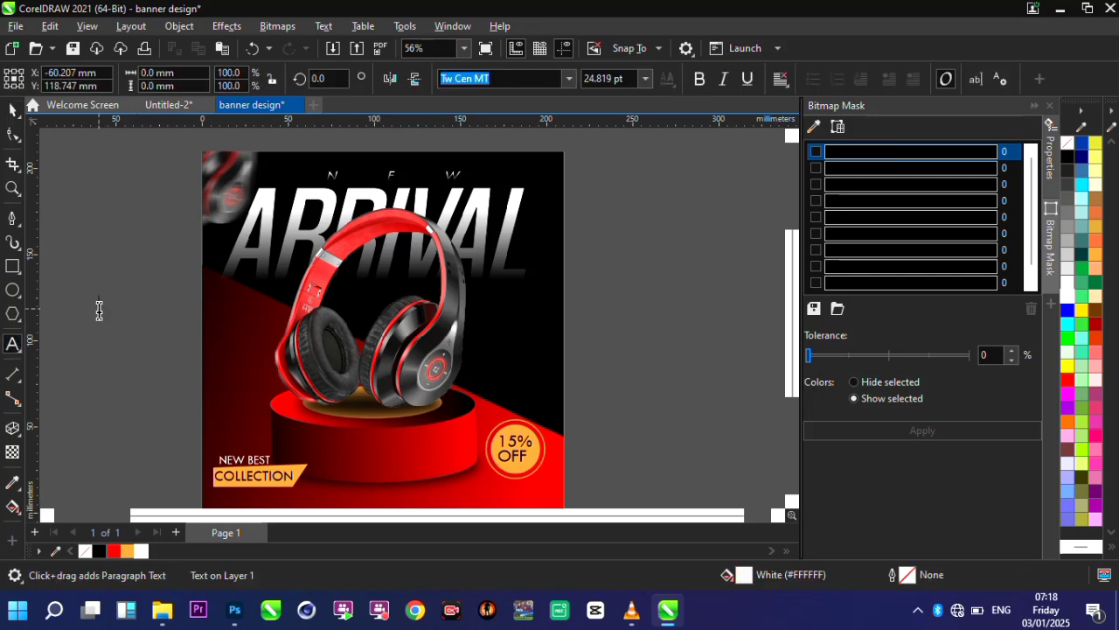
{"action": "scroll", "coordinate": [87, 311], "scroll_direction": "up", "scroll_amount": 3}
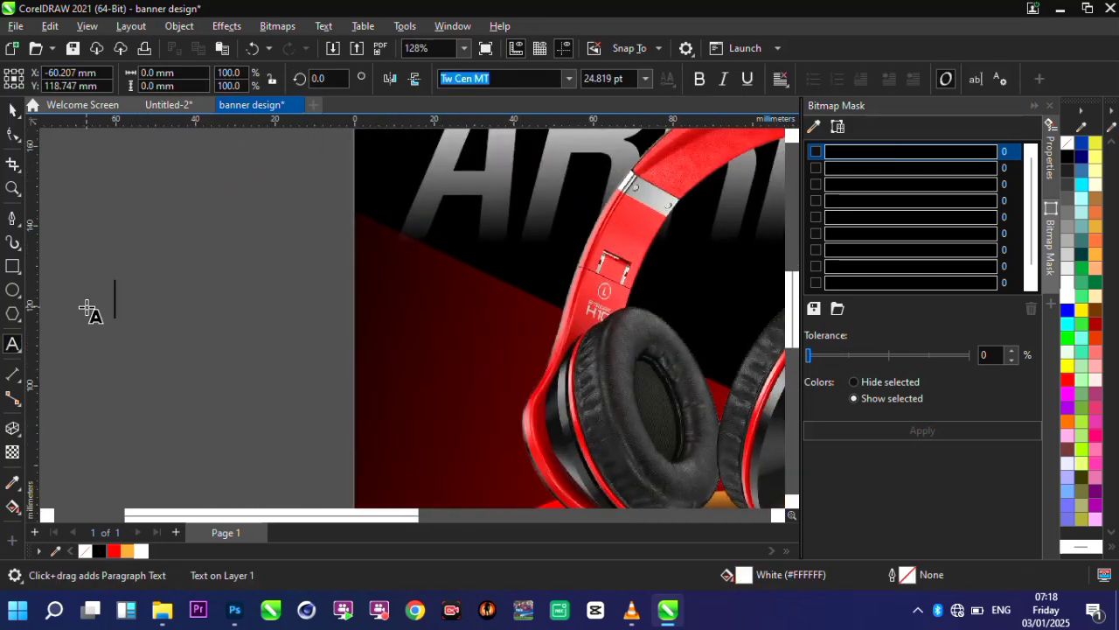
{"action": "type", "text": "...."}
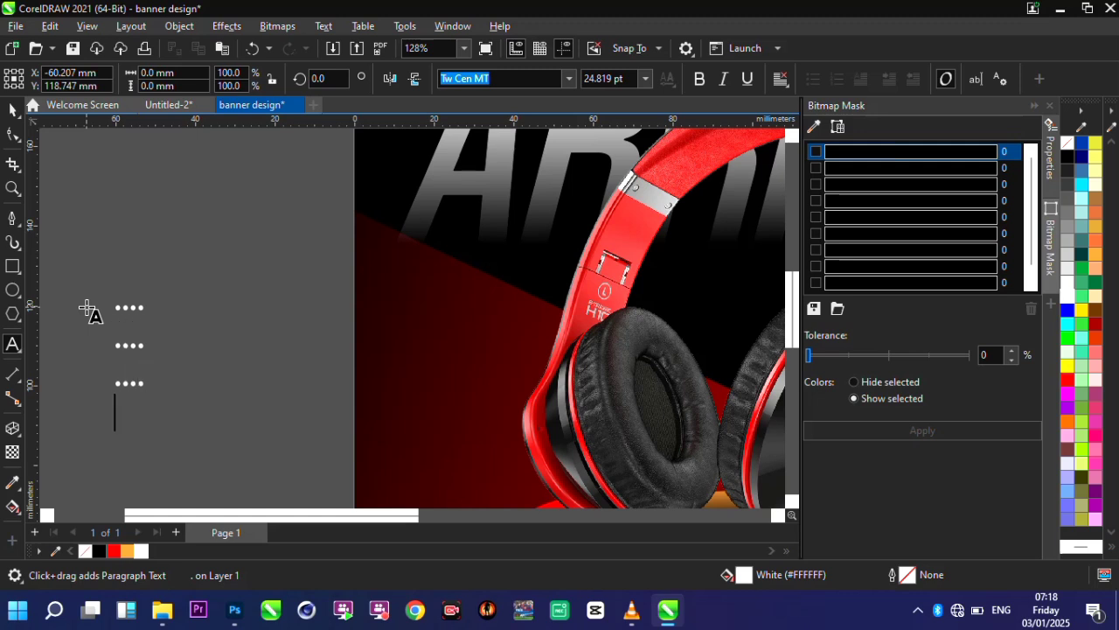
Tighten the line spacing of the dot text with the Shape tool into a compact grid about 6.9 × 8 mm.
{"action": "left_click", "coordinate": [13, 134]}
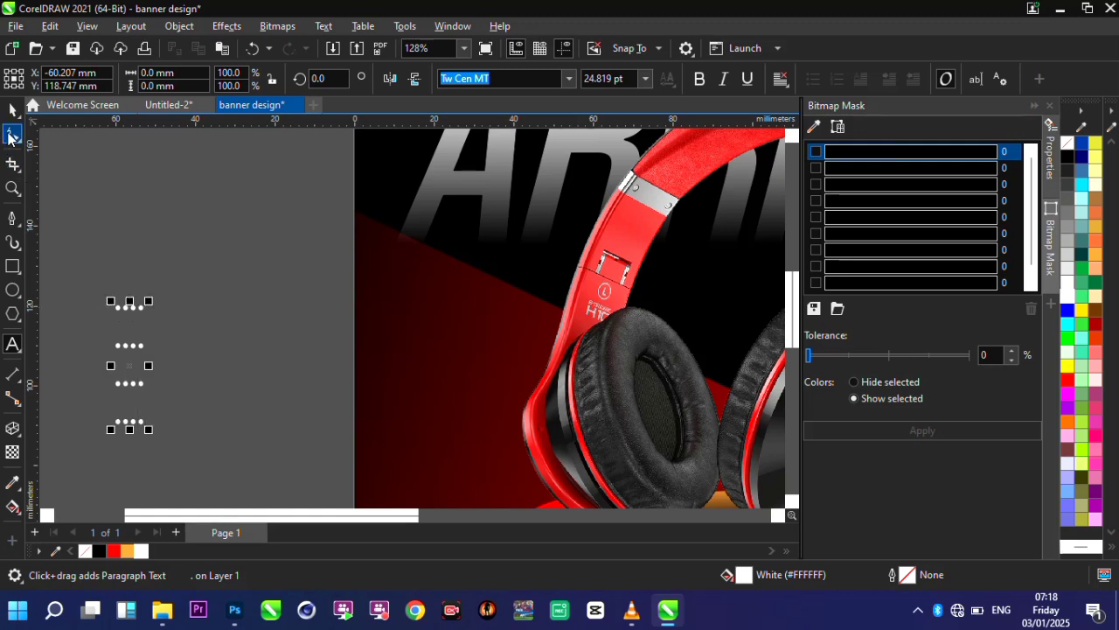
{"action": "left_click_drag", "start_coordinate": [109, 431], "coordinate": [230, 308]}
{"action": "left_click", "coordinate": [13, 117]}
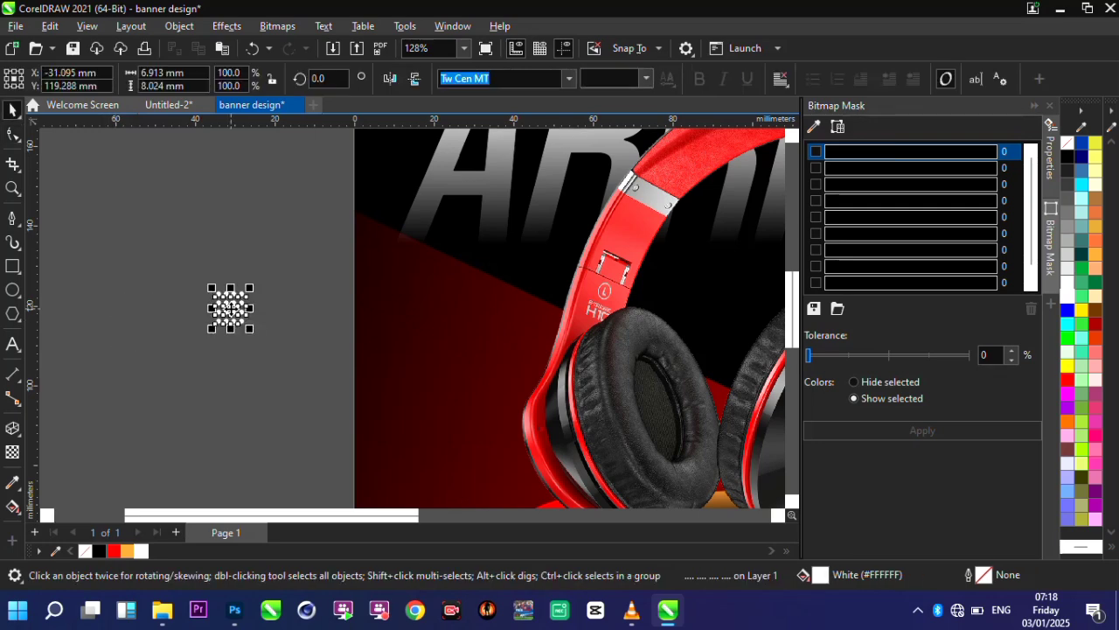
Move the dot grid to the banner's upper-left corner and enlarge it to about 10 × 11.6 mm.
{"action": "scroll", "coordinate": [230, 308], "scroll_direction": "down", "scroll_amount": 2}
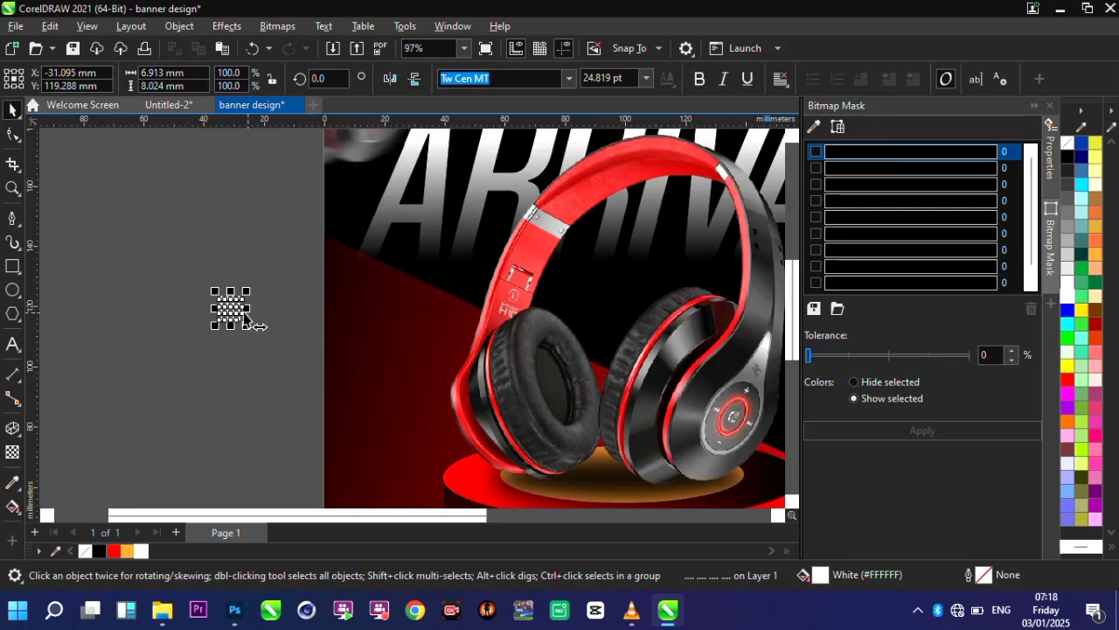
{"action": "scroll", "coordinate": [240, 313], "scroll_direction": "down", "scroll_amount": 2}
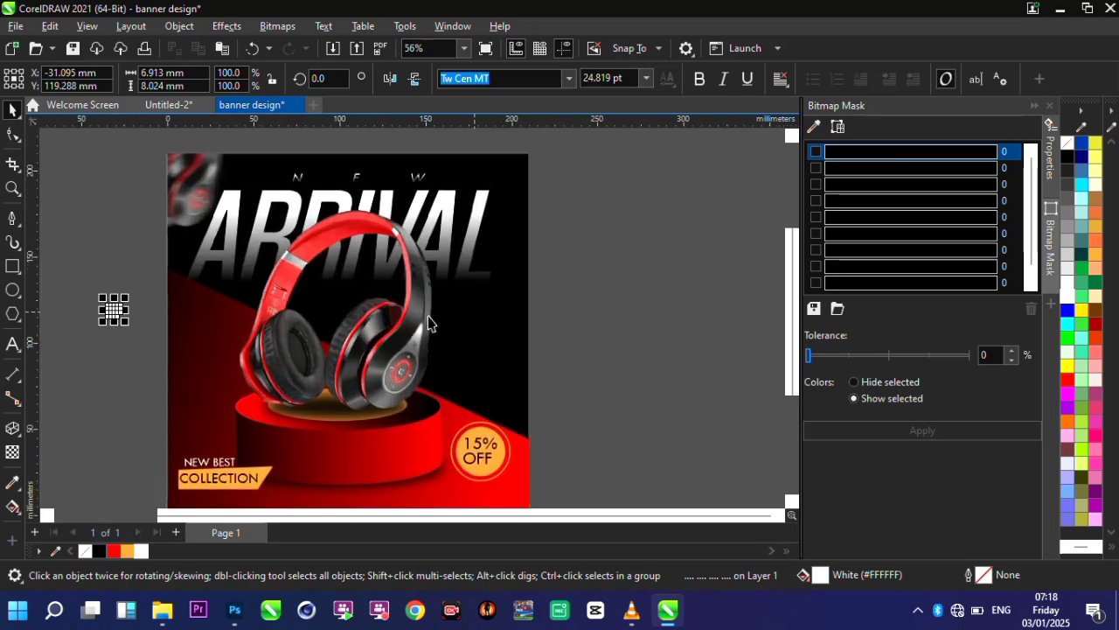
{"action": "left_click_drag", "start_coordinate": [115, 308], "coordinate": [194, 180]}
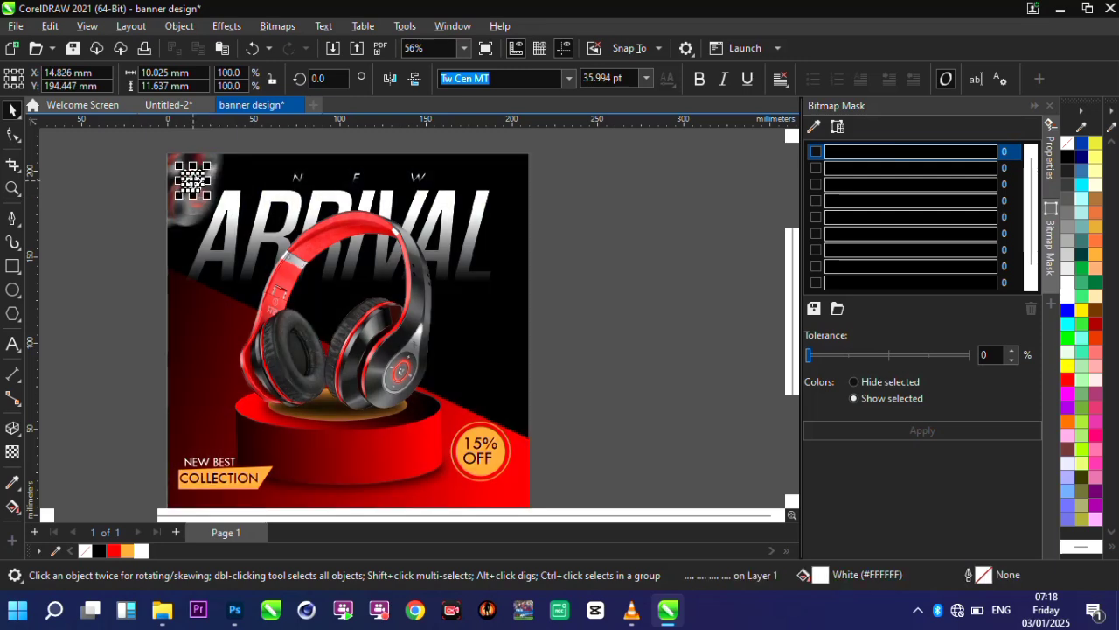
Duplicate the dot grid straight across to the banner's upper-right corner and deselect it.
{"action": "right_click", "coordinate": [192, 181]}
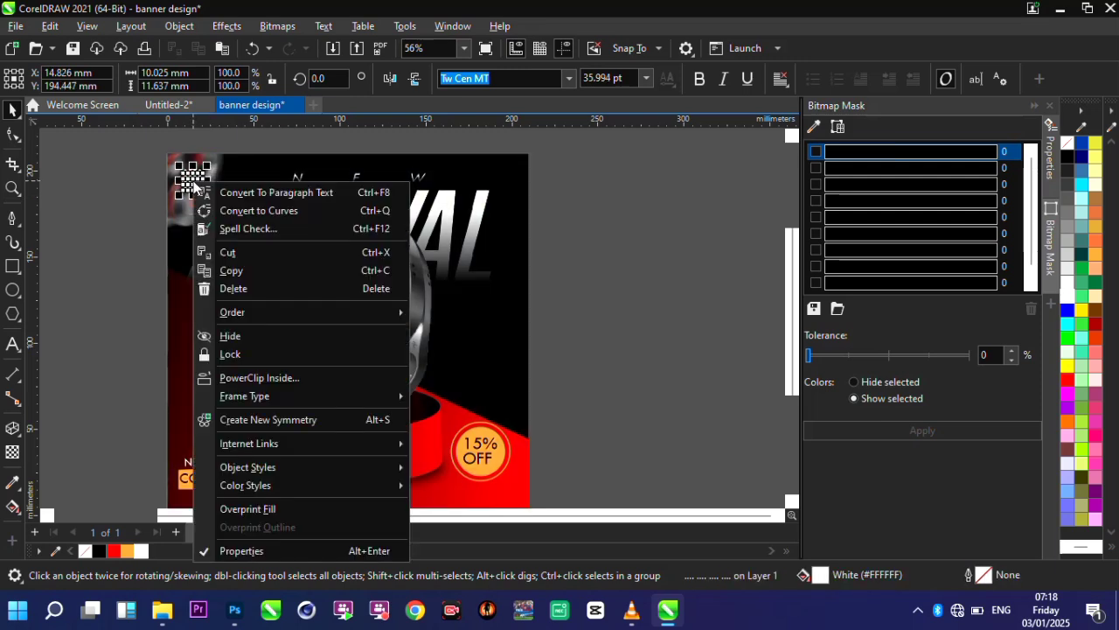
{"action": "left_click", "coordinate": [190, 180]}
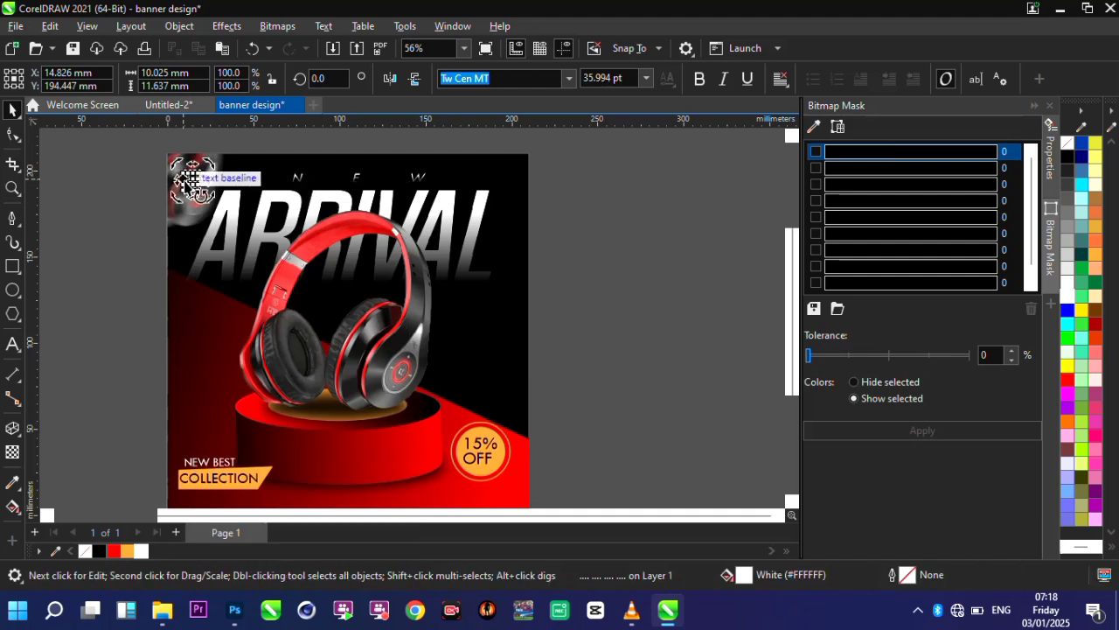
{"action": "left_click_drag", "start_coordinate": [188, 180], "coordinate": [506, 184]}
{"action": "left_click", "coordinate": [44, 217]}
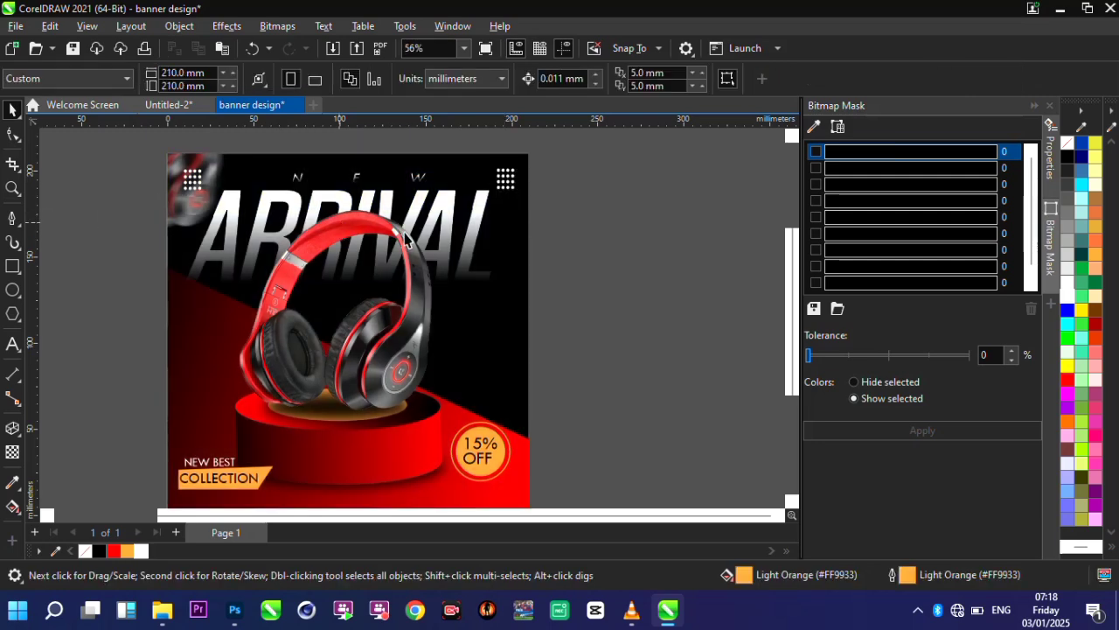
Enlarge the 15% OFF badge and its outer ring to about 37 mm and shift them slightly toward the lower left.
{"action": "scroll", "coordinate": [405, 241], "scroll_direction": "down", "scroll_amount": 1}
{"action": "scroll", "coordinate": [524, 322], "scroll_direction": "up", "scroll_amount": 1}
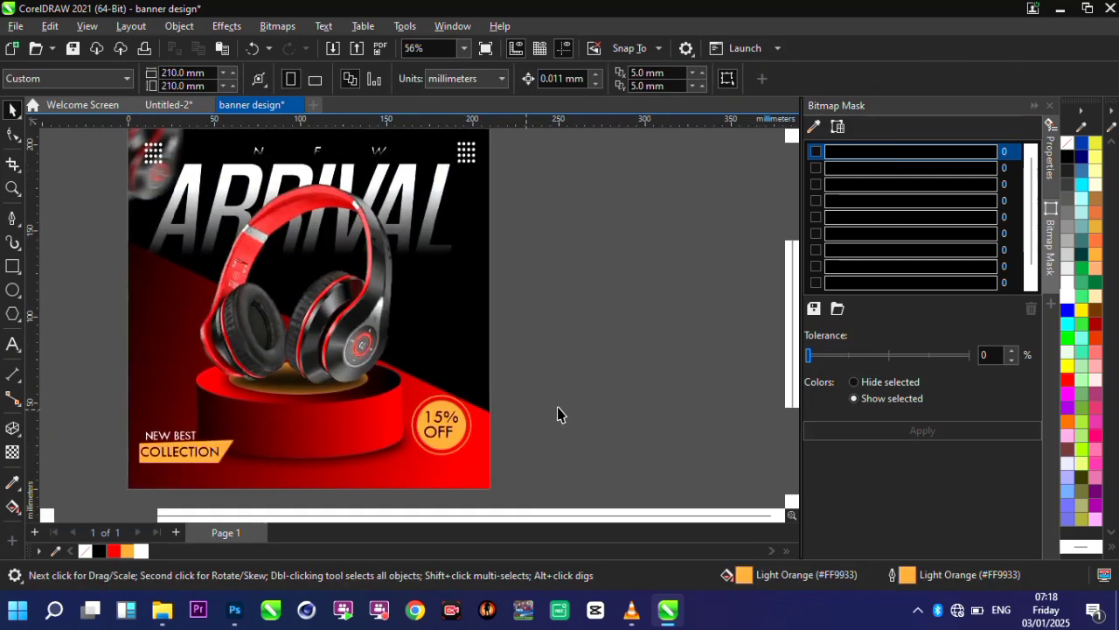
{"action": "left_click_drag", "start_coordinate": [565, 393], "coordinate": [423, 427]}
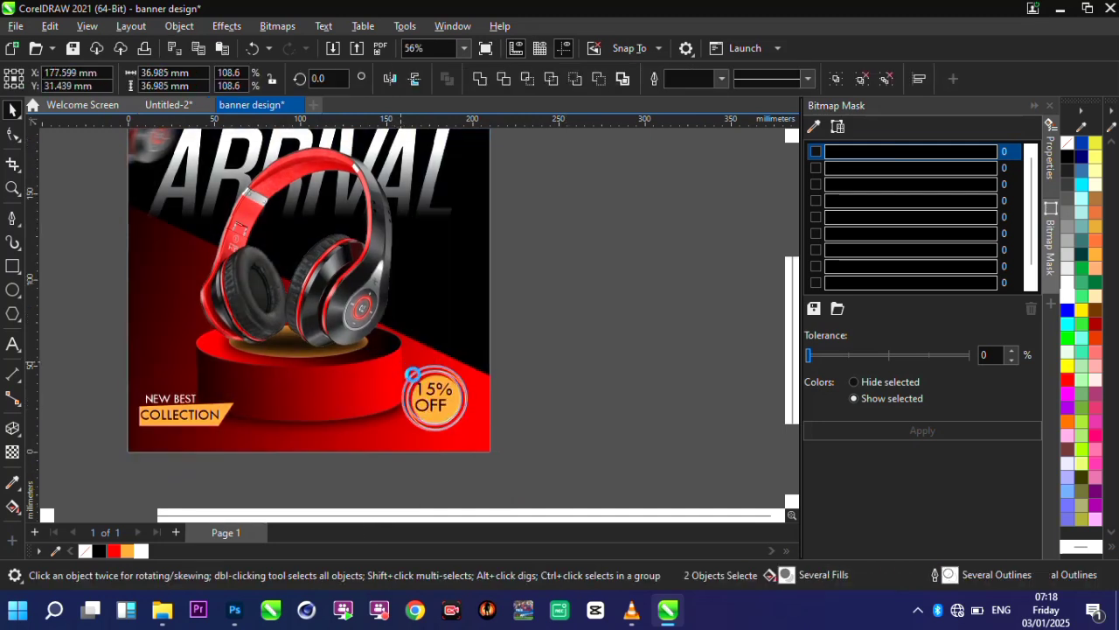
{"action": "left_click_drag", "start_coordinate": [406, 375], "coordinate": [402, 370]}
Move the headphones and podium group up by about 5 mm, fit the page in view, and deselect the group.
{"action": "left_click", "coordinate": [322, 344]}
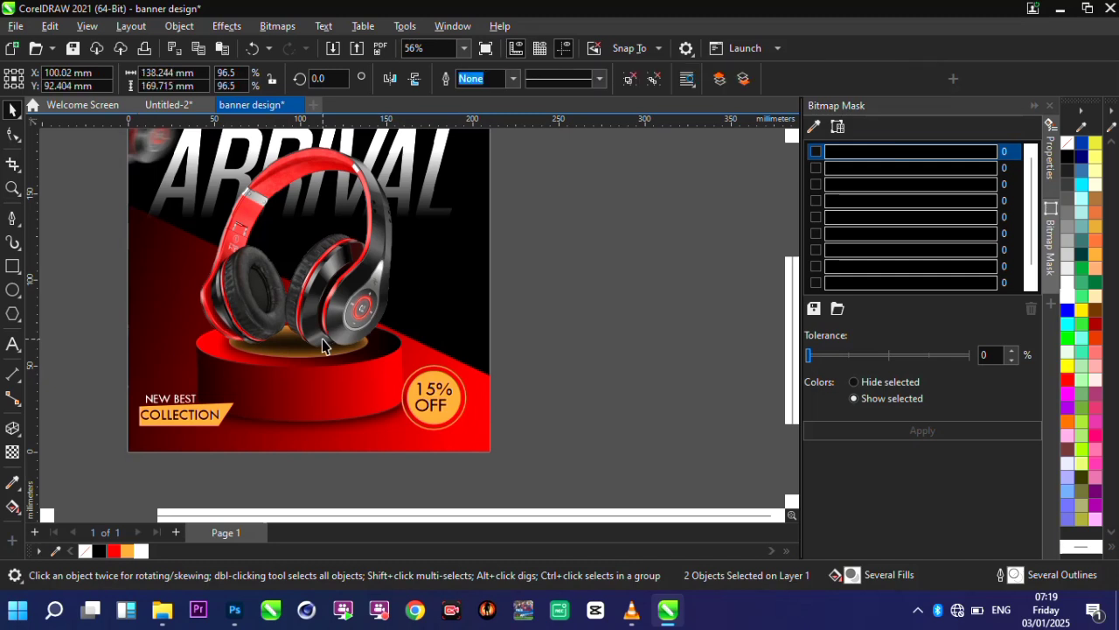
{"action": "left_click_drag", "start_coordinate": [323, 334], "coordinate": [321, 331]}
{"action": "double_click", "coordinate": [11, 189]}
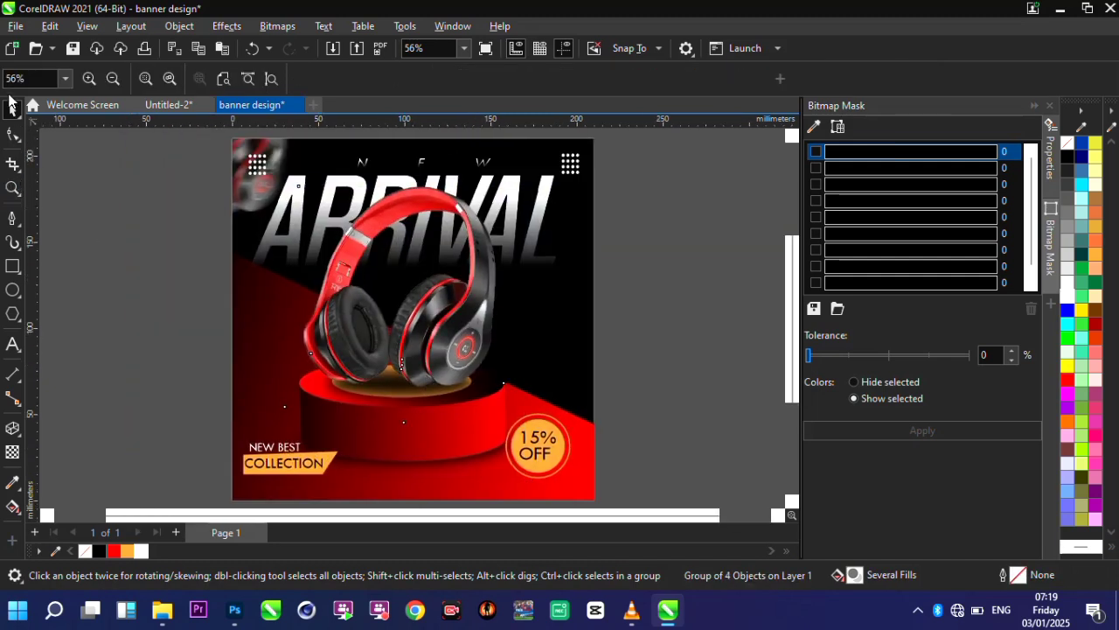
{"action": "key", "text": "space"}
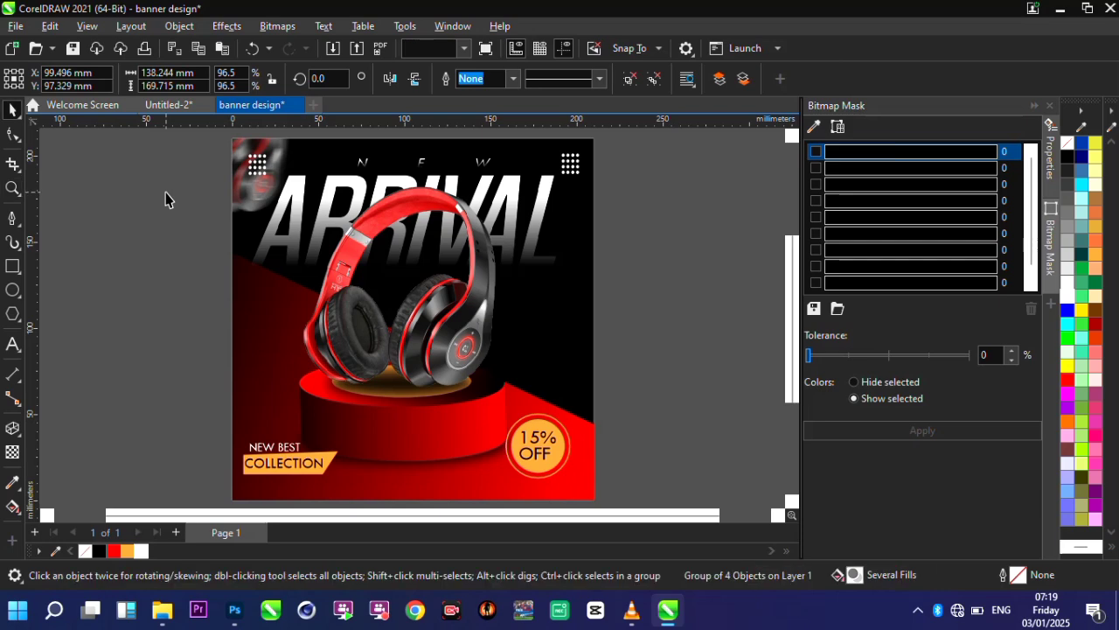
{"action": "right_click", "coordinate": [167, 199]}
{"action": "key", "text": "Escape"}
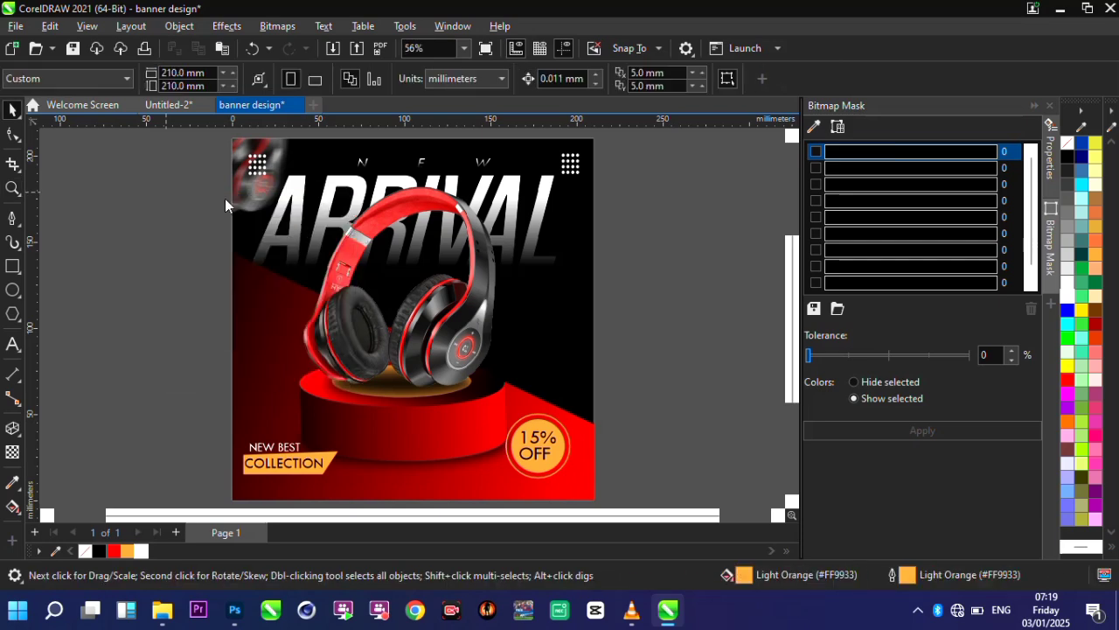
Examine the finished banner in full-screen preview, checking the overall composition, and return to the workspace.
{"action": "scroll", "coordinate": [225, 204], "scroll_direction": "up", "scroll_amount": 2}
{"action": "key", "text": "F9"}
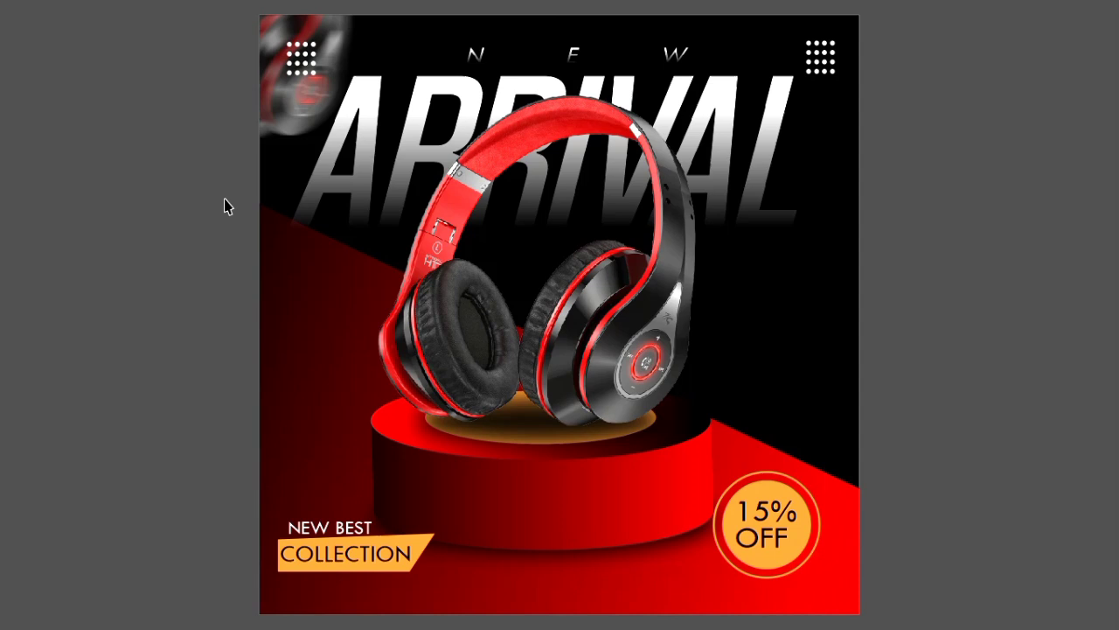
{"action": "key", "text": "Escape"}
{"action": "scroll", "coordinate": [224, 205], "scroll_direction": "down", "scroll_amount": 2}
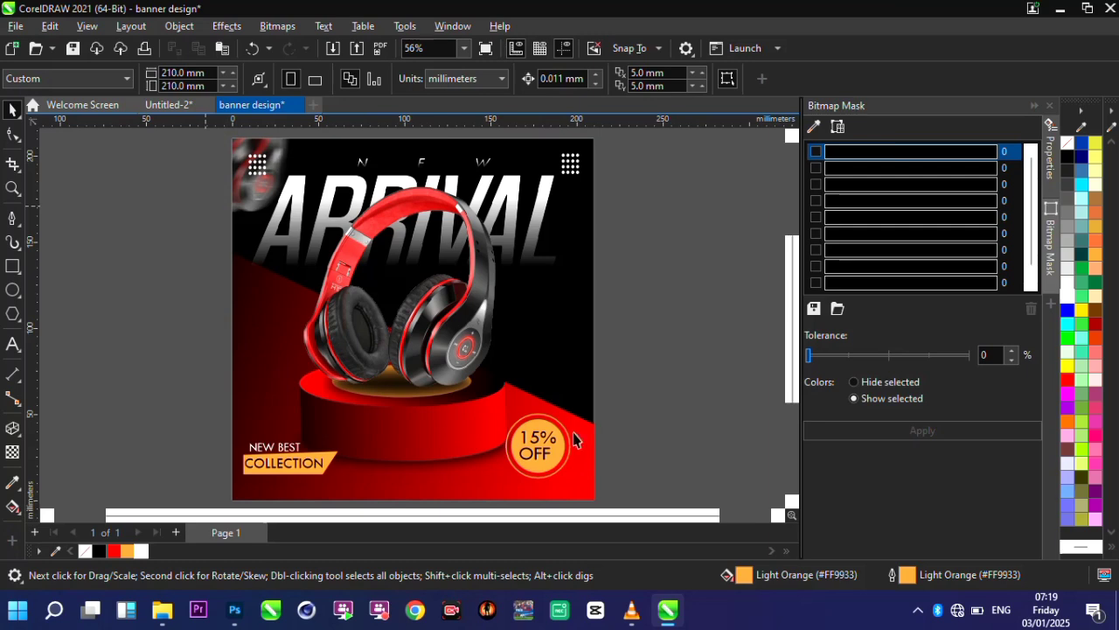